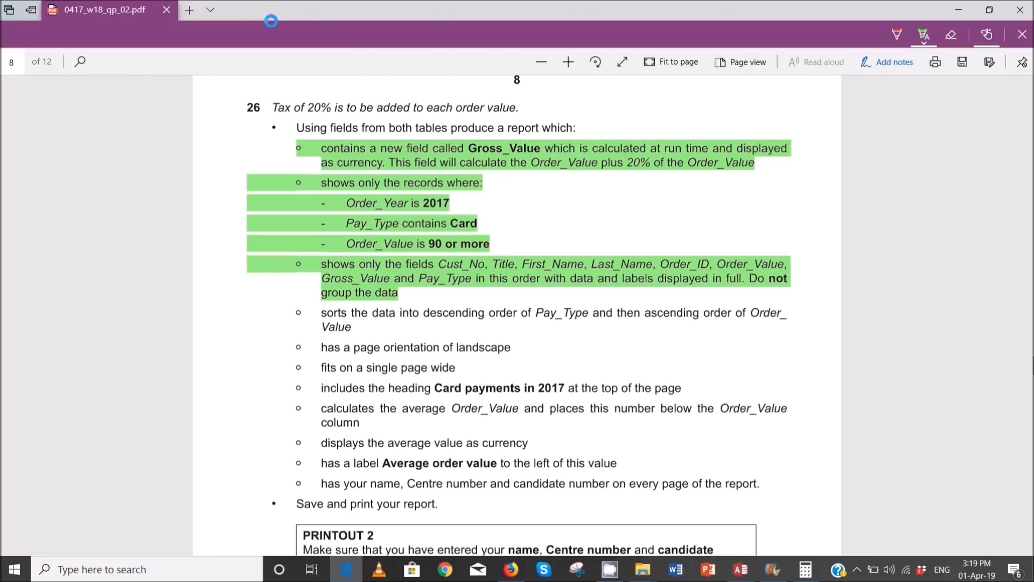
Step: Switch to the Access database and close the Step 26 Query, saving its design changes
{"action": "left_click", "coordinate": [741, 570]}
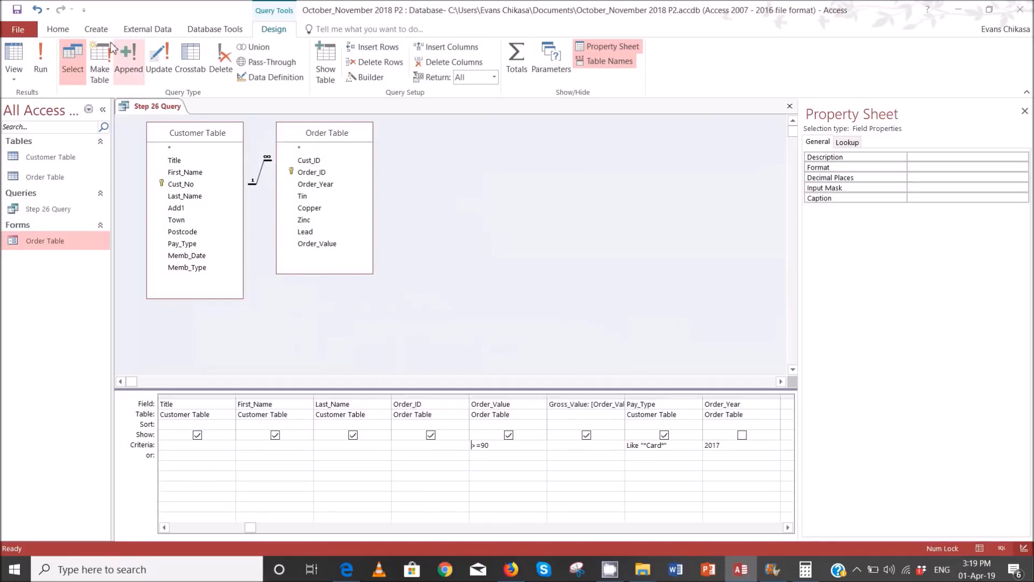
{"action": "right_click", "coordinate": [150, 106]}
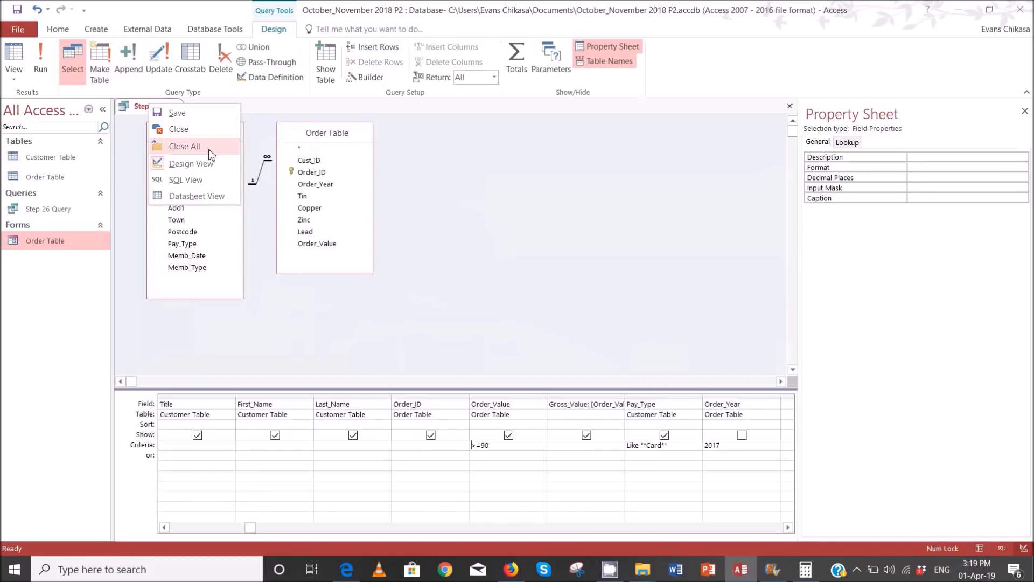
{"action": "left_click", "coordinate": [178, 129]}
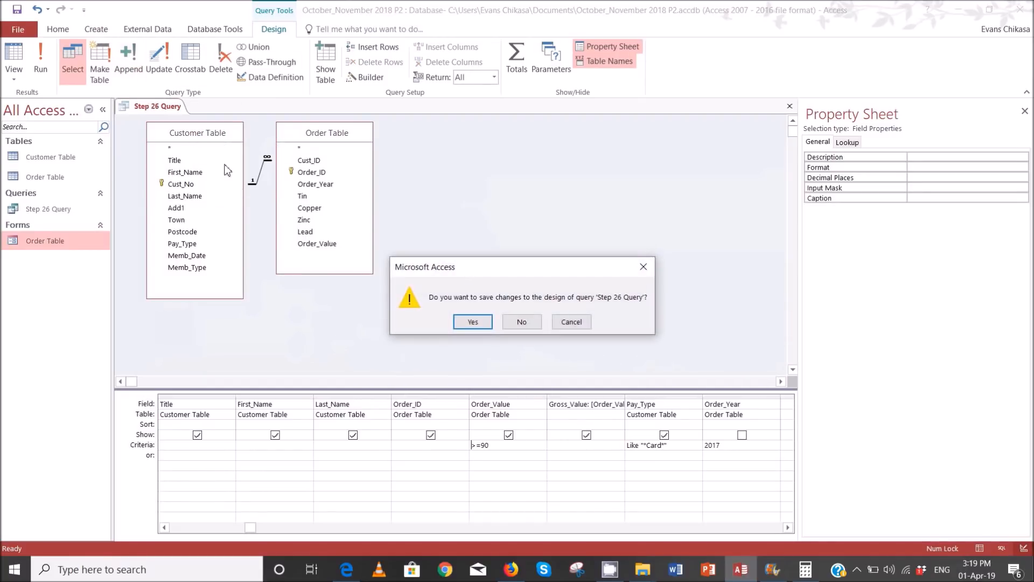
{"action": "left_click", "coordinate": [472, 321]}
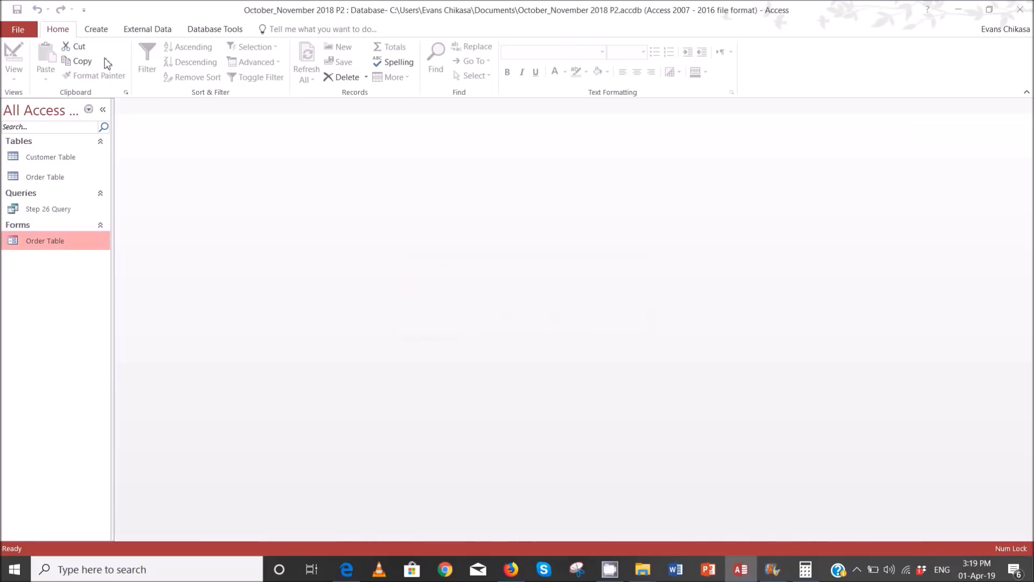
Step: Start a report with the Report Wizard and include all fields from the Step 26 Query
{"action": "left_click", "coordinate": [102, 31]}
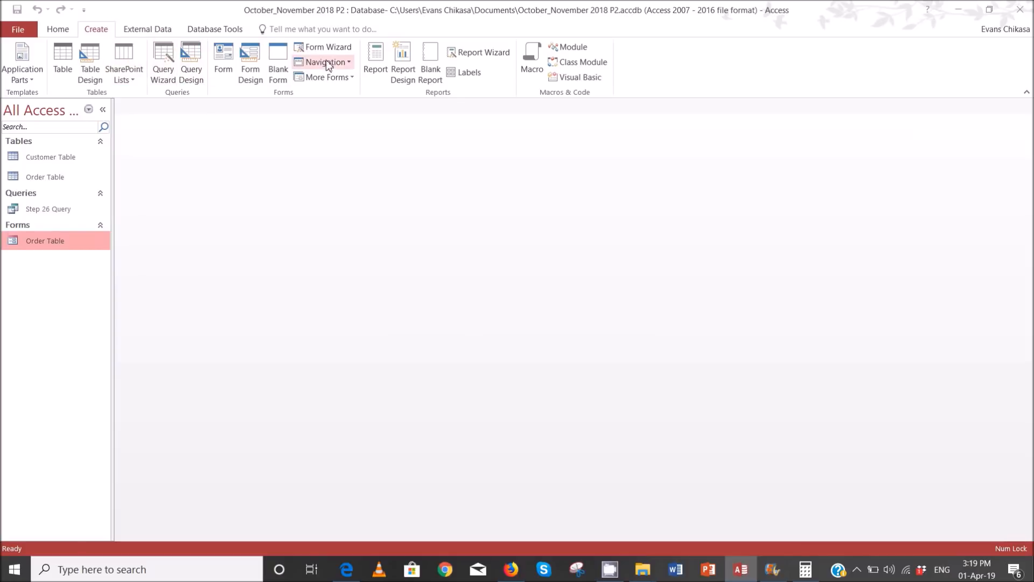
{"action": "left_click", "coordinate": [461, 52]}
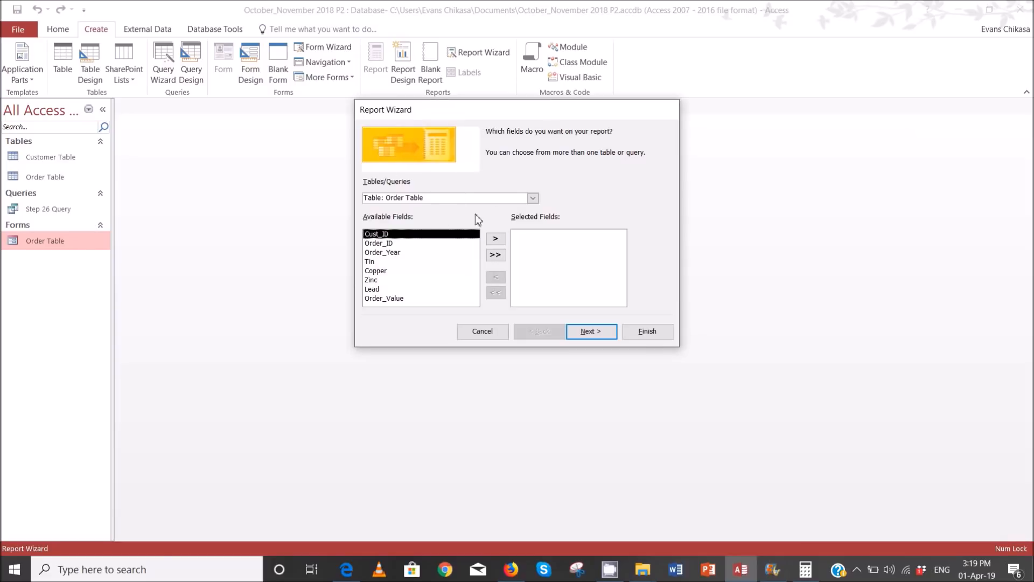
{"action": "left_click", "coordinate": [533, 198]}
{"action": "left_click", "coordinate": [424, 228]}
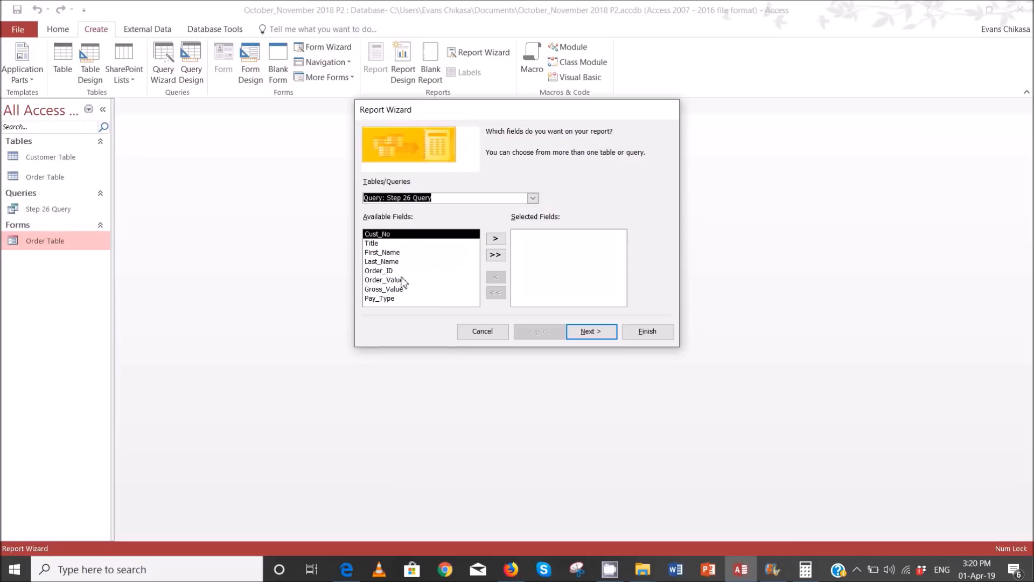
{"action": "left_click", "coordinate": [496, 256]}
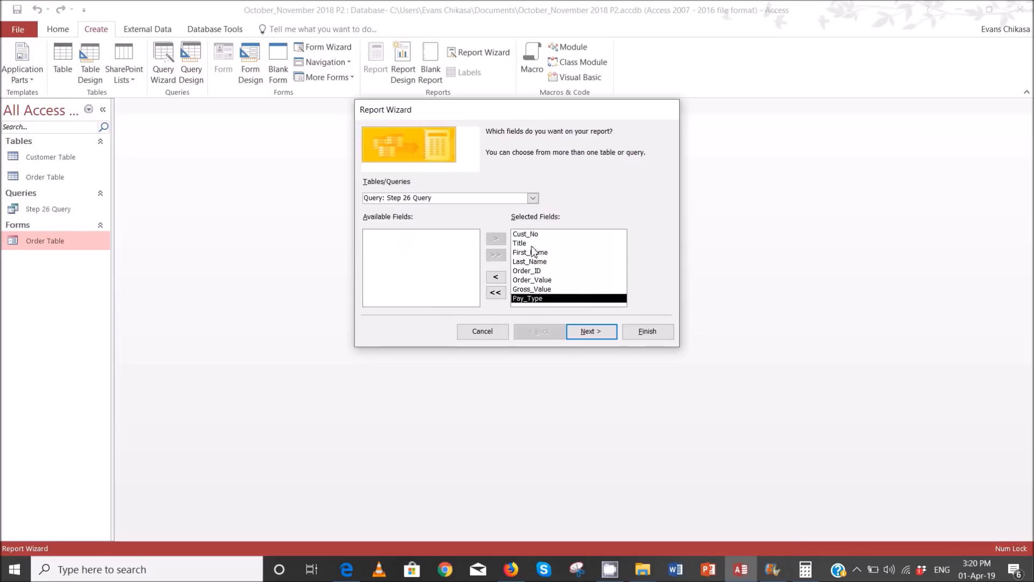
Step: Keep the data viewed by Customer Table, add no further grouping or sort fields, and continue to the layout options
{"action": "left_click", "coordinate": [592, 331]}
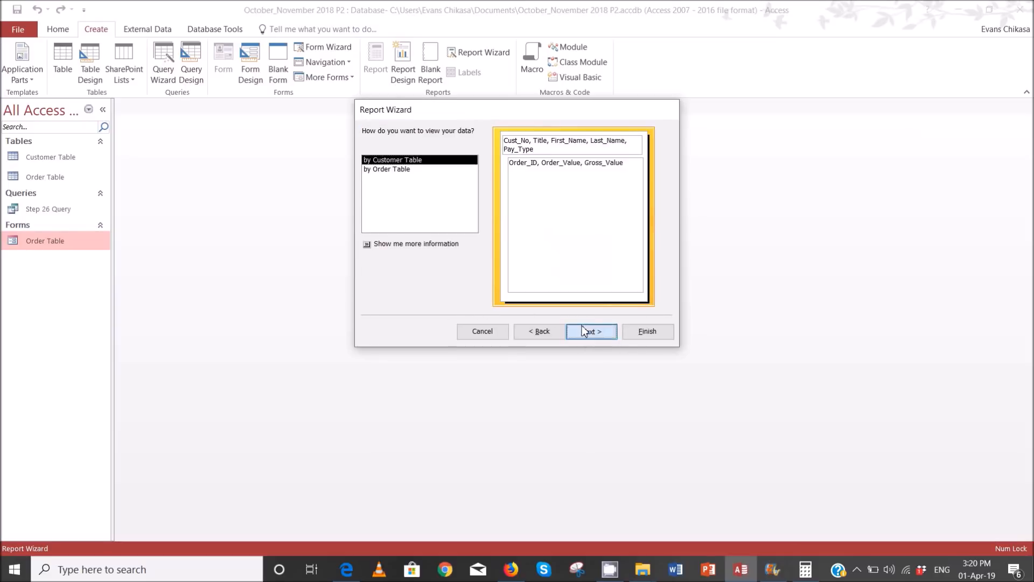
{"action": "left_click", "coordinate": [583, 328]}
{"action": "left_click", "coordinate": [585, 334]}
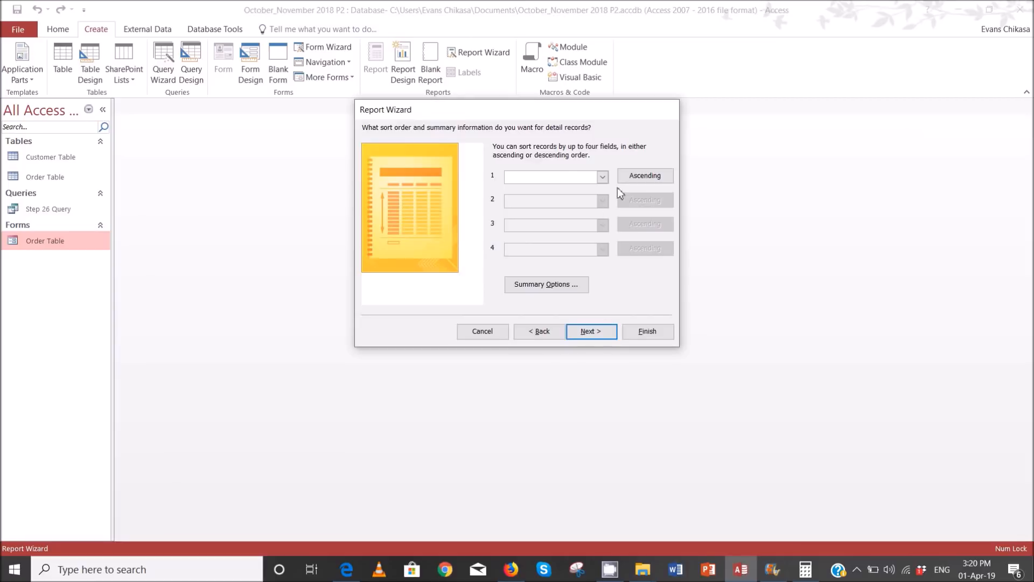
{"action": "left_click", "coordinate": [582, 334]}
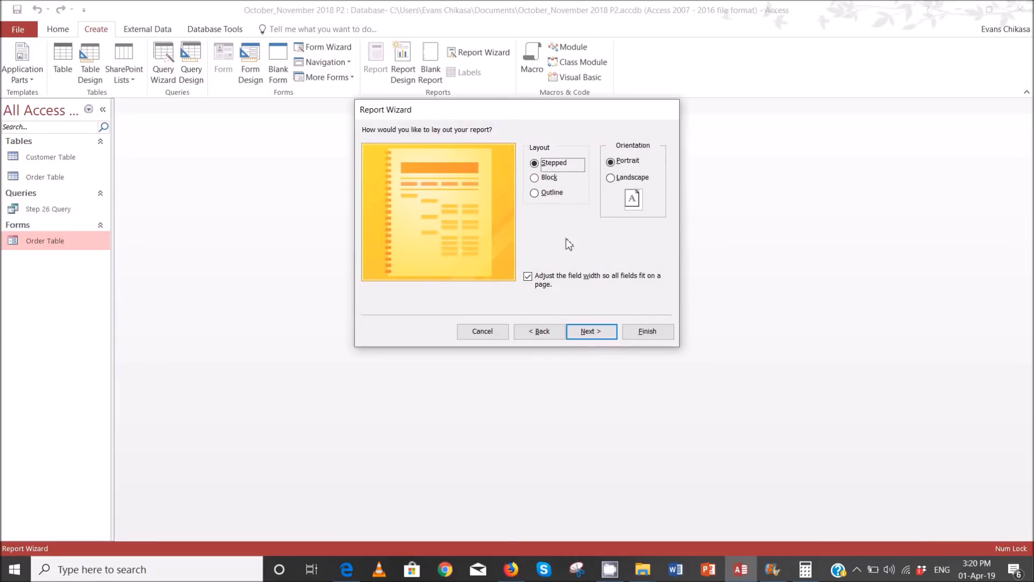
Step: Switch to the exam paper PDF and highlight the landscape orientation and single-page-width requirements of question 26
{"action": "left_click", "coordinate": [358, 573]}
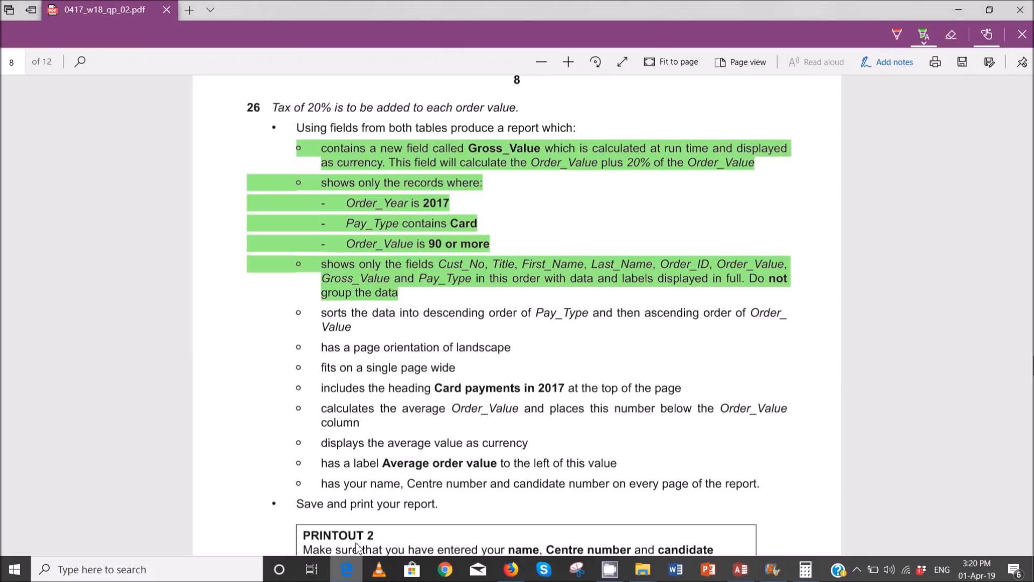
{"action": "left_click_drag", "start_coordinate": [322, 349], "coordinate": [493, 353]}
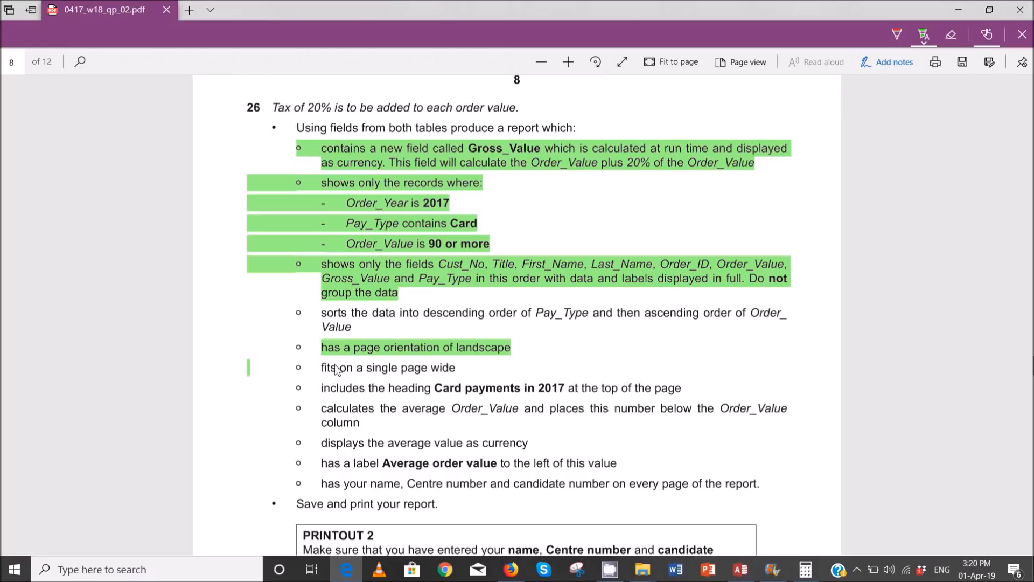
{"action": "left_click_drag", "start_coordinate": [326, 367], "coordinate": [460, 372]}
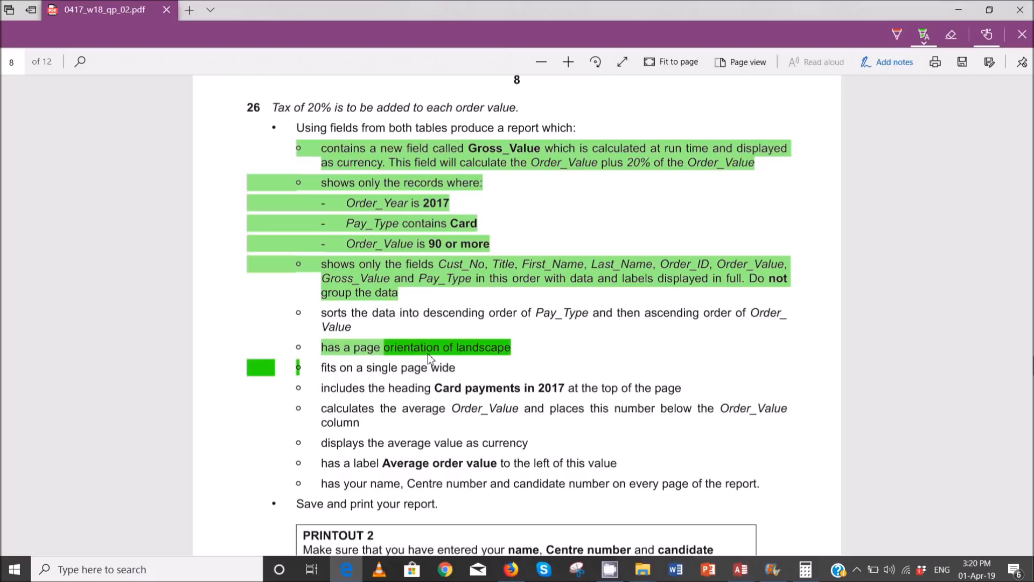
{"action": "left_click_drag", "start_coordinate": [350, 372], "coordinate": [302, 367]}
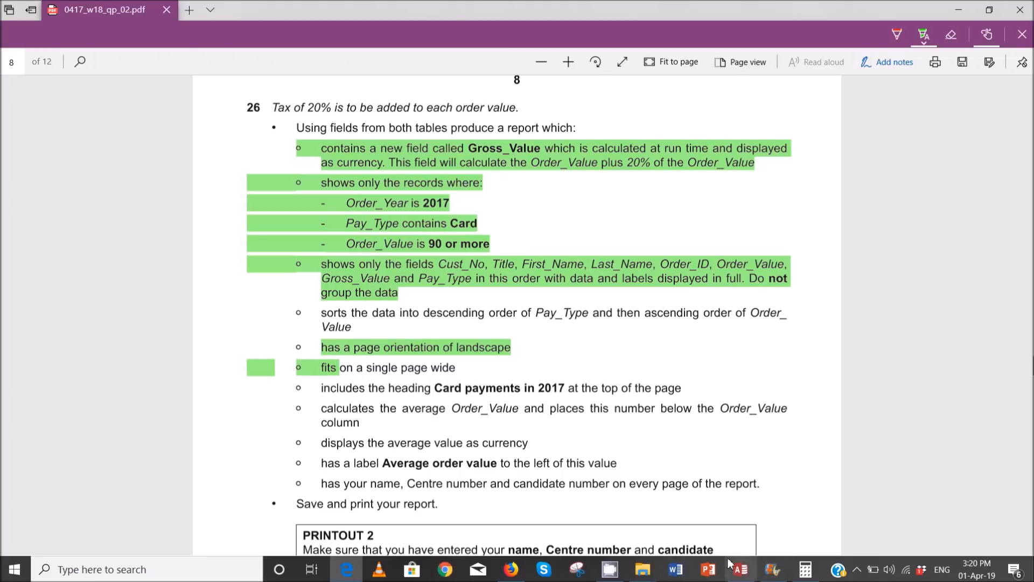
Step: Switch back to Access, set the report orientation to Landscape and accept the layout options
{"action": "left_click", "coordinate": [741, 569]}
{"action": "left_click", "coordinate": [612, 179]}
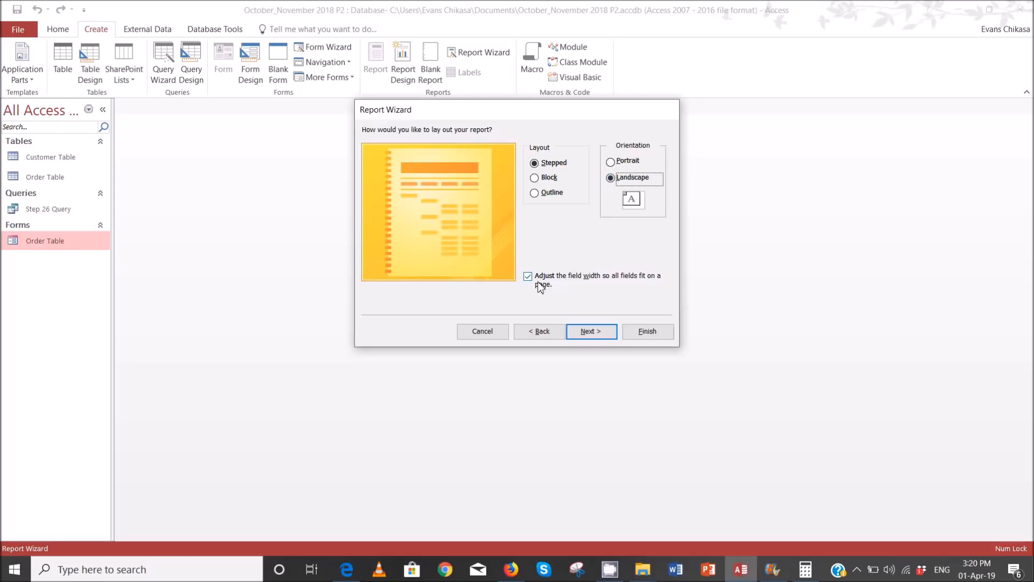
{"action": "left_click", "coordinate": [591, 332]}
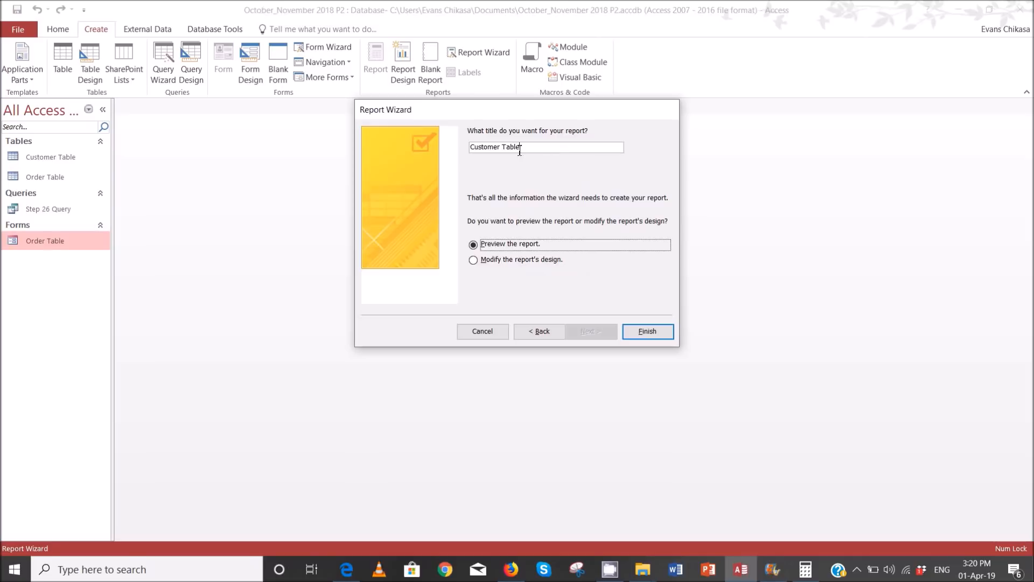
Step: Title the report "Card payments in 2017", checking the heading in the exam paper, and finish the wizard
{"action": "left_click_drag", "start_coordinate": [520, 150], "coordinate": [466, 155]}
{"action": "left_click", "coordinate": [352, 571]}
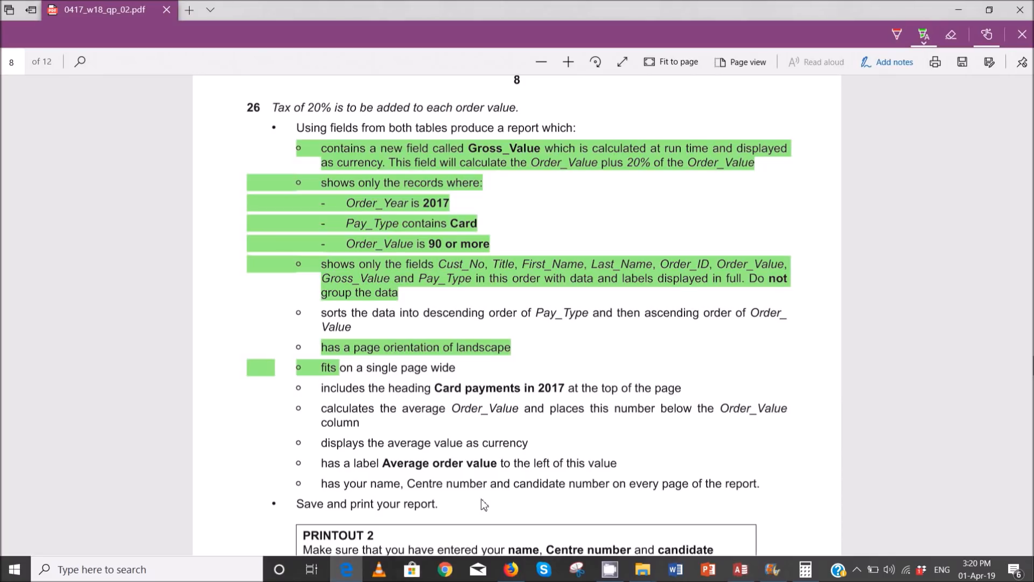
{"action": "left_click", "coordinate": [741, 569]}
{"action": "type", "text": "Card payments in 2017"}
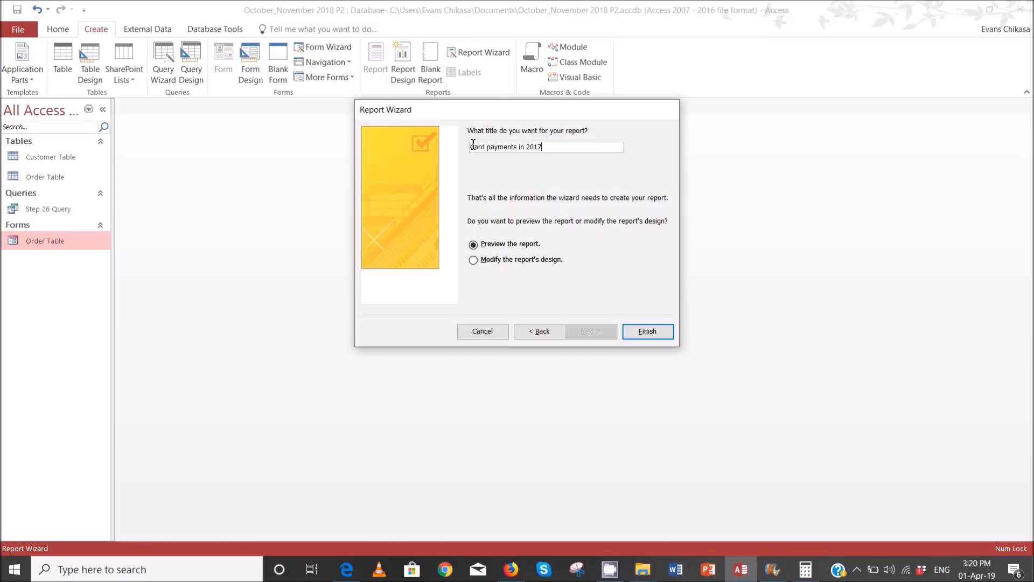
{"action": "left_click", "coordinate": [632, 330]}
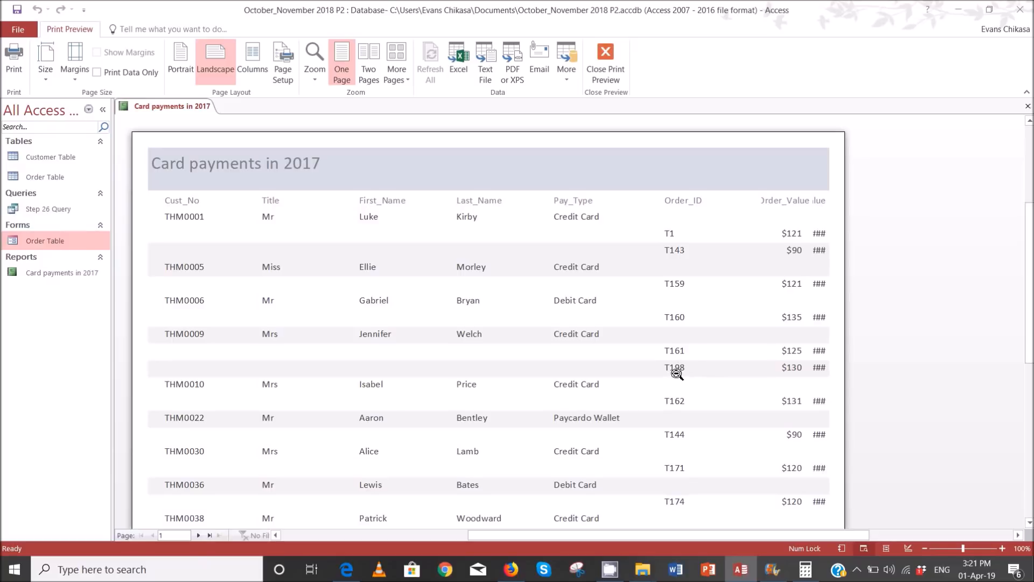
Step: In Design View, move the Cust_No Header fields into the Detail section and display the report in Report View
{"action": "right_click", "coordinate": [64, 275]}
{"action": "left_click", "coordinate": [94, 316]}
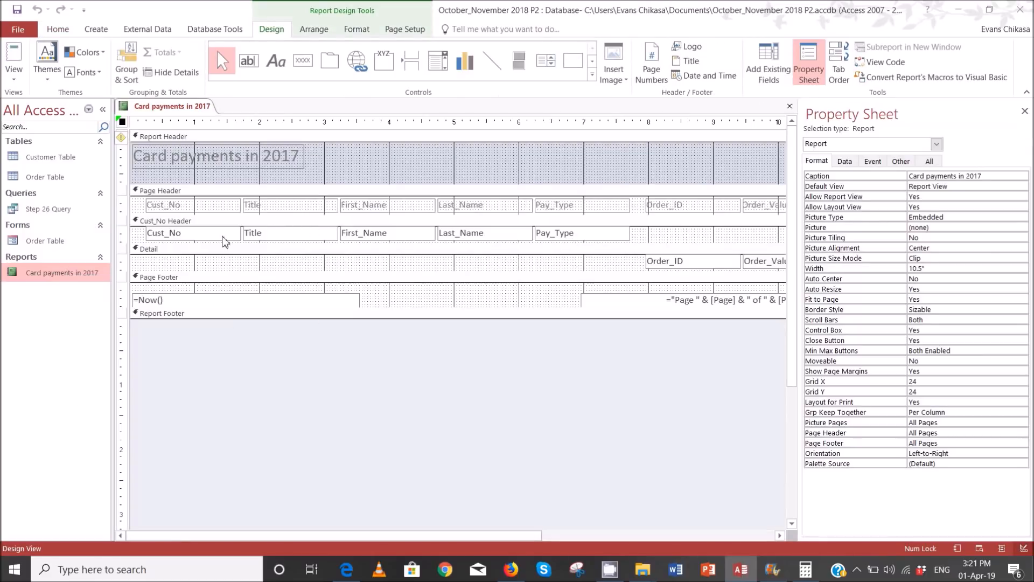
{"action": "left_click_drag", "start_coordinate": [137, 236], "coordinate": [620, 268]}
{"action": "left_click_drag", "start_coordinate": [418, 240], "coordinate": [419, 222]}
{"action": "left_click", "coordinate": [14, 75]}
{"action": "left_click", "coordinate": [66, 130]}
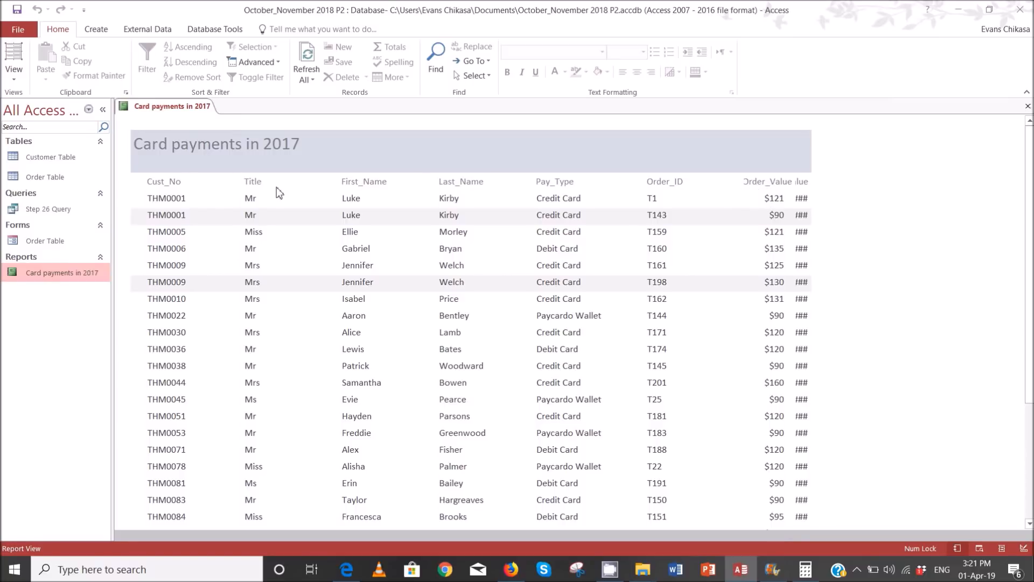
Step: In Layout View, narrow the Cust_No and Title columns, including their labels, to about 0.72 inches
{"action": "left_click", "coordinate": [14, 75]}
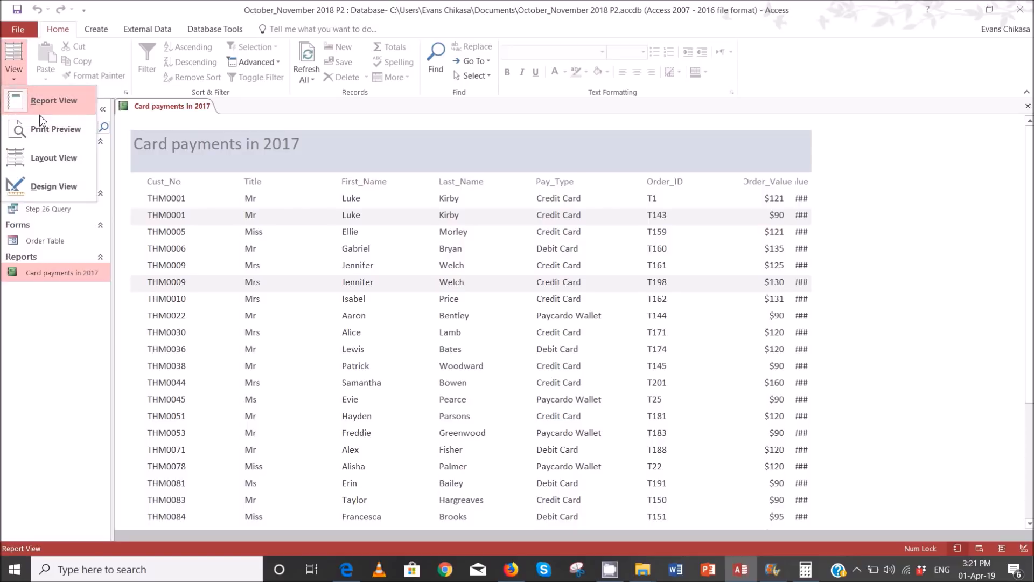
{"action": "left_click", "coordinate": [44, 153]}
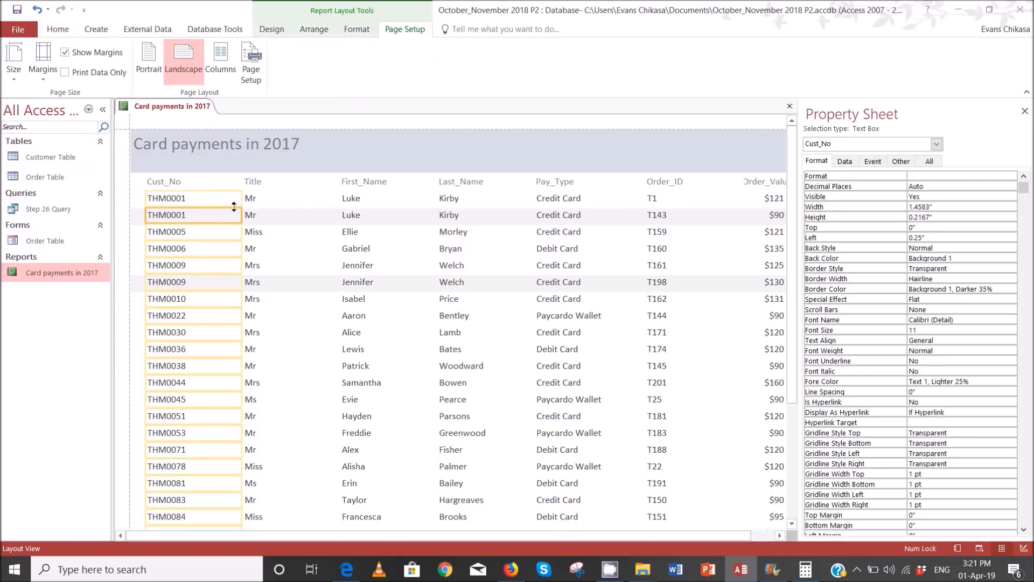
{"action": "left_click", "coordinate": [218, 188], "text": "ctrl"}
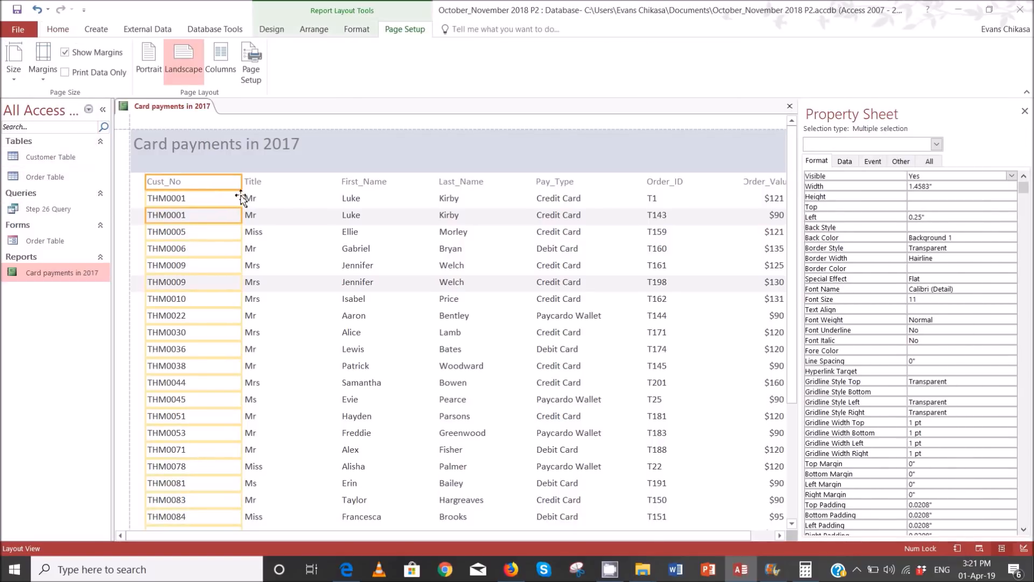
{"action": "left_click", "coordinate": [281, 189], "text": "ctrl"}
{"action": "left_click", "coordinate": [279, 203], "text": "ctrl"}
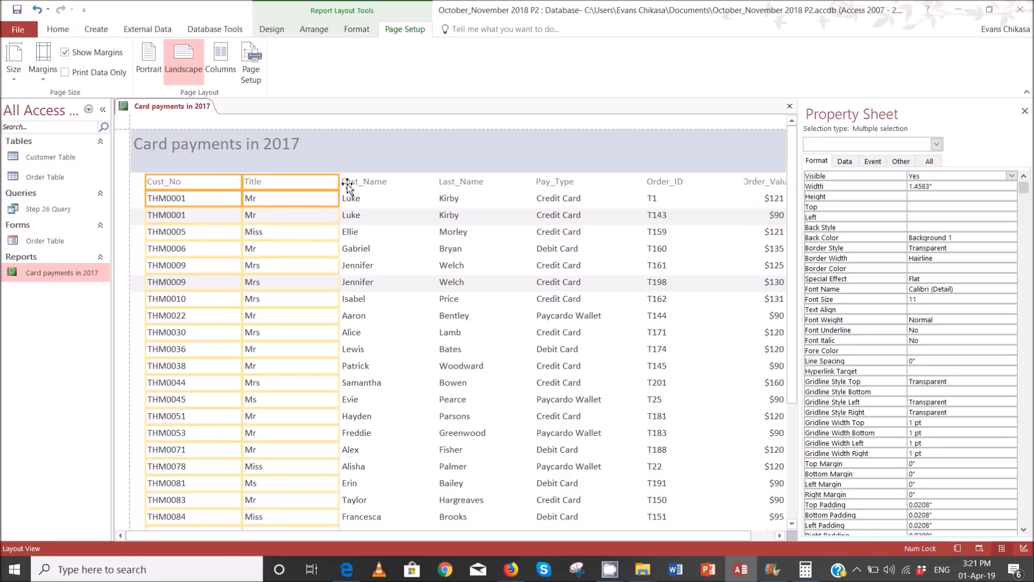
{"action": "left_click_drag", "start_coordinate": [340, 184], "coordinate": [293, 191]}
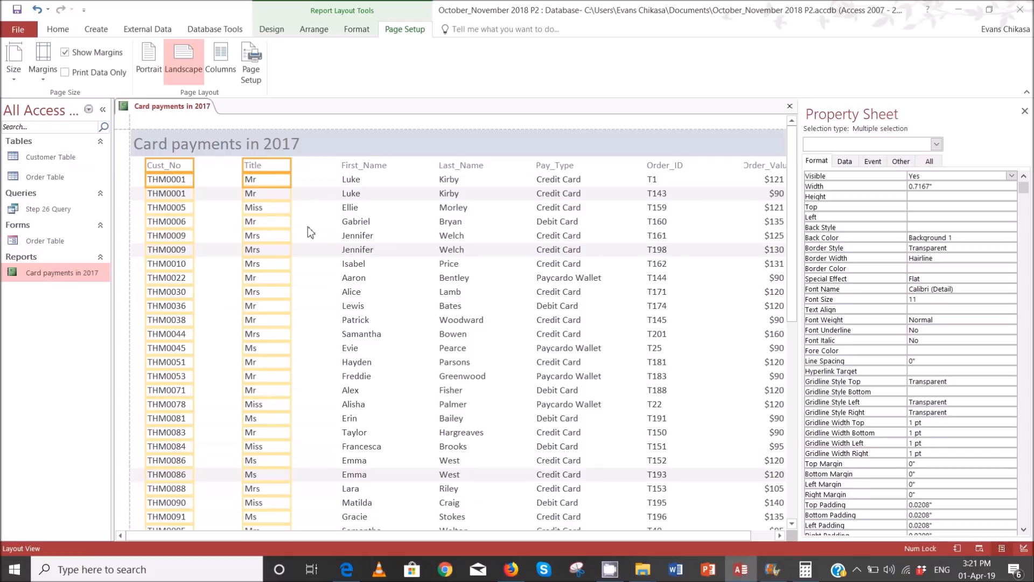
Step: Move the Title column and its label left toward Cust_No, to a left position of 1.125 inches
{"action": "left_click", "coordinate": [308, 226]}
{"action": "left_click", "coordinate": [274, 170]}
{"action": "left_click", "coordinate": [266, 184], "text": "shift"}
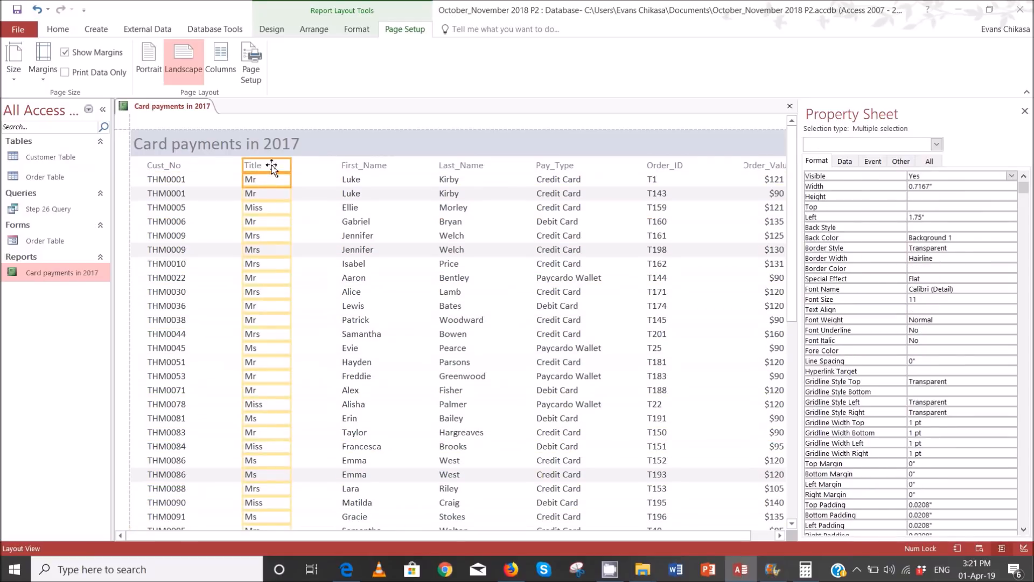
{"action": "key", "text": "Left"}
{"action": "key", "text": "Left"}
{"action": "key", "text": "Left"}
{"action": "key", "text": "Left"}
{"action": "key", "text": "Left"}
{"action": "key", "text": "Left"}
{"action": "key", "text": "Left"}
{"action": "key", "text": "Left"}
{"action": "key", "text": "Left"}
{"action": "key", "text": "Left"}
{"action": "key", "text": "Left"}
{"action": "key", "text": "Left"}
{"action": "key", "text": "Left"}
{"action": "key", "text": "Left"}
{"action": "key", "text": "Left"}
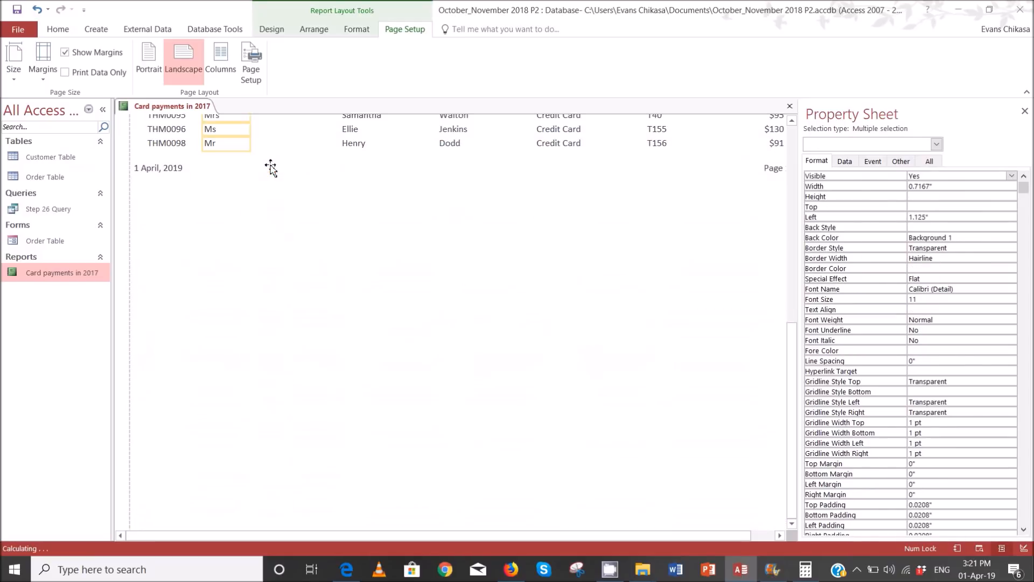
{"action": "scroll", "coordinate": [305, 270], "scroll_direction": "up", "scroll_amount": 8}
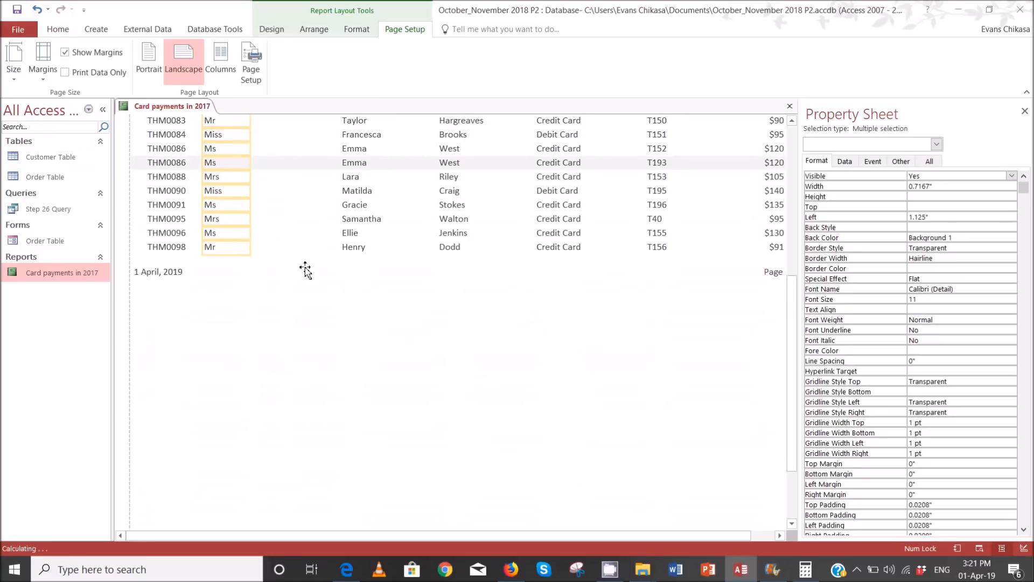
Step: Move the First_Name, Last_Name and Pay_Type columns with their labels left, close to the Title column
{"action": "left_click", "coordinate": [348, 167]}
{"action": "left_click", "coordinate": [348, 181], "text": "shift"}
{"action": "left_click", "coordinate": [473, 167], "text": "shift"}
{"action": "left_click", "coordinate": [475, 193], "text": "shift"}
{"action": "left_click", "coordinate": [561, 170], "text": "shift"}
{"action": "left_click", "coordinate": [563, 180], "text": "shift"}
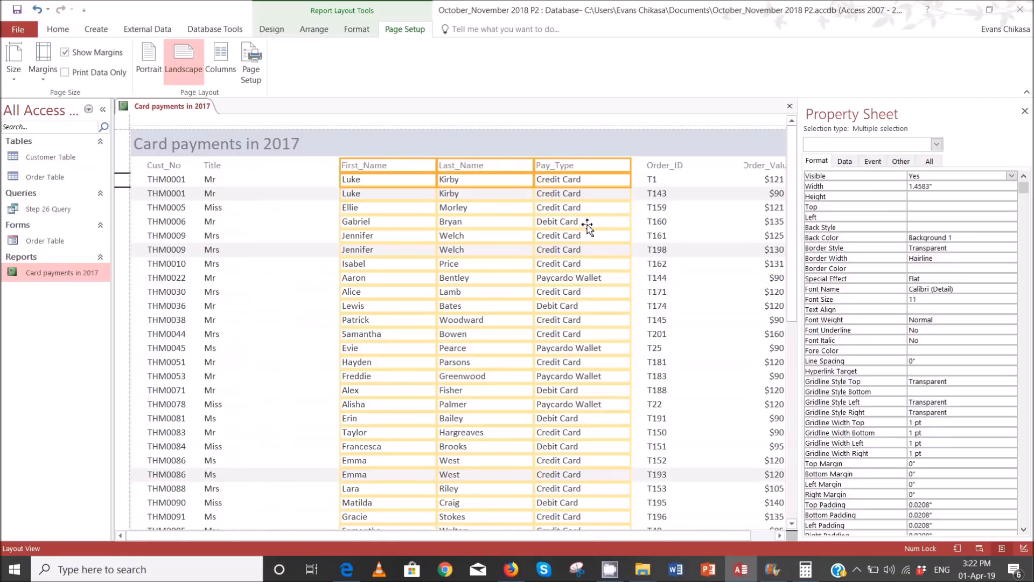
{"action": "key", "text": "Left"}
{"action": "key", "text": "Left"}
{"action": "key", "text": "Left"}
{"action": "key", "text": "Left"}
{"action": "key", "text": "Left"}
{"action": "key", "text": "Left"}
{"action": "key", "text": "Left"}
{"action": "key", "text": "Left"}
{"action": "key", "text": "Left"}
{"action": "key", "text": "Left"}
{"action": "key", "text": "Left"}
{"action": "key", "text": "Left"}
{"action": "key", "text": "Left"}
{"action": "key", "text": "Left"}
{"action": "key", "text": "Left"}
{"action": "key", "text": "Left"}
{"action": "key", "text": "Left"}
{"action": "key", "text": "Left"}
{"action": "key", "text": "Left"}
{"action": "key", "text": "Left"}
{"action": "key", "text": "Left"}
{"action": "key", "text": "Left"}
{"action": "key", "text": "Left"}
{"action": "key", "text": "Left"}
{"action": "key", "text": "Left"}
{"action": "key", "text": "Left"}
{"action": "key", "text": "Left"}
{"action": "key", "text": "Left"}
{"action": "key", "text": "Left"}
{"action": "key", "text": "Left"}
{"action": "key", "text": "Left"}
{"action": "key", "text": "Left"}
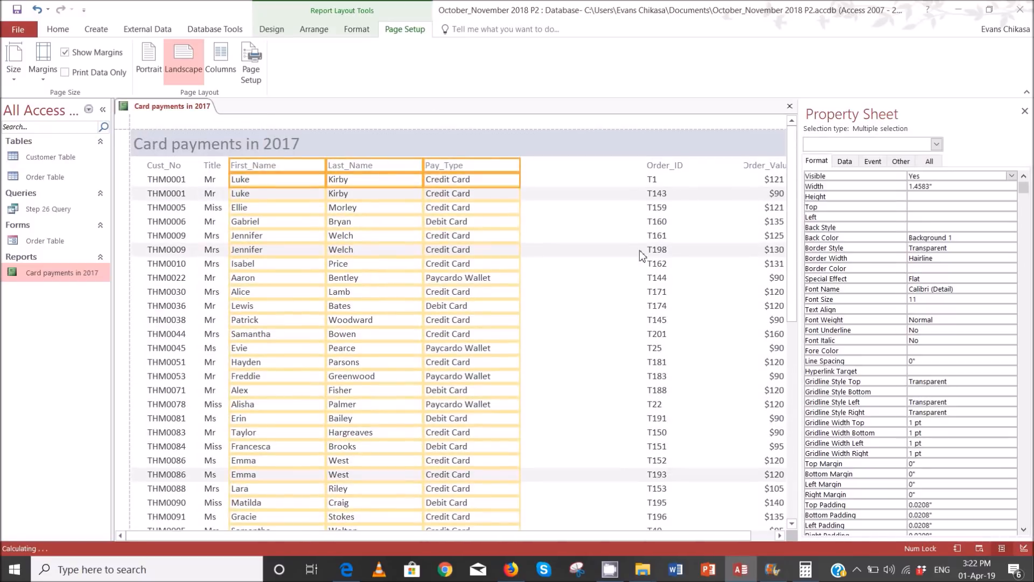
Step: Narrow the Order_ID column and its label to about 0.68 inches
{"action": "left_click", "coordinate": [660, 167]}
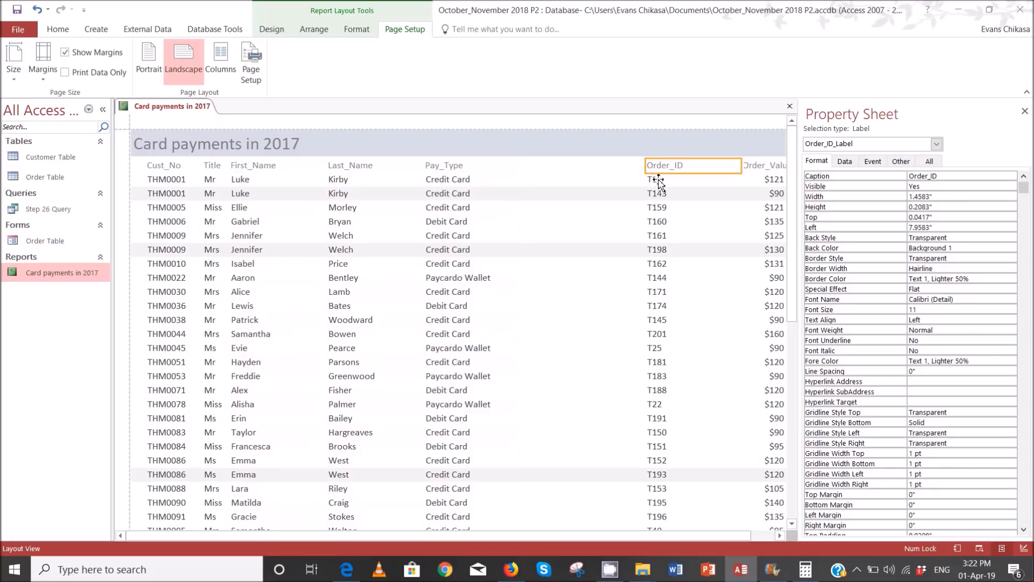
{"action": "left_click", "coordinate": [658, 186], "text": "shift"}
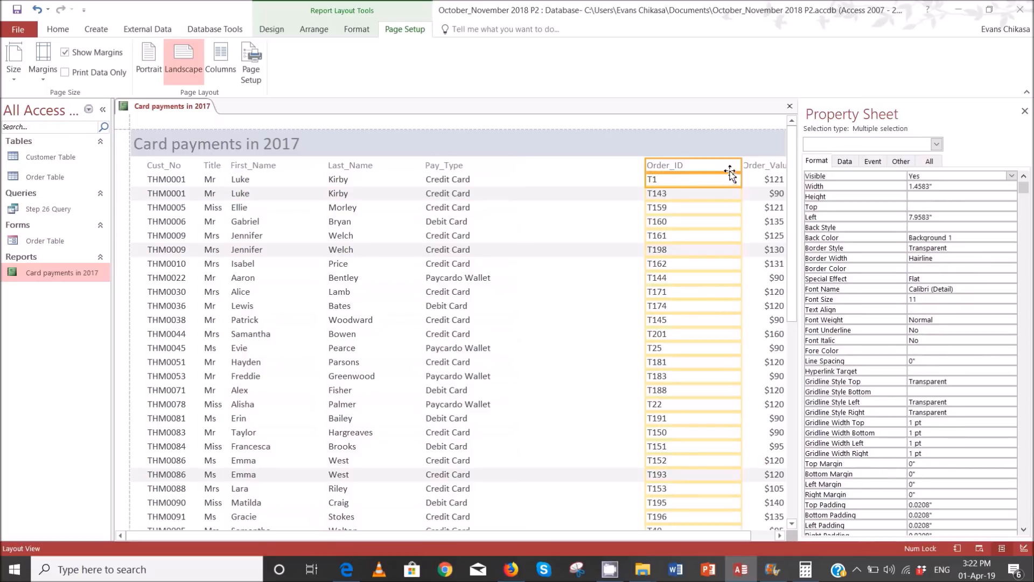
{"action": "left_click_drag", "start_coordinate": [744, 168], "coordinate": [694, 168]}
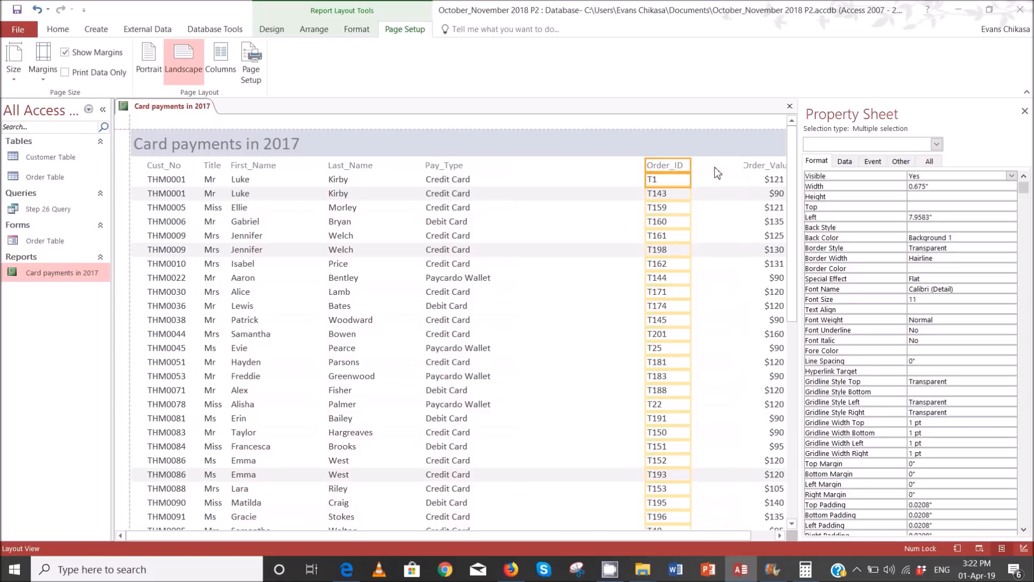
{"action": "left_click", "coordinate": [751, 168]}
{"action": "left_click", "coordinate": [743, 171]}
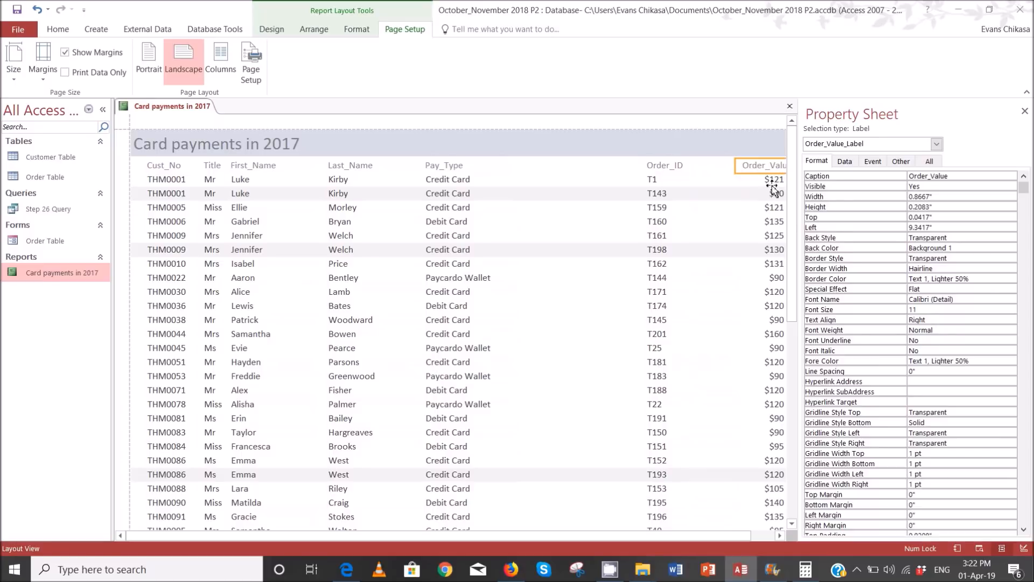
{"action": "left_click", "coordinate": [763, 181]}
{"action": "left_click", "coordinate": [757, 165], "text": "shift"}
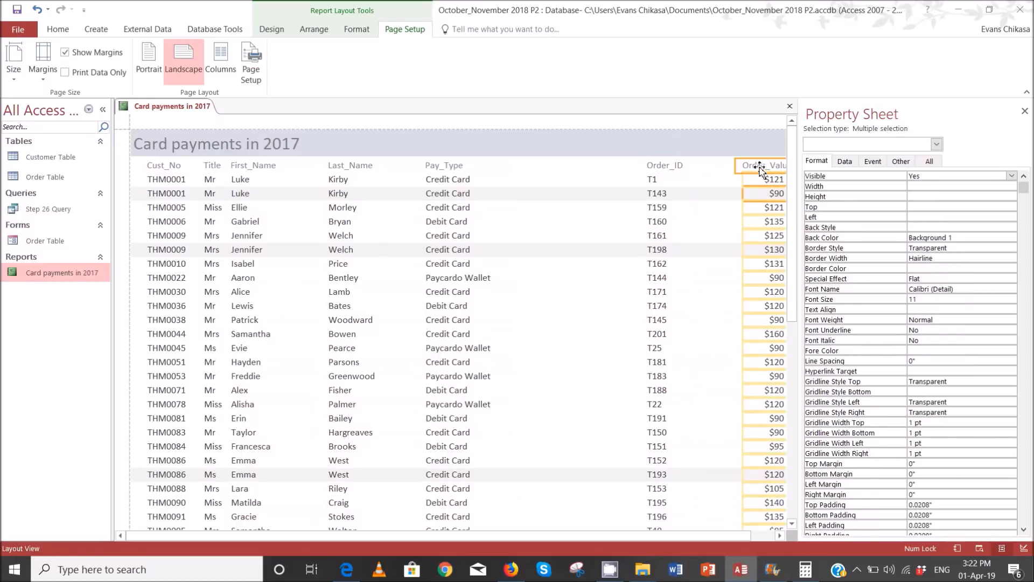
Step: Try to move the Order_ID column and its label left against the Pay_Type column, and undo the move
{"action": "left_click", "coordinate": [680, 180]}
{"action": "left_click", "coordinate": [680, 166], "text": "shift"}
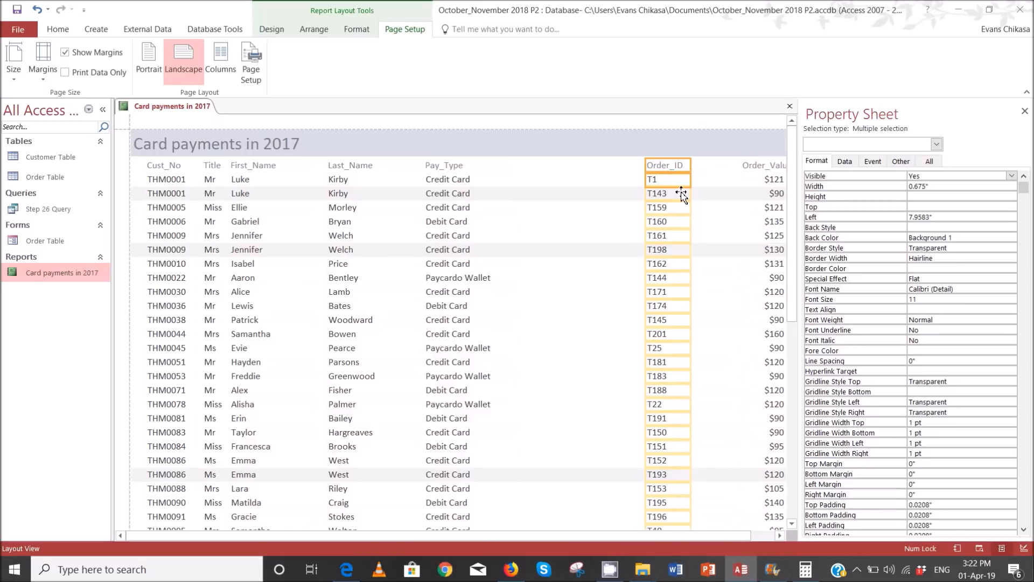
{"action": "key", "text": "Left"}
{"action": "key", "text": "Left"}
{"action": "key", "text": "Left"}
{"action": "key", "text": "Left"}
{"action": "key", "text": "Left"}
{"action": "key", "text": "Left"}
{"action": "key", "text": "Left"}
{"action": "key", "text": "Left"}
{"action": "key", "text": "Left"}
{"action": "key", "text": "Left"}
{"action": "key", "text": "Left"}
{"action": "key", "text": "Left"}
{"action": "key", "text": "Left"}
{"action": "key", "text": "Left"}
{"action": "key", "text": "Left"}
{"action": "key", "text": "Left"}
{"action": "key", "text": "Left"}
{"action": "key", "text": "Left"}
{"action": "key", "text": "Left"}
{"action": "key", "text": "Left"}
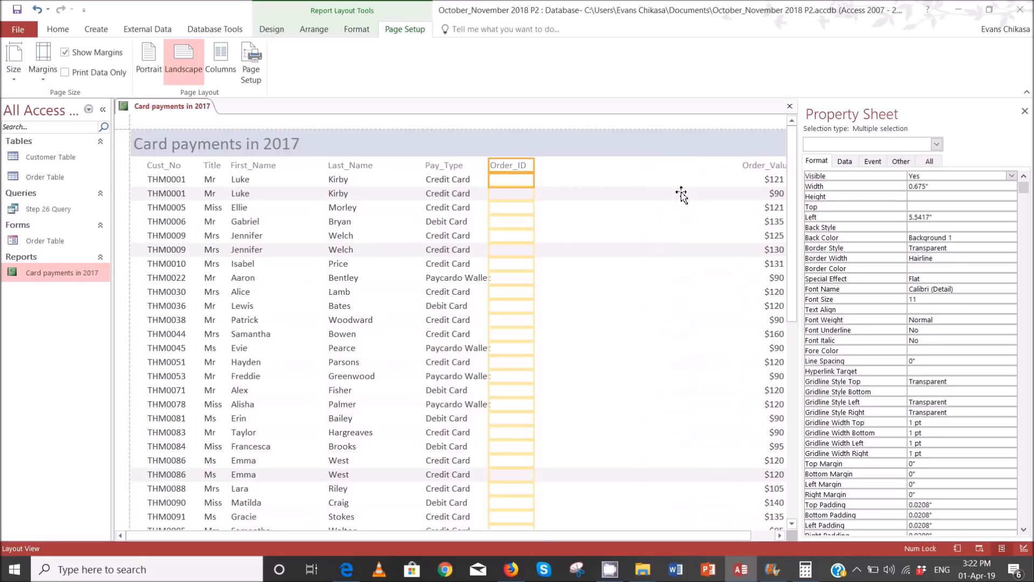
{"action": "key", "text": "Right"}
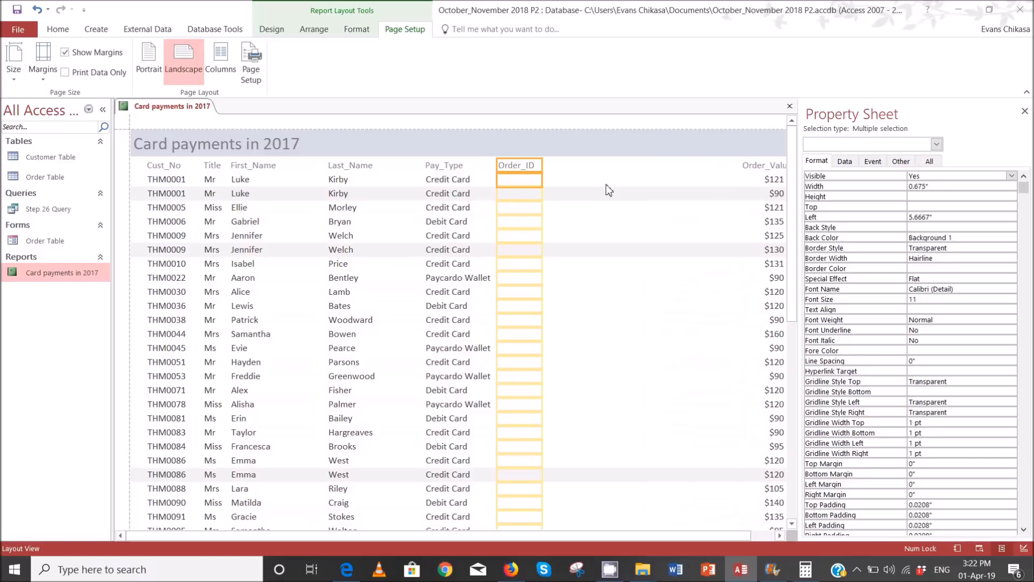
{"action": "key", "text": "Left"}
{"action": "key", "text": "Left"}
{"action": "key", "text": "Left"}
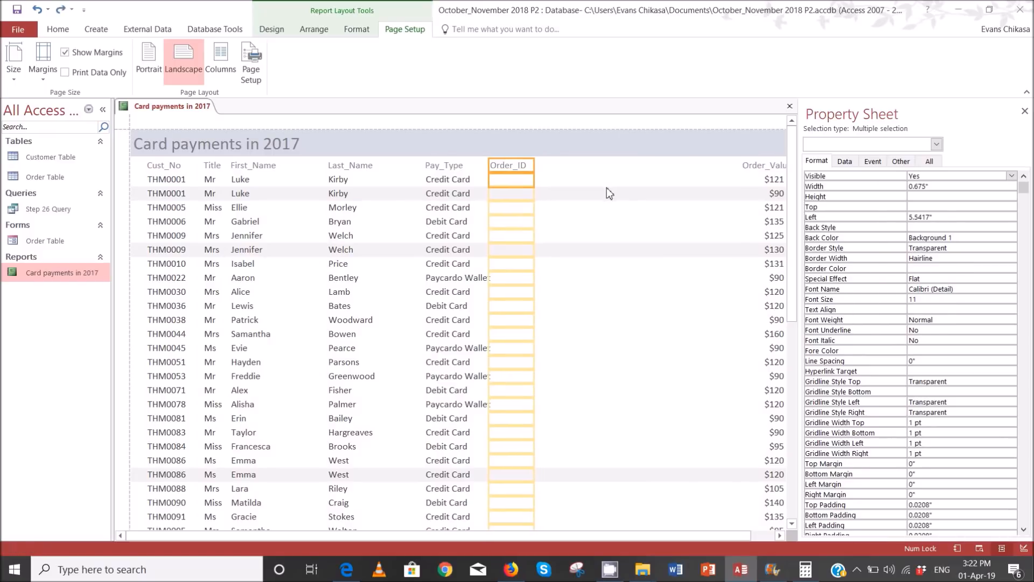
{"action": "key", "text": "ctrl+z"}
Step: Move the Order_ID column and its label left toward Pay_Type, to a left position of about 5.71 inches
{"action": "left_click", "coordinate": [662, 193]}
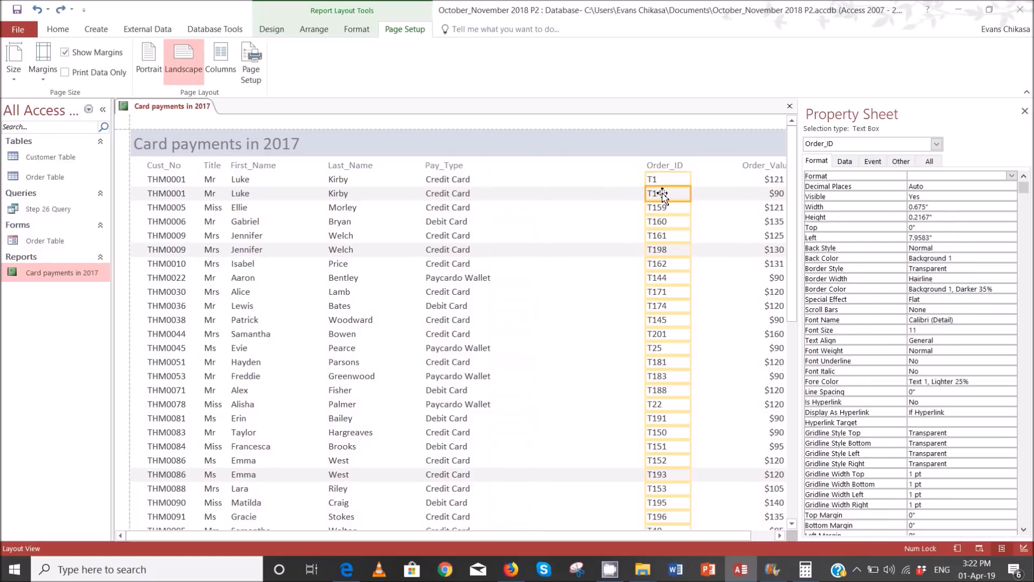
{"action": "left_click", "coordinate": [665, 166], "text": "shift"}
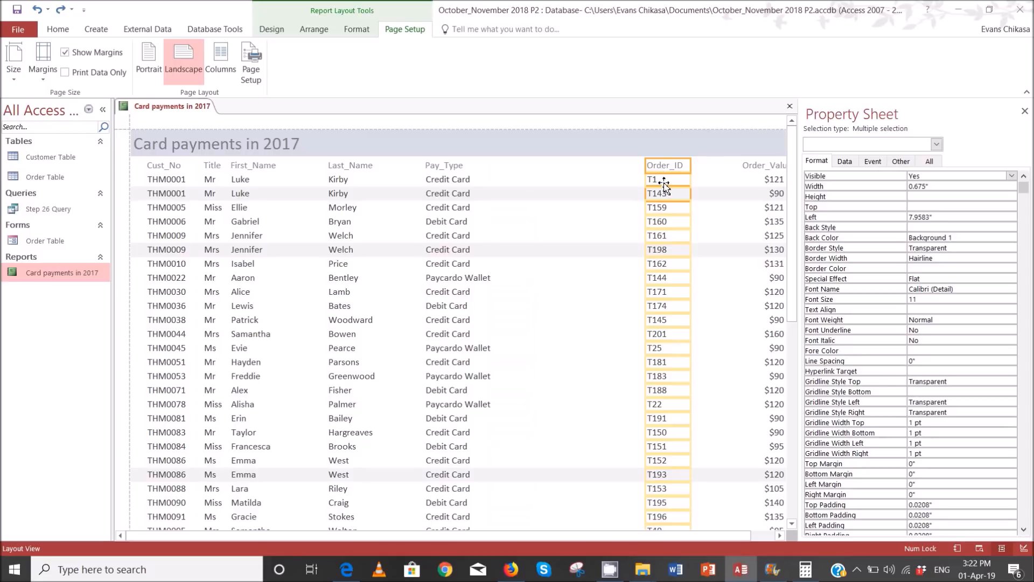
{"action": "key", "text": "Left"}
{"action": "key", "text": "Left"}
{"action": "key", "text": "Left"}
{"action": "key", "text": "Left"}
{"action": "key", "text": "Left"}
{"action": "key", "text": "Left"}
{"action": "key", "text": "Left"}
{"action": "key", "text": "Left"}
{"action": "key", "text": "Left"}
{"action": "key", "text": "Left"}
{"action": "key", "text": "Left"}
{"action": "key", "text": "Left"}
{"action": "key", "text": "Left"}
{"action": "key", "text": "Left"}
{"action": "key", "text": "Left"}
{"action": "key", "text": "Left"}
{"action": "key", "text": "Left"}
{"action": "key", "text": "Left"}
{"action": "key", "text": "Left"}
{"action": "key", "text": "Left"}
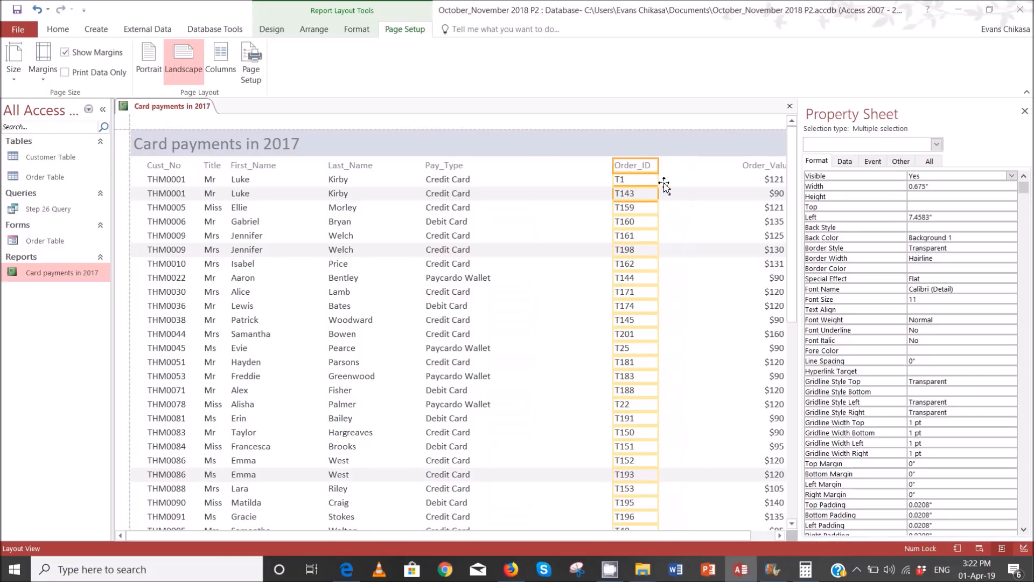
{"action": "key", "text": "Left"}
{"action": "key", "text": "Left"}
{"action": "key", "text": "Left"}
{"action": "key", "text": "Left"}
{"action": "key", "text": "Left"}
{"action": "key", "text": "Left"}
{"action": "key", "text": "Left"}
{"action": "key", "text": "Left"}
{"action": "key", "text": "Left"}
{"action": "key", "text": "Left"}
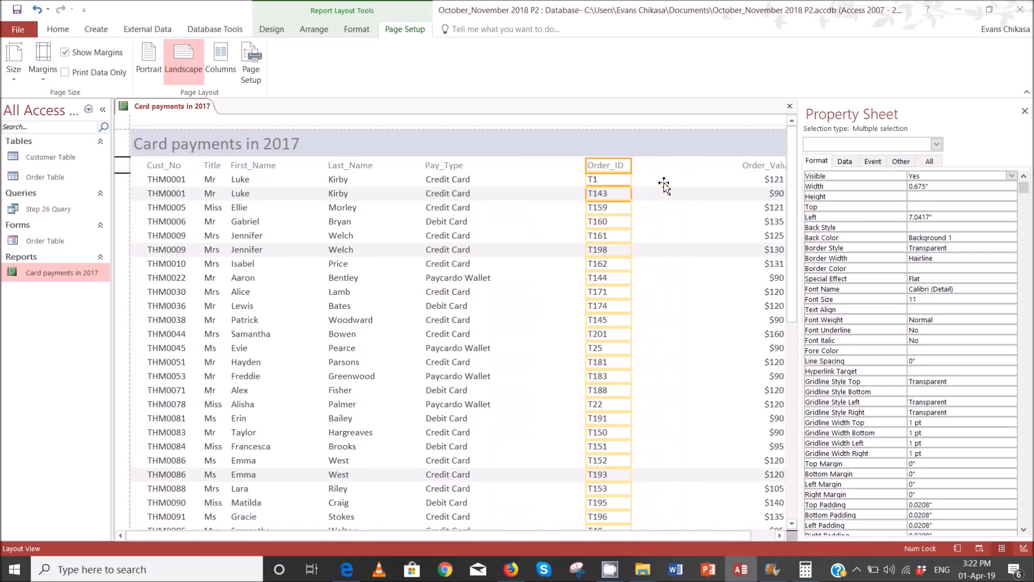
{"action": "key", "text": "Left"}
{"action": "key", "text": "Left"}
{"action": "key", "text": "Left"}
{"action": "key", "text": "Left"}
{"action": "key", "text": "Left"}
{"action": "key", "text": "Left"}
{"action": "key", "text": "Left"}
{"action": "key", "text": "Left"}
{"action": "key", "text": "Left"}
{"action": "key", "text": "Left"}
{"action": "key", "text": "Left"}
{"action": "key", "text": "Left"}
{"action": "key", "text": "Left"}
{"action": "key", "text": "Left"}
{"action": "key", "text": "Left"}
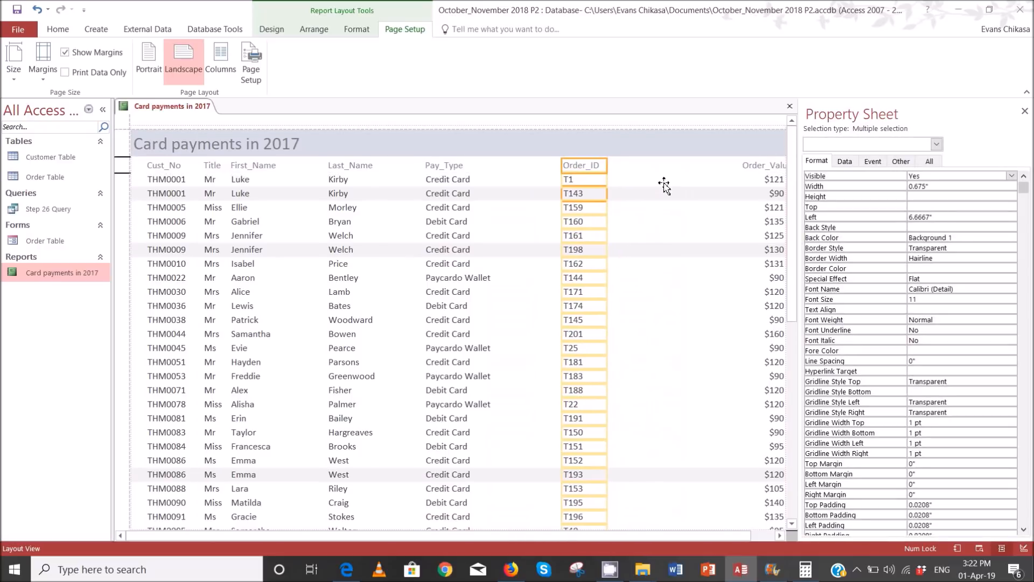
{"action": "key", "text": "Left"}
{"action": "key", "text": "Left"}
{"action": "key", "text": "Left"}
{"action": "key", "text": "Left"}
{"action": "key", "text": "Left"}
{"action": "key", "text": "Left"}
{"action": "key", "text": "Left"}
{"action": "key", "text": "Left"}
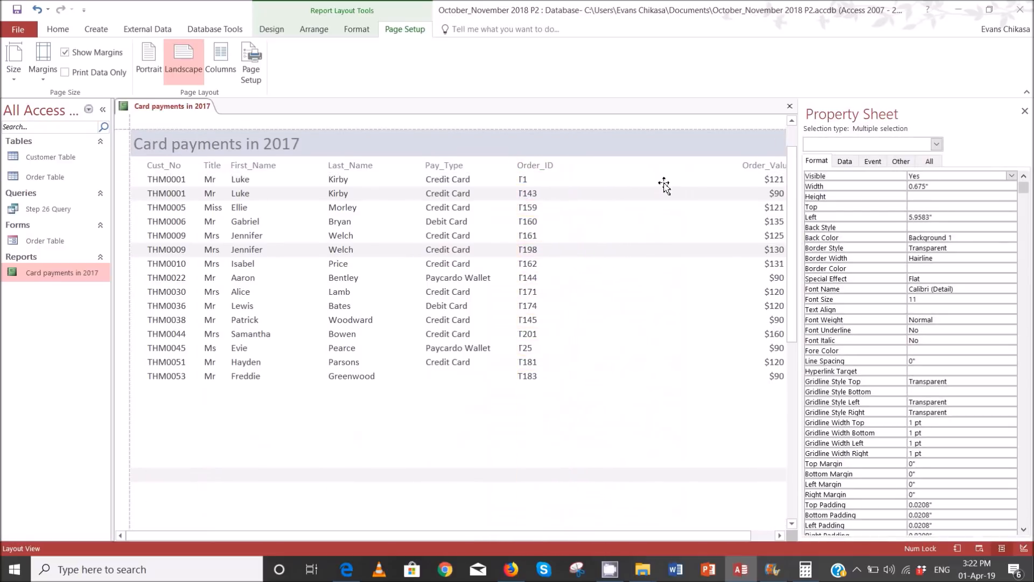
{"action": "key", "text": "Left"}
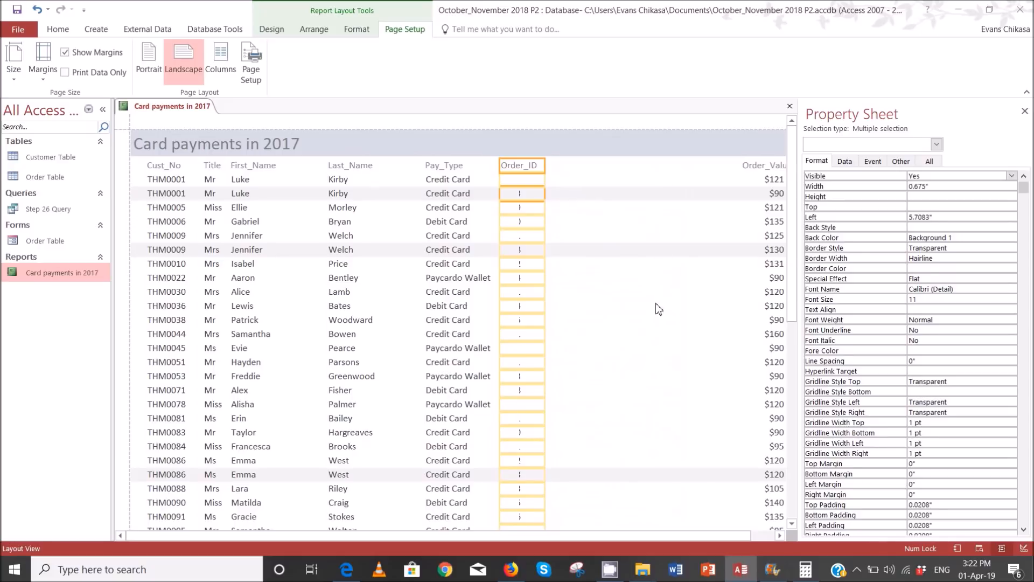
Step: Narrow the Pay_Type text boxes to about 1.13 inches so they stop short of the Order_ID column
{"action": "left_click", "coordinate": [471, 292]}
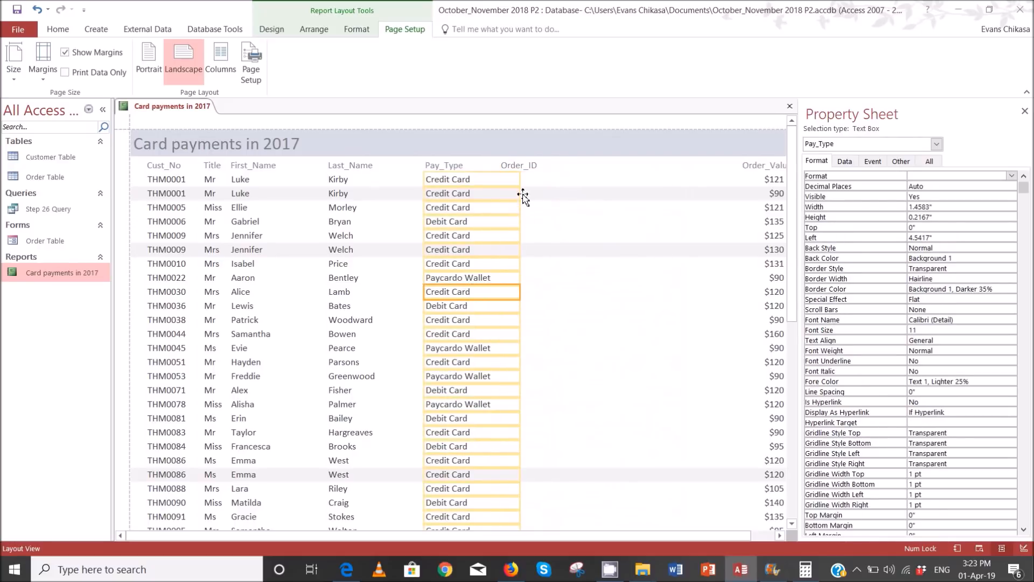
{"action": "left_click_drag", "start_coordinate": [519, 183], "coordinate": [501, 185]}
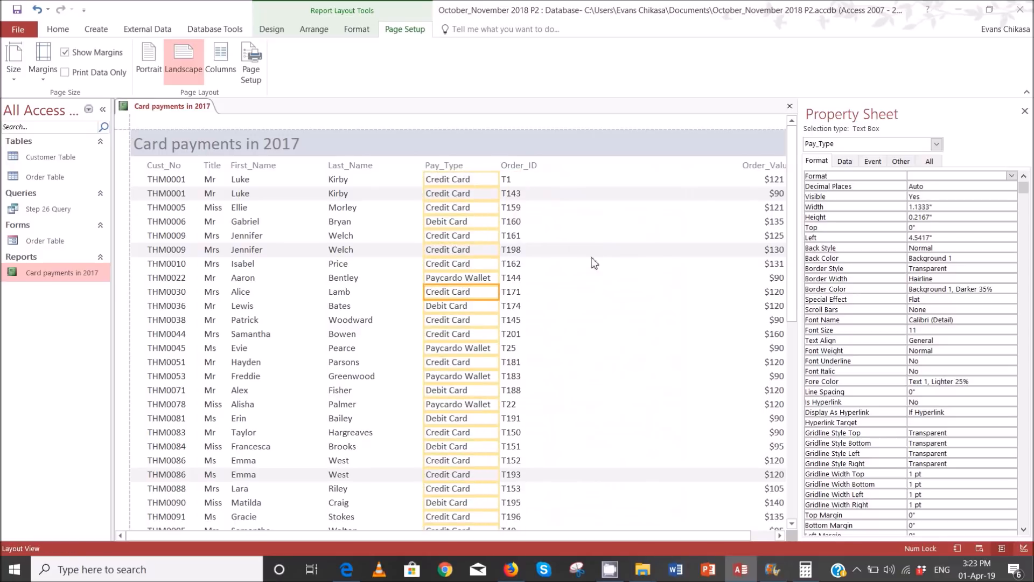
{"action": "left_click", "coordinate": [620, 301]}
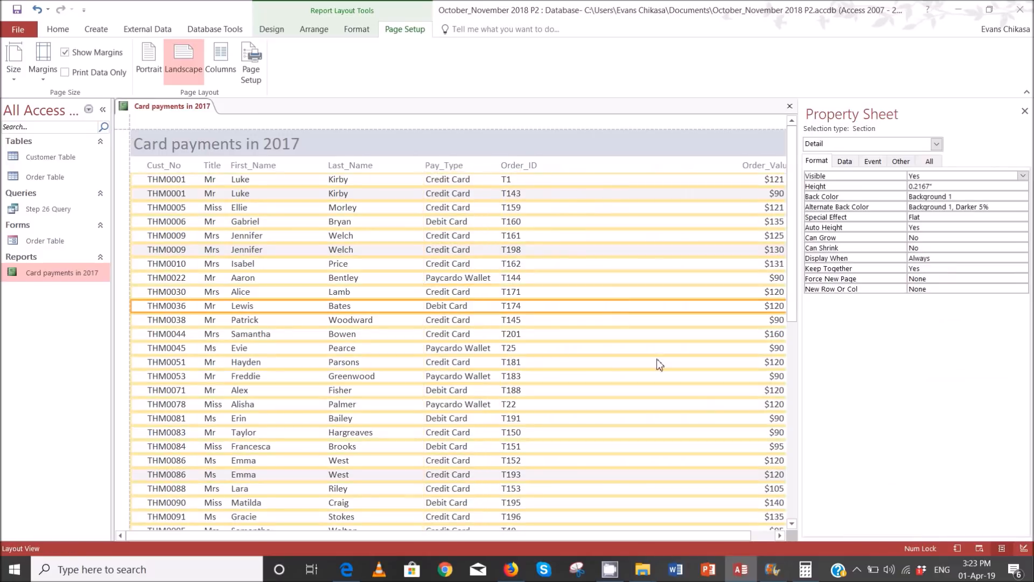
Step: Move the Order_Value column and its label left until they sit close to the Order_ID column
{"action": "left_click", "coordinate": [770, 165]}
{"action": "left_click", "coordinate": [767, 180], "text": "shift"}
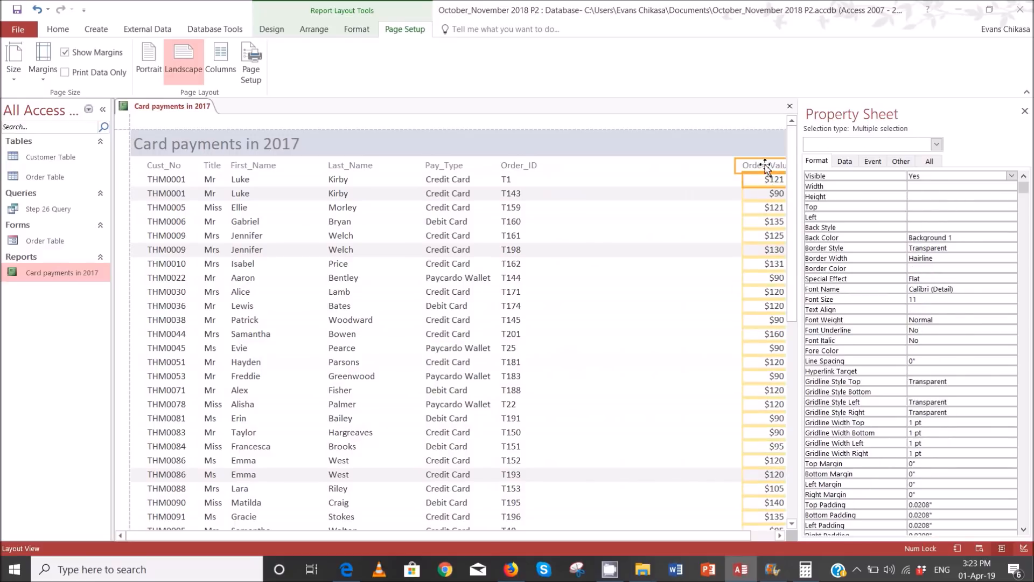
{"action": "key", "text": "Left"}
{"action": "key", "text": "Left"}
{"action": "key", "text": "Left"}
{"action": "key", "text": "Left"}
{"action": "key", "text": "Left"}
{"action": "key", "text": "Left"}
{"action": "key", "text": "Left"}
{"action": "key", "text": "Left"}
{"action": "key", "text": "Left"}
{"action": "key", "text": "Left"}
{"action": "key", "text": "Left"}
{"action": "key", "text": "Left"}
{"action": "key", "text": "Left"}
{"action": "key", "text": "Left"}
{"action": "key", "text": "Left"}
{"action": "key", "text": "Left"}
{"action": "key", "text": "Left"}
{"action": "key", "text": "Left"}
{"action": "key", "text": "Left"}
{"action": "key", "text": "Left"}
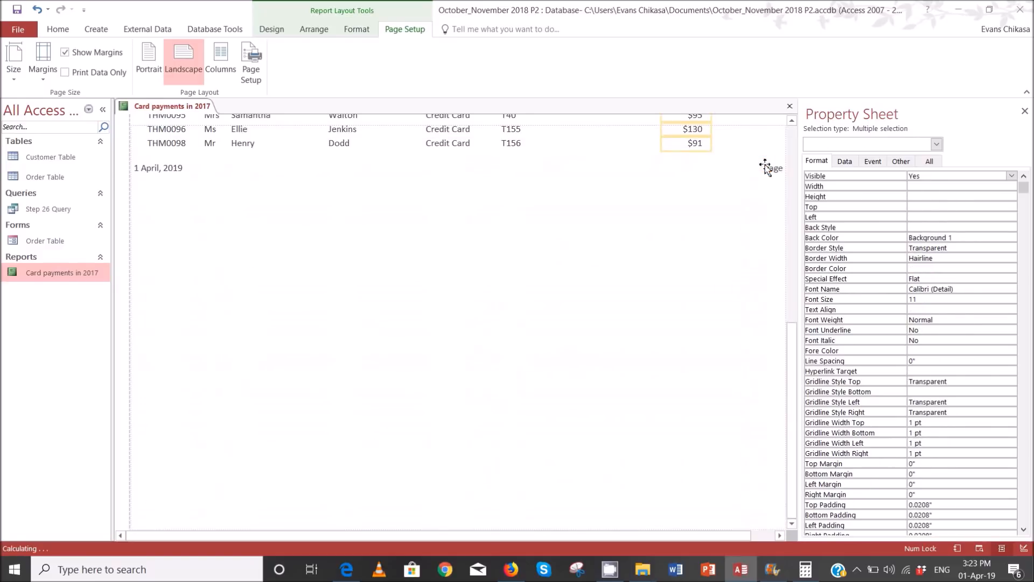
{"action": "key", "text": "Left"}
{"action": "key", "text": "Left"}
{"action": "key", "text": "Left"}
{"action": "key", "text": "Left"}
{"action": "key", "text": "Left"}
{"action": "key", "text": "Left"}
{"action": "key", "text": "Left"}
{"action": "key", "text": "Left"}
{"action": "key", "text": "Left"}
{"action": "key", "text": "Left"}
{"action": "key", "text": "Left"}
{"action": "key", "text": "Left"}
{"action": "key", "text": "Left"}
{"action": "key", "text": "Left"}
{"action": "key", "text": "Left"}
{"action": "key", "text": "Left"}
{"action": "key", "text": "Left"}
{"action": "key", "text": "Left"}
{"action": "key", "text": "Left"}
{"action": "key", "text": "Left"}
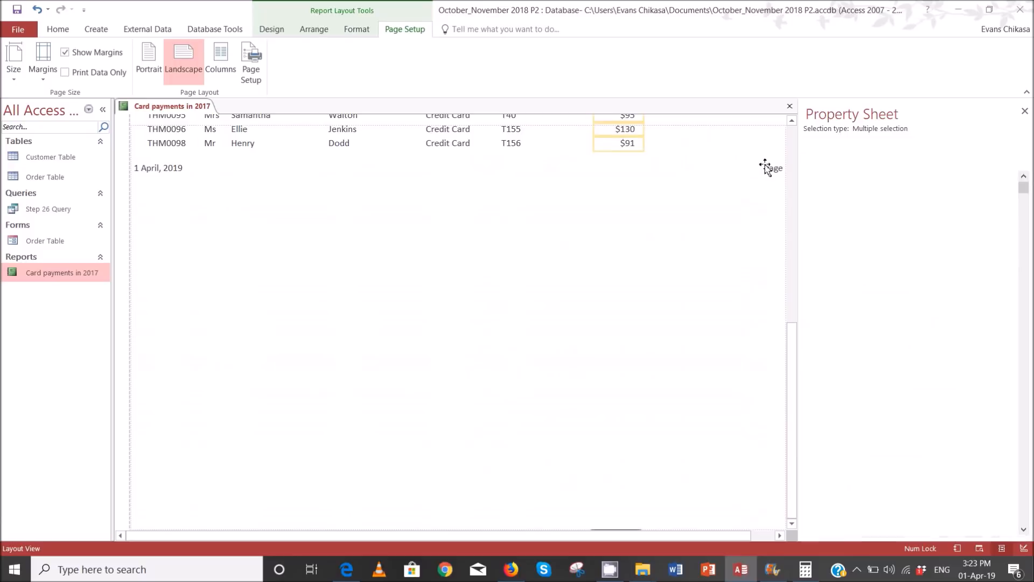
{"action": "key", "text": "Left"}
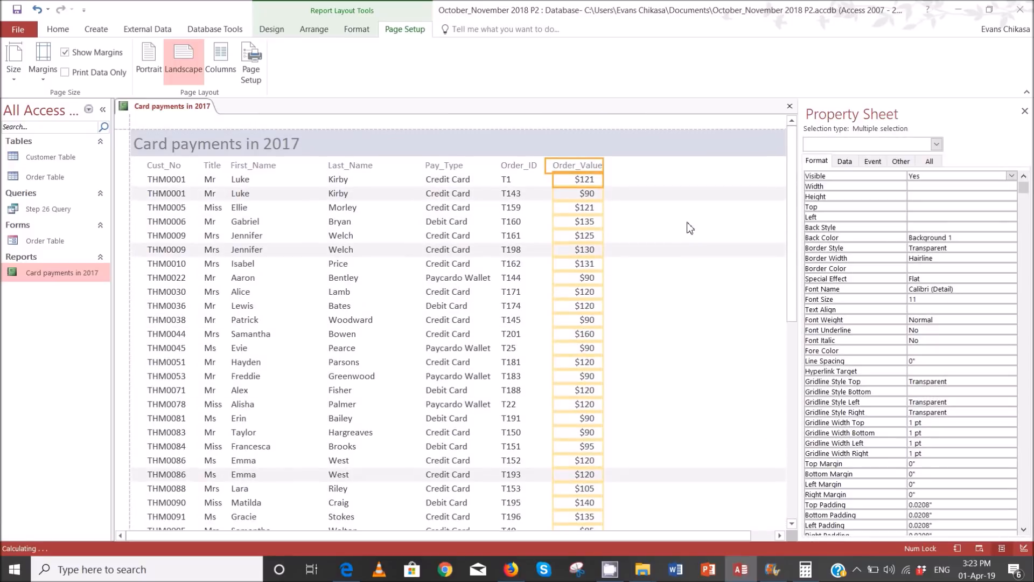
Step: Widen the Gross_Value label at the report's right edge leftward to fit its full caption
{"action": "left_click_drag", "start_coordinate": [700, 535], "coordinate": [752, 541]}
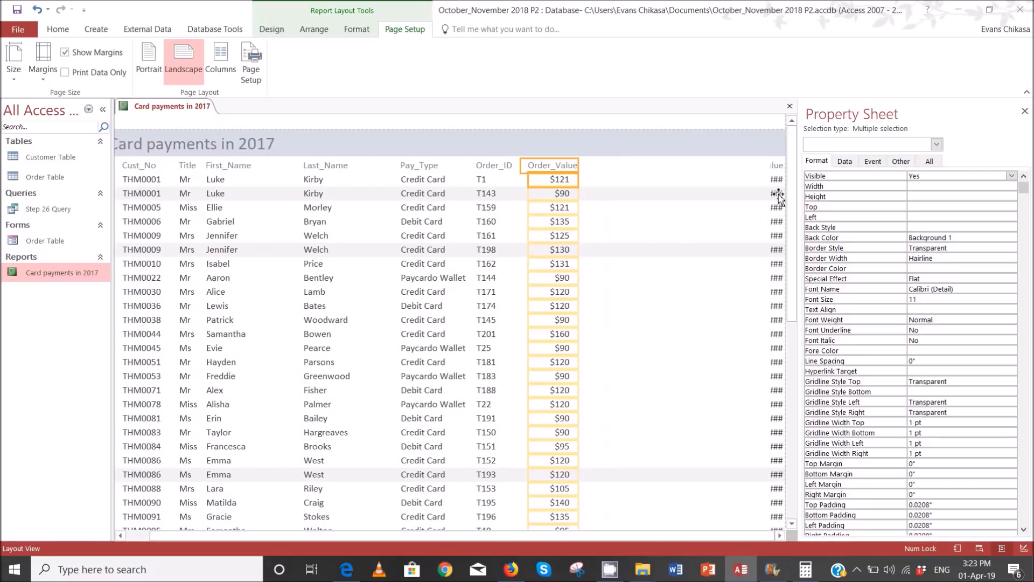
{"action": "left_click", "coordinate": [773, 168]}
{"action": "left_click_drag", "start_coordinate": [774, 169], "coordinate": [740, 171]}
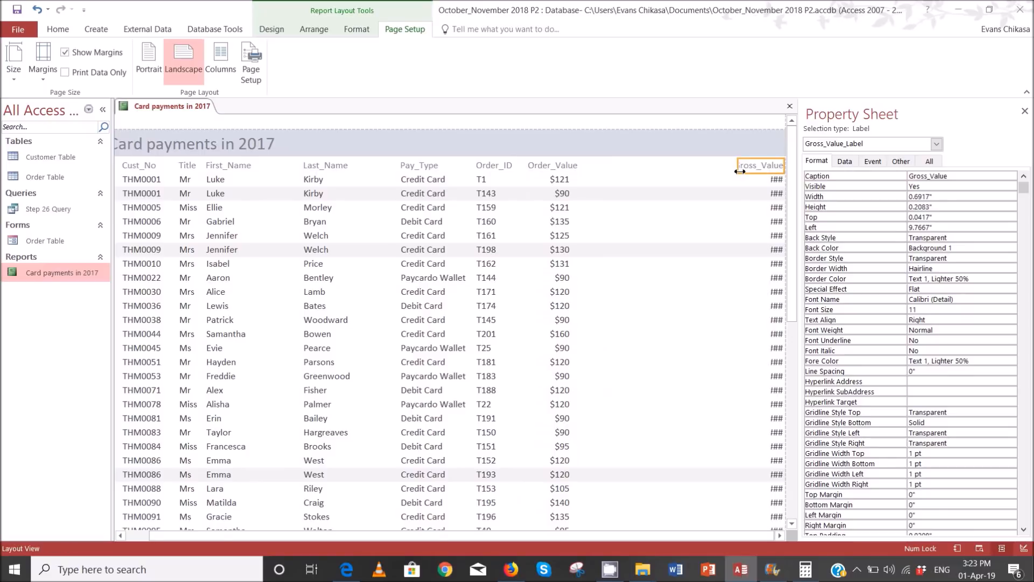
Step: Widen the Gross_Value text boxes leftward so the column fits its complete values
{"action": "left_click", "coordinate": [774, 183]}
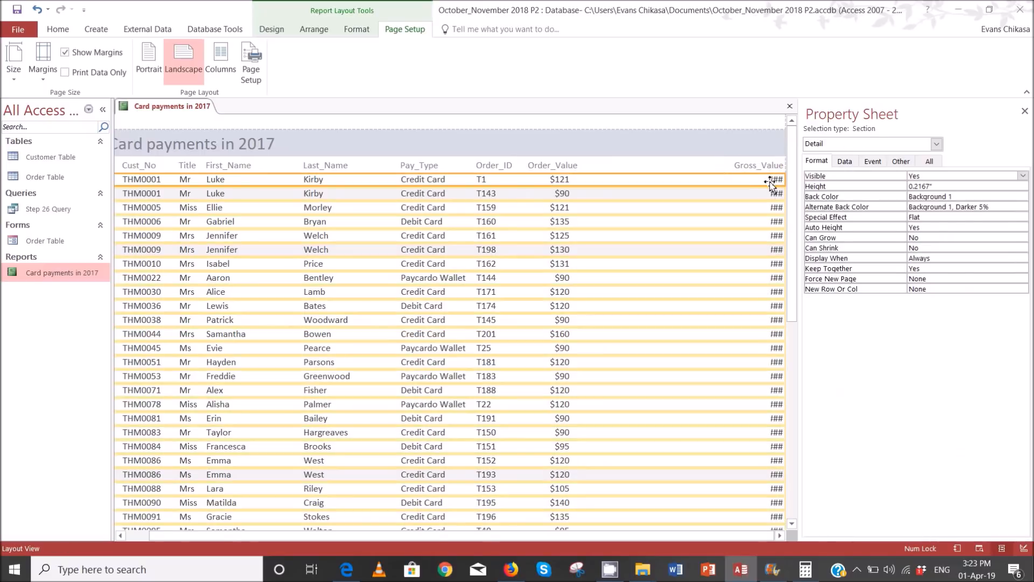
{"action": "left_click", "coordinate": [774, 183]}
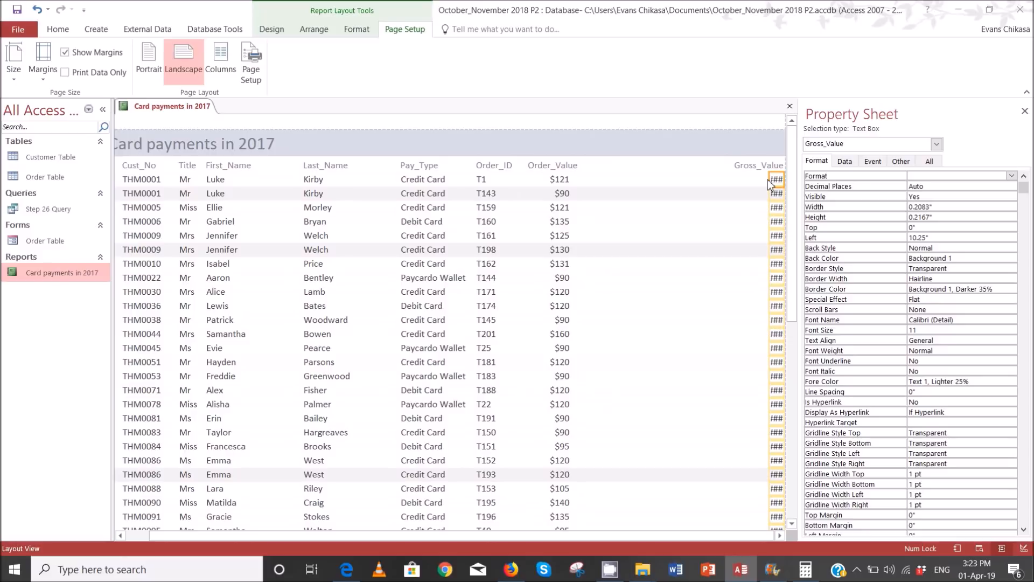
{"action": "key", "text": "shift+Left"}
{"action": "key", "text": "shift+Left"}
{"action": "key", "text": "shift+Left"}
{"action": "key", "text": "shift+Left"}
{"action": "key", "text": "shift+Left"}
{"action": "key", "text": "shift+Left"}
{"action": "key", "text": "shift+Left"}
{"action": "key", "text": "shift+Left"}
{"action": "key", "text": "shift+Right"}
{"action": "key", "text": "shift+Right"}
{"action": "key", "text": "shift+Right"}
{"action": "key", "text": "shift+Right"}
{"action": "key", "text": "shift+Right"}
{"action": "key", "text": "shift+Right"}
{"action": "key", "text": "shift+Right"}
{"action": "key", "text": "shift+Right"}
{"action": "key", "text": "shift+Right"}
{"action": "key", "text": "shift+Right"}
{"action": "left_click_drag", "start_coordinate": [772, 179], "coordinate": [736, 185]}
Step: Move the Gross_Value column together with its label left, closer to the Order_Value column
{"action": "left_click", "coordinate": [750, 166], "text": "shift"}
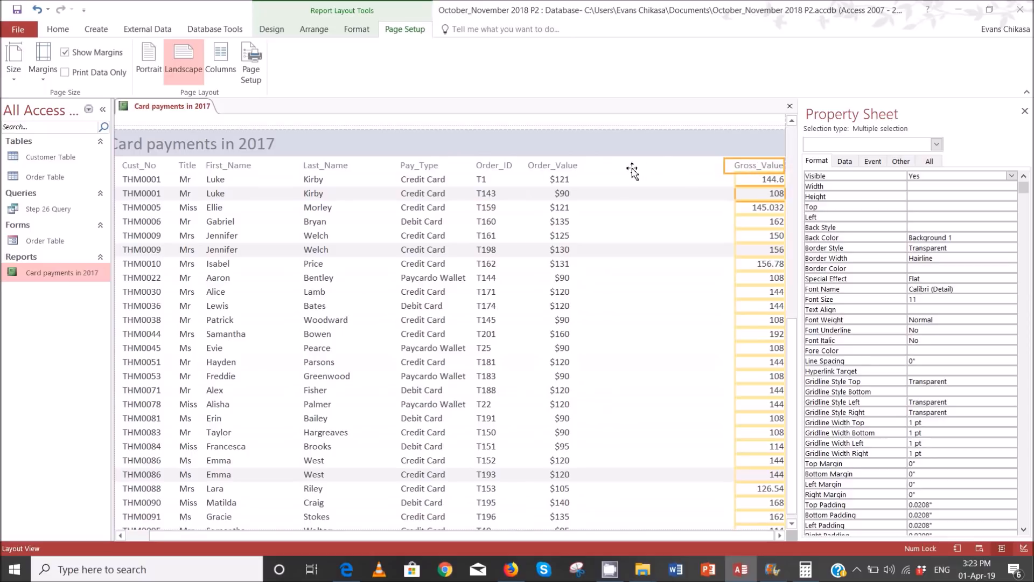
{"action": "left_click_drag", "start_coordinate": [639, 174], "coordinate": [637, 174]}
{"action": "scroll", "coordinate": [710, 243], "scroll_direction": "up", "scroll_amount": 8}
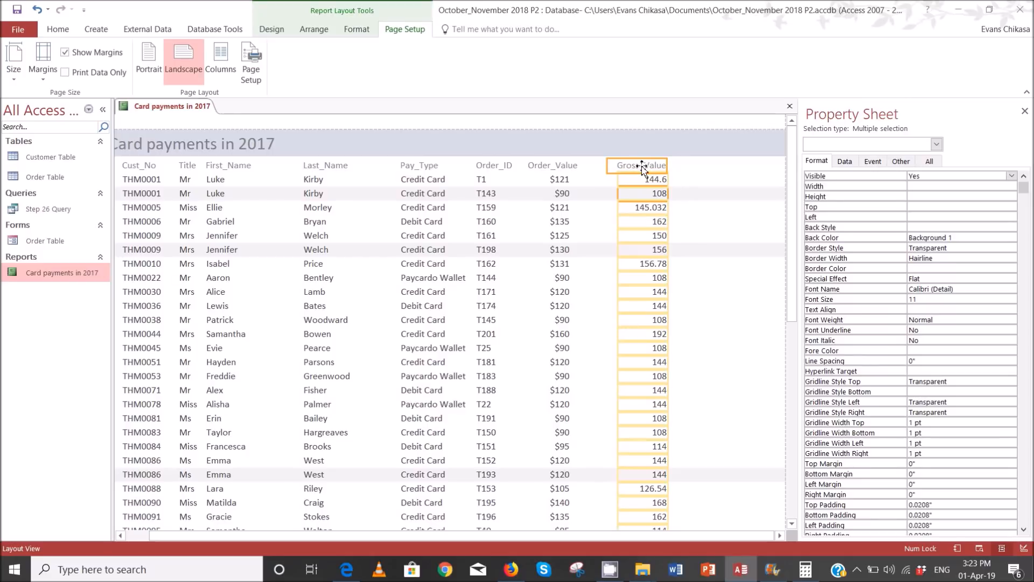
Step: Narrow the Gross_Value text boxes together with their label, leaving the text boxes about 0.56 inches wide
{"action": "key", "text": "shift+Left"}
{"action": "key", "text": "shift+Left"}
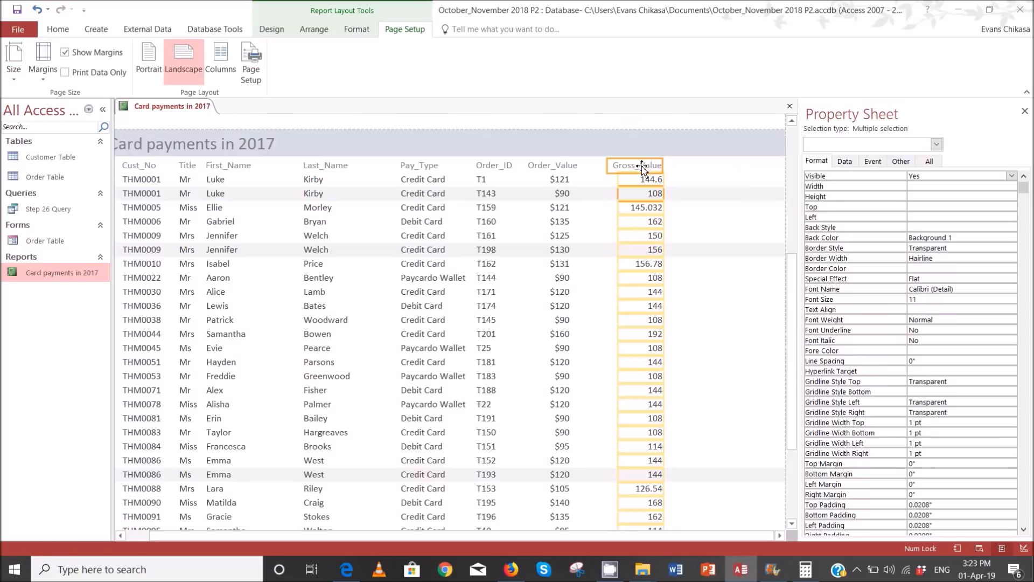
{"action": "scroll", "coordinate": [642, 169], "scroll_direction": "down", "scroll_amount": 10}
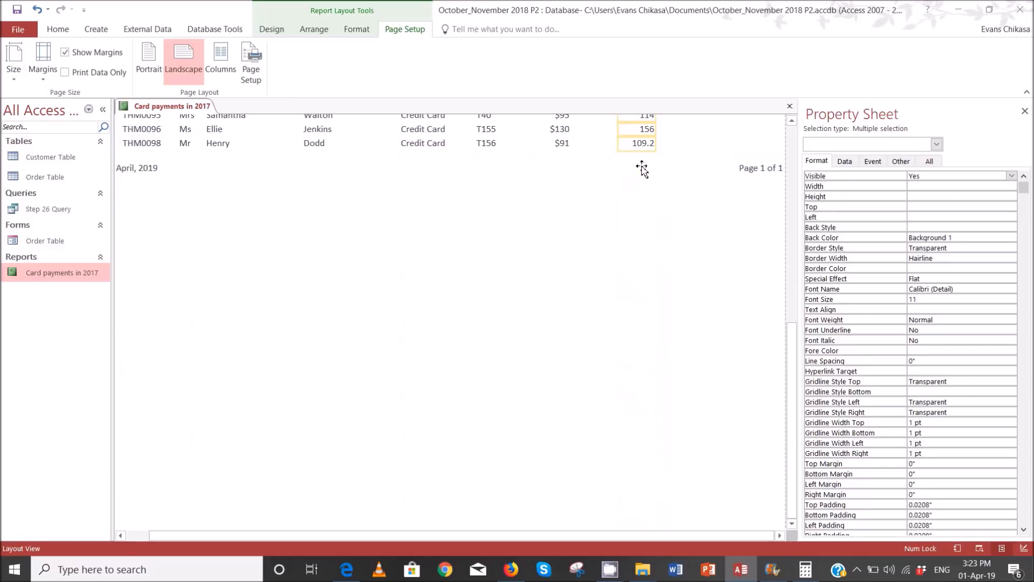
{"action": "scroll", "coordinate": [642, 168], "scroll_direction": "up", "scroll_amount": 10}
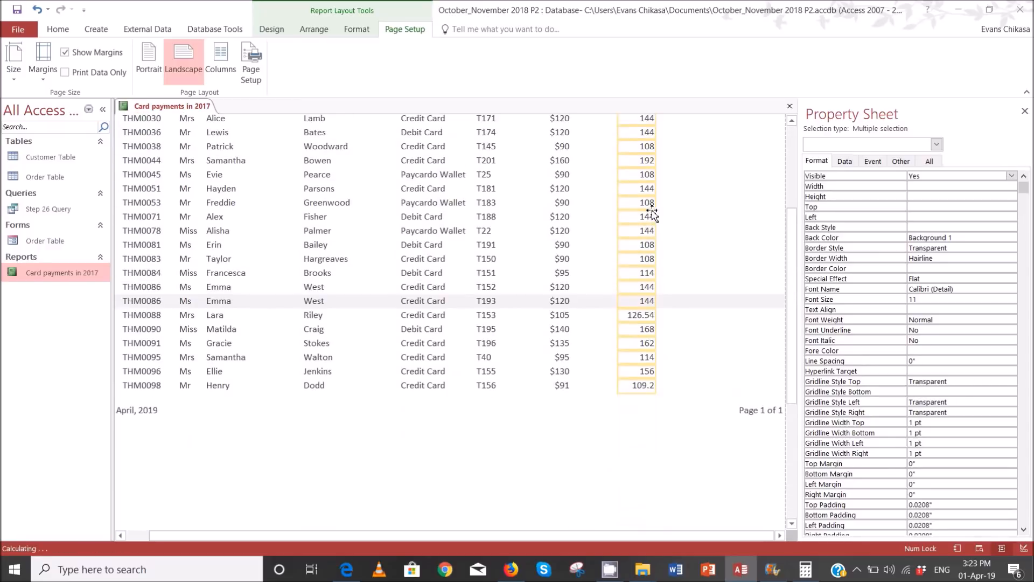
{"action": "scroll", "coordinate": [654, 214], "scroll_direction": "up", "scroll_amount": 2}
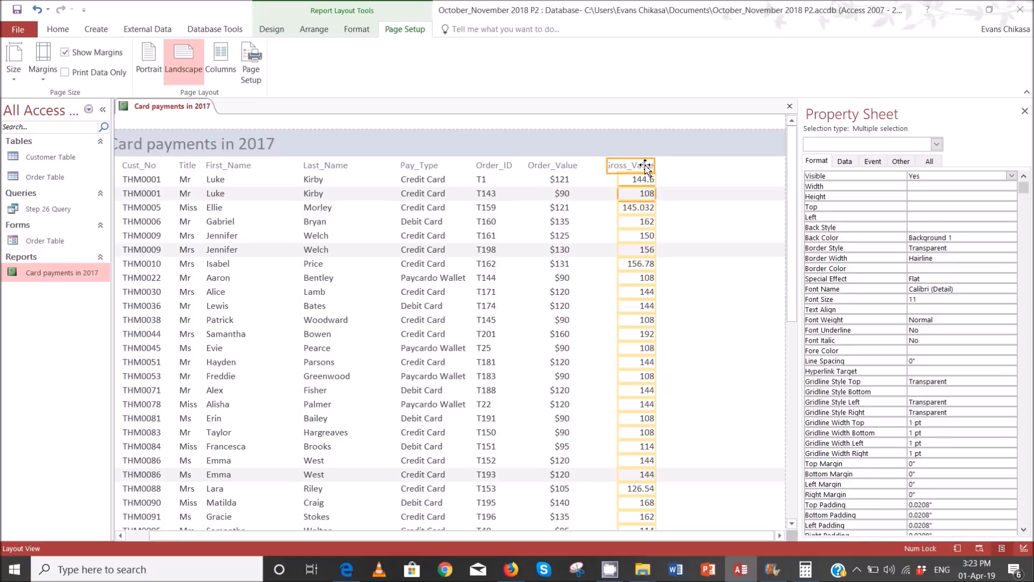
Step: Widen the Gross_Value label to about 0.77 inches so its full caption fits, and check the column down to the last record
{"action": "left_click", "coordinate": [642, 165]}
{"action": "left_click_drag", "start_coordinate": [645, 165], "coordinate": [666, 169]}
{"action": "left_click", "coordinate": [652, 168]}
{"action": "left_click", "coordinate": [672, 176]}
{"action": "left_click", "coordinate": [651, 195]}
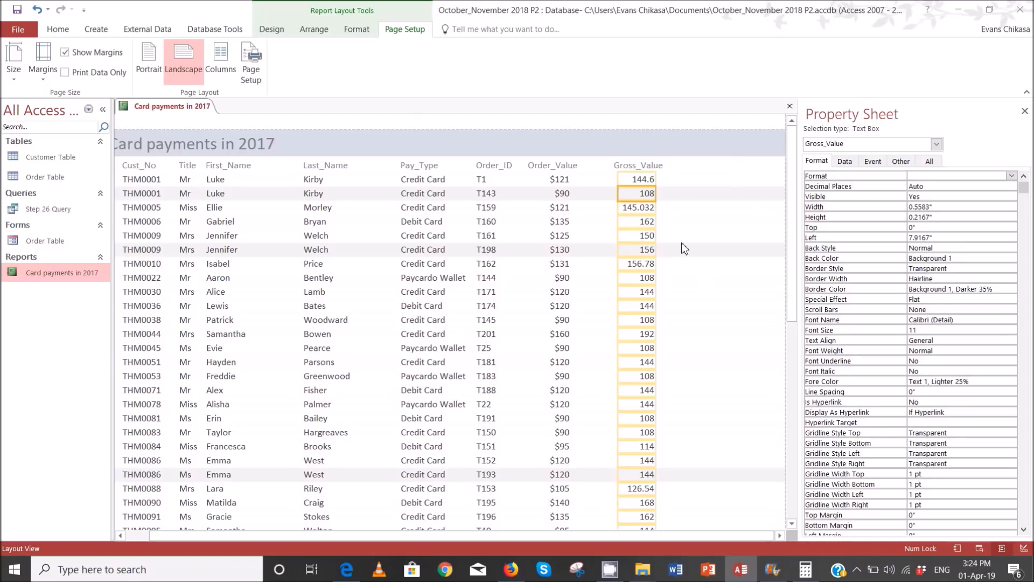
{"action": "left_click_drag", "start_coordinate": [792, 306], "coordinate": [791, 469]}
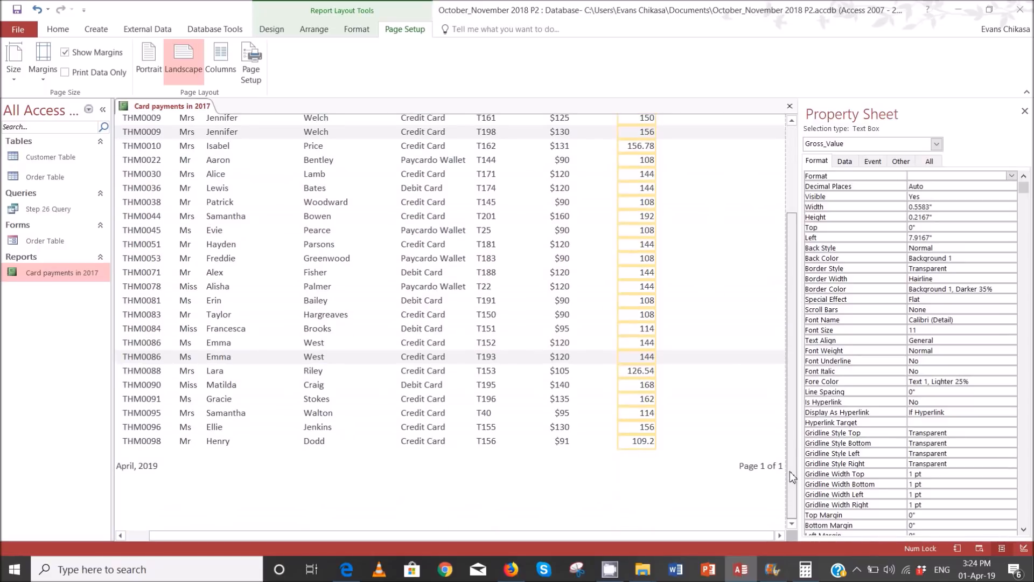
{"action": "scroll", "coordinate": [760, 466], "scroll_direction": "up", "scroll_amount": 5}
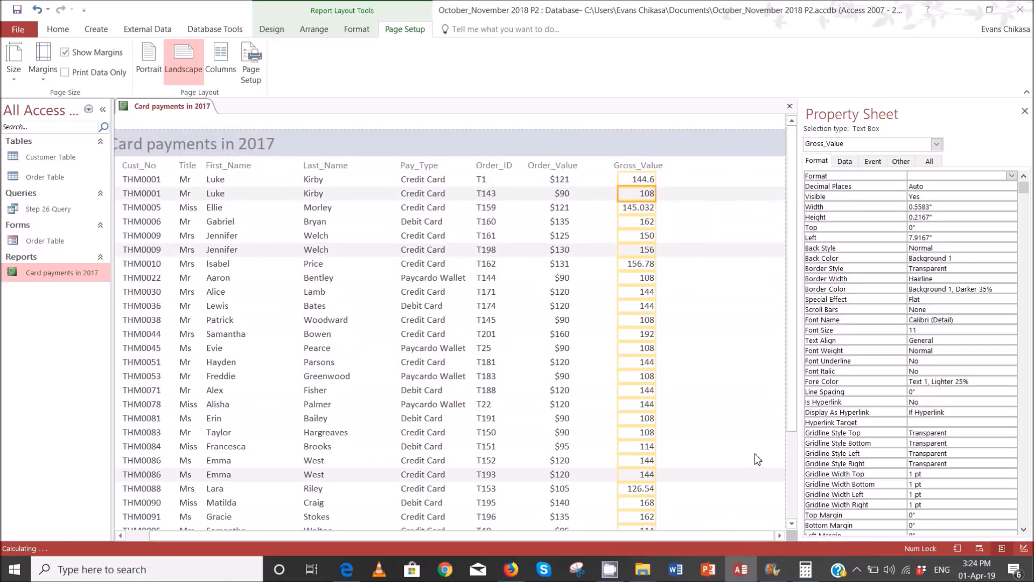
Step: Move the Gross_Value column together with its label left until it sits directly beside the Order_Value column
{"action": "left_click", "coordinate": [629, 166]}
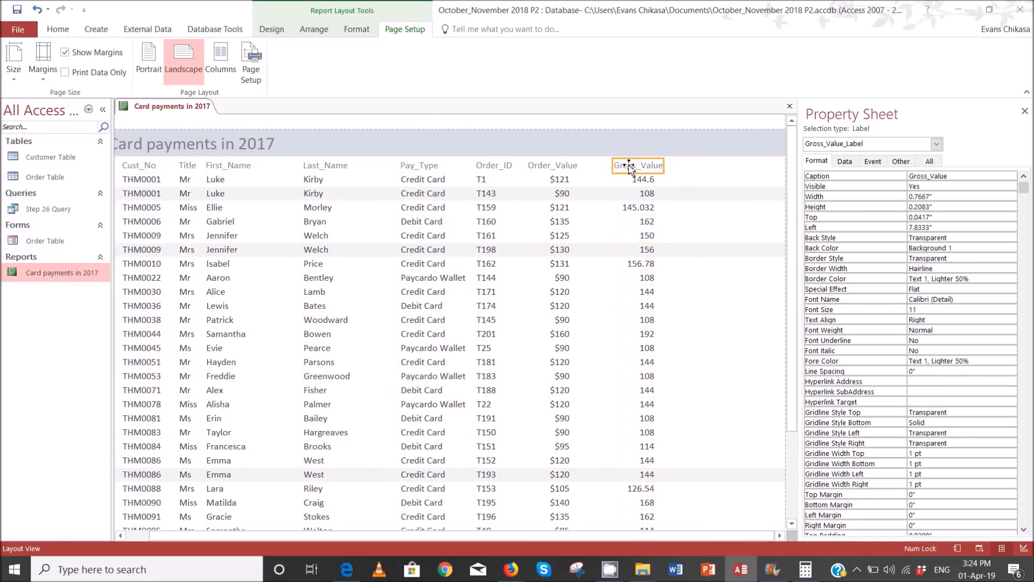
{"action": "left_click", "coordinate": [636, 186], "text": "ctrl"}
{"action": "scroll", "coordinate": [636, 186], "scroll_direction": "down", "scroll_amount": 10}
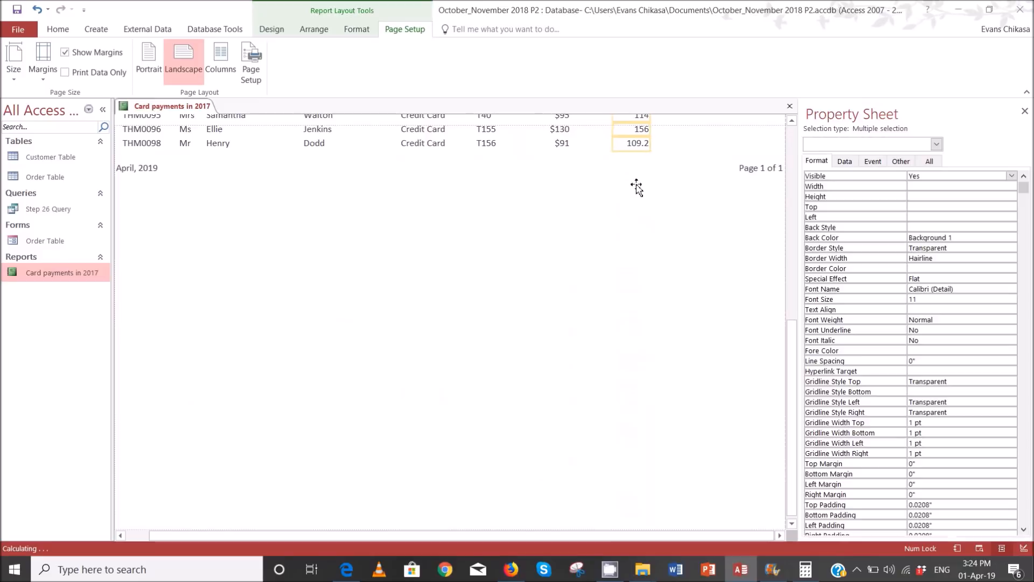
{"action": "key", "text": "Left"}
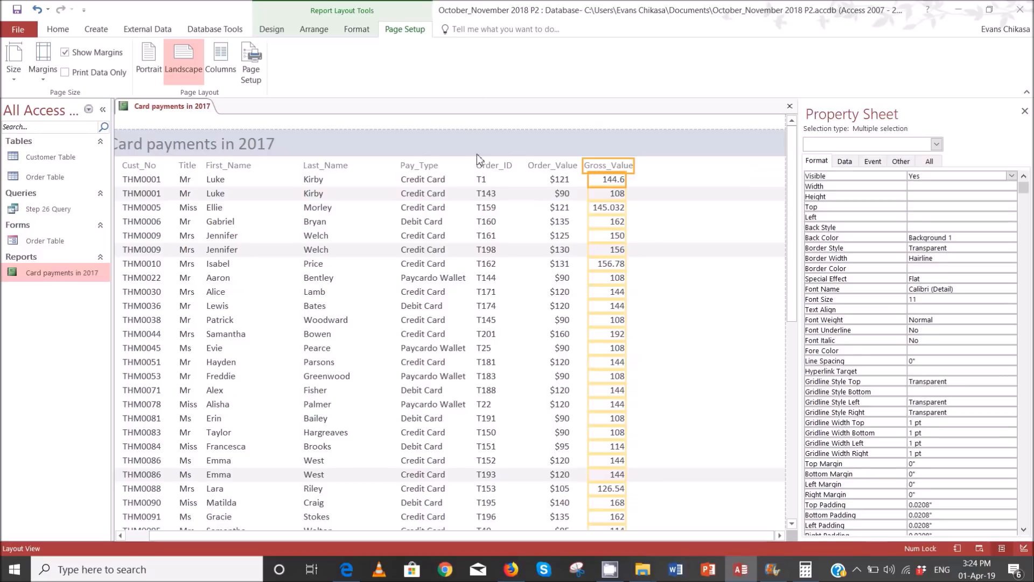
Step: Try to add the existing Pay_Type field to the report beside the Gross_Value column
{"action": "left_click", "coordinate": [64, 31]}
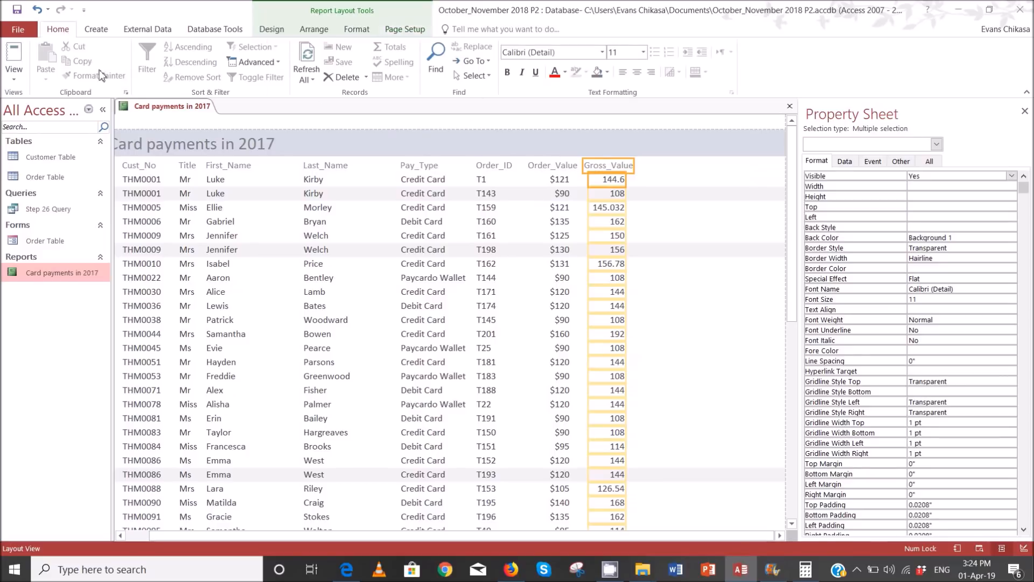
{"action": "left_click", "coordinate": [276, 30]}
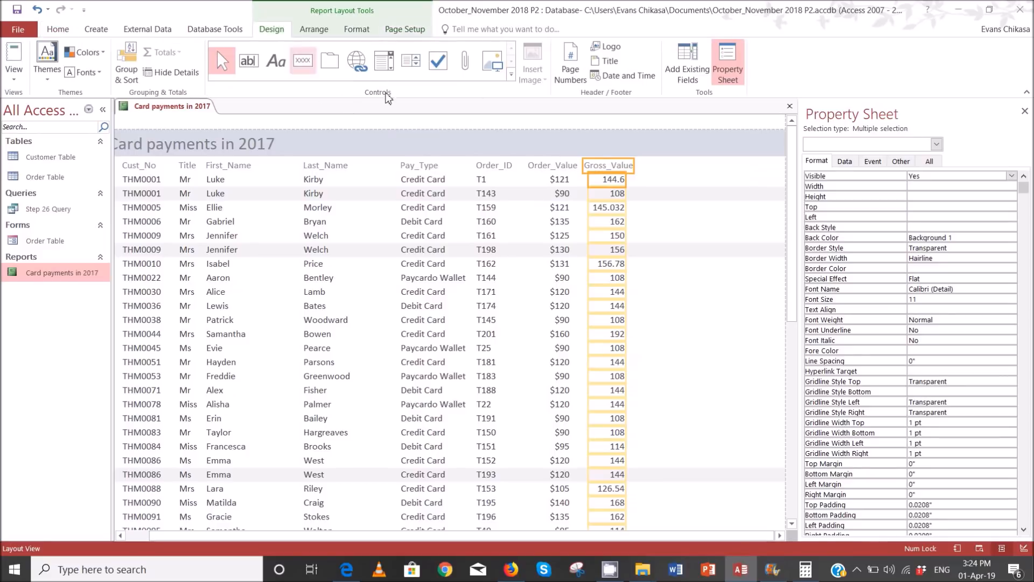
{"action": "left_click", "coordinate": [702, 76]}
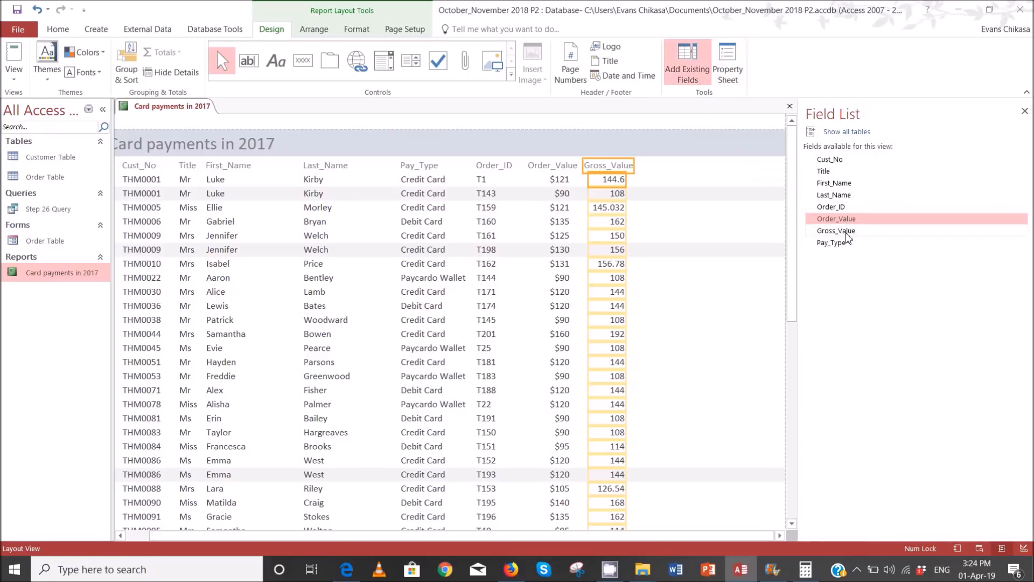
{"action": "left_click_drag", "start_coordinate": [838, 248], "coordinate": [659, 168]}
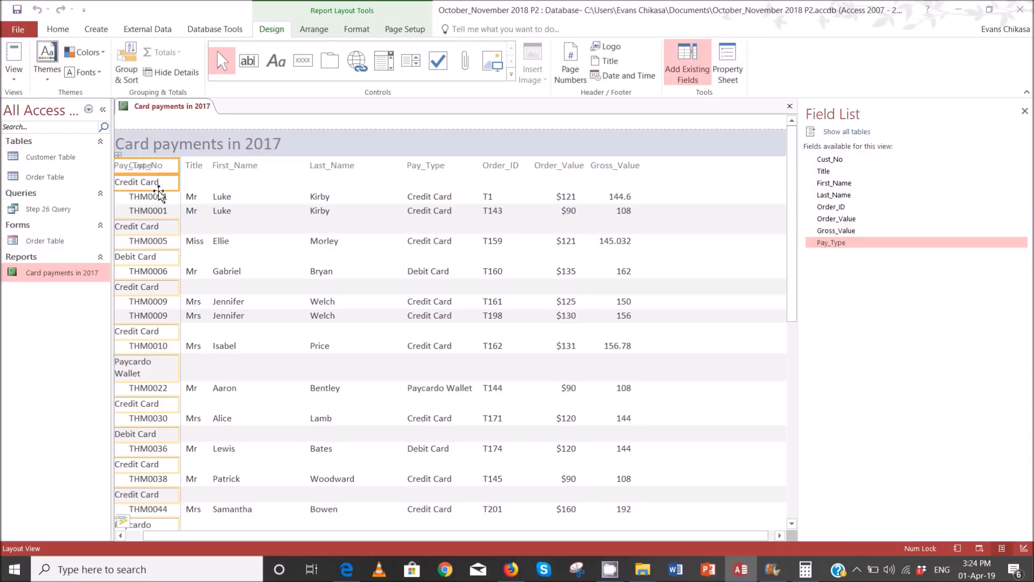
Step: In Design View, delete the misplaced Pay_Type text box and its label from the start of the report
{"action": "left_click", "coordinate": [14, 74]}
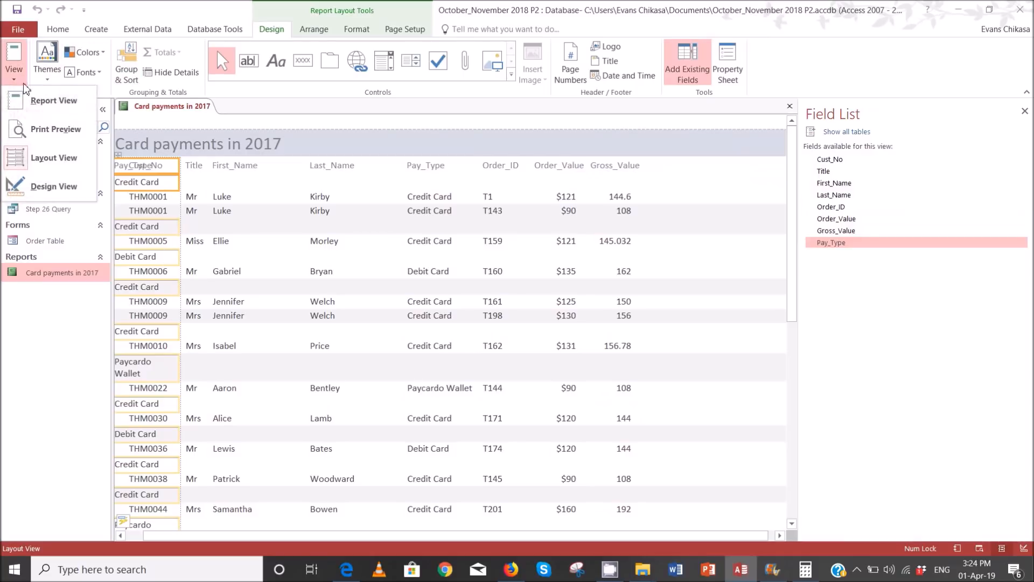
{"action": "left_click", "coordinate": [52, 189]}
{"action": "left_click", "coordinate": [165, 222]}
{"action": "left_click_drag", "start_coordinate": [165, 222], "coordinate": [142, 195]}
{"action": "key", "text": "Delete"}
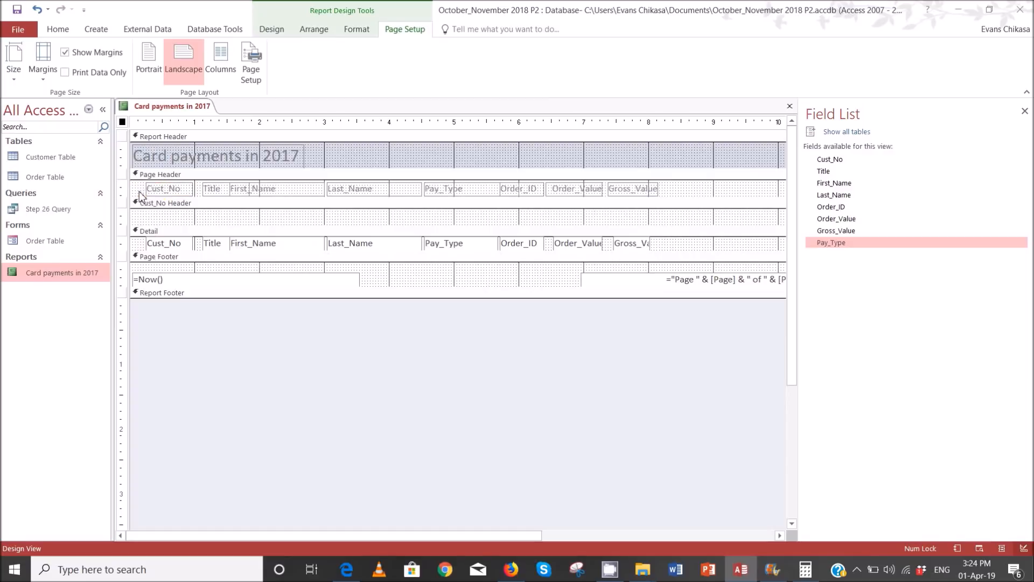
Step: Collapse the empty Cust_No Header section and slightly widen the Gross_Value text box in the Detail section
{"action": "left_click_drag", "start_coordinate": [203, 225], "coordinate": [203, 192]}
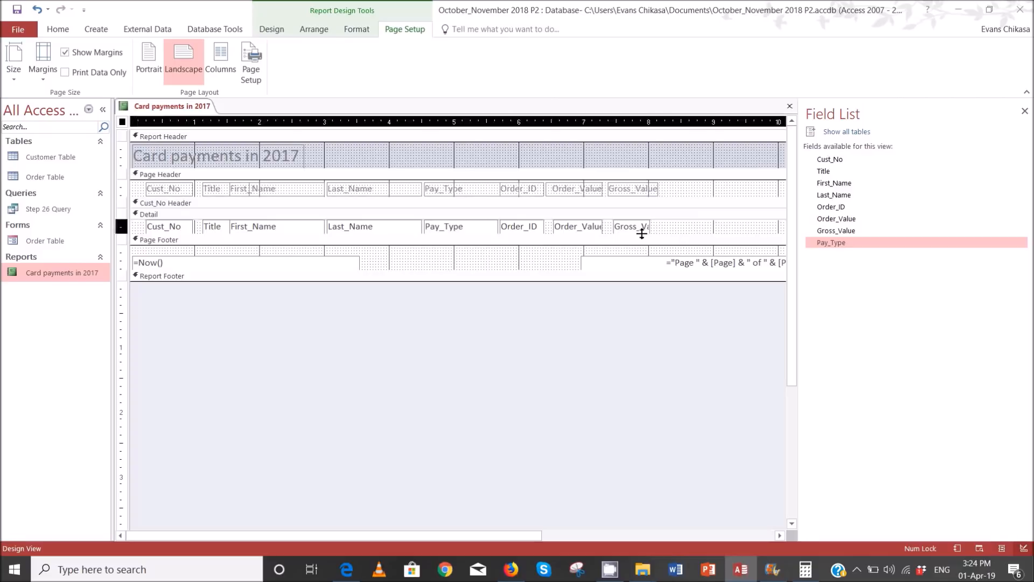
{"action": "left_click_drag", "start_coordinate": [654, 232], "coordinate": [657, 229]}
Step: Try to place the Pay_Type field after Gross_Value in the report sections, and undo each placement
{"action": "left_click_drag", "start_coordinate": [856, 244], "coordinate": [708, 229]}
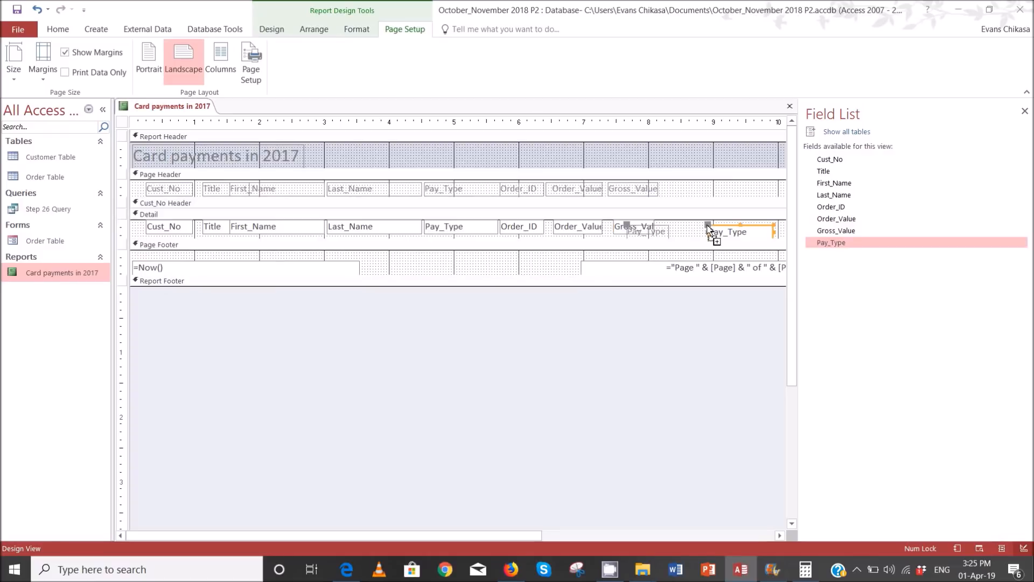
{"action": "left_click", "coordinate": [628, 225]}
{"action": "key", "text": "ctrl+z"}
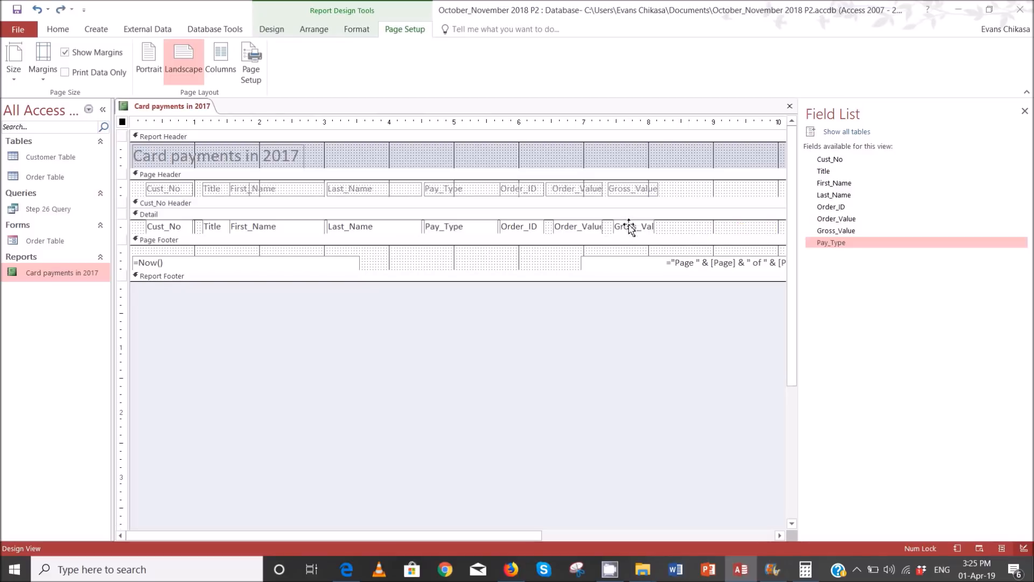
{"action": "left_click_drag", "start_coordinate": [823, 244], "coordinate": [706, 240]}
{"action": "key", "text": "ctrl+z"}
{"action": "key", "text": "ctrl+z"}
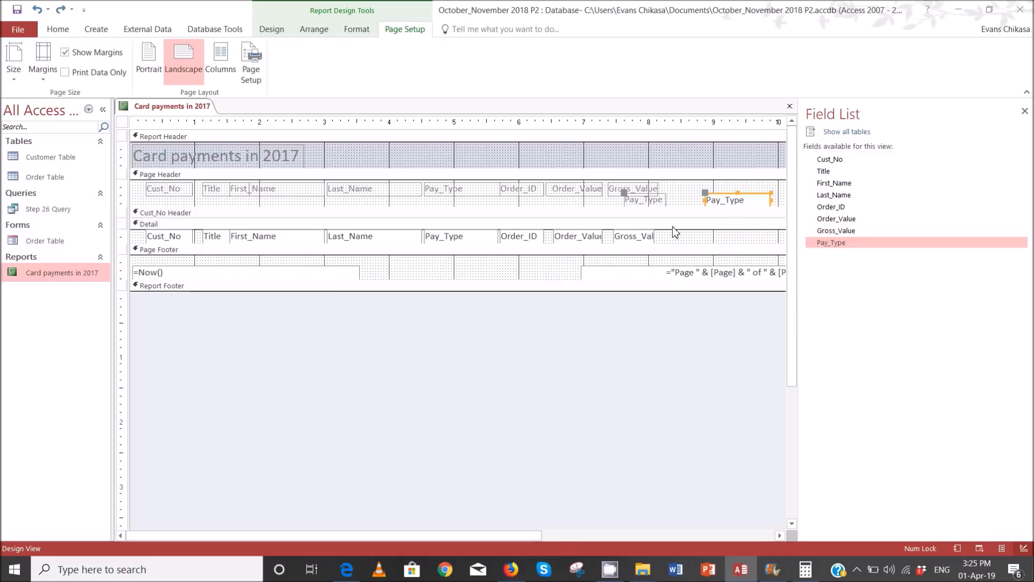
Step: Place the Pay_Type field in the Detail section just after Gross_Value and delete its attached label
{"action": "left_click_drag", "start_coordinate": [827, 241], "coordinate": [663, 221]}
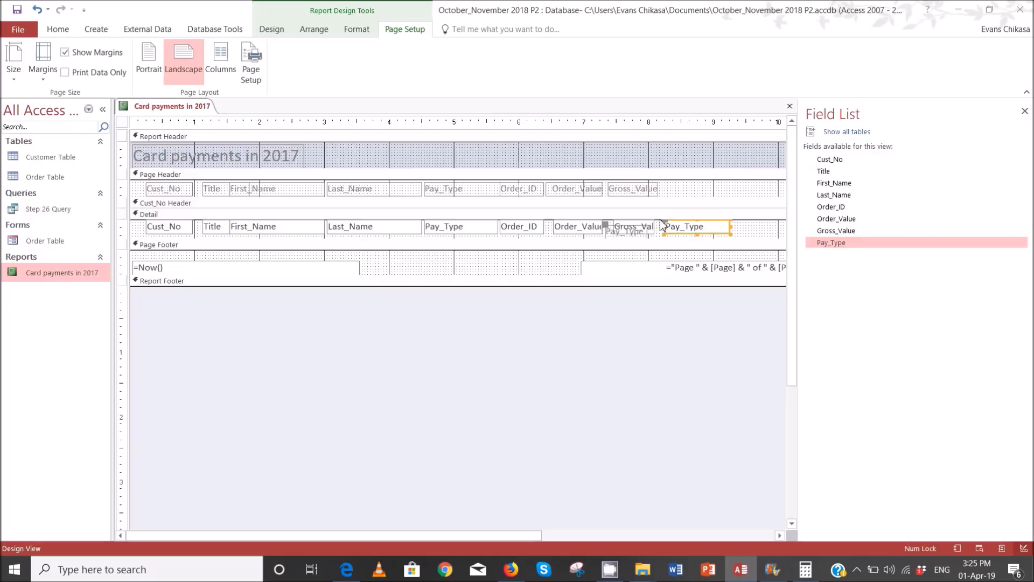
{"action": "left_click", "coordinate": [617, 231]}
{"action": "key", "text": "Delete"}
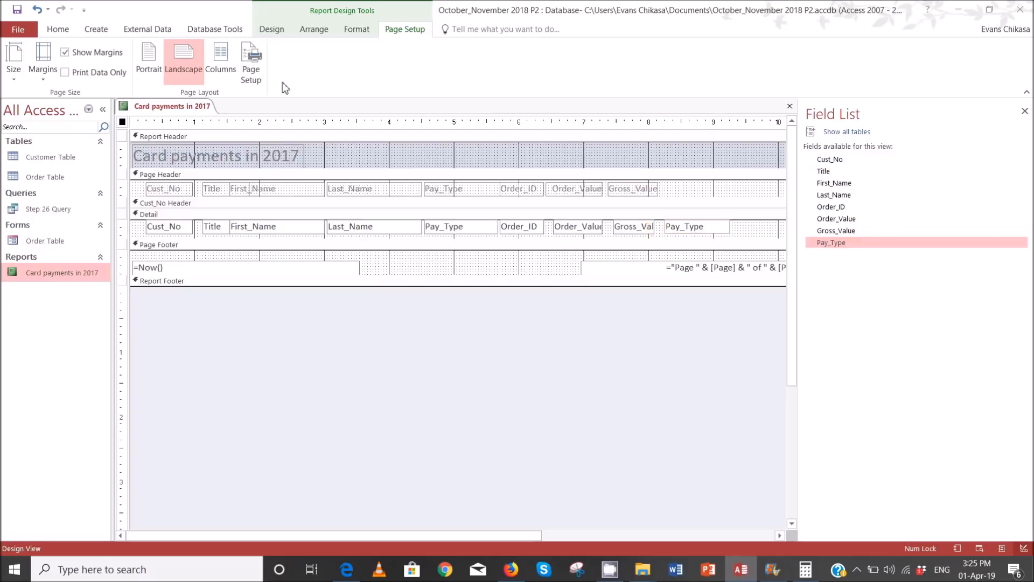
Step: Add a label captioned Pay_Type to the Page Header section, directly after the Gross_Value label
{"action": "left_click", "coordinate": [215, 29]}
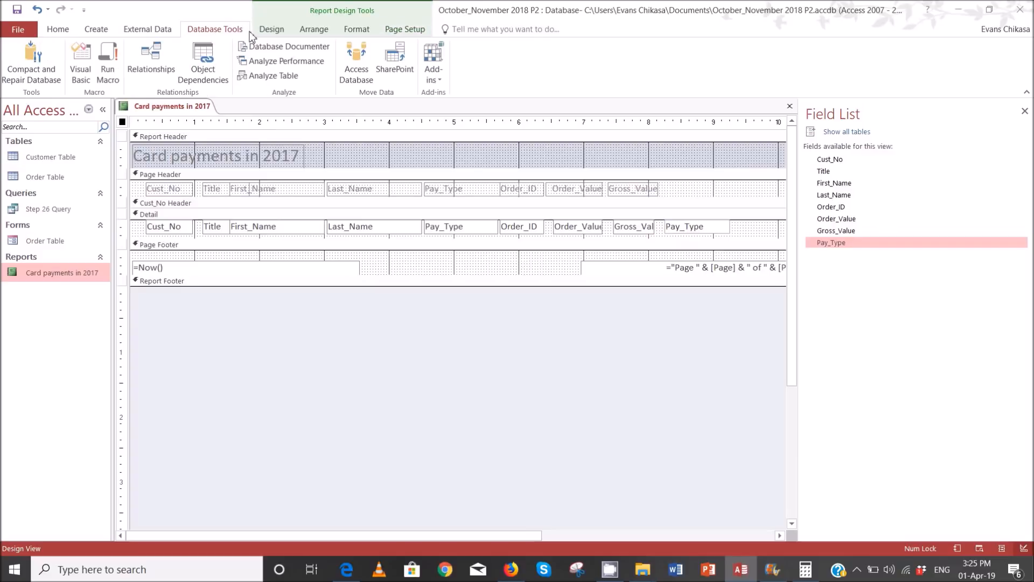
{"action": "left_click", "coordinate": [272, 29]}
{"action": "left_click", "coordinate": [276, 60]}
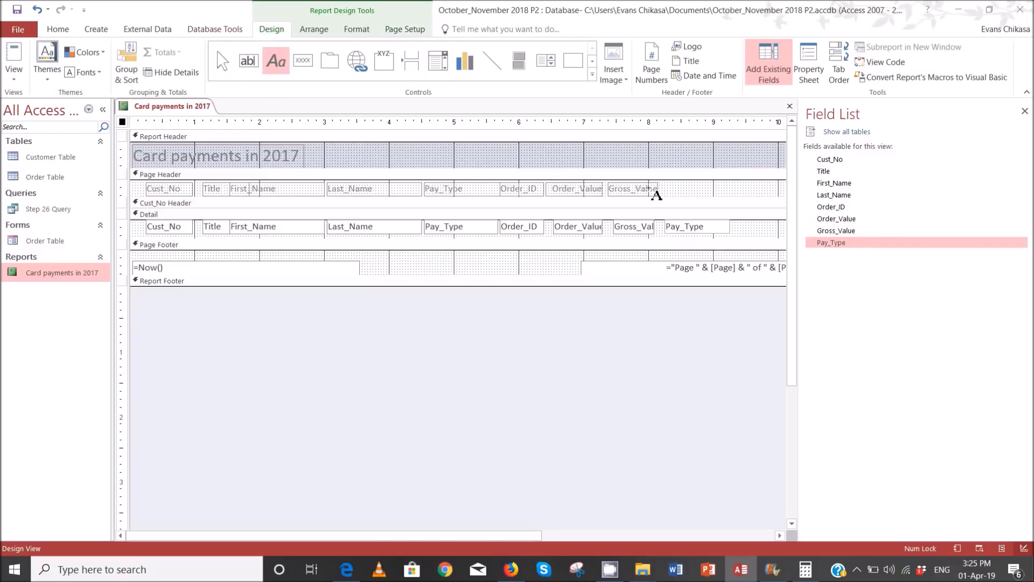
{"action": "left_click_drag", "start_coordinate": [664, 183], "coordinate": [656, 203]}
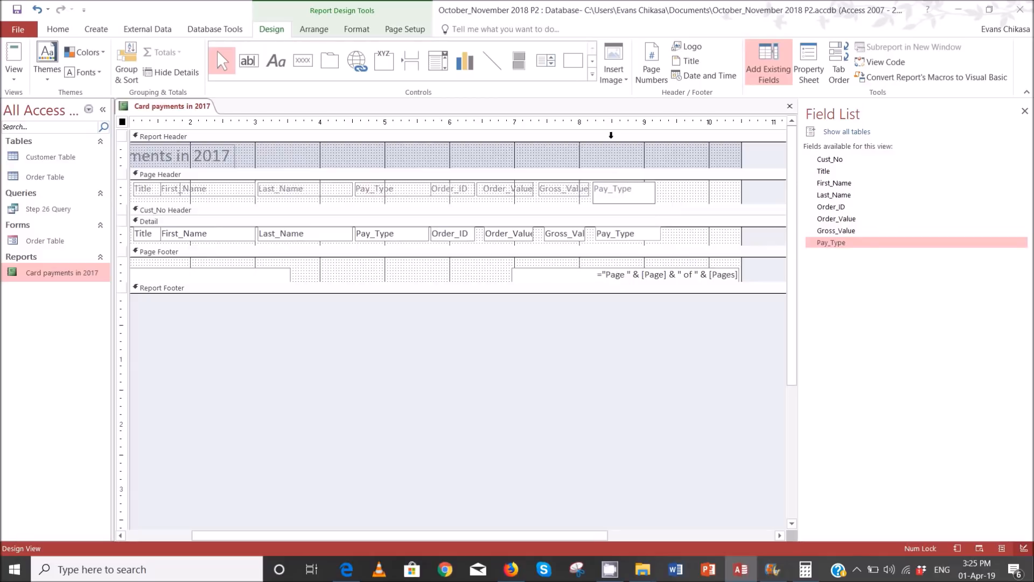
Step: Reduce the new Pay_Type label's height so it matches the other Page Header labels
{"action": "left_click", "coordinate": [663, 199]}
{"action": "left_click", "coordinate": [639, 203]}
{"action": "left_click_drag", "start_coordinate": [627, 184], "coordinate": [633, 183]}
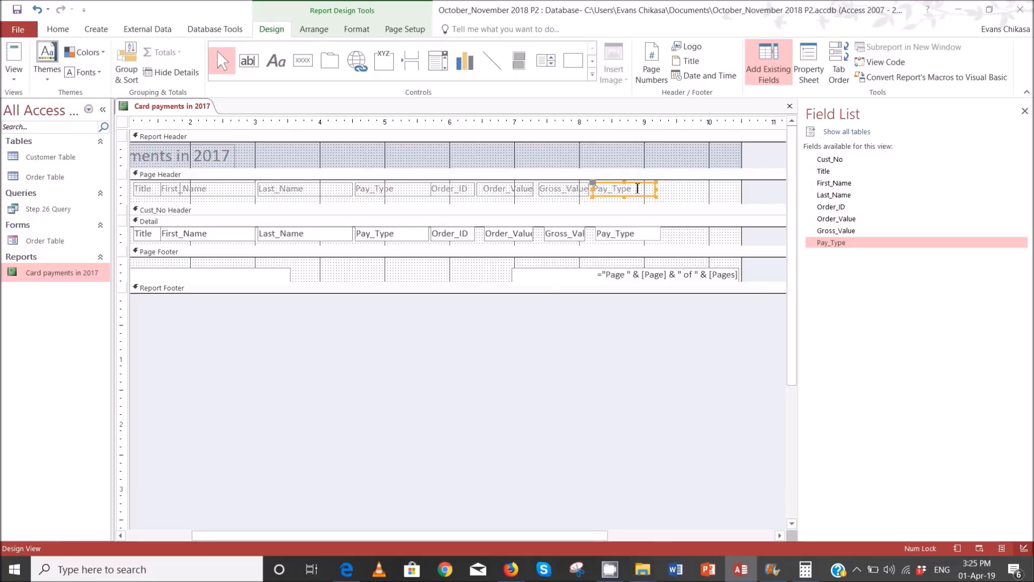
{"action": "left_click", "coordinate": [687, 195]}
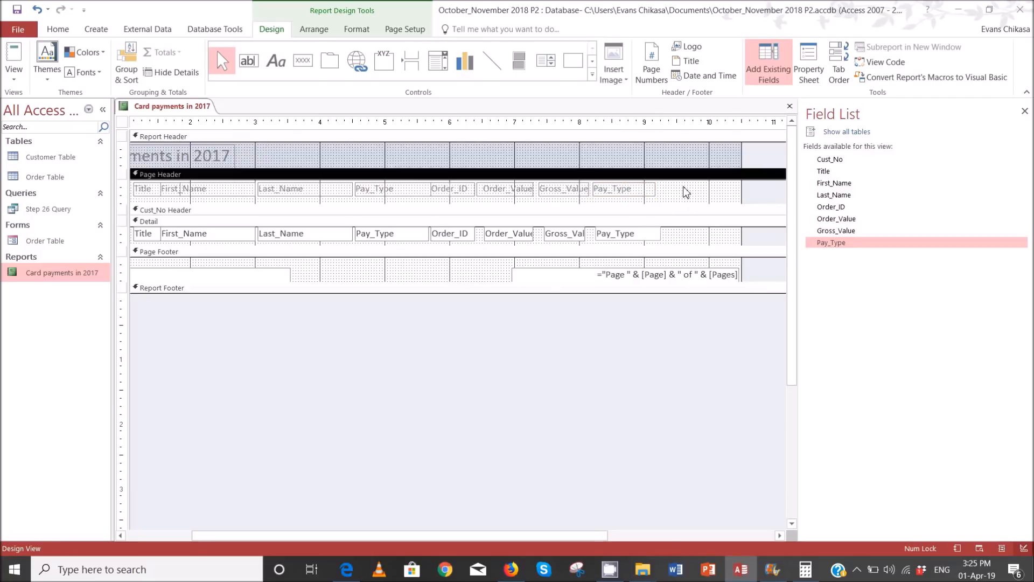
Step: Narrow the new Pay_Type text box in the Detail section to about 0.92 inches and show the report in Report View
{"action": "left_click", "coordinate": [663, 237]}
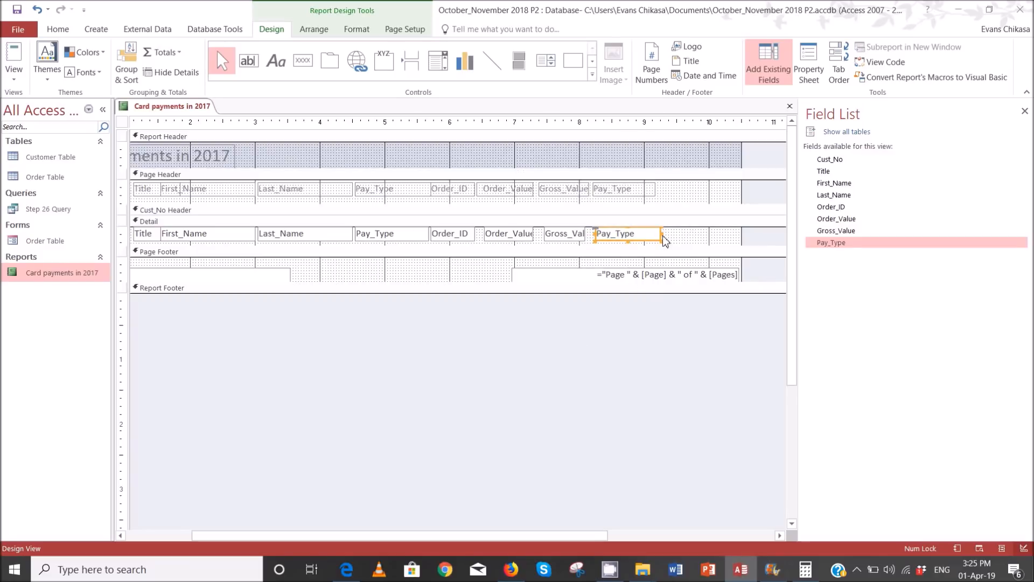
{"action": "left_click_drag", "start_coordinate": [663, 236], "coordinate": [657, 235]}
{"action": "left_click", "coordinate": [14, 73]}
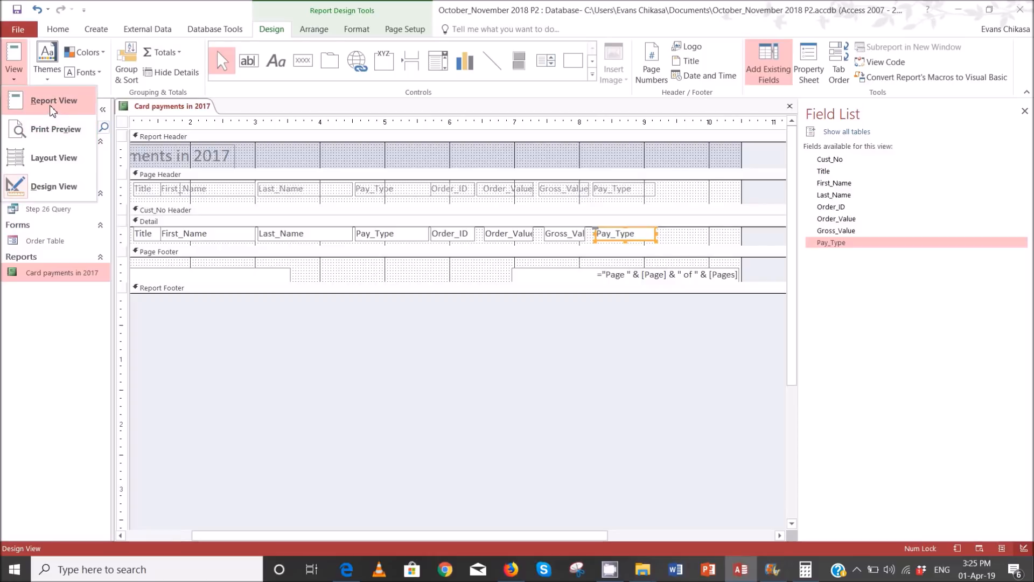
{"action": "left_click", "coordinate": [48, 100]}
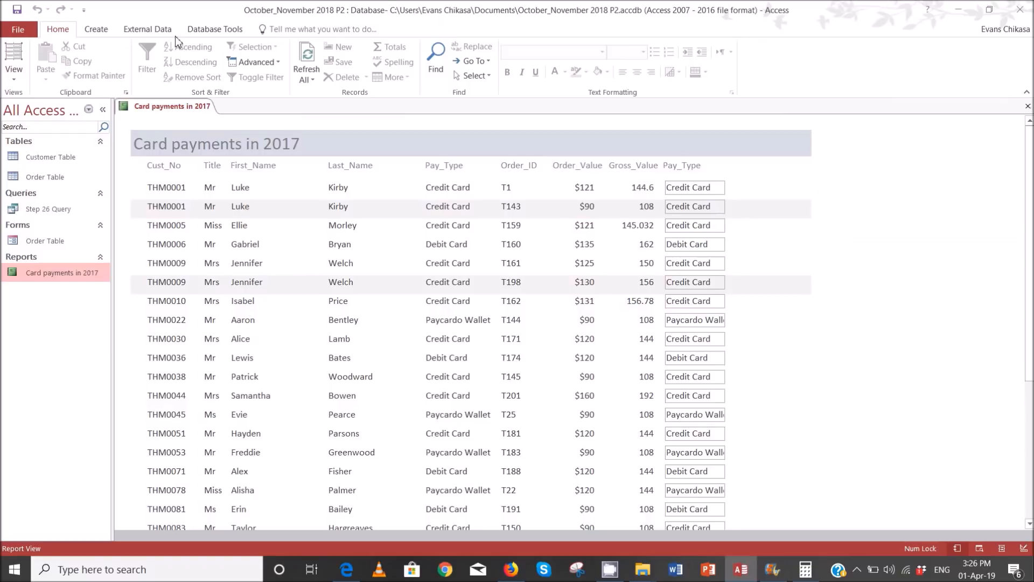
Step: Set the border style of the new Pay_Type text box in the Detail section to Transparent and show the report in Report View
{"action": "left_click", "coordinate": [14, 72]}
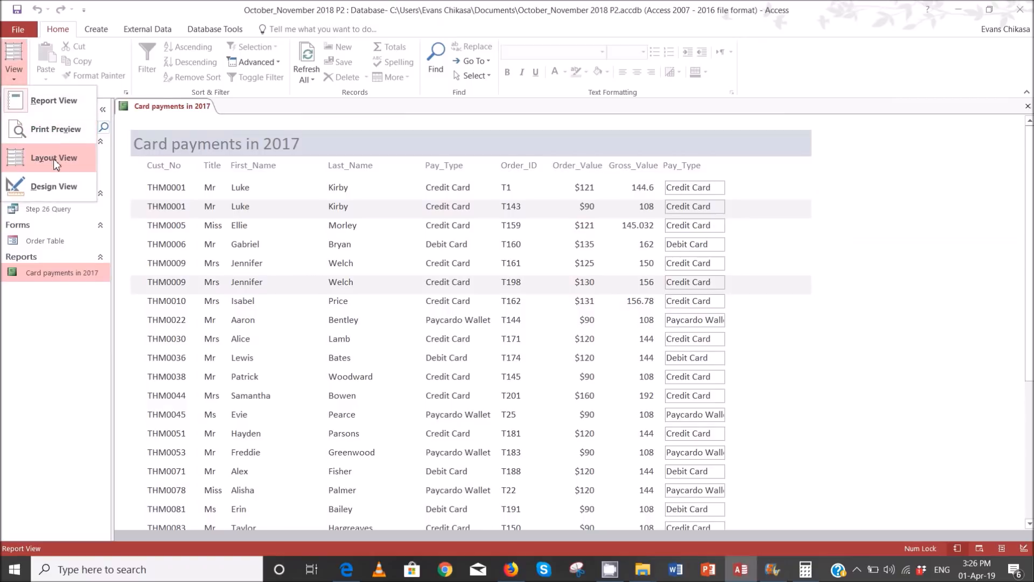
{"action": "left_click", "coordinate": [55, 187]}
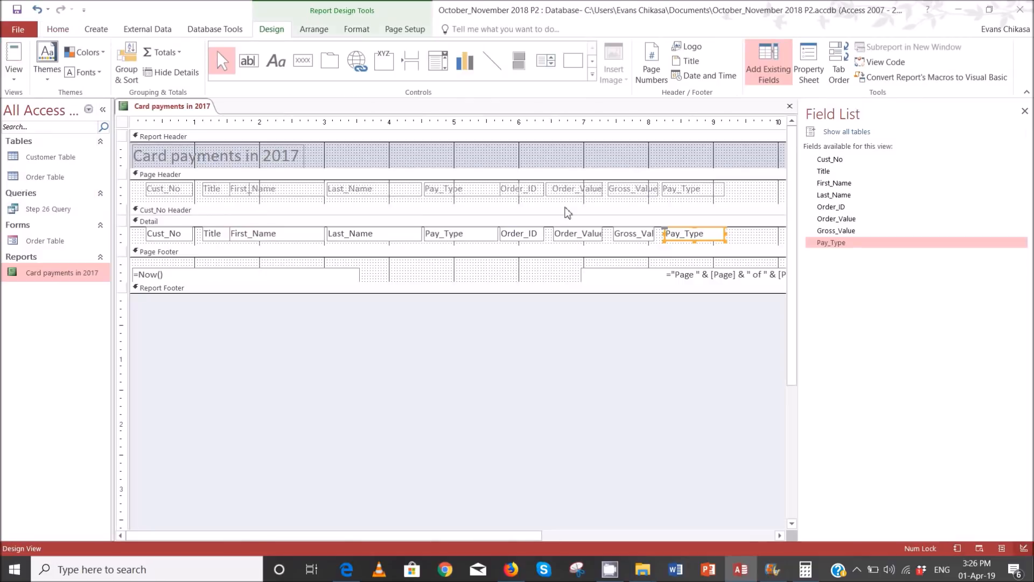
{"action": "right_click", "coordinate": [681, 238]}
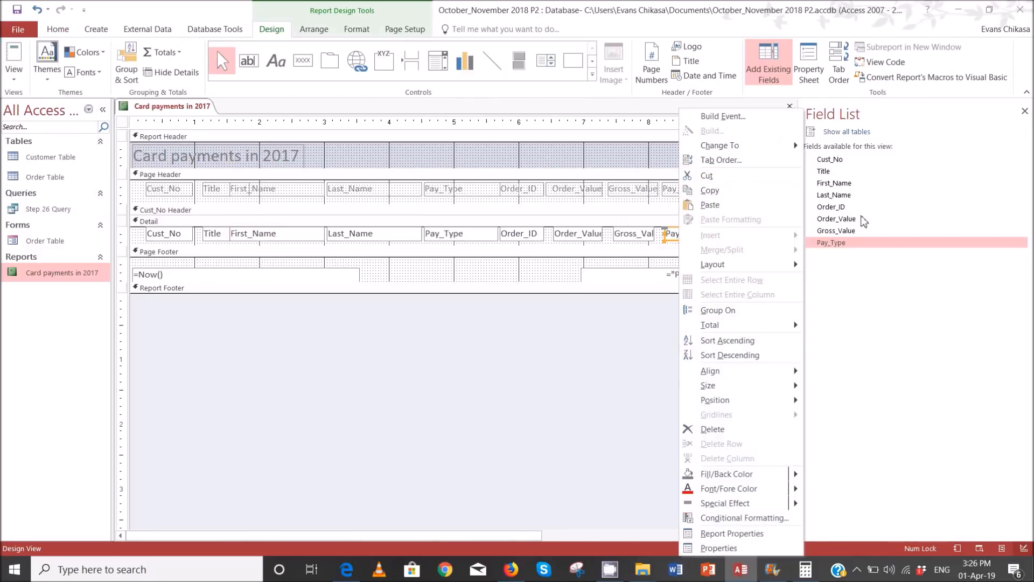
{"action": "left_click", "coordinate": [803, 66]}
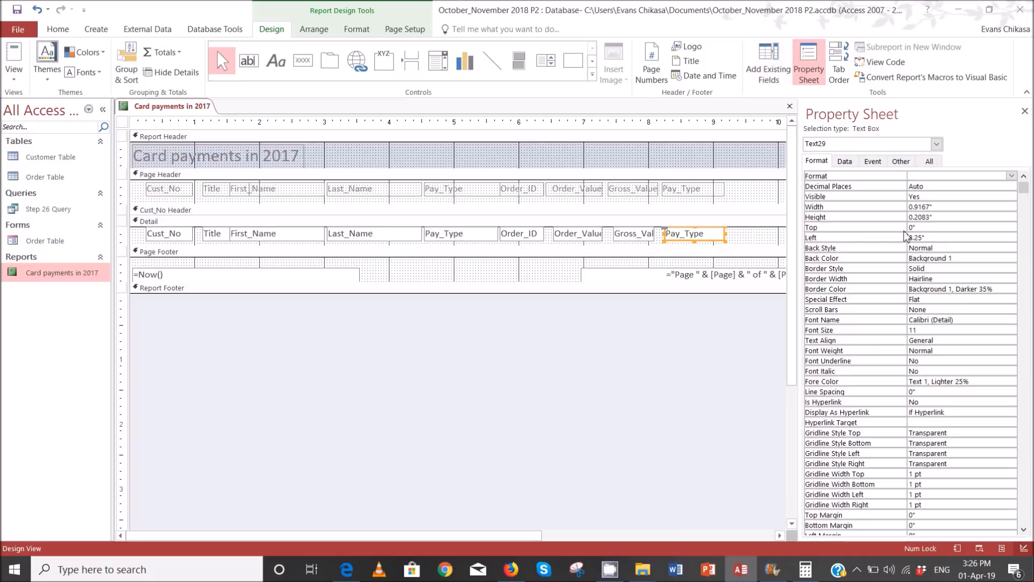
{"action": "left_click", "coordinate": [919, 269]}
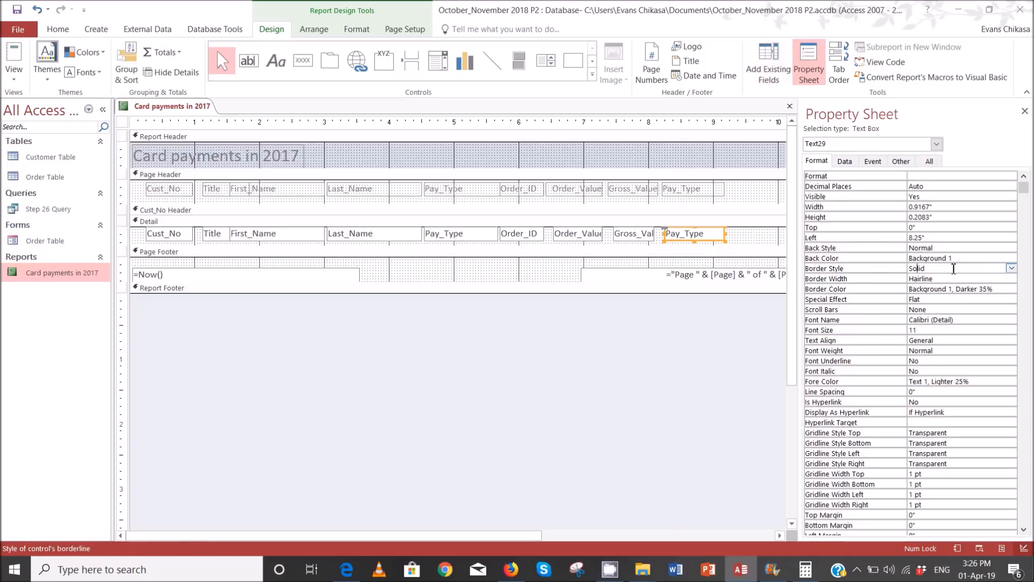
{"action": "left_click", "coordinate": [1011, 268]}
{"action": "left_click", "coordinate": [954, 279]}
{"action": "left_click", "coordinate": [24, 79]}
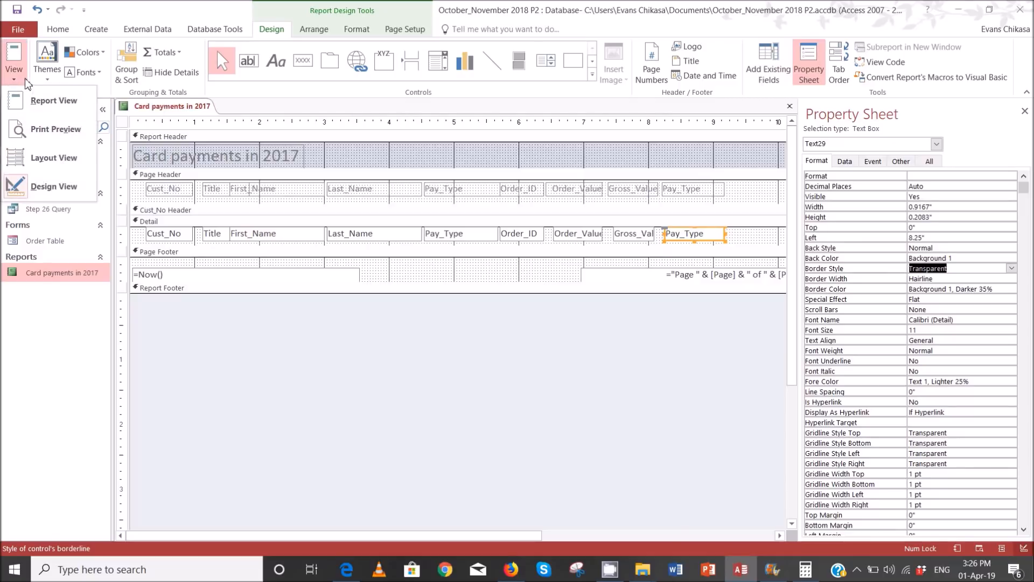
{"action": "left_click", "coordinate": [56, 101]}
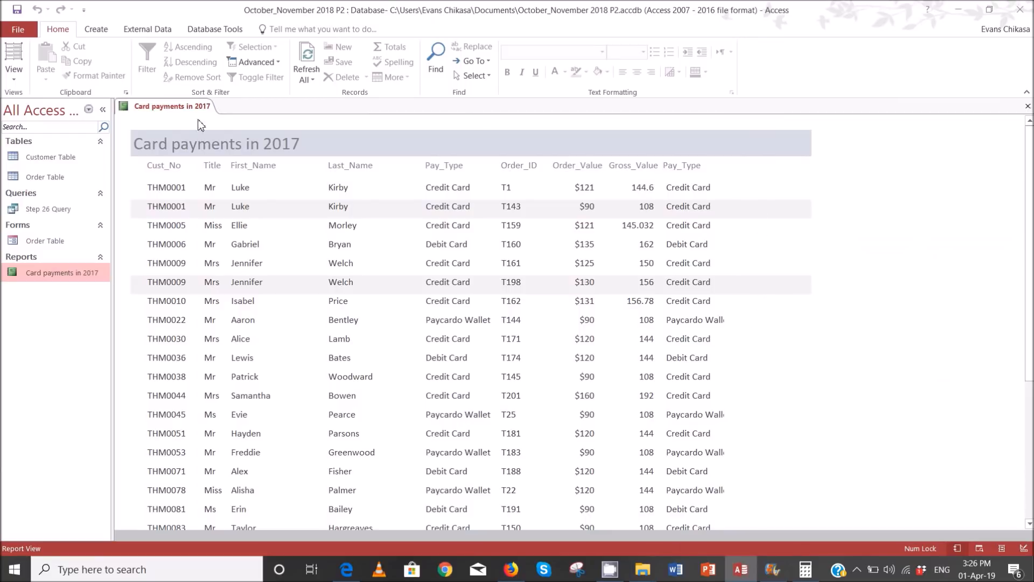
Step: Return the report to Design View and delete the date and page number text boxes from the Page Footer
{"action": "left_click", "coordinate": [21, 79]}
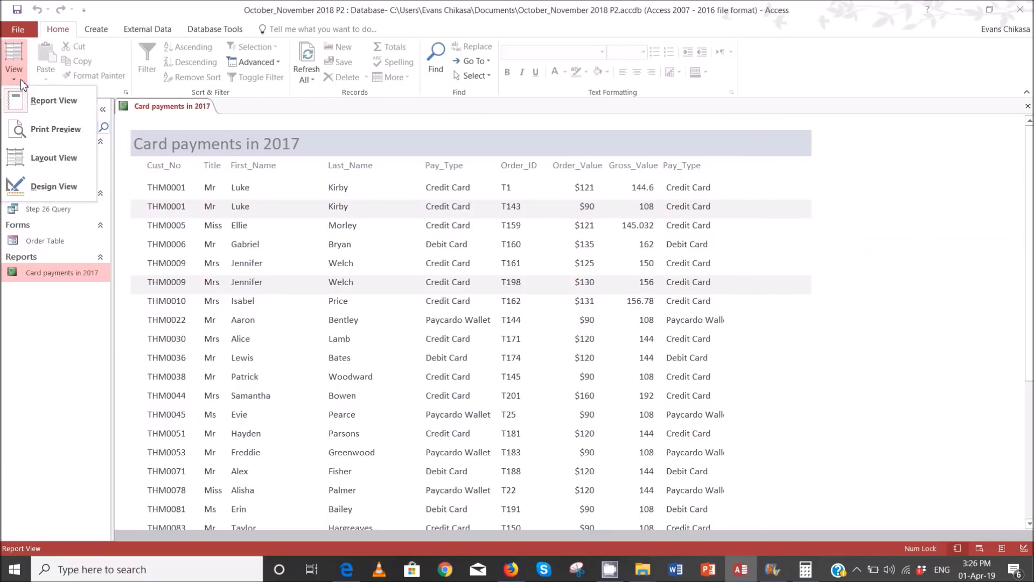
{"action": "left_click", "coordinate": [43, 181]}
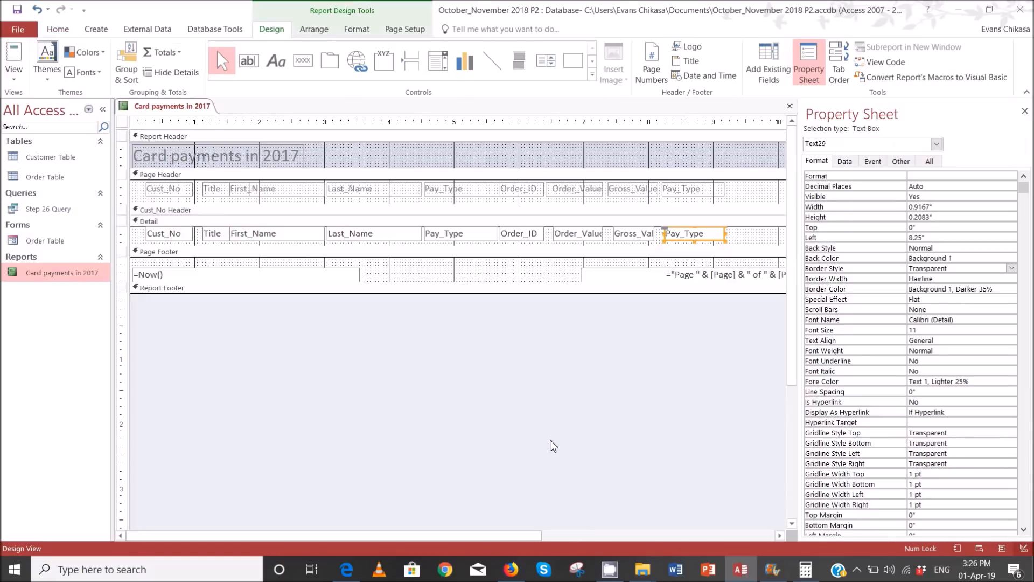
{"action": "left_click", "coordinate": [283, 277]}
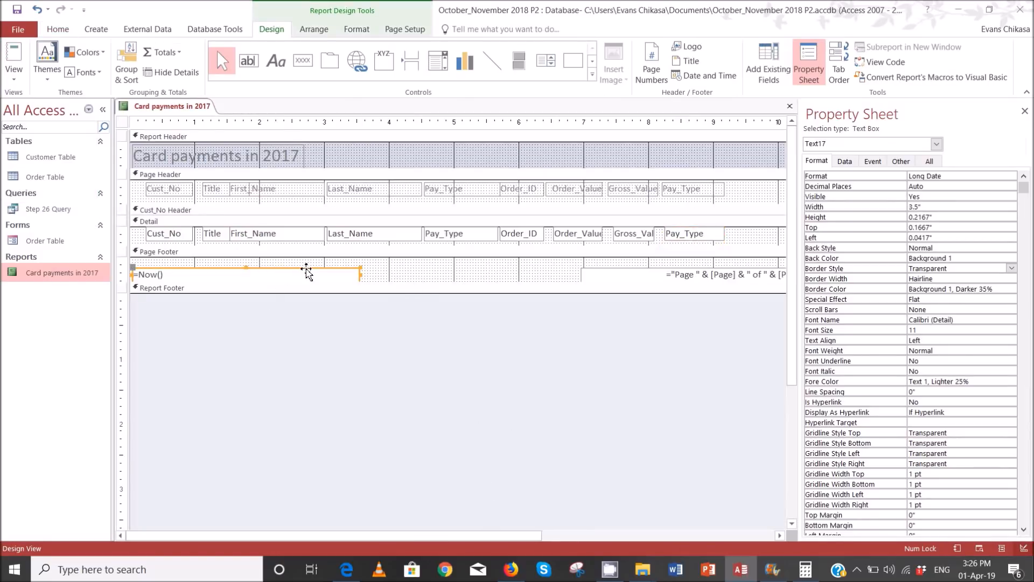
{"action": "key", "text": "Delete"}
{"action": "left_click", "coordinate": [646, 271]}
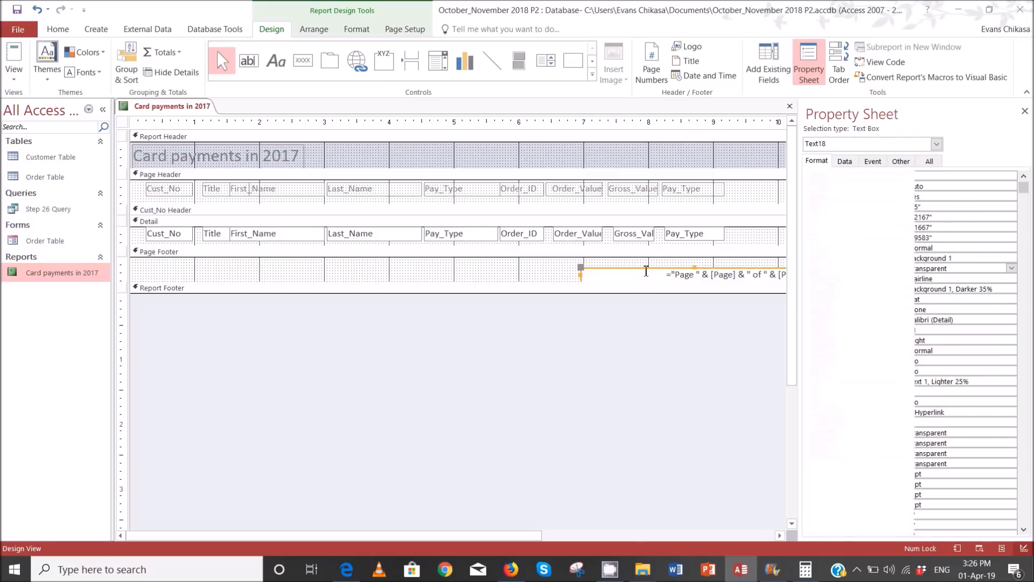
{"action": "key", "text": "Delete"}
Step: Switch to the exam paper PDF in Edge and highlight the requirement to sort by Pay_Type and Order_Value
{"action": "mouse_move", "coordinate": [360, 563]}
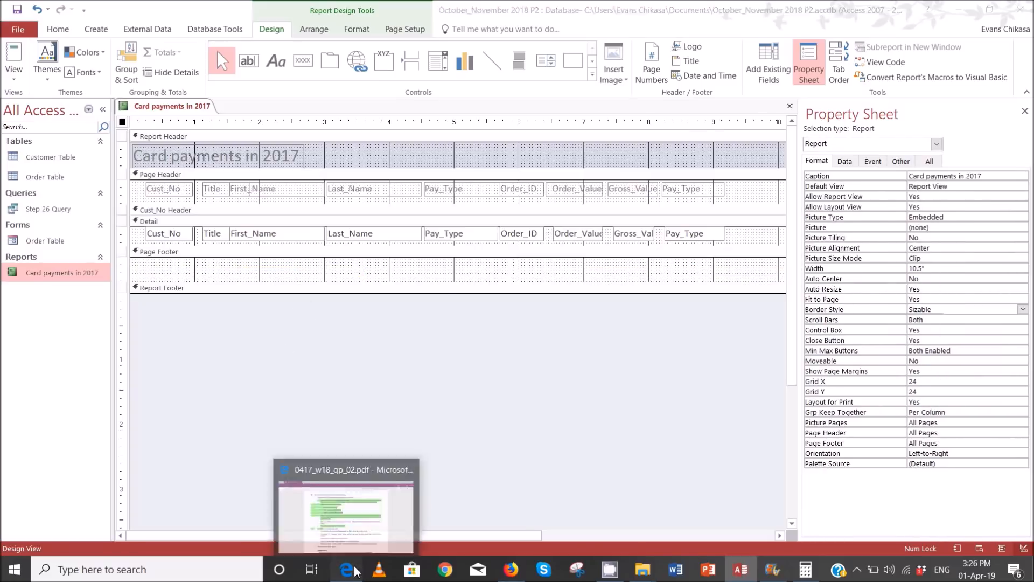
{"action": "left_click", "coordinate": [360, 514]}
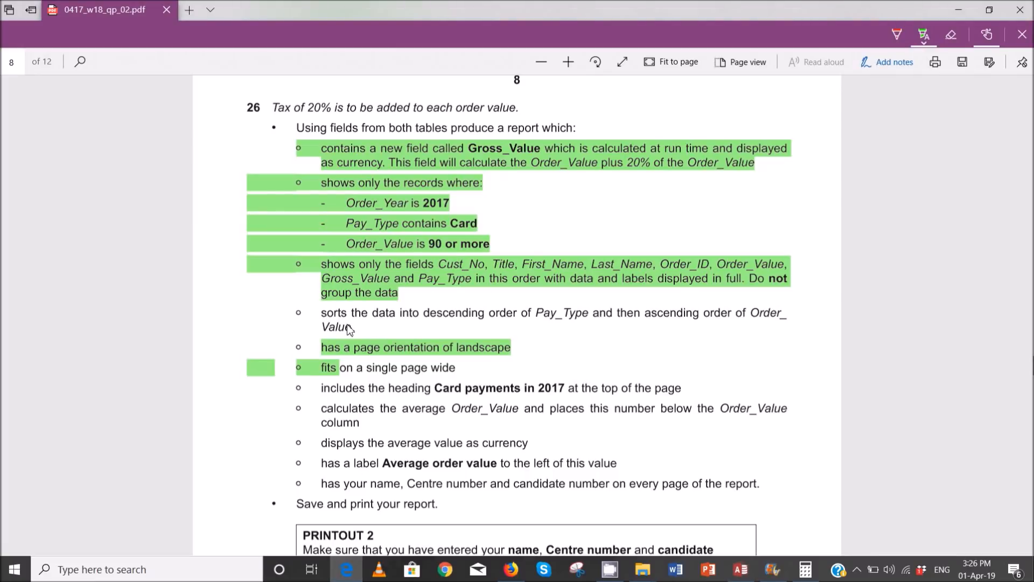
{"action": "left_click_drag", "start_coordinate": [346, 328], "coordinate": [320, 312]}
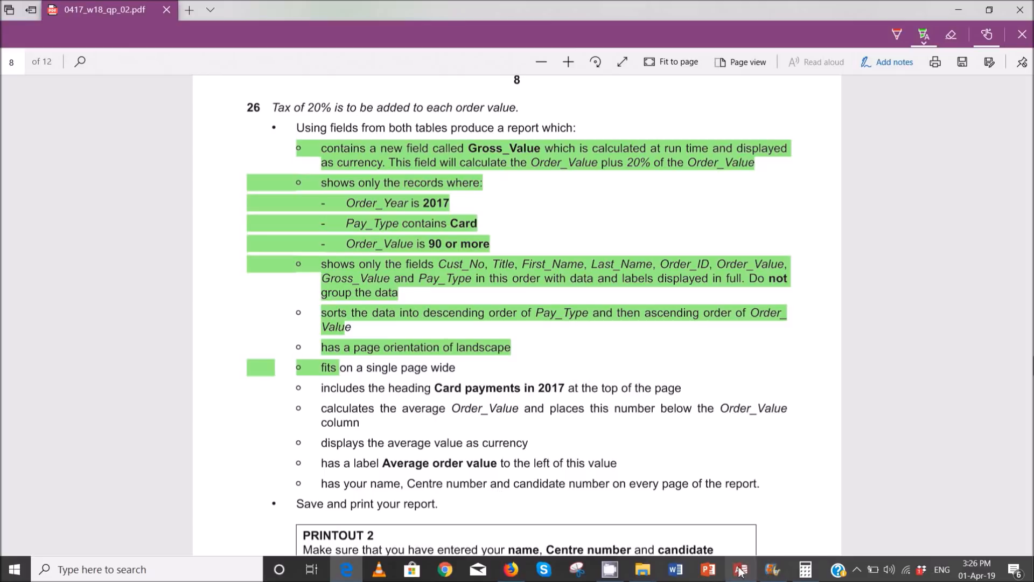
{"action": "left_click", "coordinate": [457, 320]}
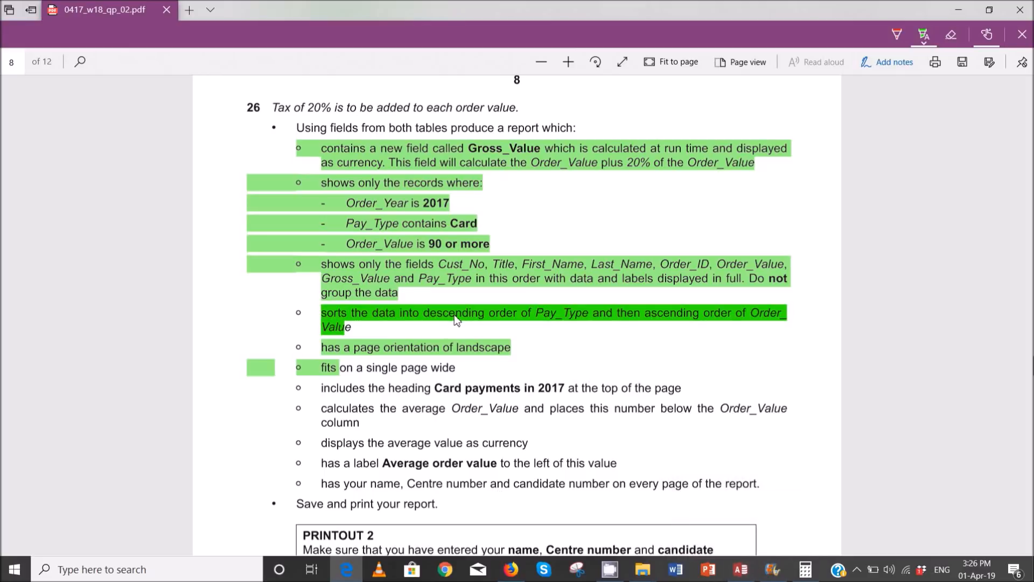
{"action": "left_click", "coordinate": [475, 326]}
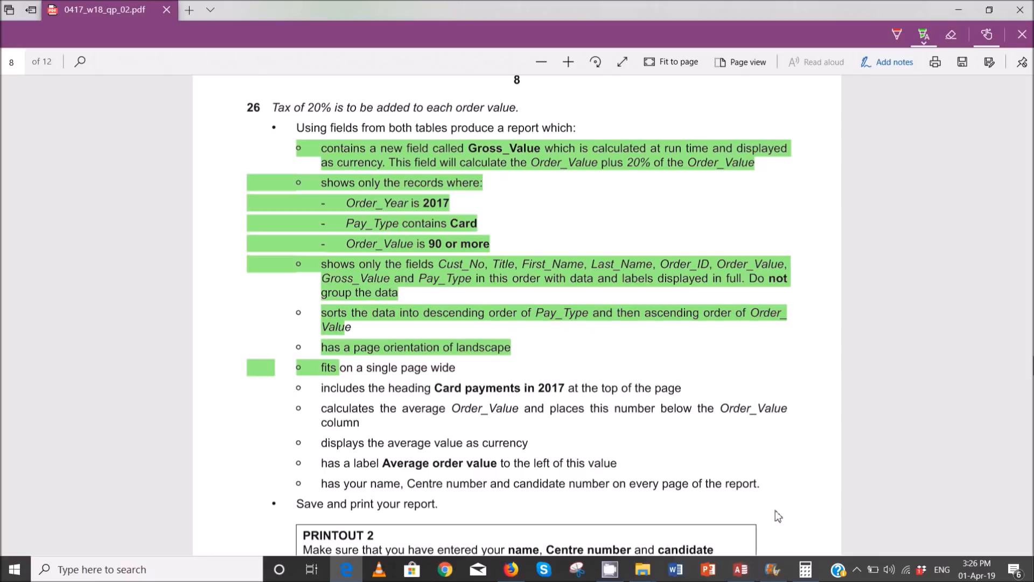
{"action": "mouse_move", "coordinate": [772, 576]}
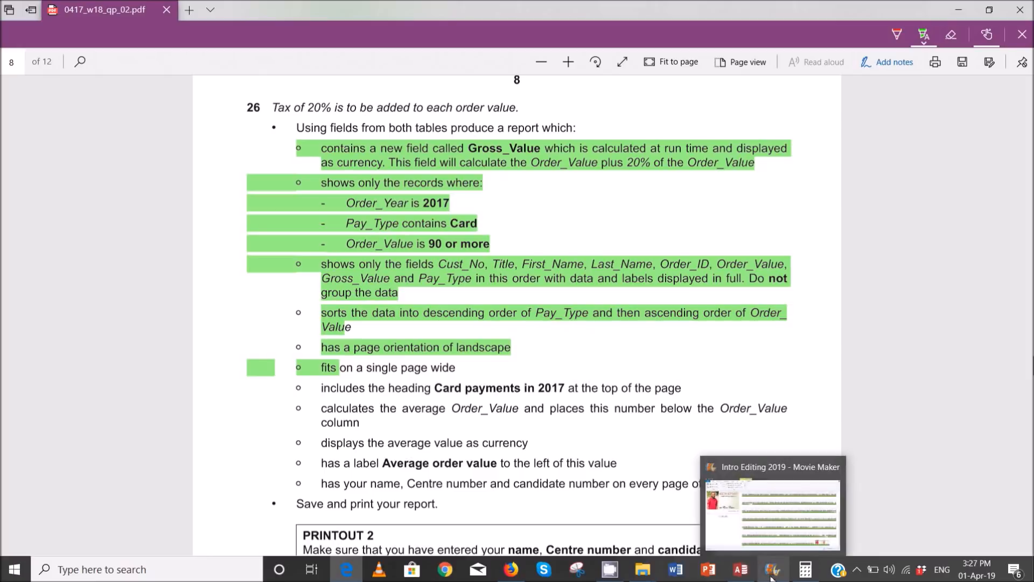
Step: Switch back to Access and format the Gross_Value text box in the Detail section as Currency with 0 decimal places
{"action": "left_click", "coordinate": [742, 571]}
{"action": "left_click", "coordinate": [649, 234]}
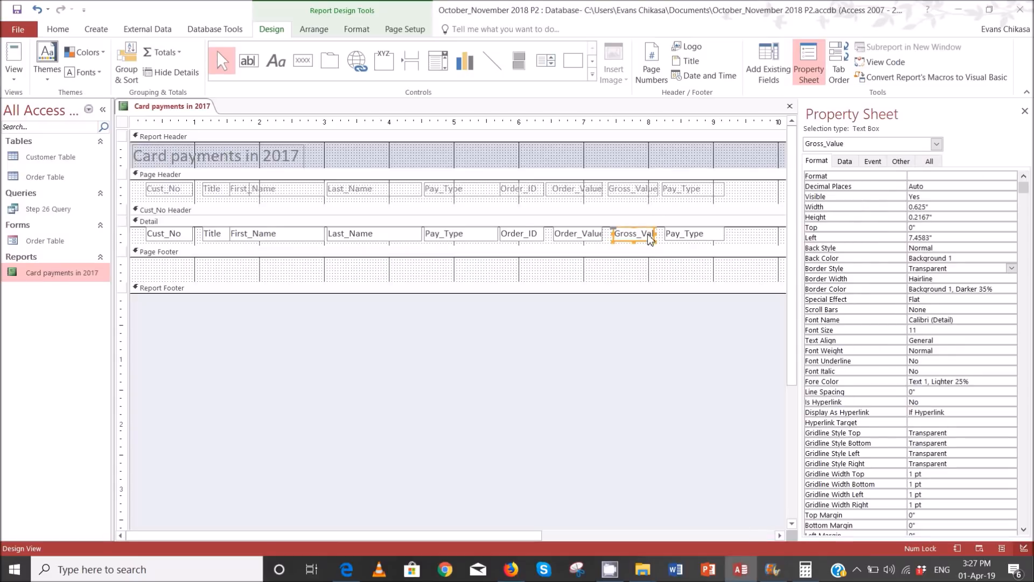
{"action": "right_click", "coordinate": [647, 235]}
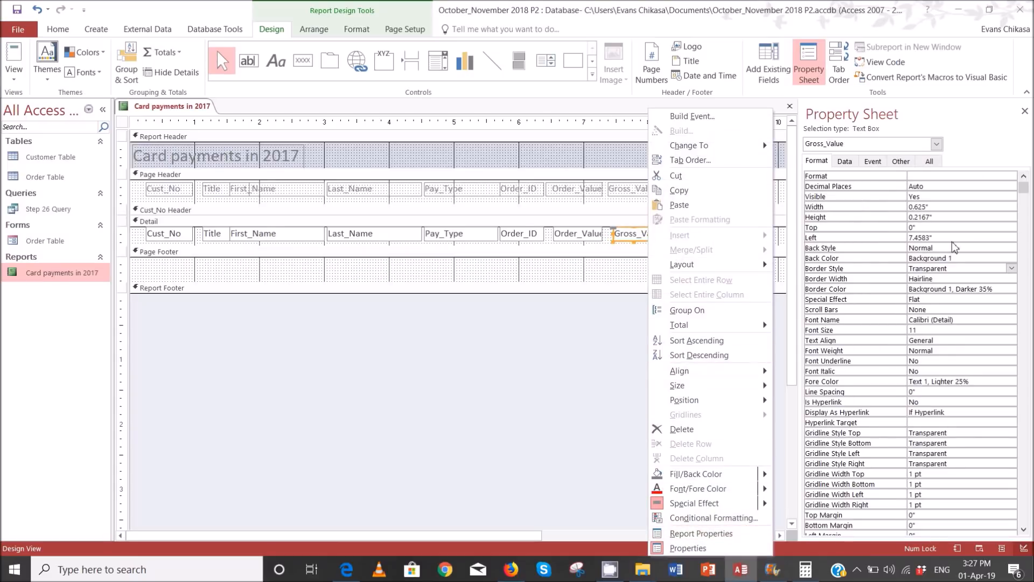
{"action": "left_click", "coordinate": [949, 177]}
{"action": "left_click", "coordinate": [948, 186]}
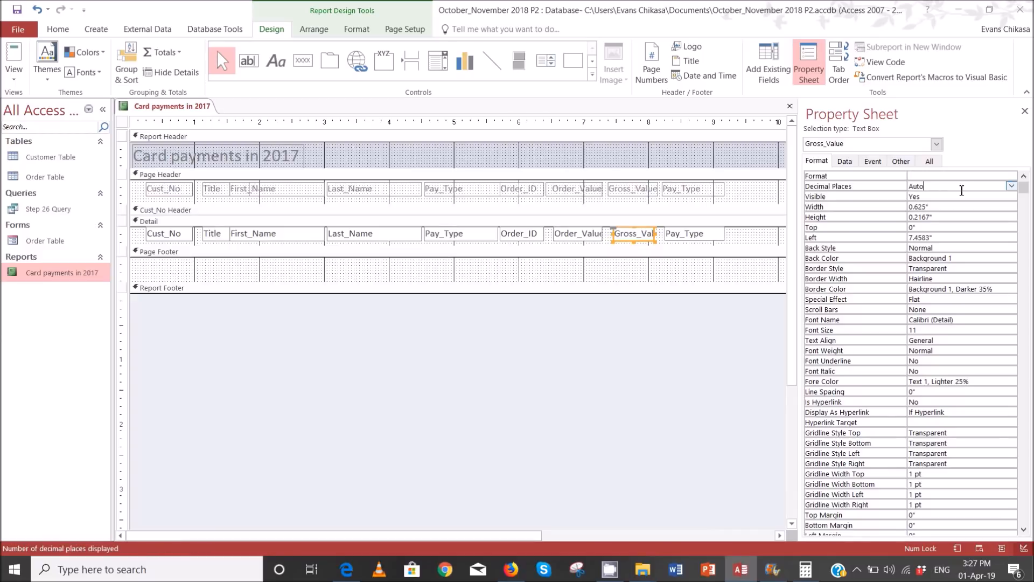
{"action": "left_click", "coordinate": [948, 178]}
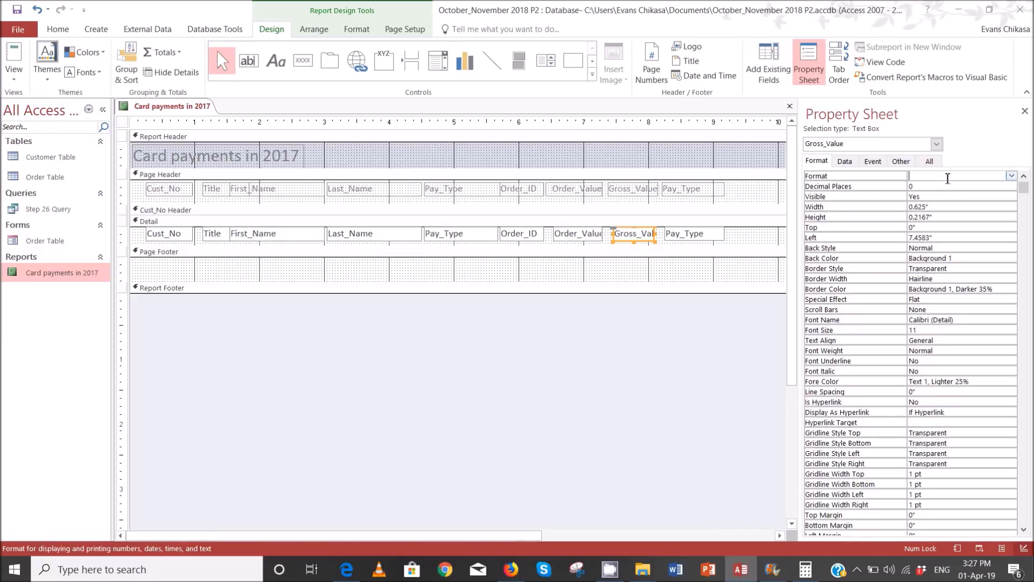
{"action": "left_click", "coordinate": [1011, 176]}
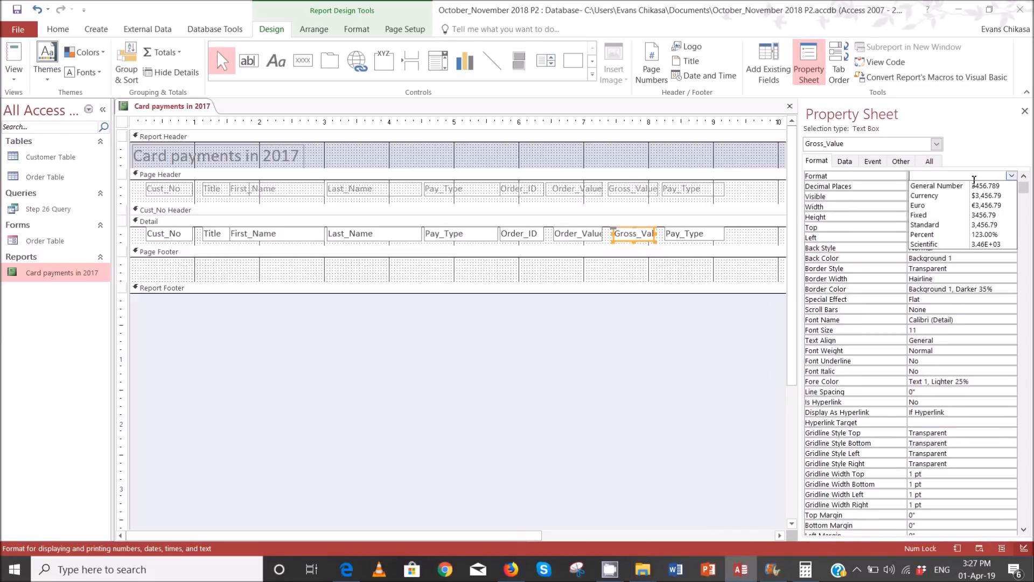
{"action": "left_click", "coordinate": [949, 197]}
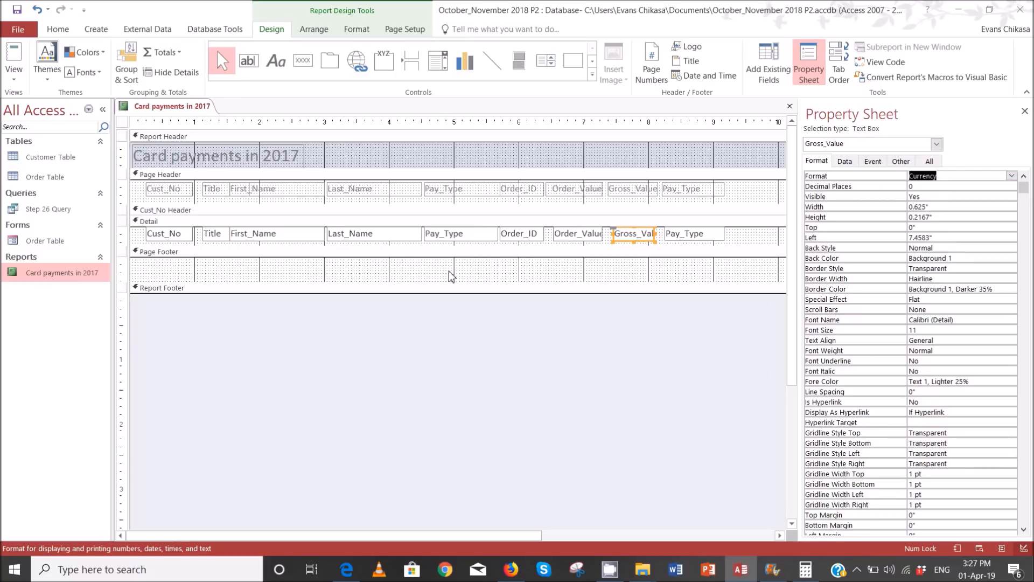
Step: Change the report's grouping field to Pay_Type in descending order and add a sort by Order_Value from smallest to largest
{"action": "left_click", "coordinate": [130, 59]}
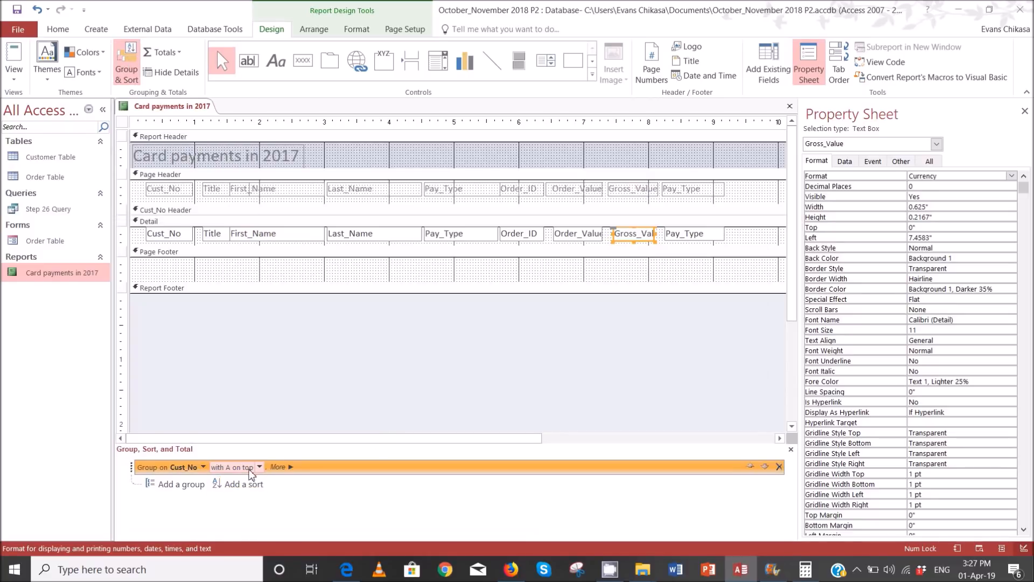
{"action": "left_click", "coordinate": [203, 467]}
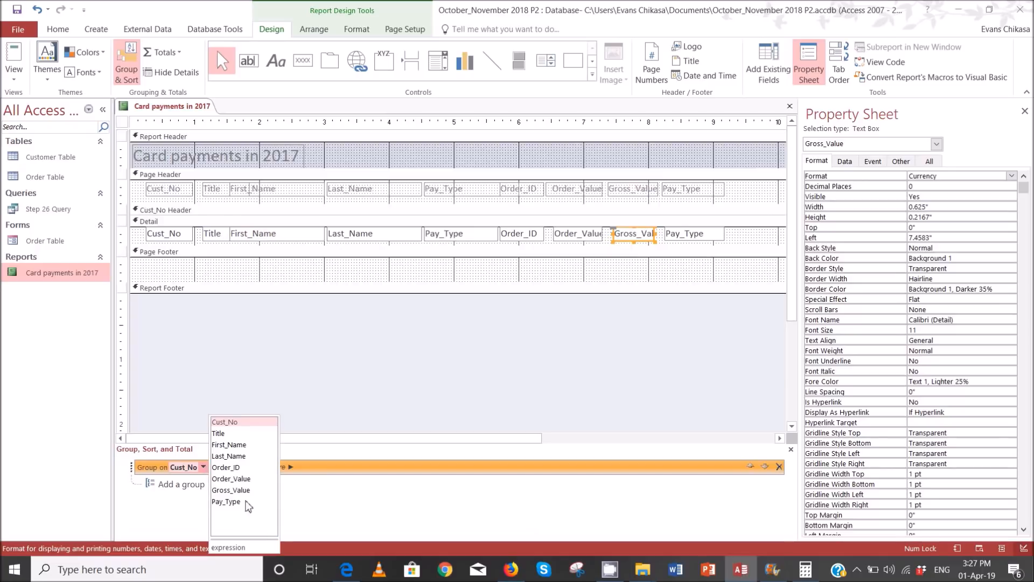
{"action": "left_click", "coordinate": [344, 570]}
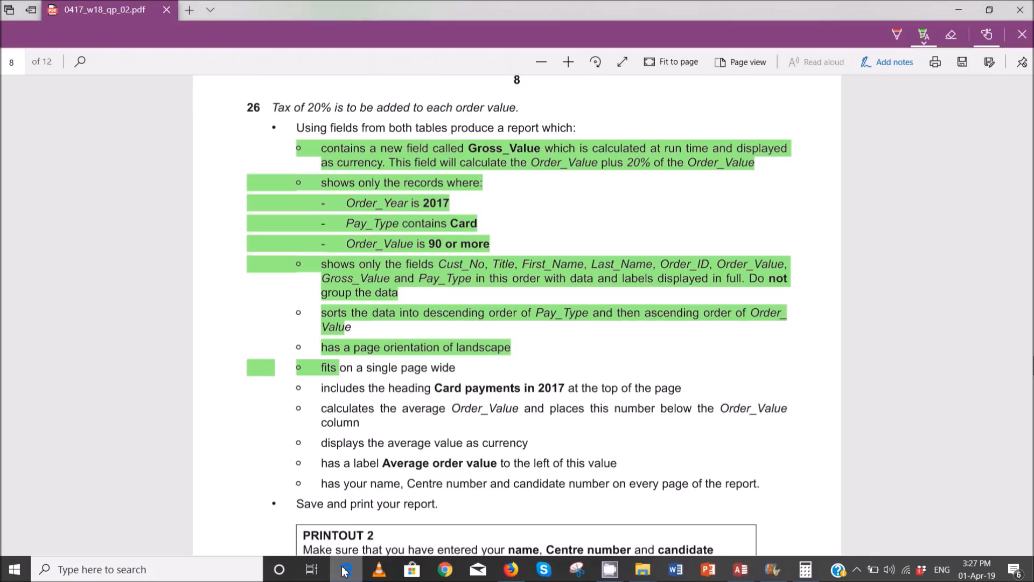
{"action": "left_click", "coordinate": [345, 570]}
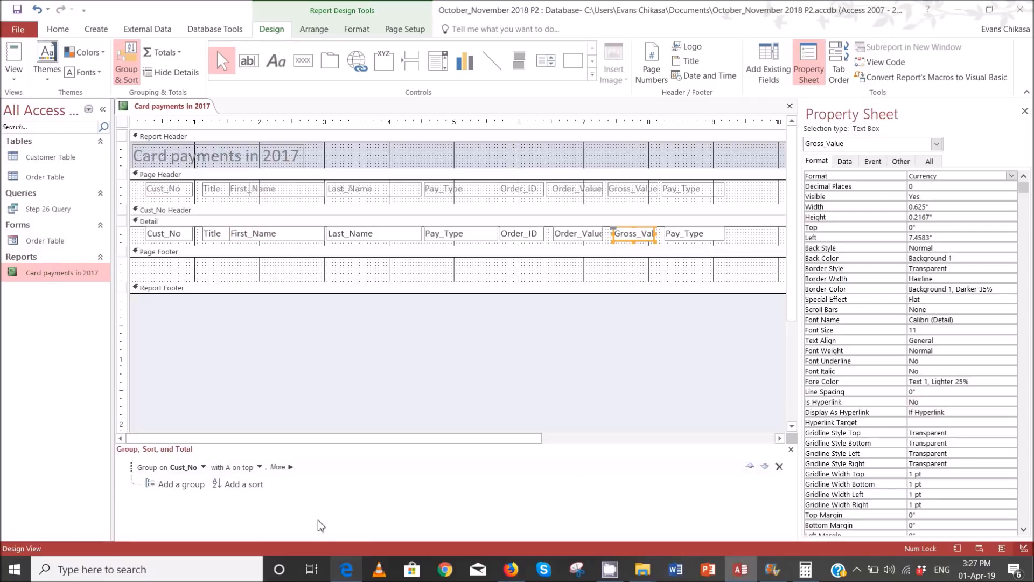
{"action": "left_click", "coordinate": [203, 467]}
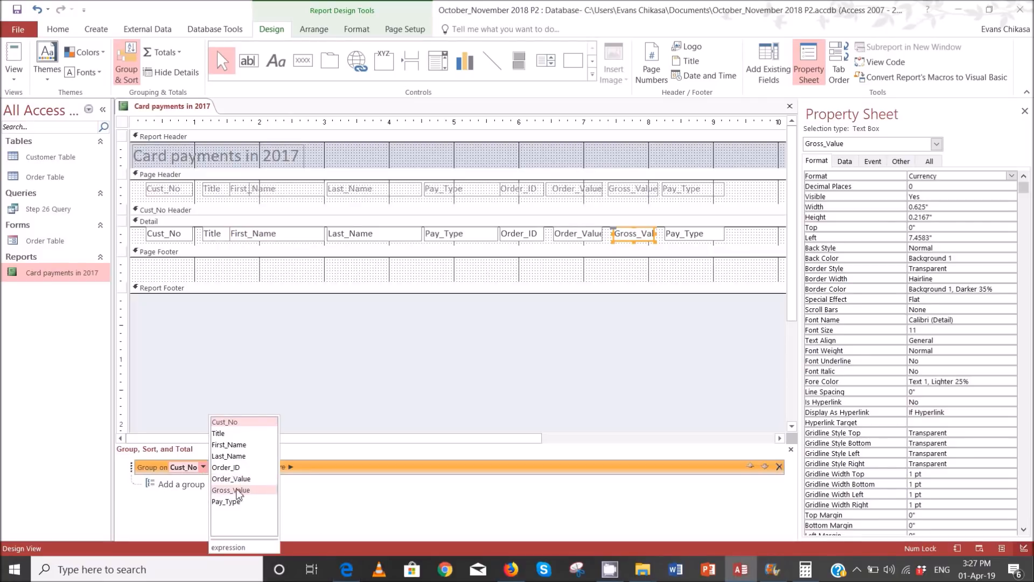
{"action": "left_click", "coordinate": [226, 502]}
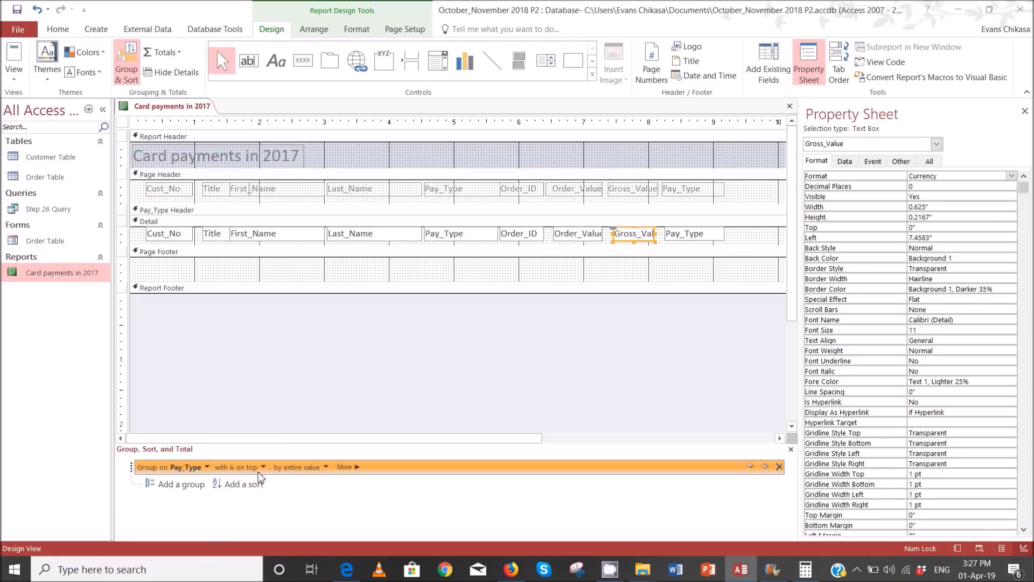
{"action": "left_click", "coordinate": [256, 469]}
{"action": "left_click", "coordinate": [241, 490]}
{"action": "left_click", "coordinate": [238, 484]}
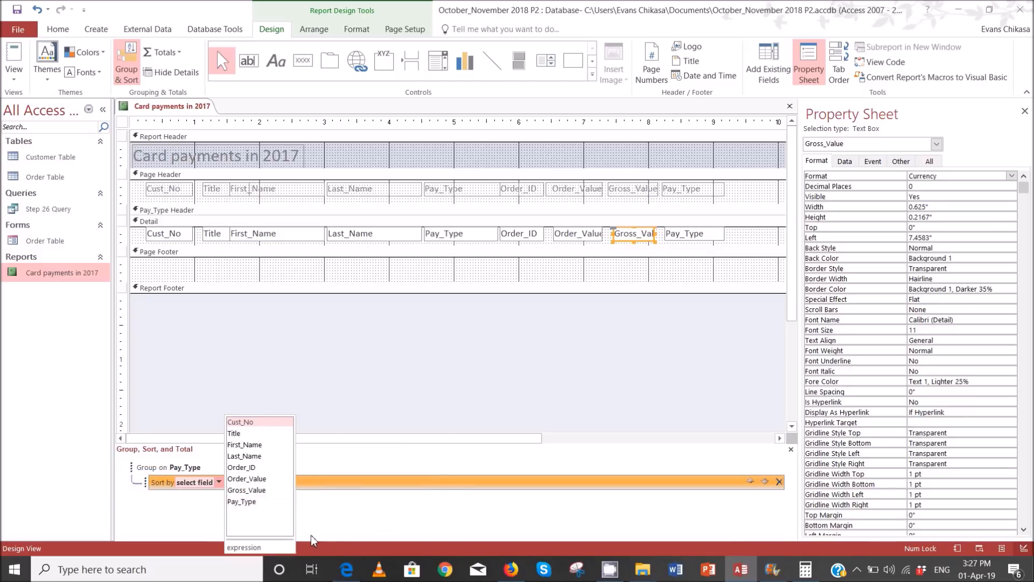
{"action": "left_click", "coordinate": [257, 479]}
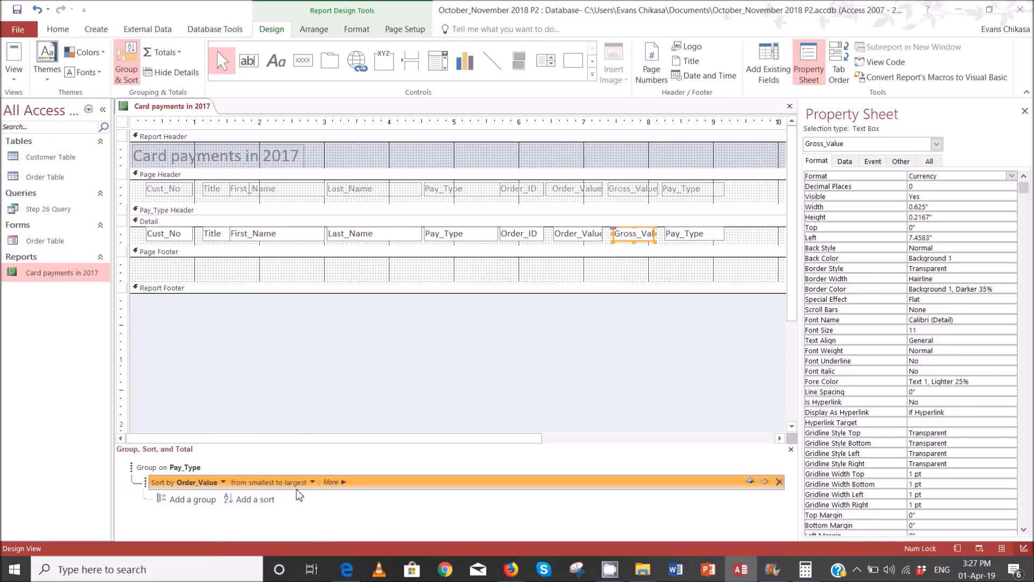
Step: Switch to the exam paper PDF in Edge and highlight the requirement for the heading Card payments in 2017
{"action": "left_click", "coordinate": [348, 571]}
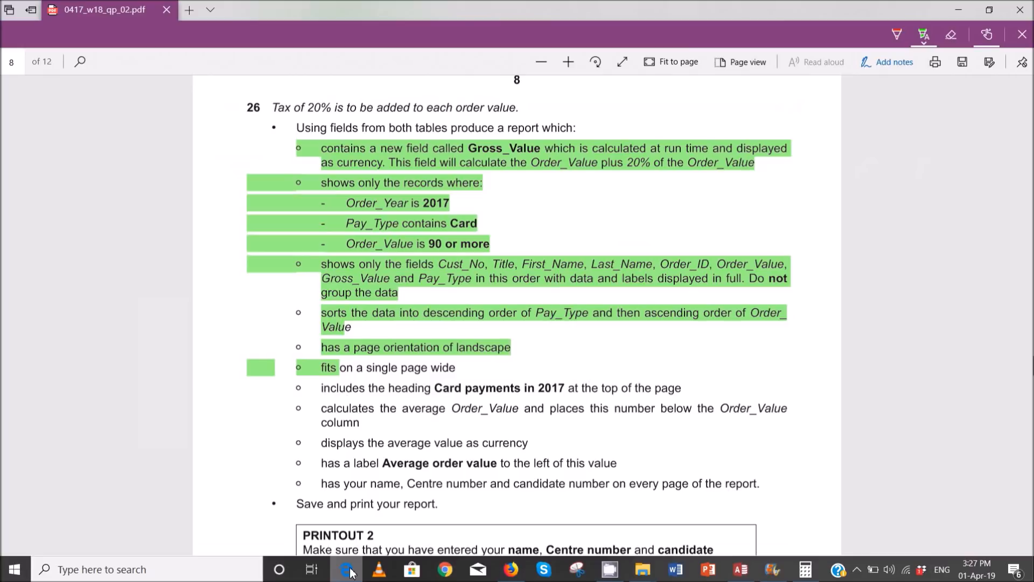
{"action": "left_click", "coordinate": [348, 570]}
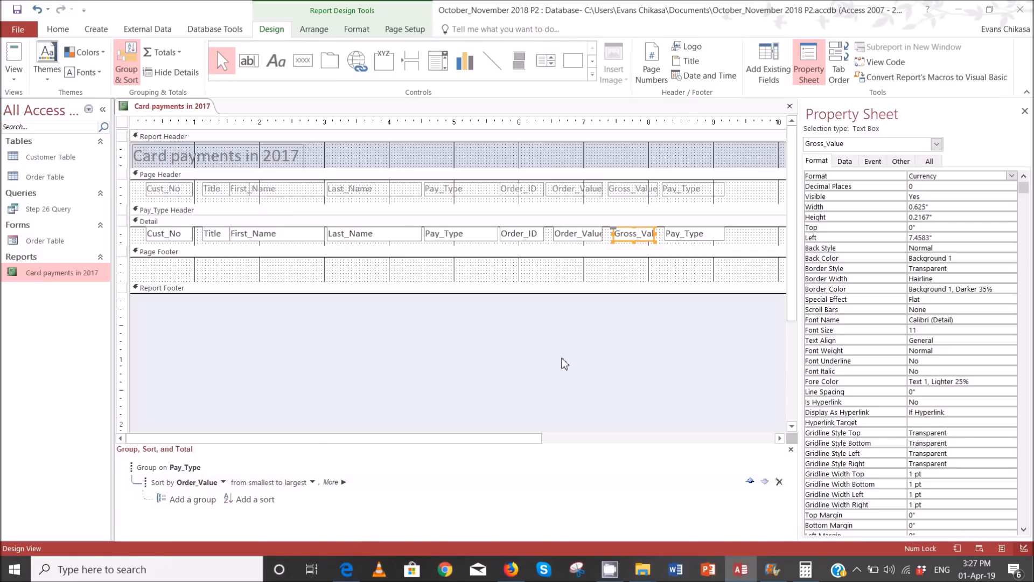
{"action": "left_click", "coordinate": [358, 567]}
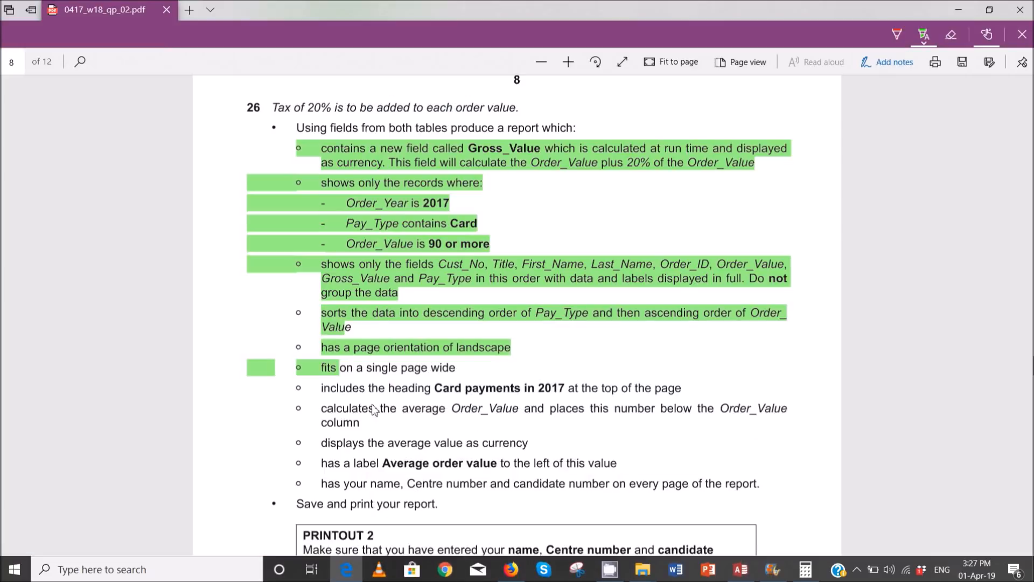
{"action": "left_click_drag", "start_coordinate": [302, 388], "coordinate": [655, 389]}
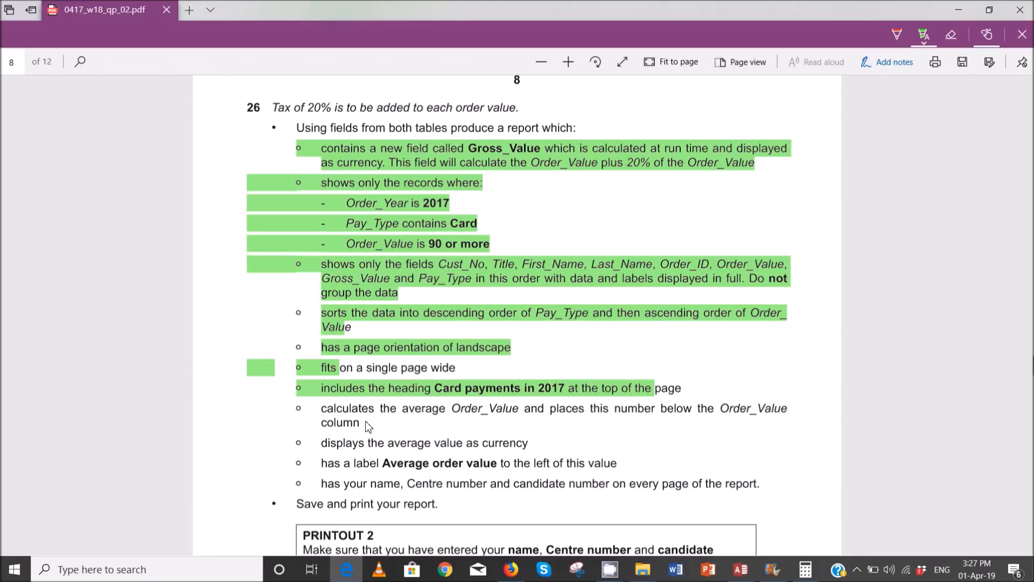
Step: Highlight the average Order_Value requirement in the exam paper, then switch to Access and enlarge the Report Footer section
{"action": "left_click_drag", "start_coordinate": [360, 428], "coordinate": [325, 411]}
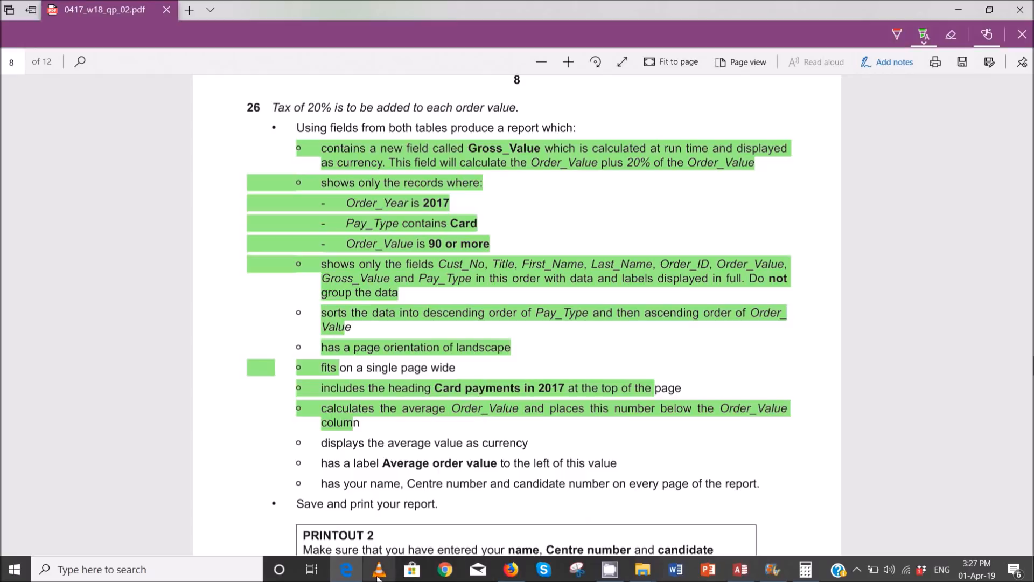
{"action": "left_click", "coordinate": [753, 570]}
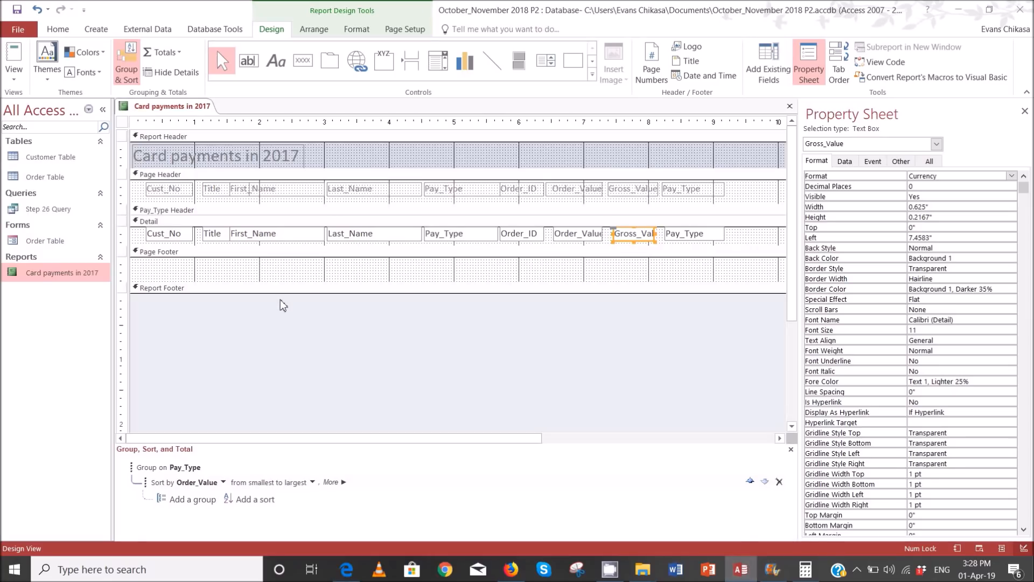
{"action": "left_click_drag", "start_coordinate": [292, 296], "coordinate": [293, 330]}
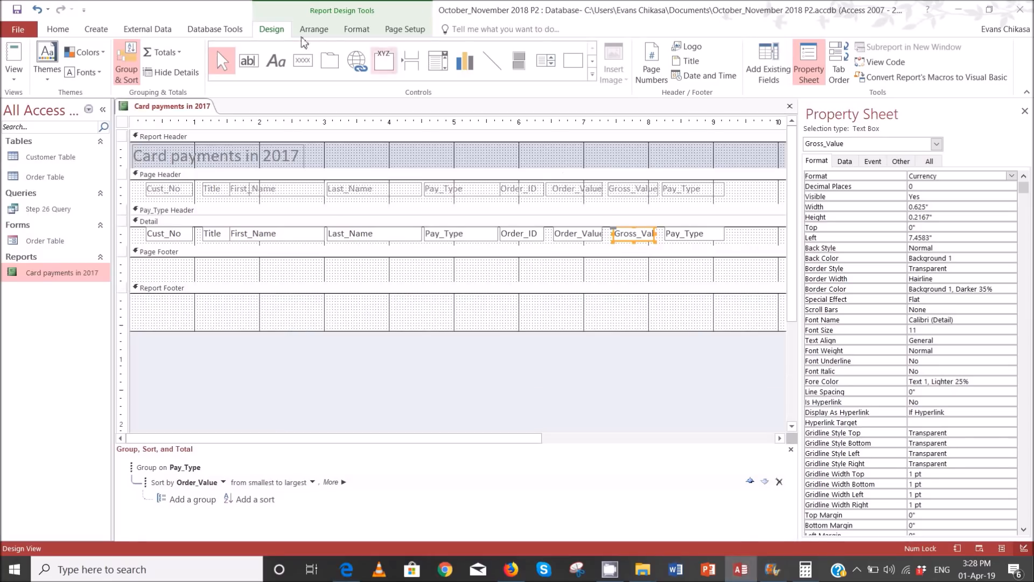
Step: Add a text box containing =avg([Order_Value]) to the Report Footer, beneath the Order_Value column
{"action": "left_click", "coordinate": [248, 60]}
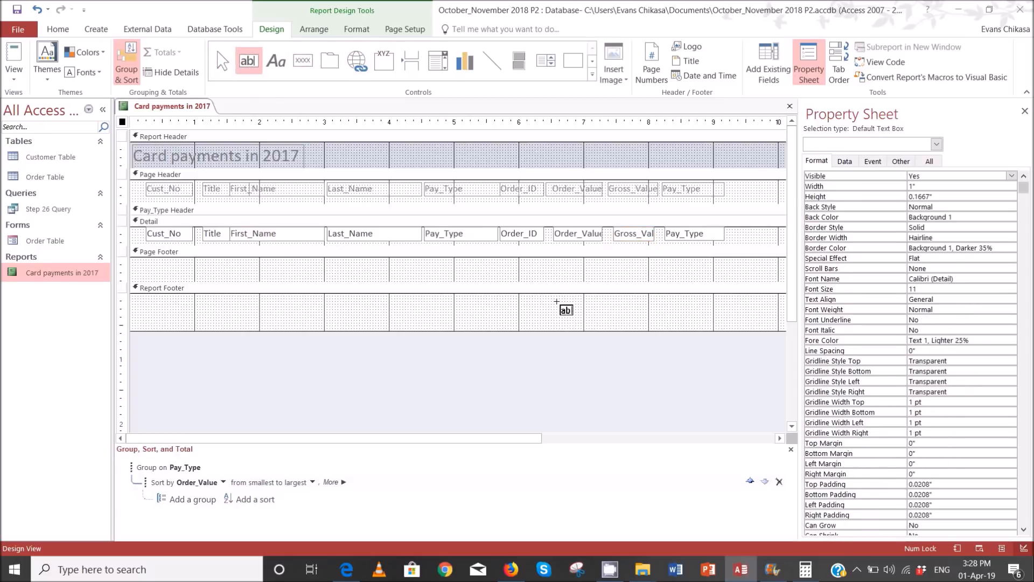
{"action": "left_click_drag", "start_coordinate": [552, 302], "coordinate": [618, 316]}
{"action": "left_click", "coordinate": [591, 308]}
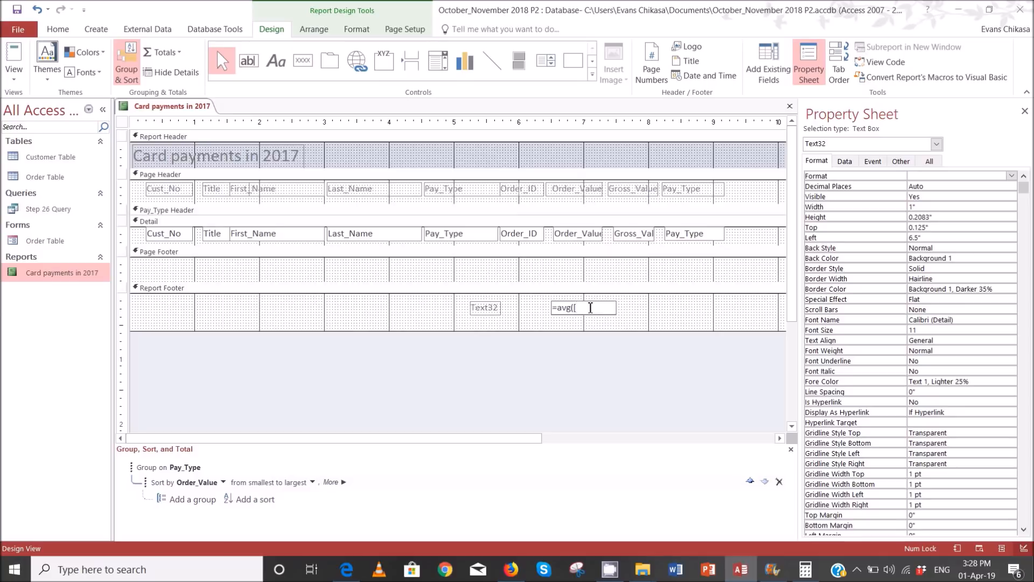
{"action": "type", "text": "=avg([Order_Val"}
Step: Highlight the label requirement in the exam PDF in Edge, and in Access caption the average text box's label Average order value
{"action": "left_click", "coordinate": [491, 308]}
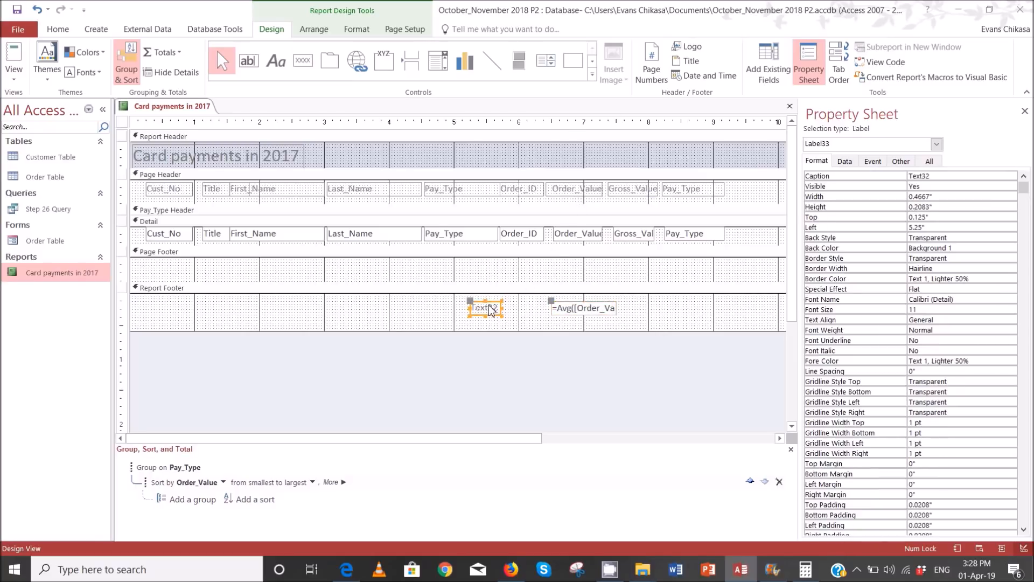
{"action": "double_click", "coordinate": [489, 306]}
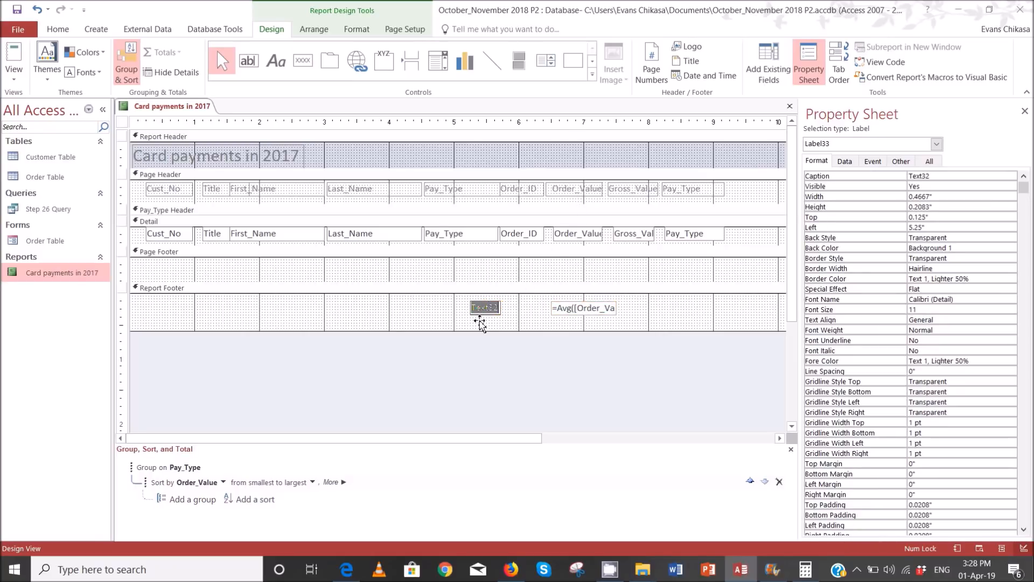
{"action": "left_click", "coordinate": [355, 570]}
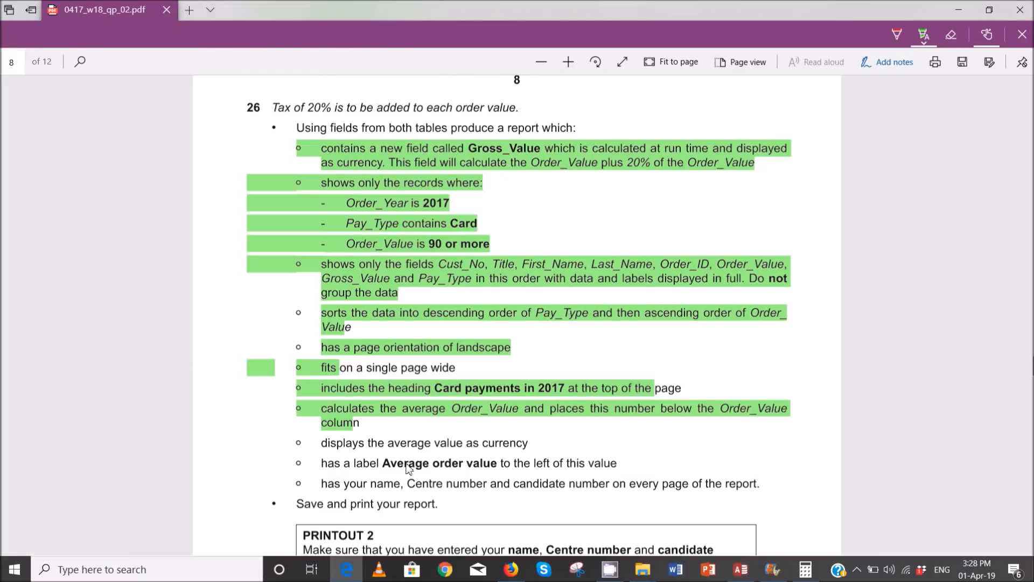
{"action": "left_click_drag", "start_coordinate": [582, 473], "coordinate": [602, 468]}
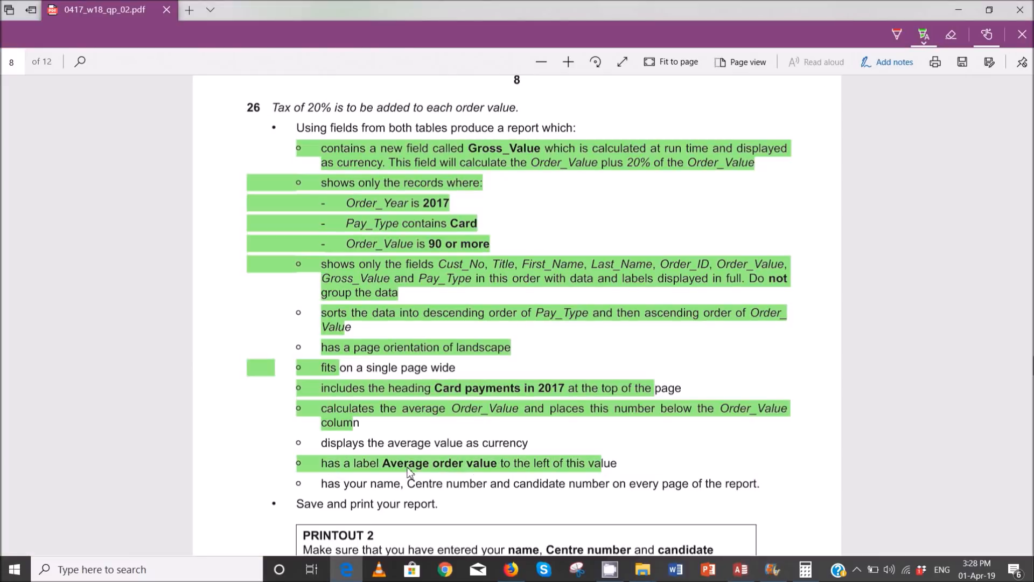
{"action": "mouse_move", "coordinate": [741, 571]}
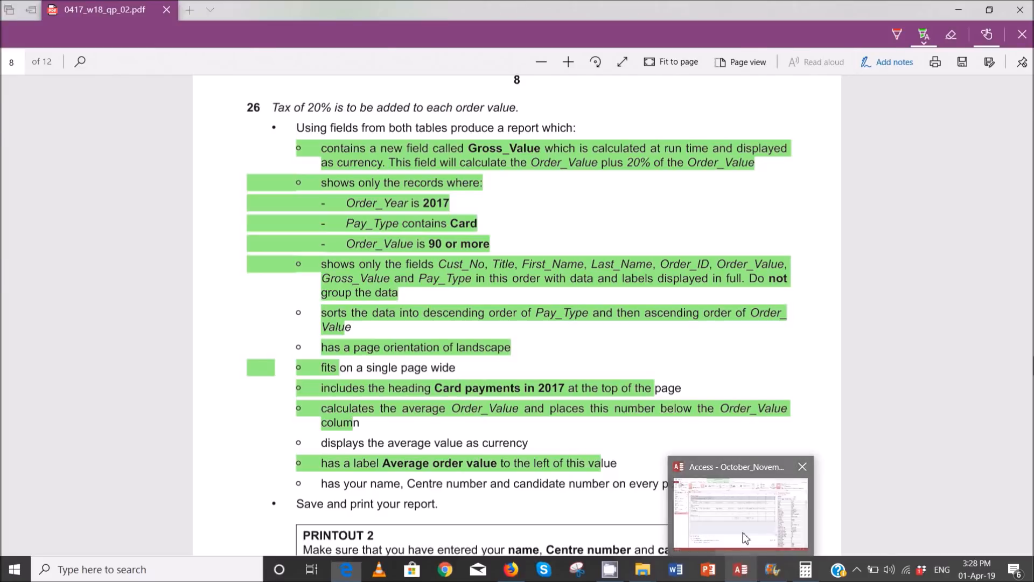
{"action": "left_click", "coordinate": [740, 509]}
{"action": "type", "text": "Averag"}
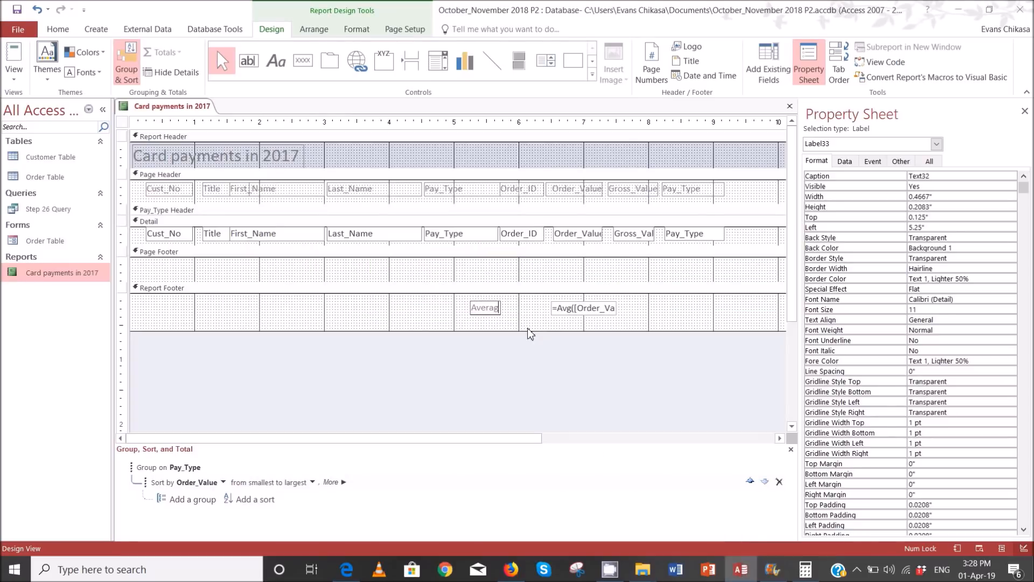
{"action": "type", "text": "e order value"}
{"action": "left_click", "coordinate": [644, 317]}
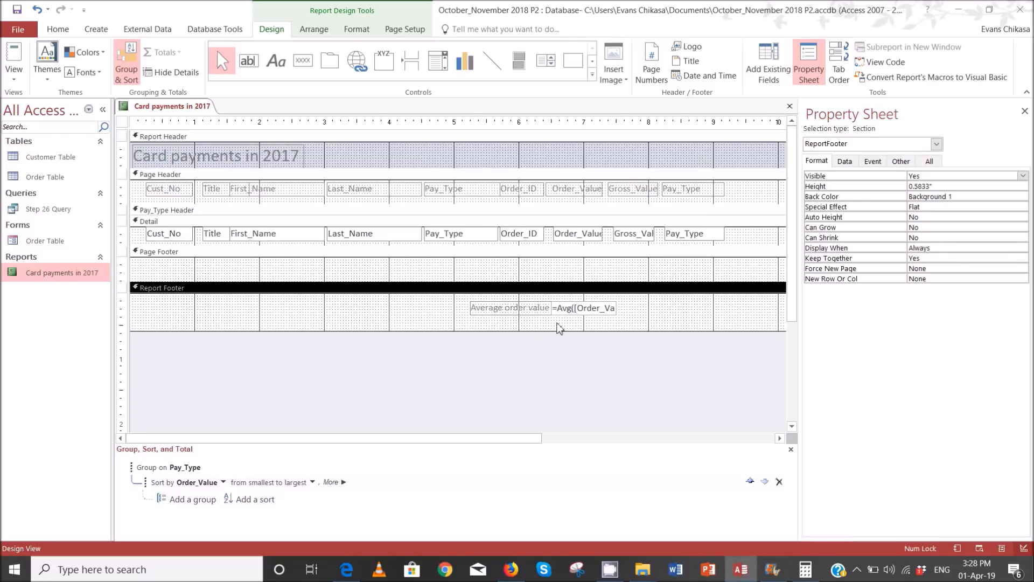
Step: Position the Average order value label just left of the average text box in the Report Footer, about 5.125 inches from the left edge
{"action": "left_click", "coordinate": [537, 312]}
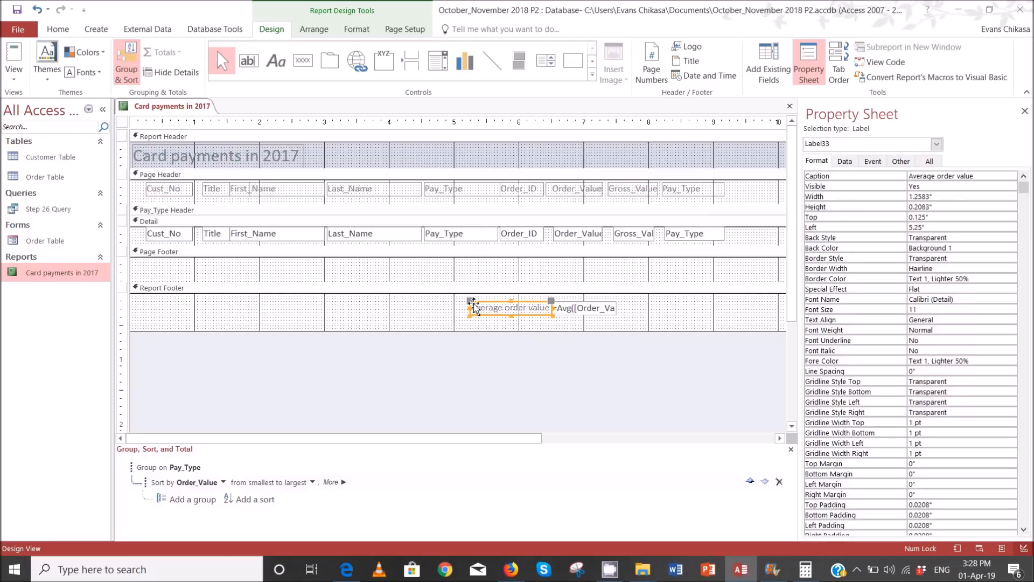
{"action": "left_click_drag", "start_coordinate": [466, 303], "coordinate": [462, 303]}
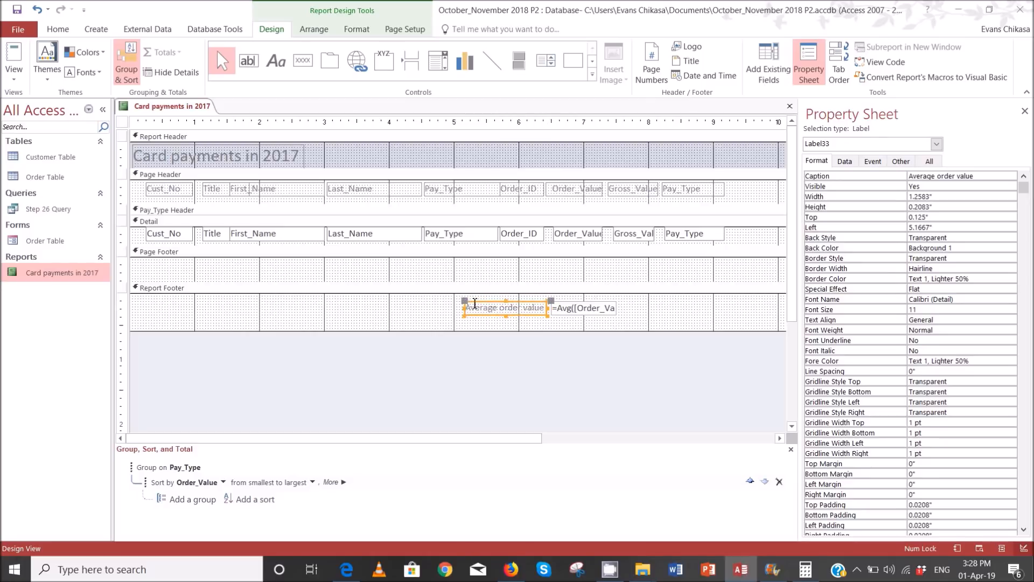
{"action": "left_click", "coordinate": [560, 326]}
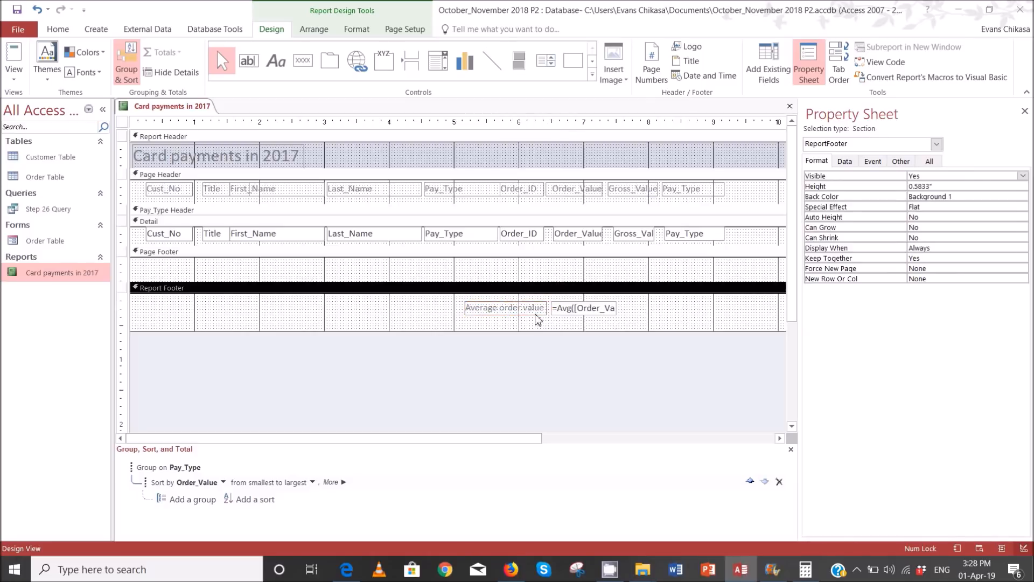
{"action": "left_click", "coordinate": [536, 316]}
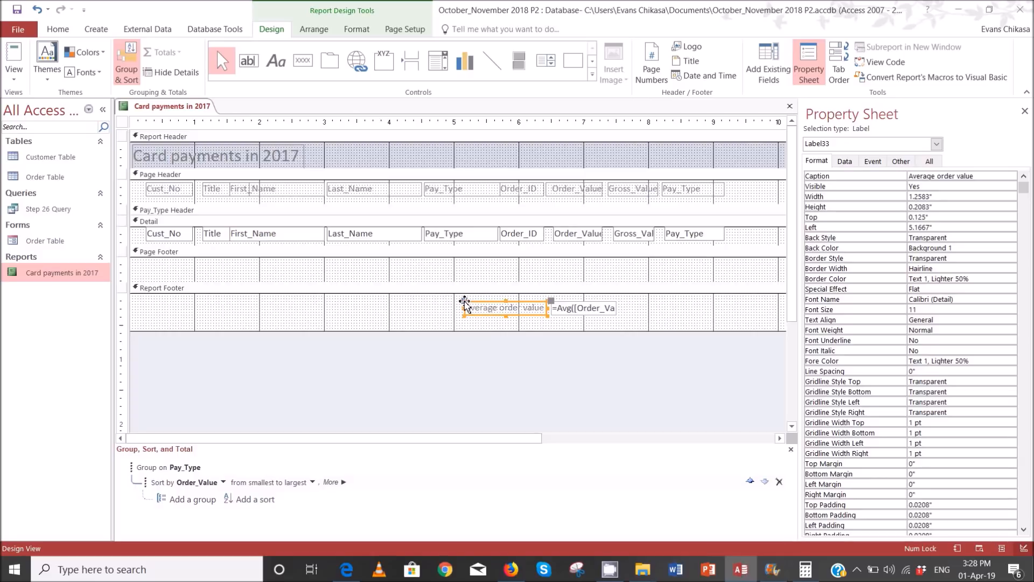
{"action": "left_click", "coordinate": [464, 302]}
{"action": "left_click_drag", "start_coordinate": [464, 302], "coordinate": [623, 304]}
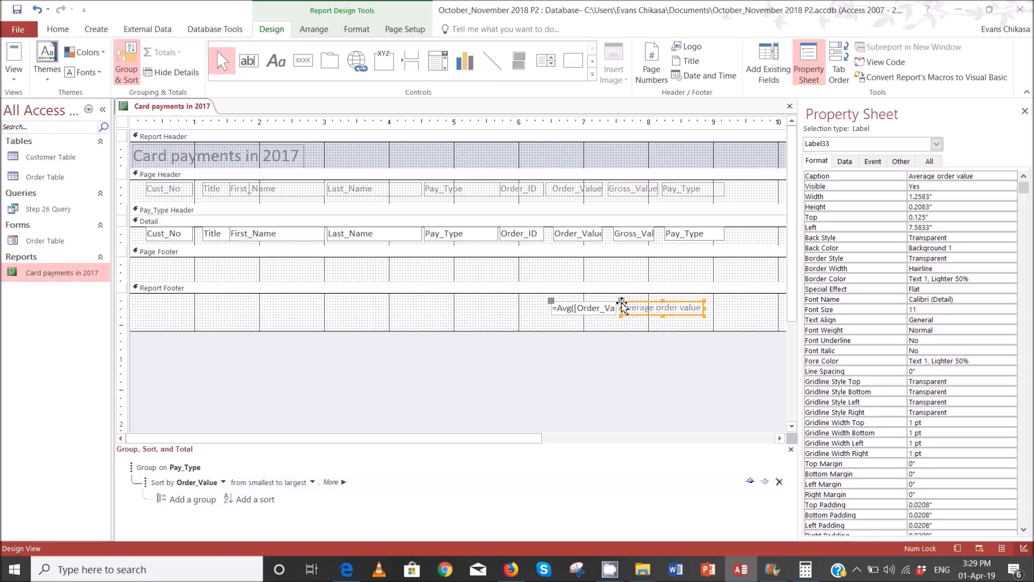
{"action": "left_click_drag", "start_coordinate": [591, 303], "coordinate": [464, 302]}
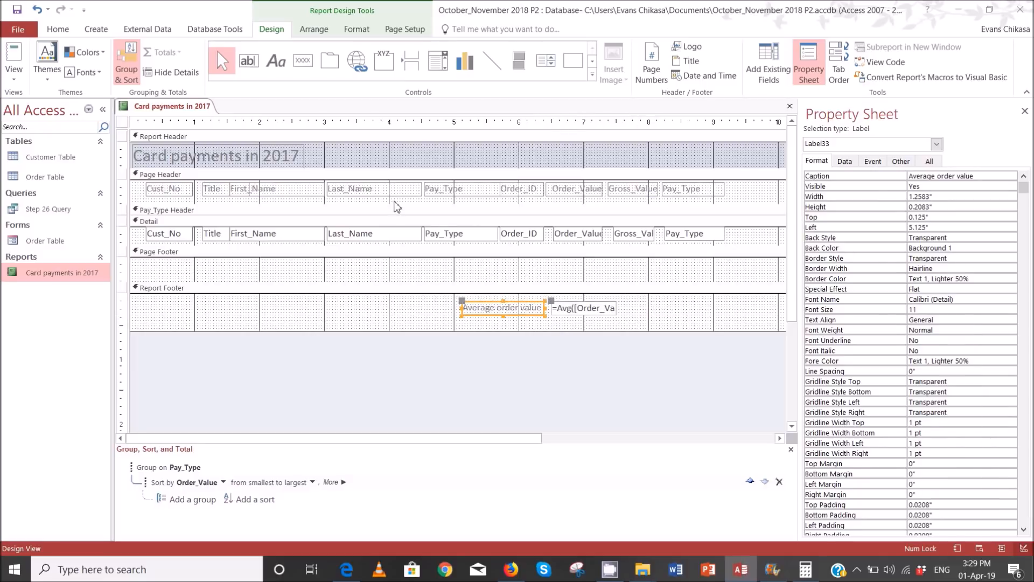
Step: Show the report in Report View and examine the average value below the Order_Value column
{"action": "left_click", "coordinate": [22, 79]}
{"action": "left_click", "coordinate": [30, 97]}
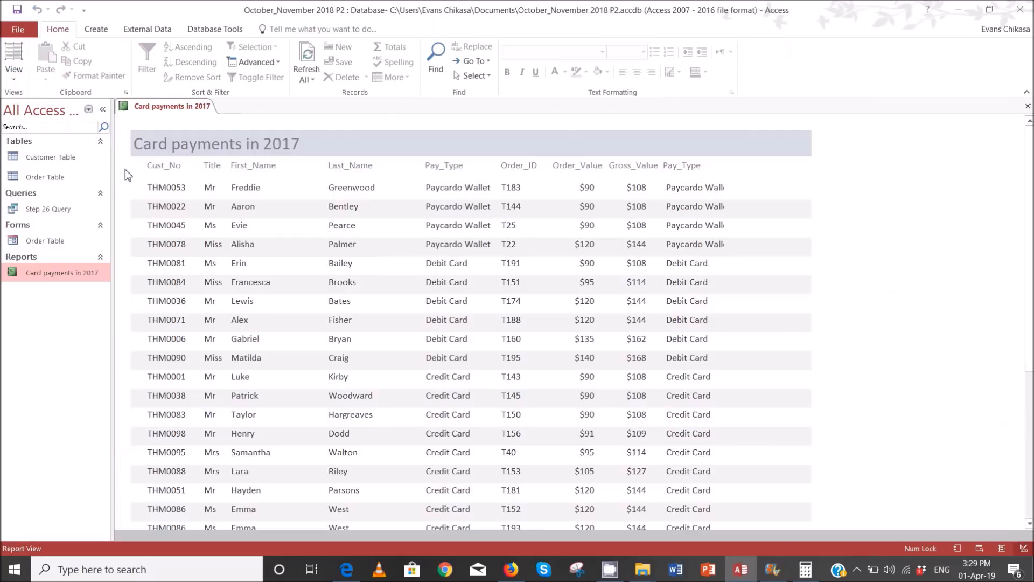
{"action": "scroll", "coordinate": [691, 334], "scroll_direction": "down", "scroll_amount": 3}
{"action": "scroll", "coordinate": [690, 334], "scroll_direction": "down", "scroll_amount": 5}
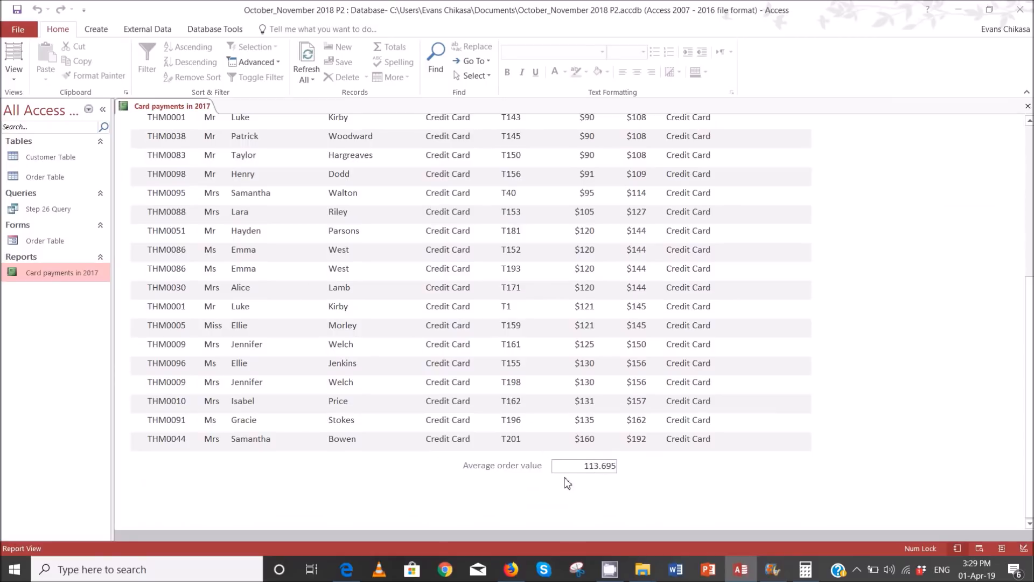
Step: Return to Design View and center the text in the average text box in the Report Footer
{"action": "left_click", "coordinate": [22, 77]}
{"action": "left_click", "coordinate": [54, 184]}
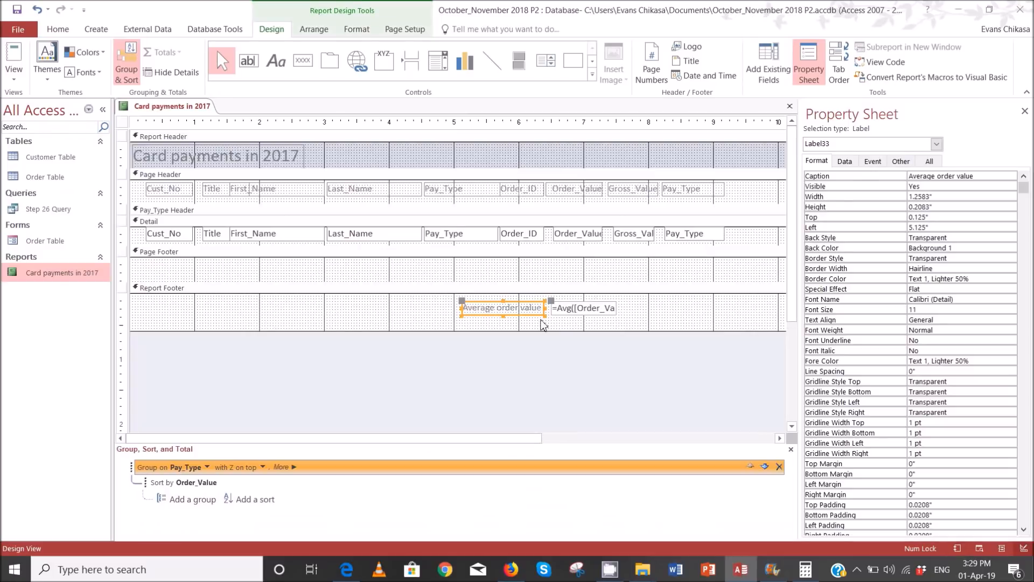
{"action": "left_click", "coordinate": [577, 310]}
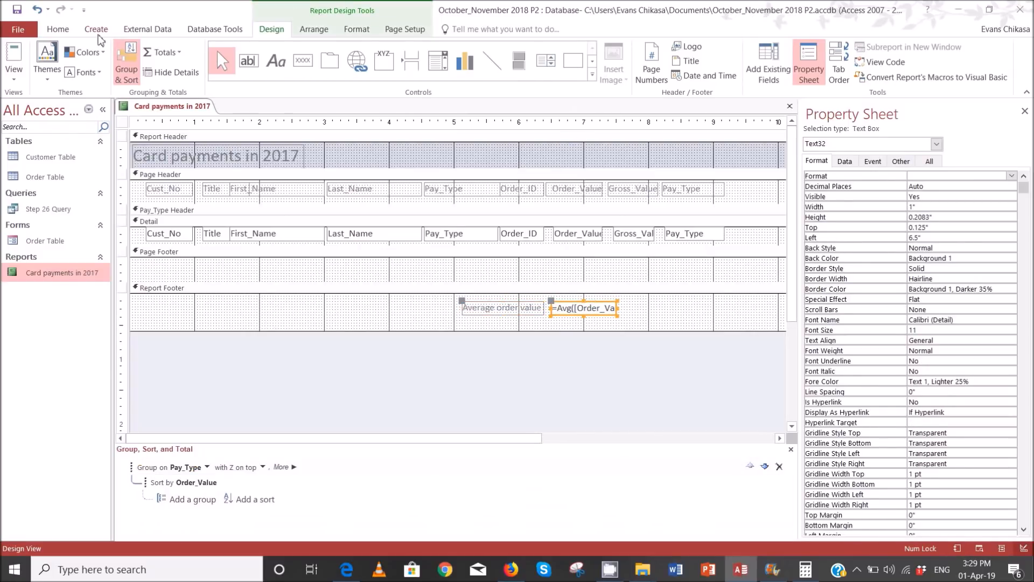
{"action": "left_click", "coordinate": [58, 29]}
{"action": "left_click", "coordinate": [637, 72]}
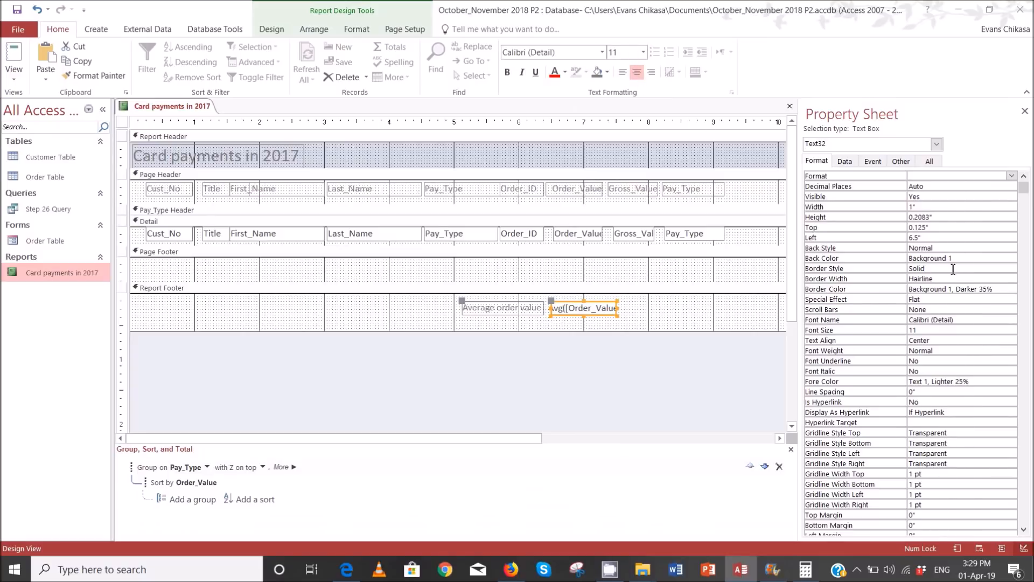
{"action": "left_click", "coordinate": [944, 249]}
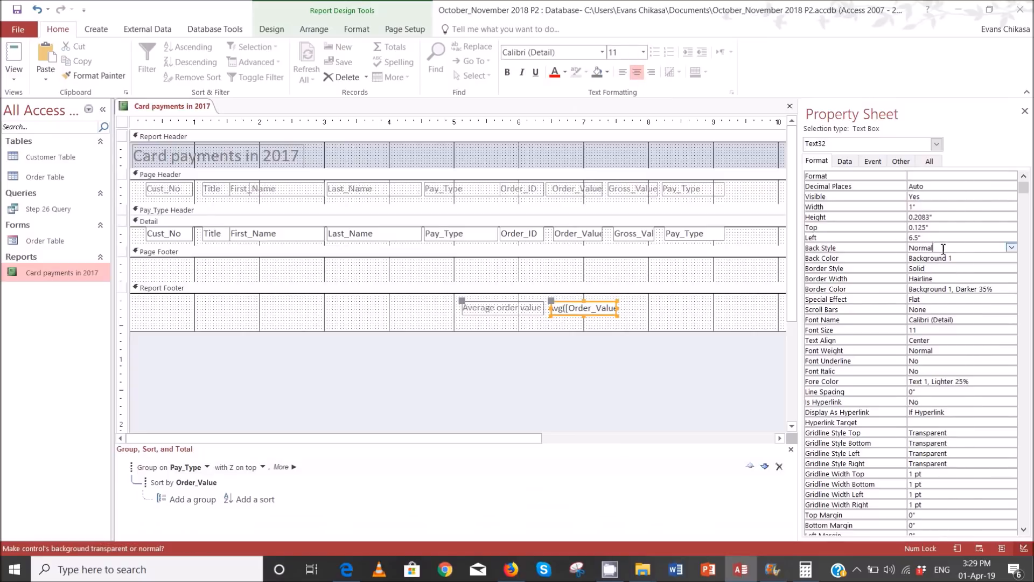
{"action": "left_click", "coordinate": [1012, 248]}
{"action": "left_click", "coordinate": [955, 266]}
{"action": "key", "text": "ctrl+z"}
Step: Set the border style of the average text box in the Report Footer to Transparent
{"action": "left_click", "coordinate": [941, 260]}
{"action": "left_click", "coordinate": [918, 269]}
{"action": "left_click", "coordinate": [1012, 268]}
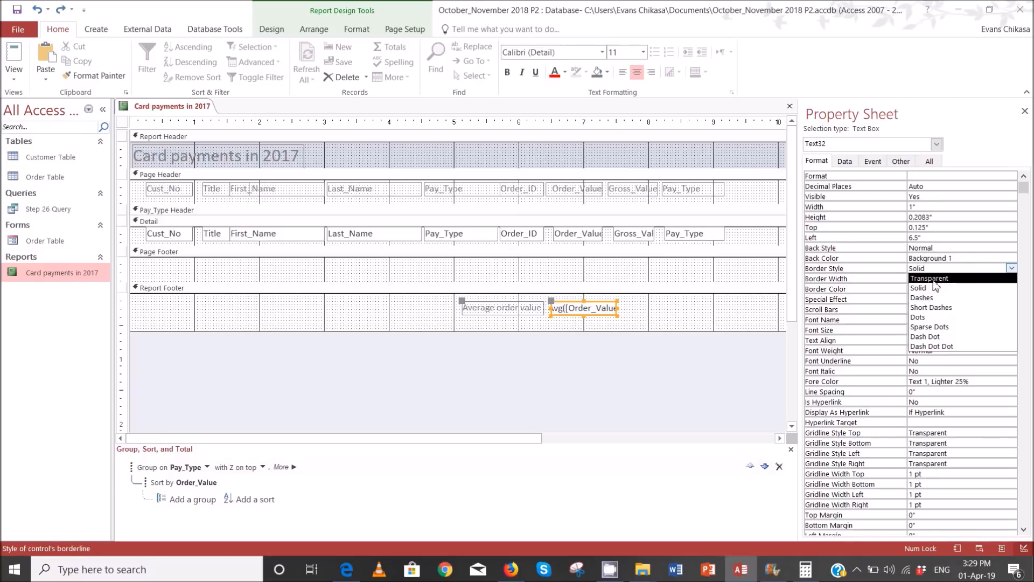
{"action": "left_click", "coordinate": [934, 279]}
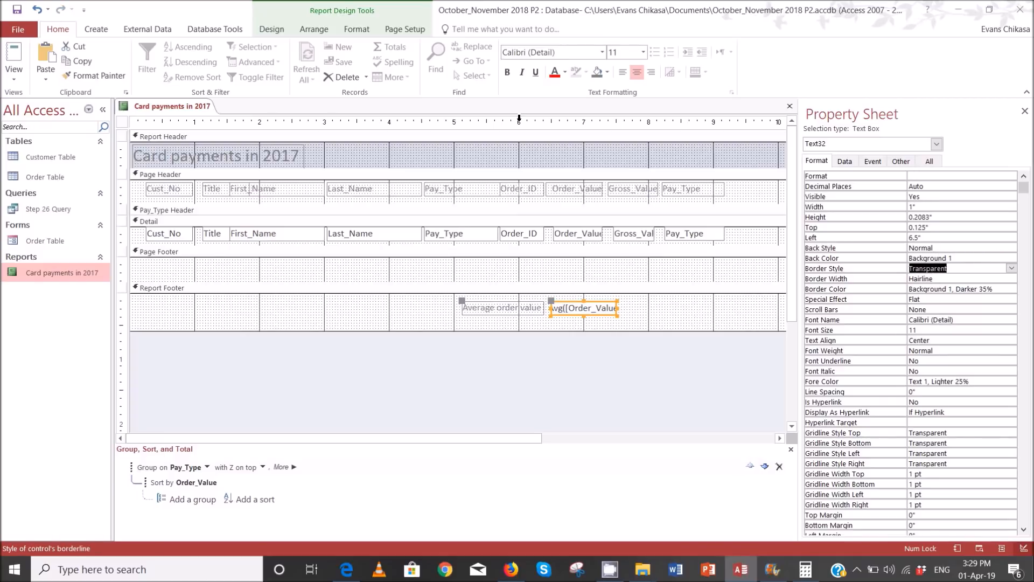
Step: Show the report in Report View again and check the average value's border and alignment at the end of the report
{"action": "left_click", "coordinate": [14, 75]}
{"action": "left_click", "coordinate": [42, 97]}
{"action": "scroll", "coordinate": [534, 280], "scroll_direction": "down", "scroll_amount": 5}
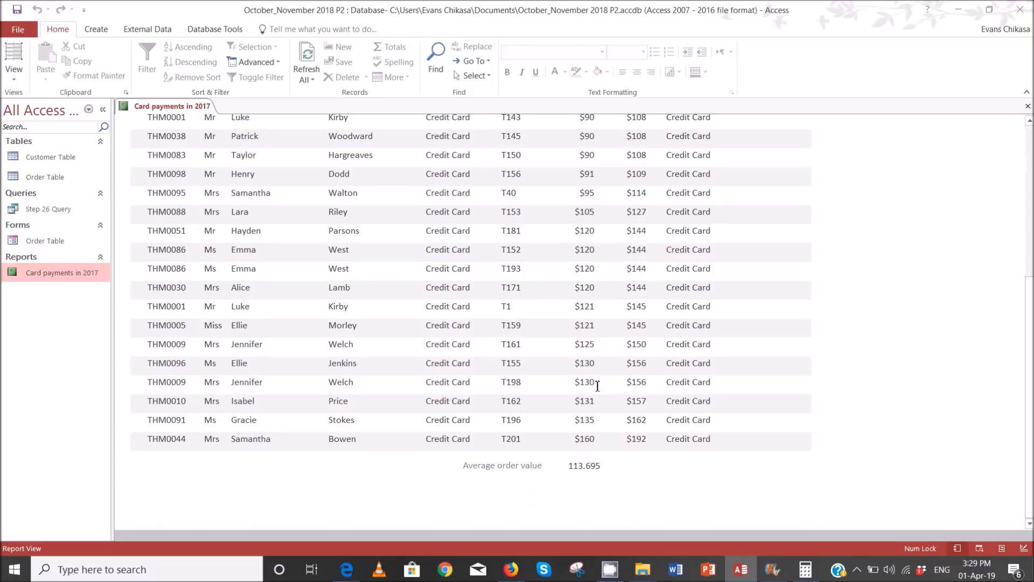
Step: Switch to Layout View and format the average order value text box as Currency with 0 decimal places
{"action": "left_click", "coordinate": [14, 81]}
{"action": "left_click", "coordinate": [81, 161]}
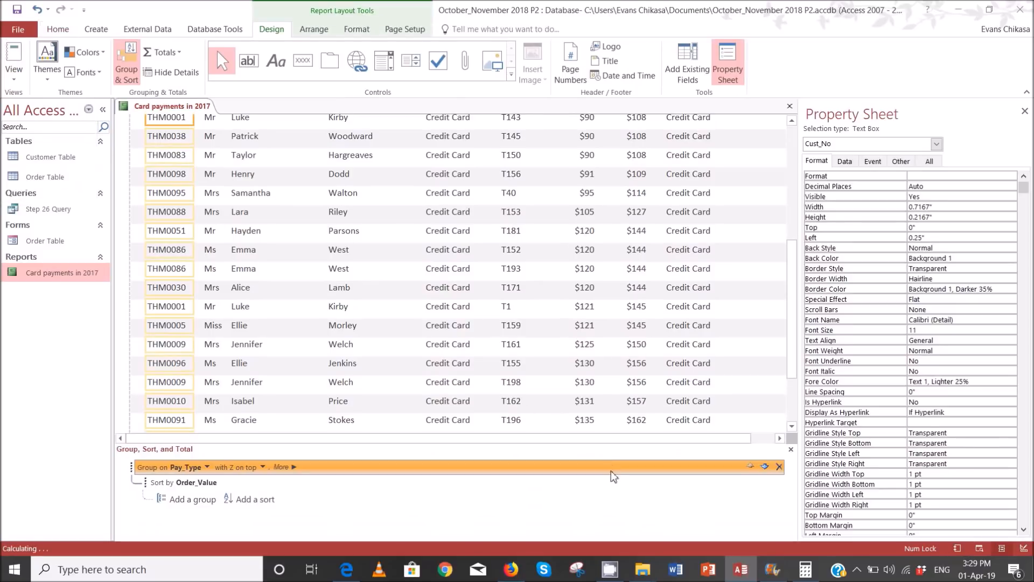
{"action": "scroll", "coordinate": [562, 382], "scroll_direction": "down", "scroll_amount": 3}
{"action": "left_click", "coordinate": [581, 362]}
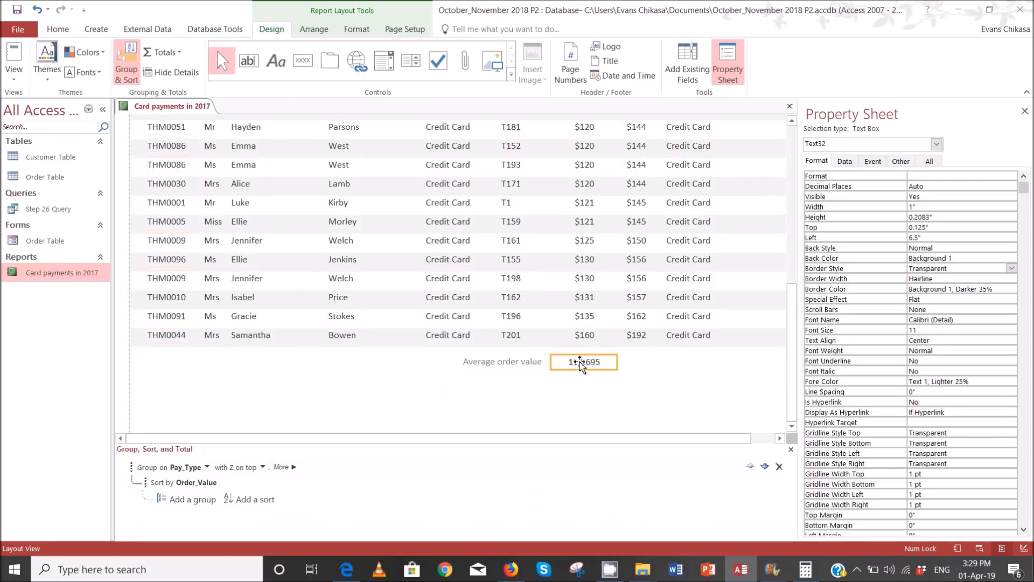
{"action": "double_click", "coordinate": [920, 186]}
{"action": "left_click", "coordinate": [924, 177]}
{"action": "left_click", "coordinate": [1012, 175]}
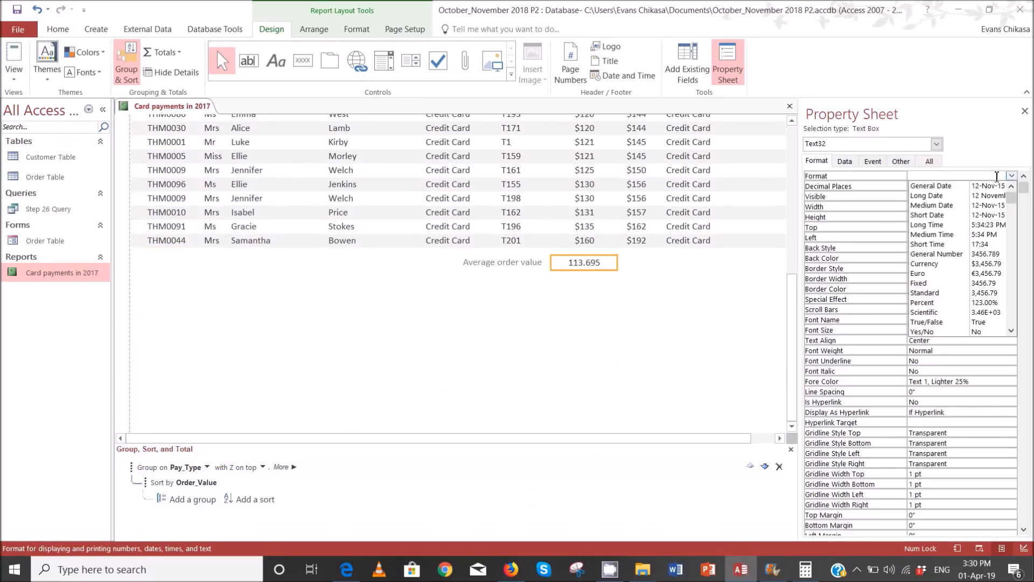
{"action": "left_click", "coordinate": [924, 264]}
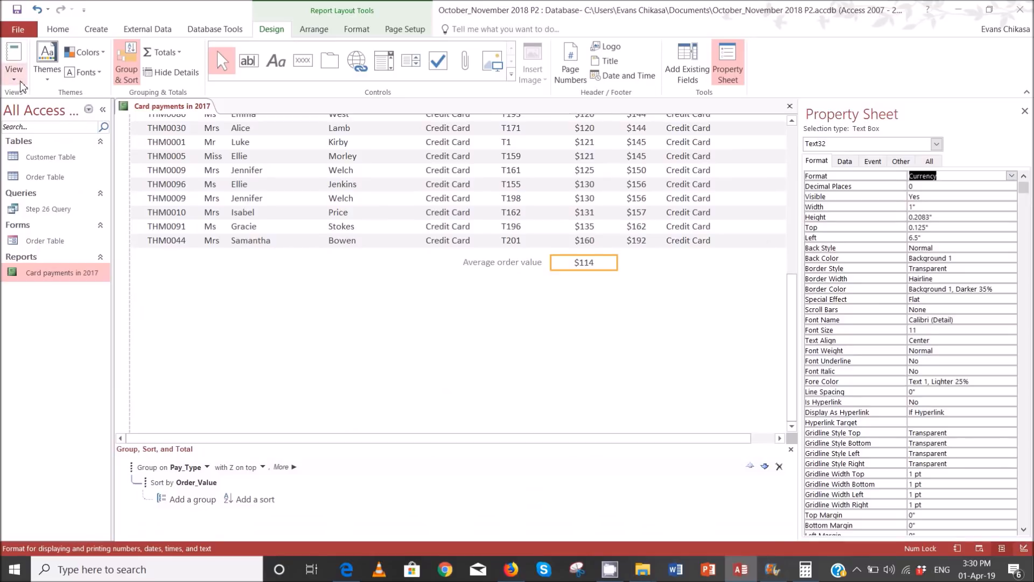
{"action": "left_click", "coordinate": [395, 406]}
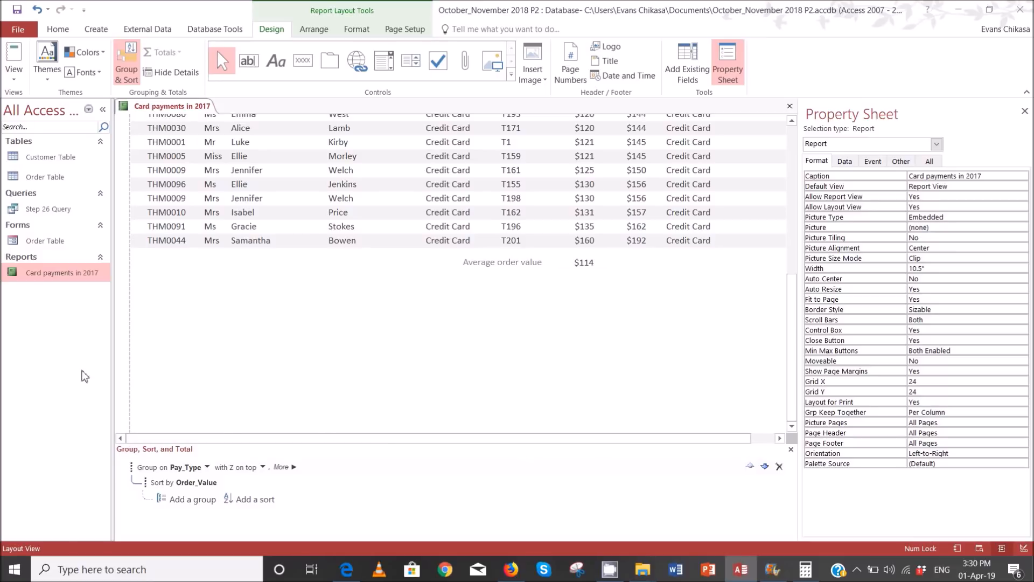
Step: Switch to the exam PDF in Edge and highlight the requirements for the currency average and for name, Centre number and candidate number
{"action": "mouse_move", "coordinate": [349, 572]}
{"action": "left_click", "coordinate": [341, 534]}
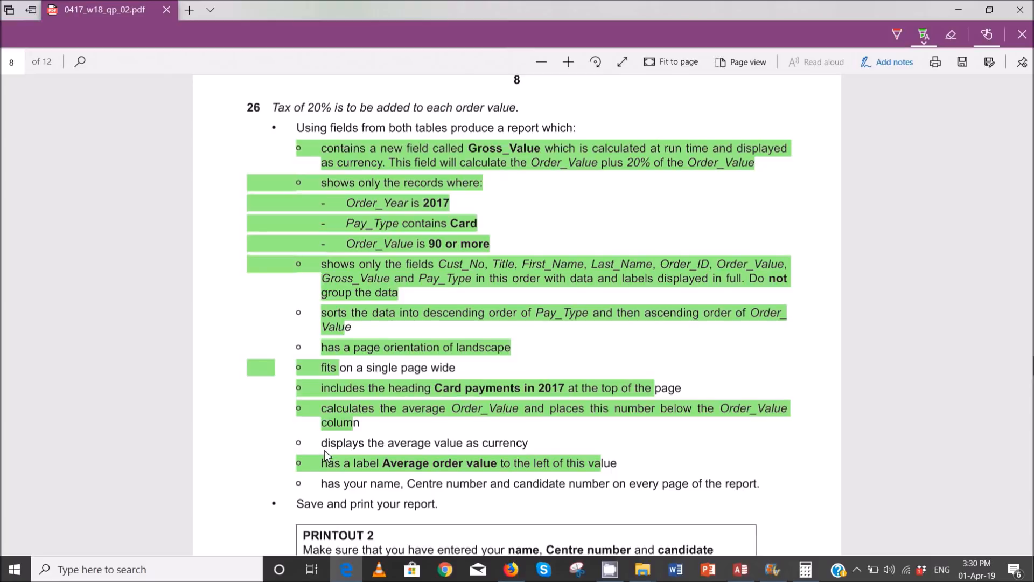
{"action": "left_click_drag", "start_coordinate": [325, 452], "coordinate": [536, 452]}
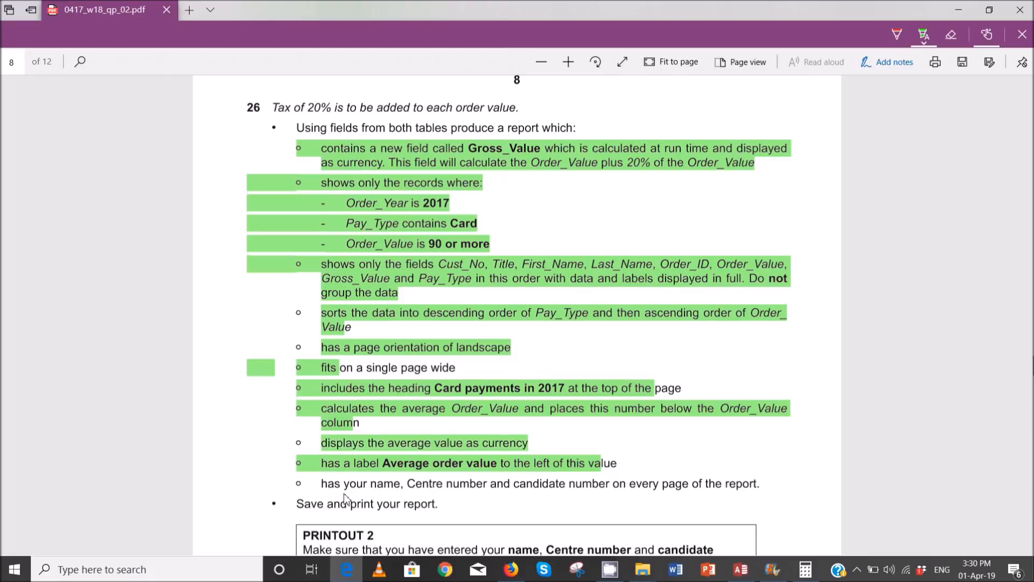
{"action": "left_click_drag", "start_coordinate": [298, 485], "coordinate": [758, 487]}
{"action": "mouse_move", "coordinate": [746, 575]}
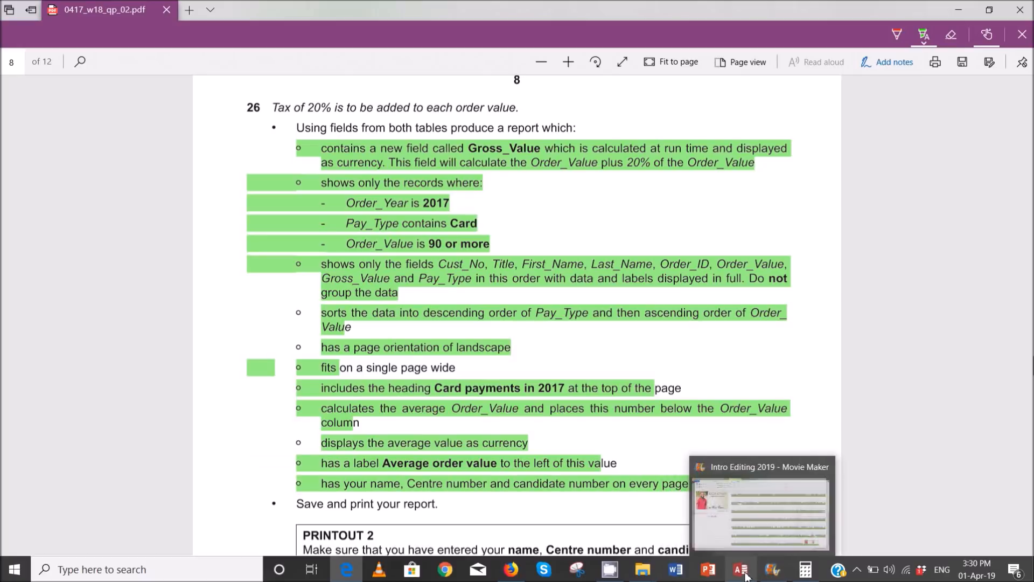
Step: Switch to Access, open the report in Design View, enlarge the Page Footer, and add a label with the candidate's name, Centre number and candidate number
{"action": "left_click", "coordinate": [745, 576]}
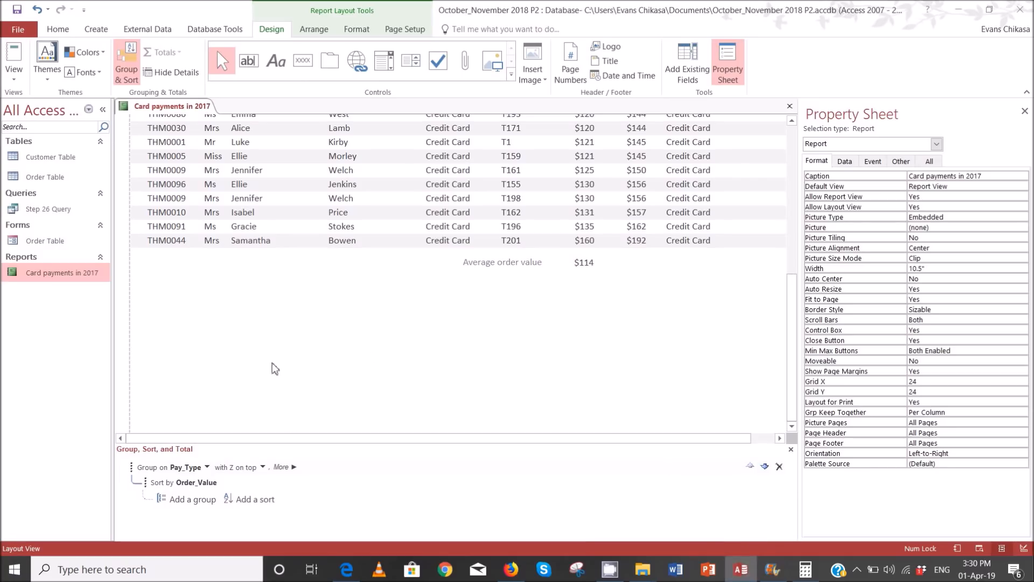
{"action": "left_click", "coordinate": [14, 70]}
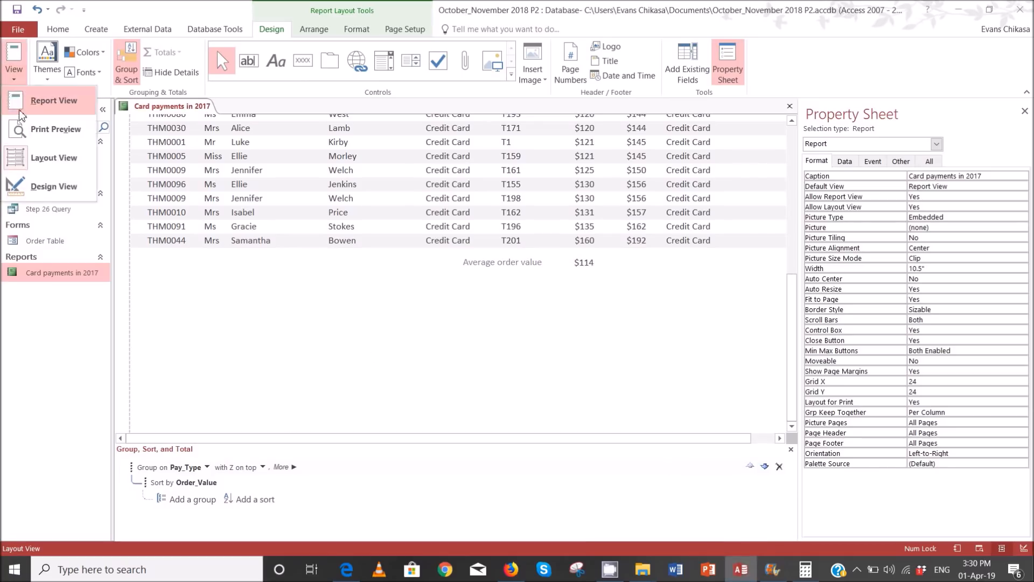
{"action": "left_click", "coordinate": [63, 155]}
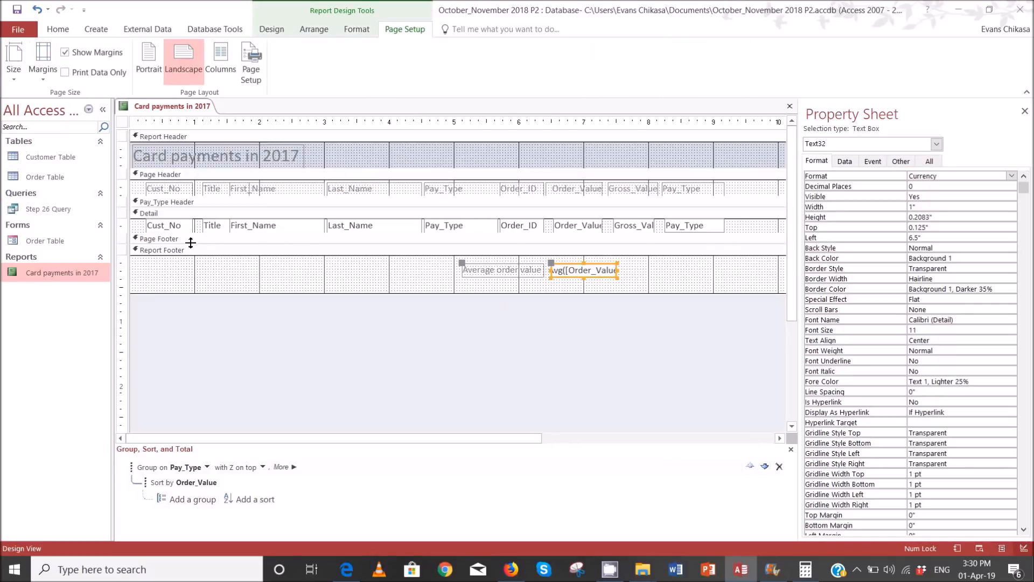
{"action": "left_click_drag", "start_coordinate": [205, 251], "coordinate": [240, 274]}
{"action": "left_click", "coordinate": [57, 29]}
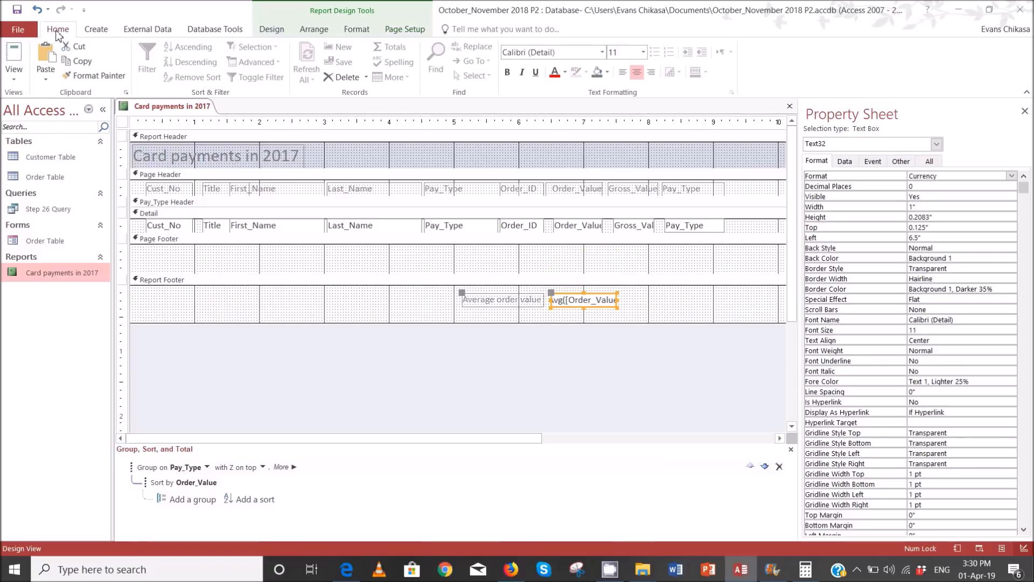
{"action": "left_click", "coordinate": [271, 29]}
{"action": "left_click", "coordinate": [276, 61]}
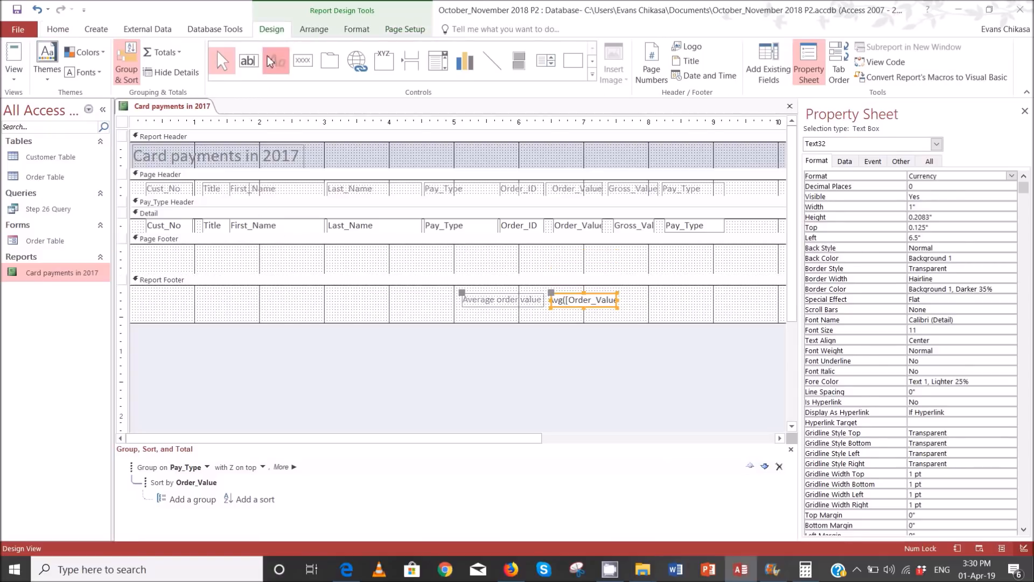
{"action": "left_click_drag", "start_coordinate": [147, 249], "coordinate": [316, 270]}
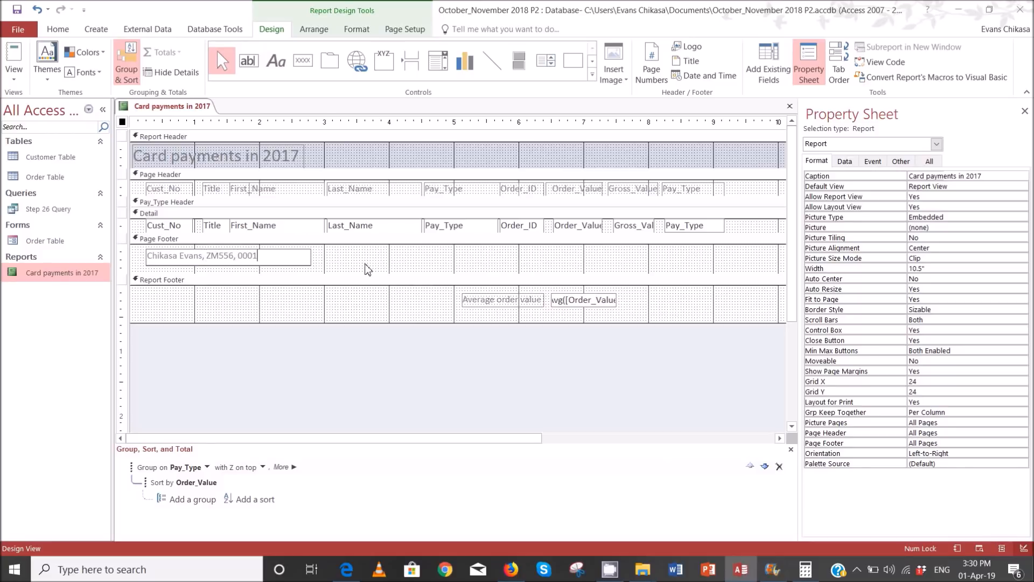
Step: Show the report in Report View, check the candidate details at the end of the report, and return to Design View
{"action": "left_click", "coordinate": [17, 75]}
{"action": "left_click", "coordinate": [60, 98]}
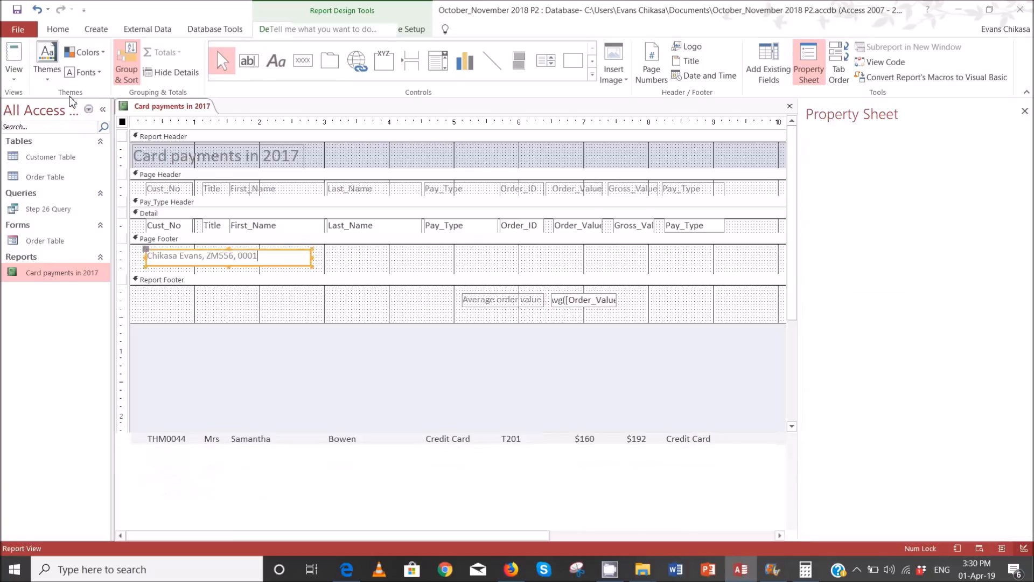
{"action": "scroll", "coordinate": [586, 345], "scroll_direction": "down", "scroll_amount": 3}
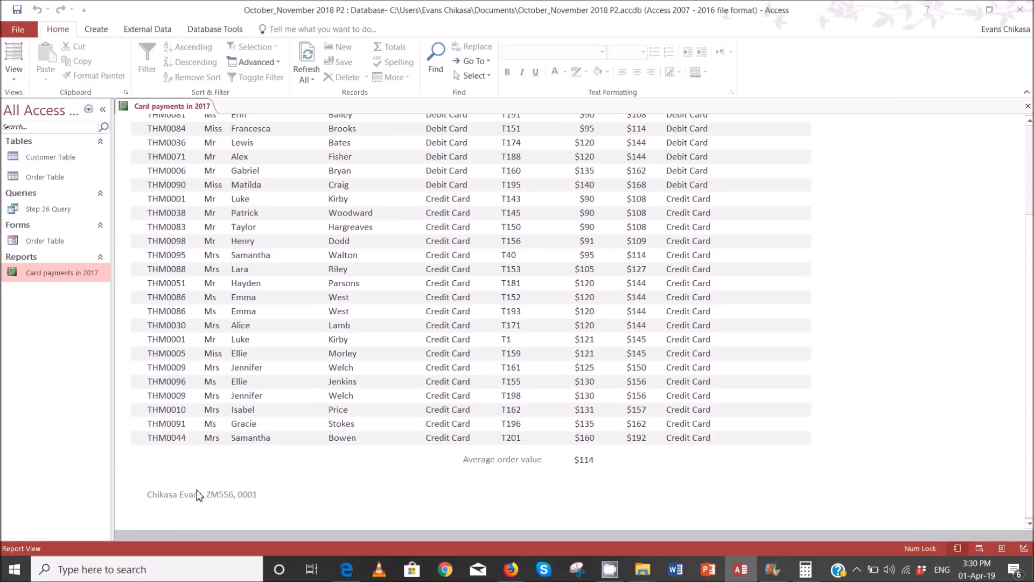
{"action": "left_click", "coordinate": [14, 73]}
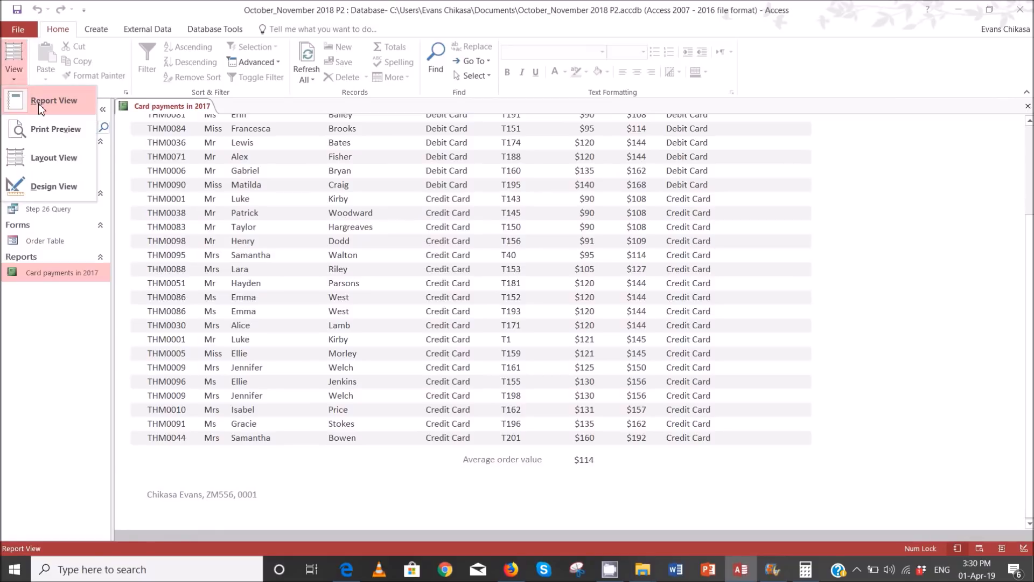
{"action": "left_click", "coordinate": [43, 188]}
Step: Switch to the exam PDF in Edge and highlight the Printout 2 and Evidence 7 instructions
{"action": "left_click", "coordinate": [364, 530]}
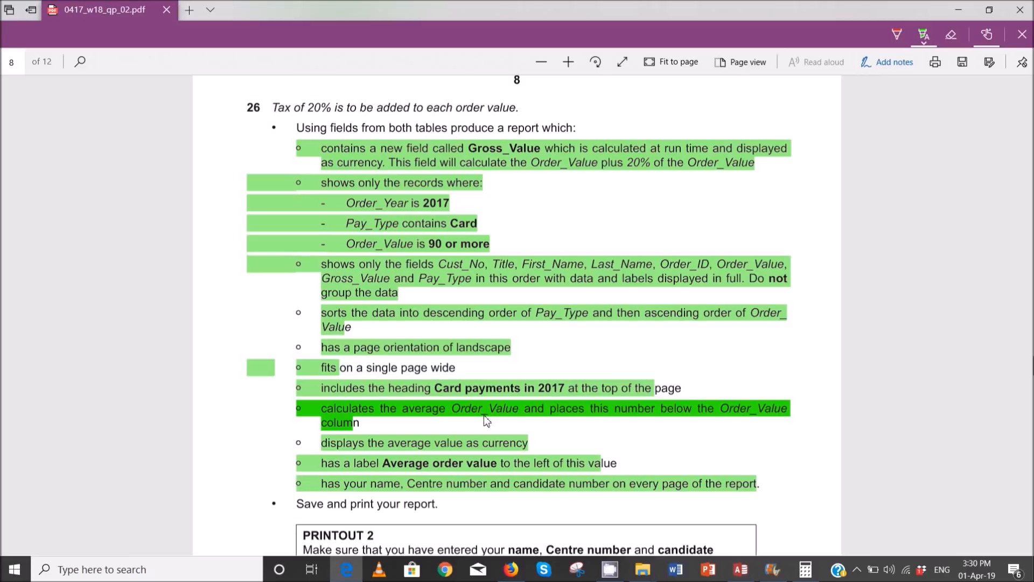
{"action": "scroll", "coordinate": [484, 417], "scroll_direction": "down", "scroll_amount": 5}
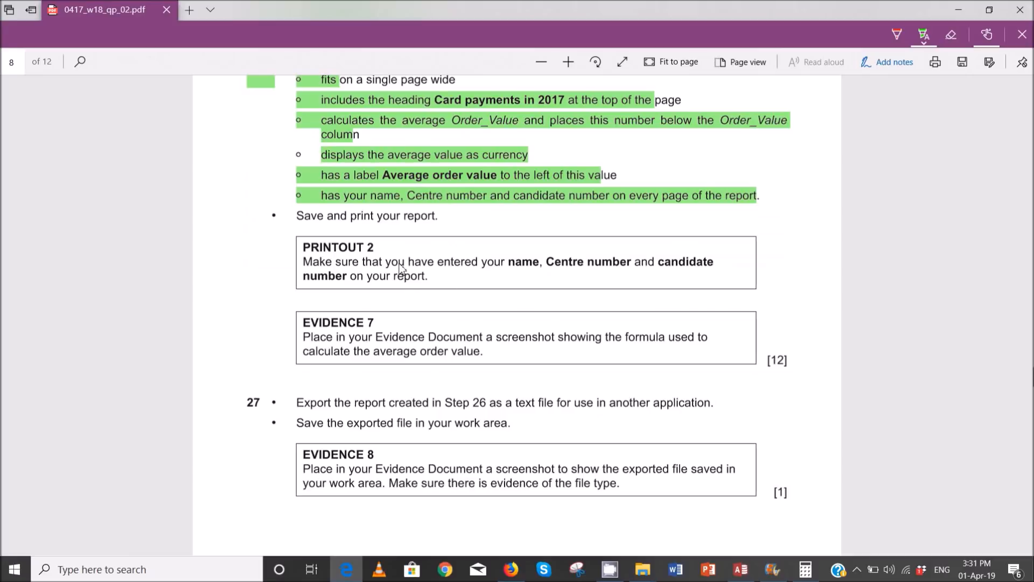
{"action": "left_click_drag", "start_coordinate": [323, 263], "coordinate": [435, 285]}
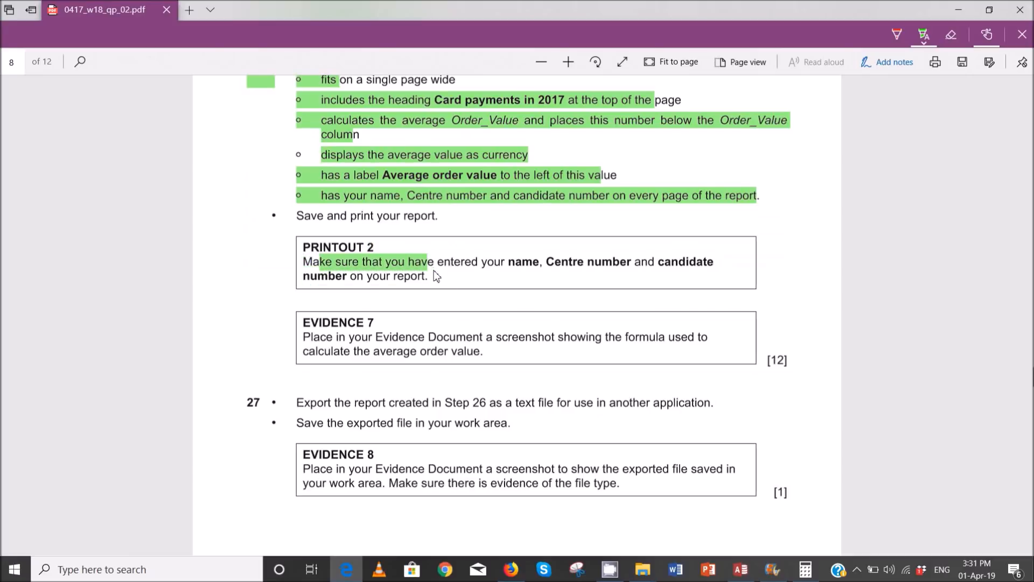
{"action": "left_click_drag", "start_coordinate": [334, 336], "coordinate": [406, 351]}
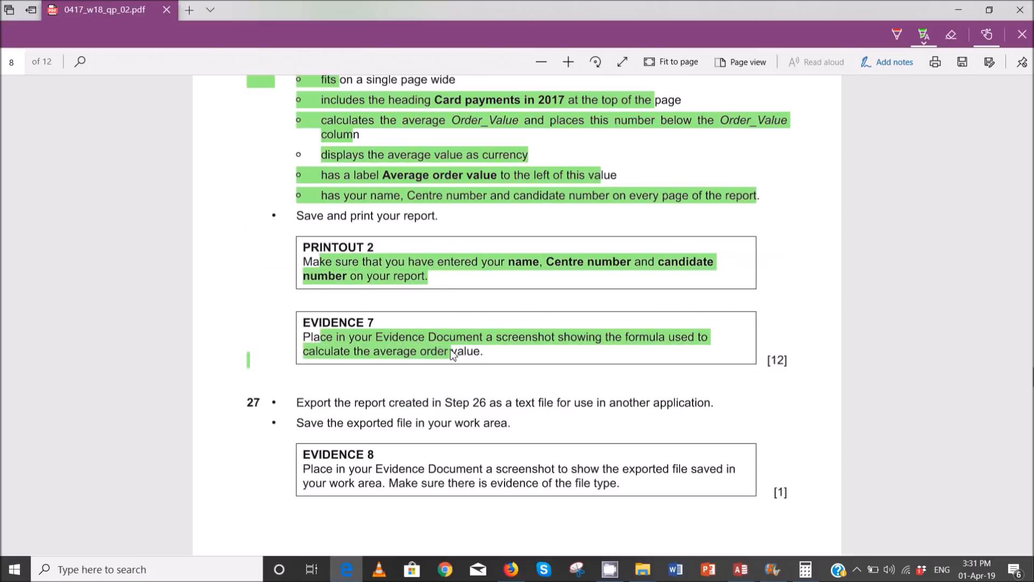
Step: Switch to Access and widen the average text box in the Report Footer to 1.625" so its whole formula shows
{"action": "left_click", "coordinate": [753, 567]}
{"action": "left_click", "coordinate": [560, 305]}
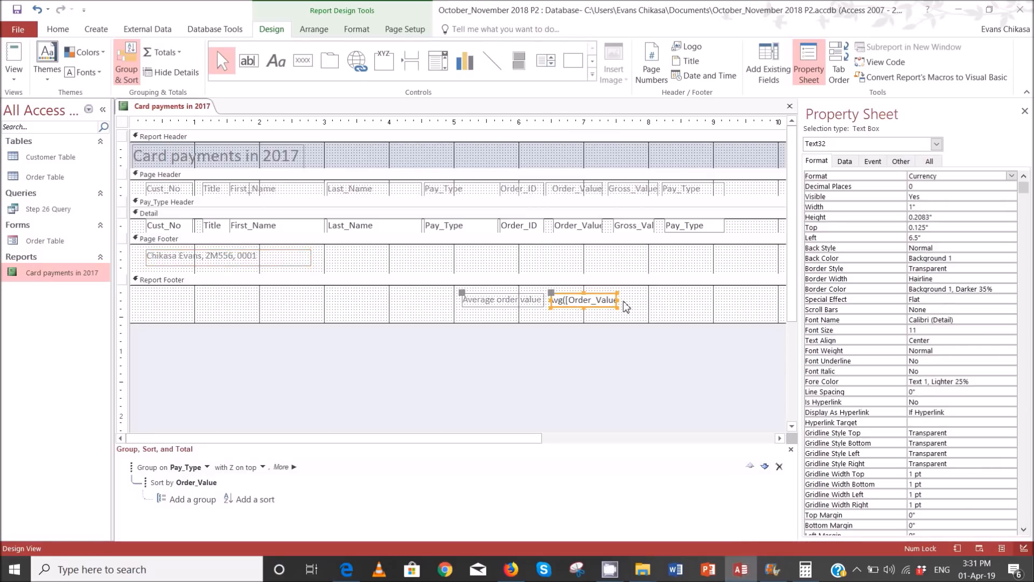
{"action": "left_click_drag", "start_coordinate": [619, 306], "coordinate": [659, 301]}
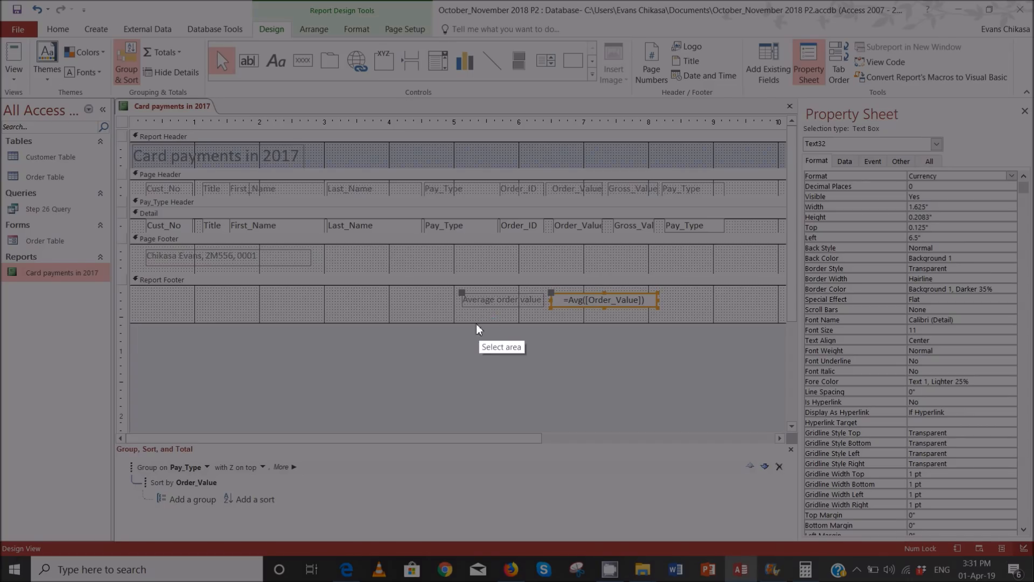
Step: Frame the Average order value label and formula for a screenshot, close the capture, and undo the text box widening
{"action": "left_click_drag", "start_coordinate": [438, 281], "coordinate": [673, 320]}
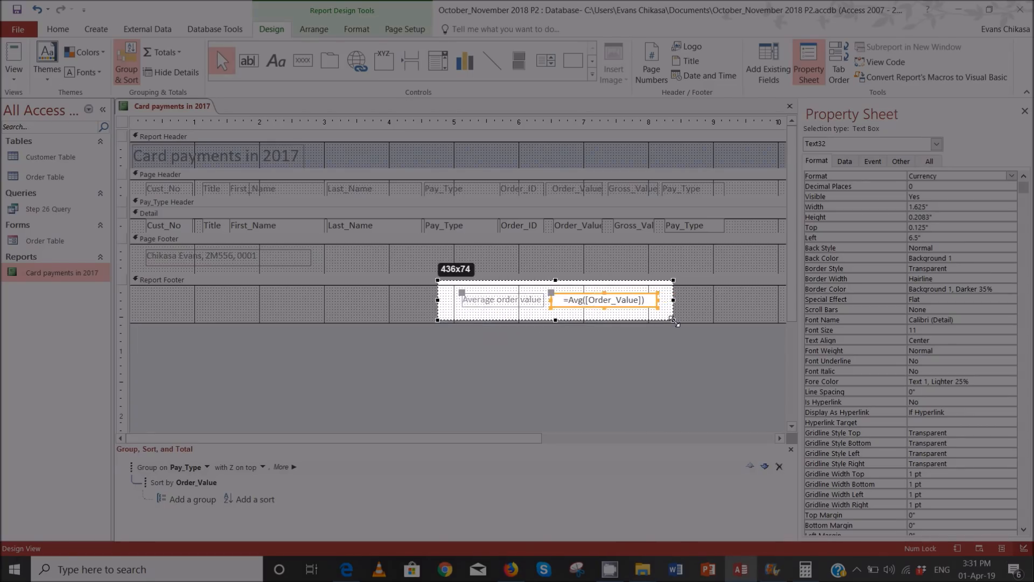
{"action": "left_click_drag", "start_coordinate": [674, 320], "coordinate": [673, 320]}
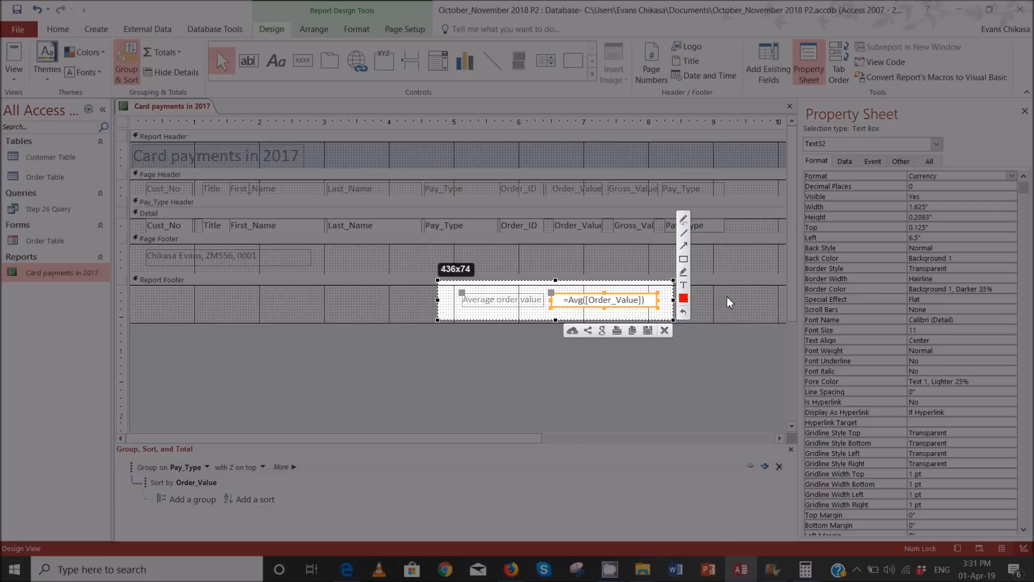
{"action": "left_click", "coordinate": [664, 331]}
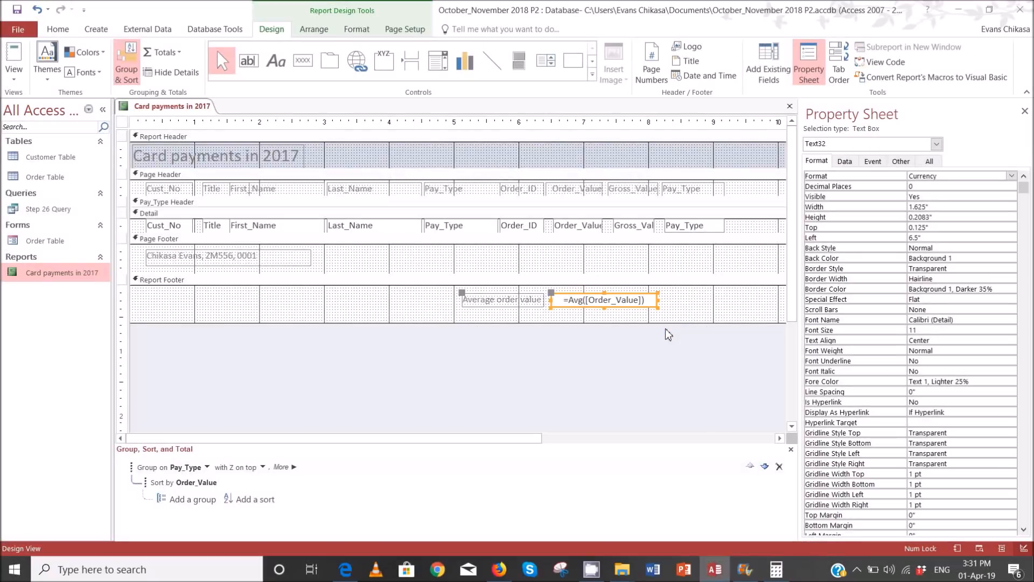
{"action": "key", "text": "ctrl+z"}
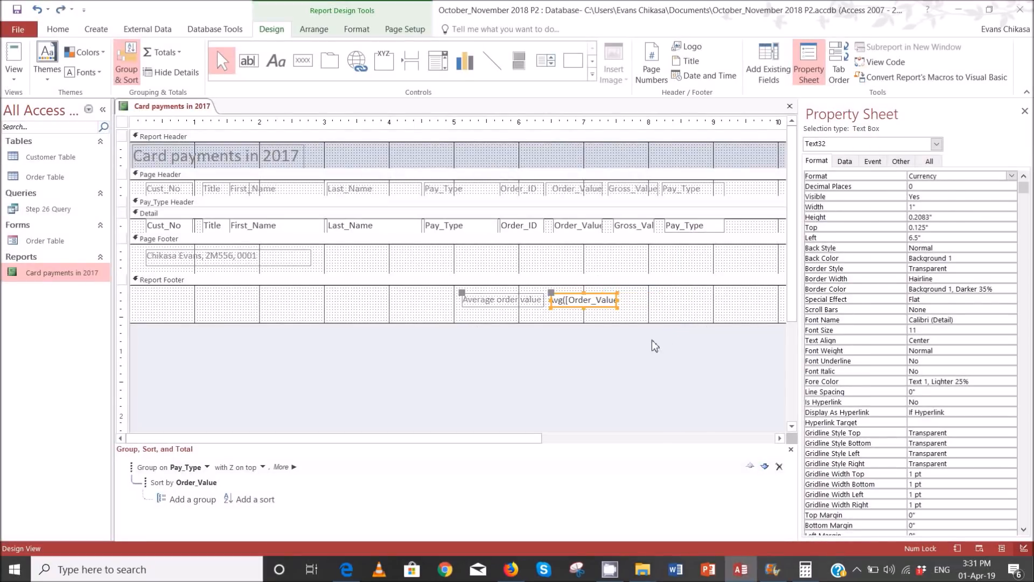
{"action": "left_click", "coordinate": [665, 305]}
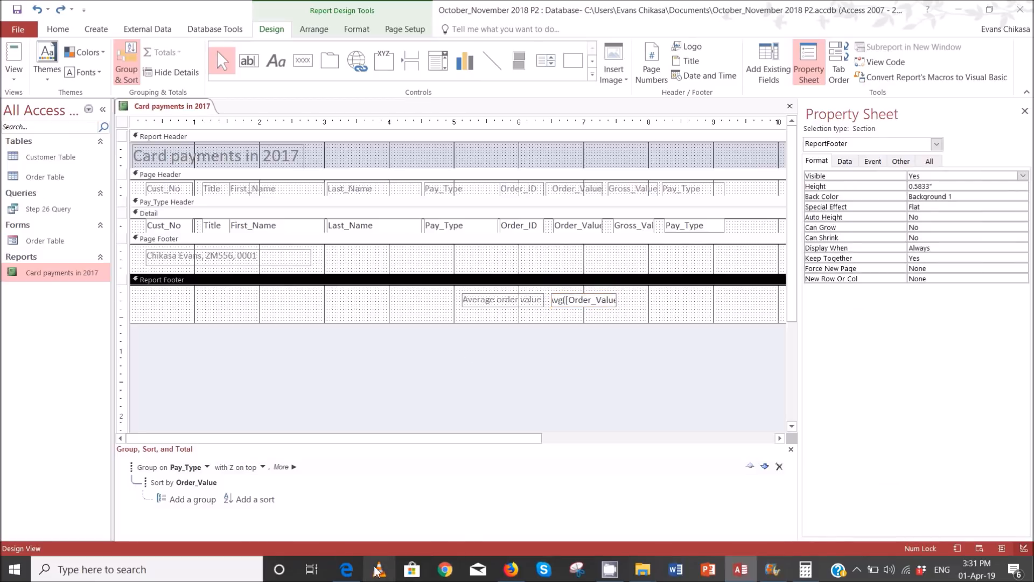
Step: Switch to the exam PDF in Edge and highlight the step 27 instructions on exporting the report as a text file
{"action": "left_click", "coordinate": [346, 570]}
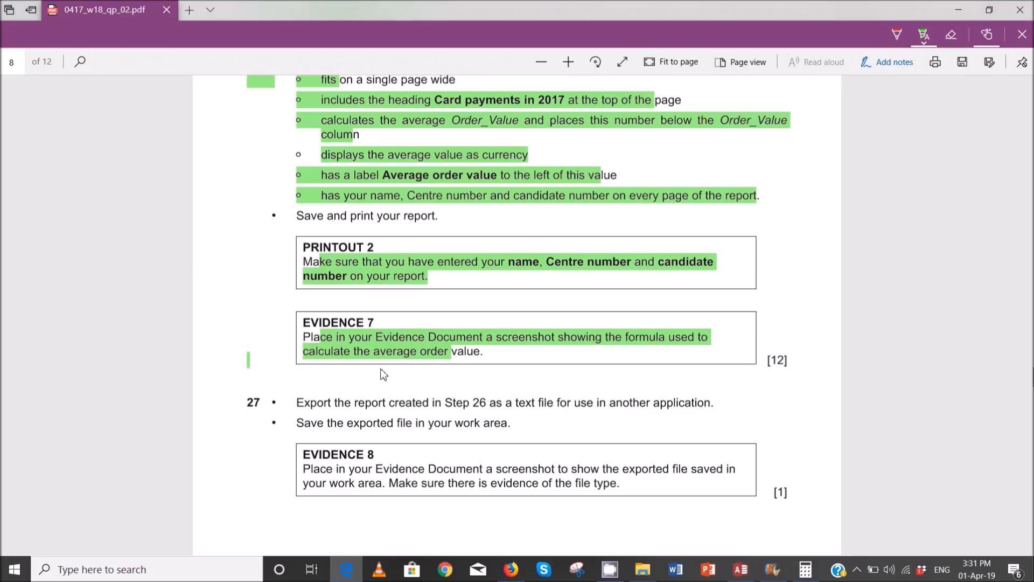
{"action": "scroll", "coordinate": [385, 377], "scroll_direction": "down", "scroll_amount": 3}
{"action": "left_click_drag", "start_coordinate": [300, 262], "coordinate": [396, 281]}
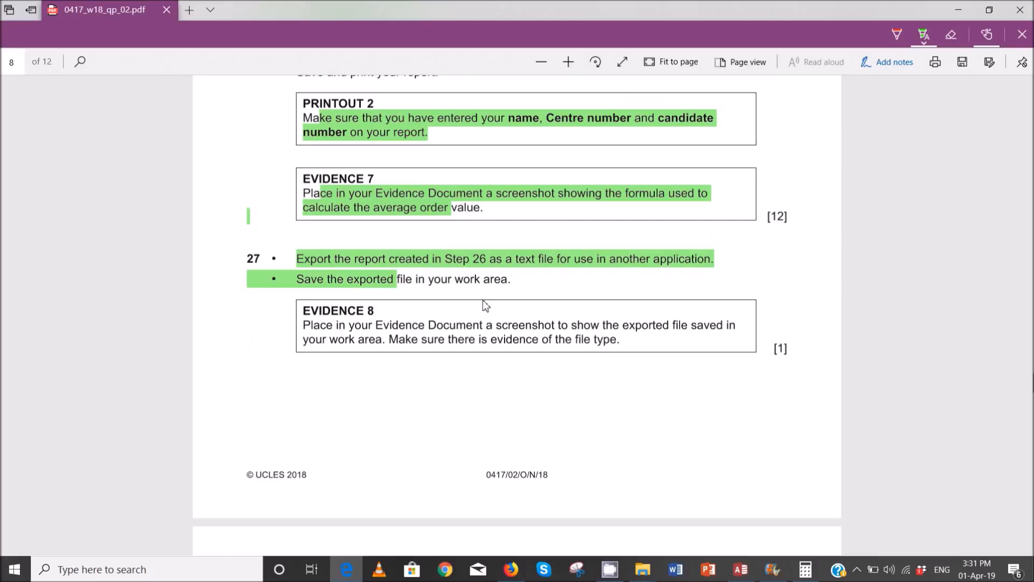
Step: Switch to Access and export the report as text file "Card payments in 2017" to the 0417_w18_sf_02 folder with Windows (default) encoding, without saving export steps
{"action": "mouse_move", "coordinate": [748, 576]}
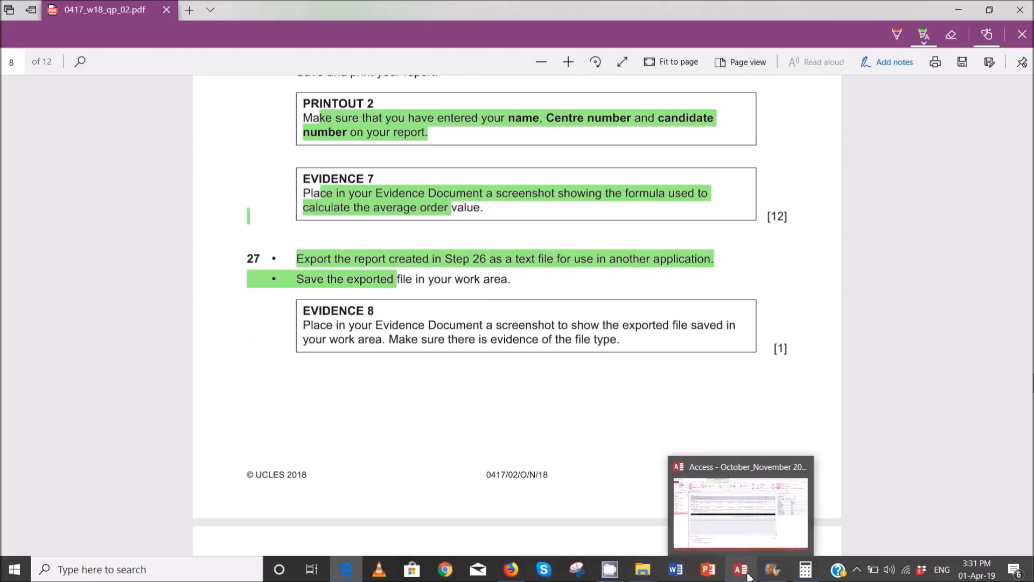
{"action": "left_click", "coordinate": [739, 525]}
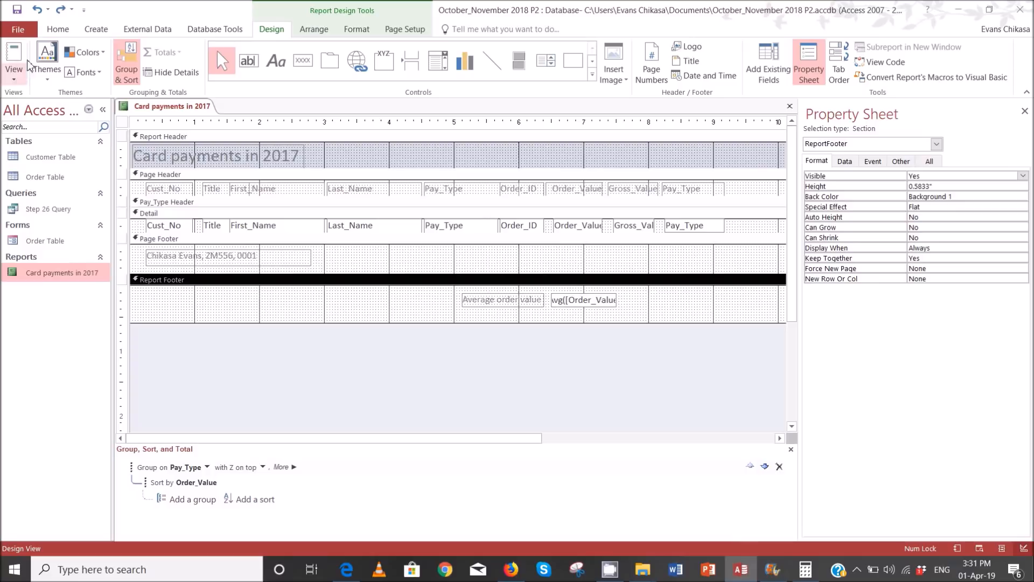
{"action": "right_click", "coordinate": [59, 273]}
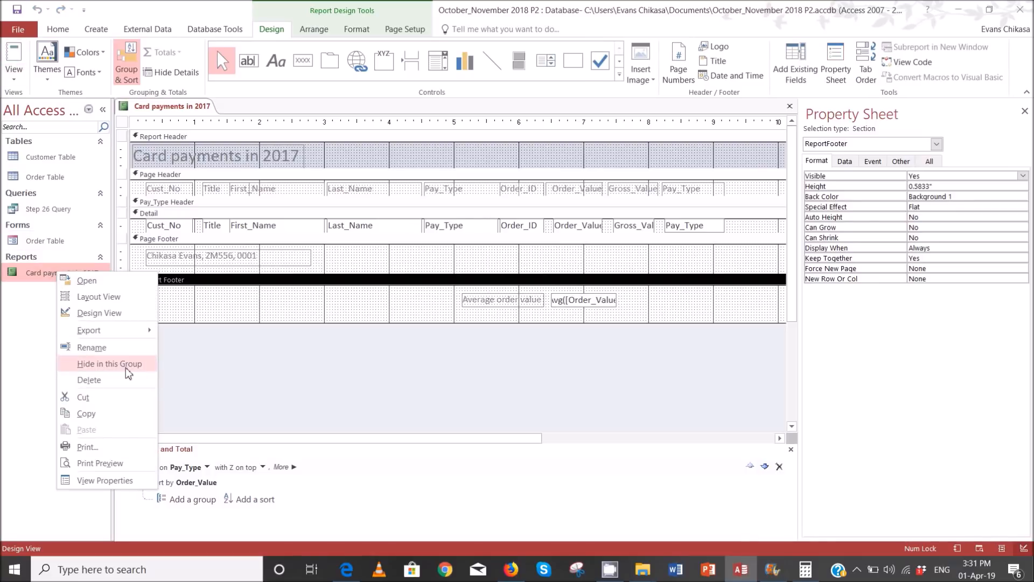
{"action": "mouse_move", "coordinate": [118, 330]}
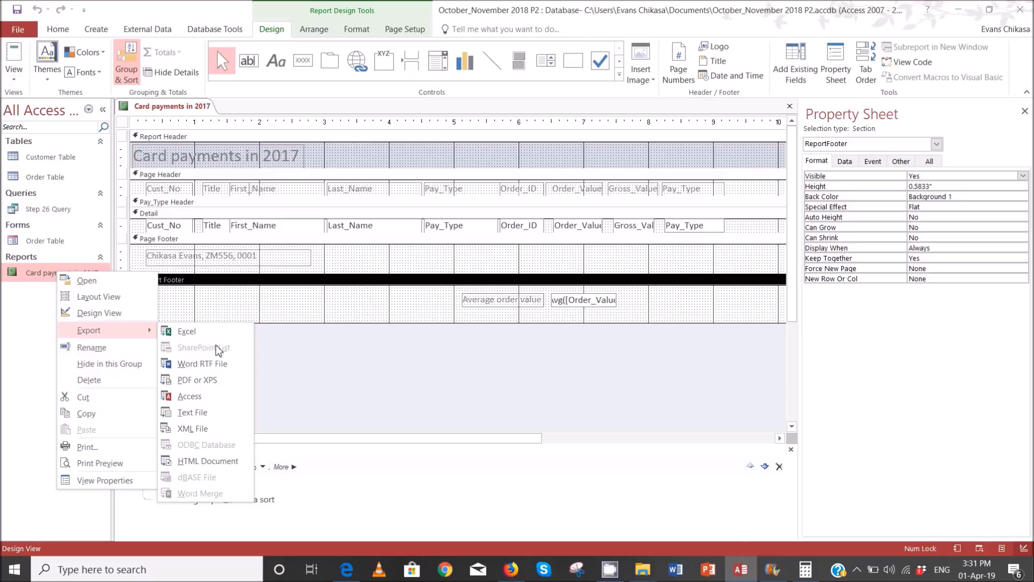
{"action": "left_click", "coordinate": [191, 415]}
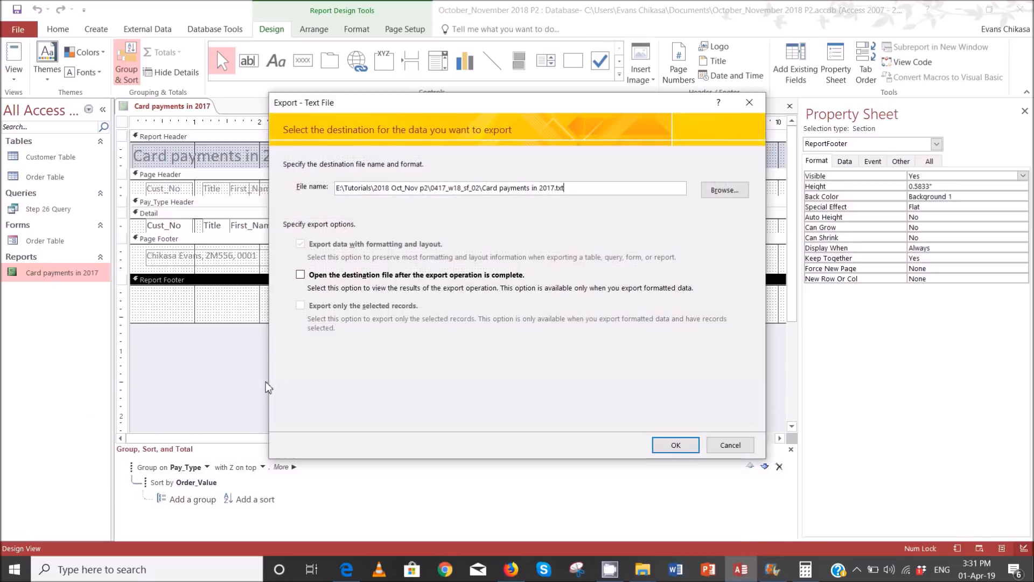
{"action": "left_click", "coordinate": [707, 192]}
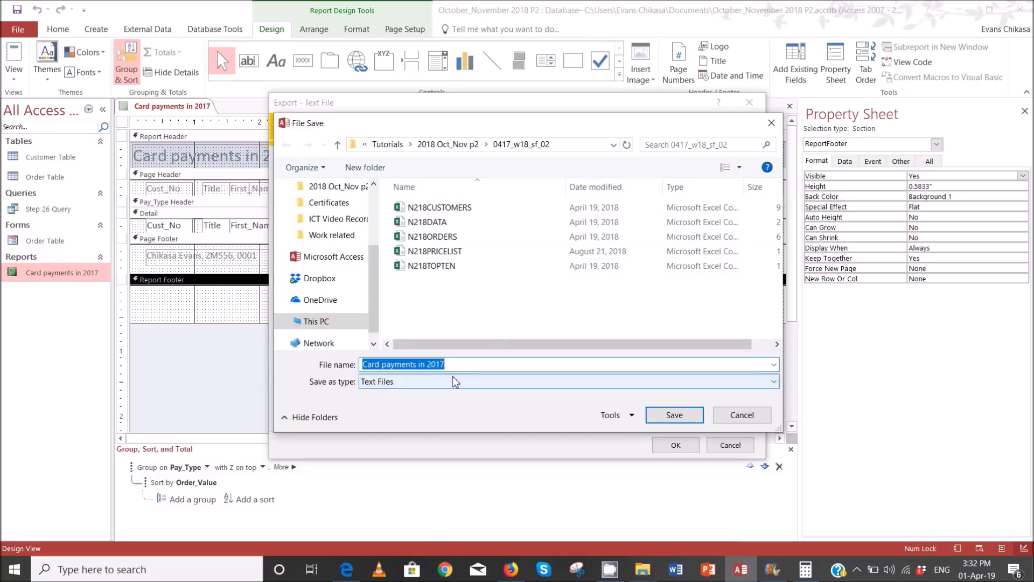
{"action": "left_click", "coordinate": [673, 416]}
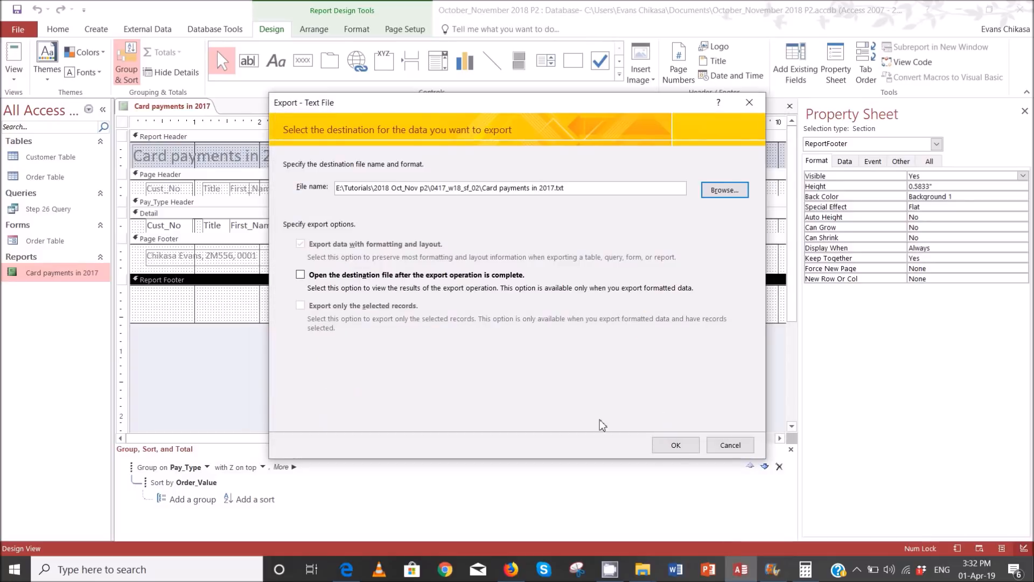
{"action": "left_click", "coordinate": [680, 449]}
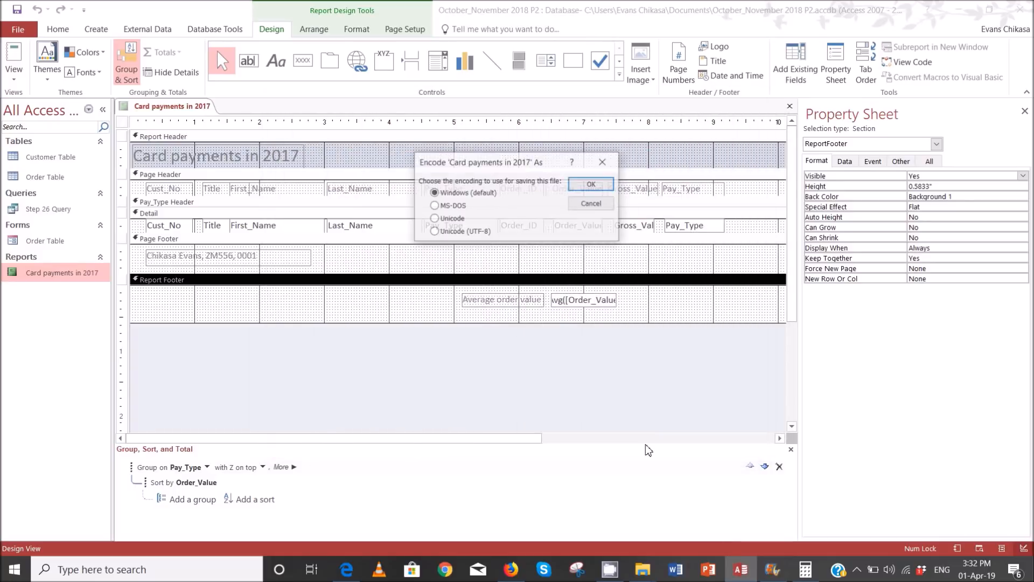
{"action": "left_click", "coordinate": [588, 185]}
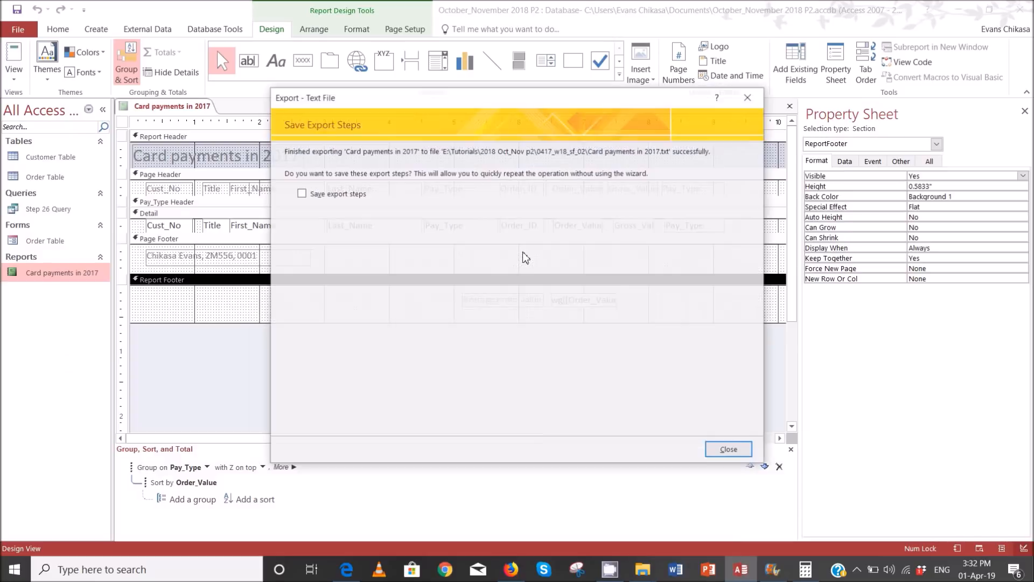
{"action": "left_click", "coordinate": [728, 451]}
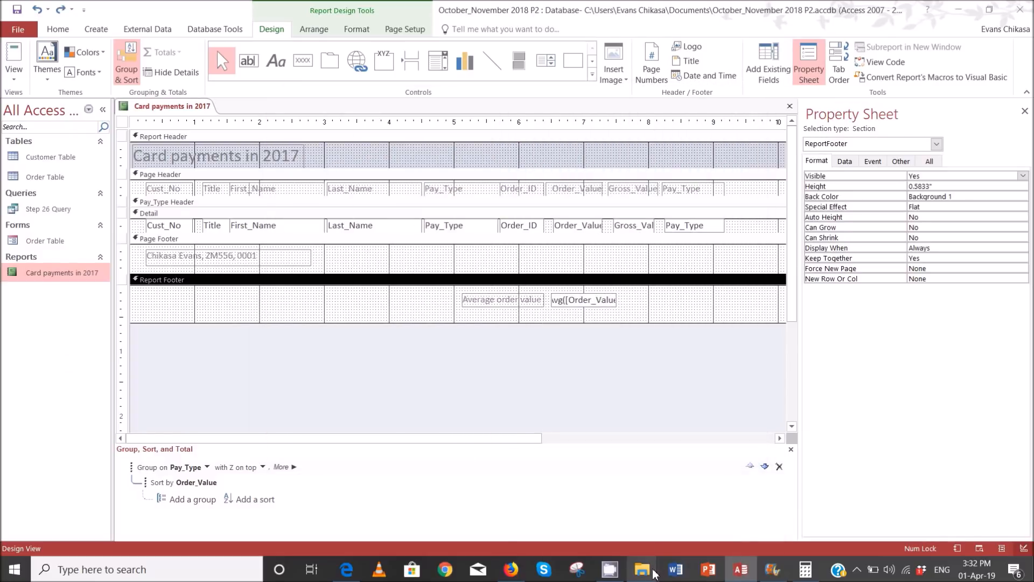
Step: Switch to File Explorer, check the exported "Card payments in 2017" file and its type in the 0417_w18_sf_02 folder, and minimize the window
{"action": "mouse_move", "coordinate": [642, 570]}
{"action": "left_click", "coordinate": [628, 525]}
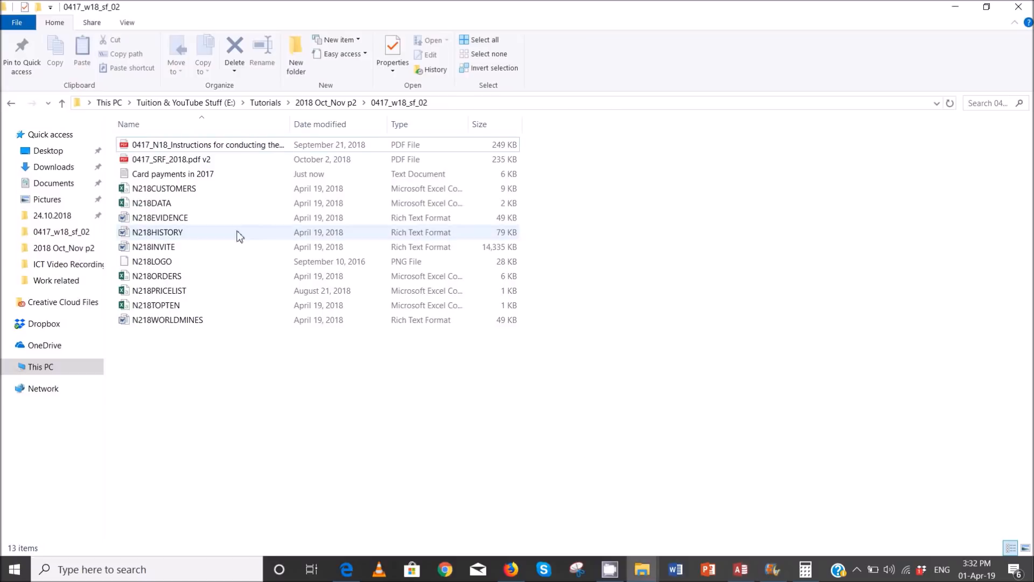
{"action": "left_click", "coordinate": [204, 176]}
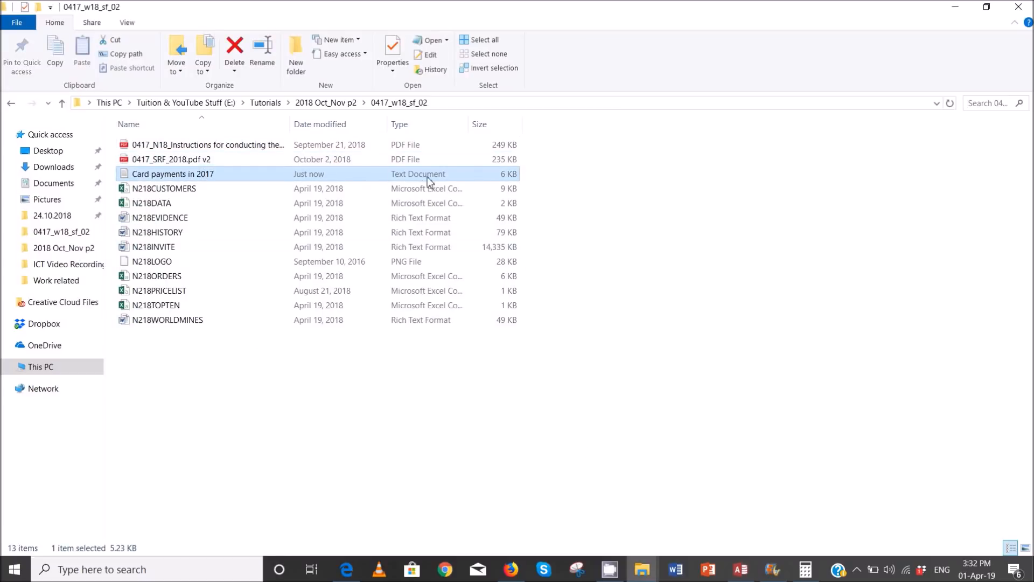
{"action": "left_click", "coordinate": [951, 13]}
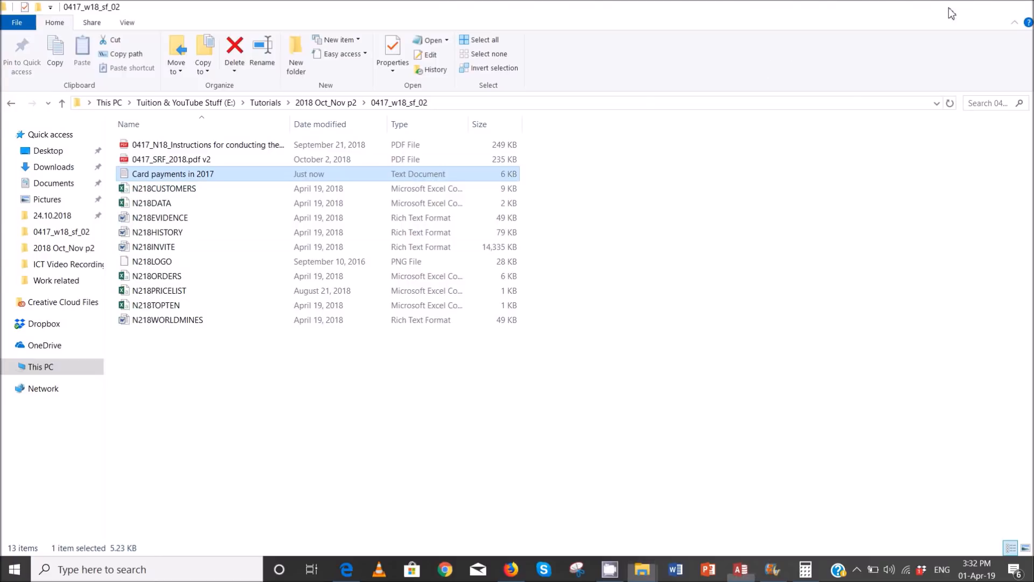
Step: Check the Evidence 8 requirement in the exam PDF, frame the File Explorer listing for a screenshot with an arrow at "Card payments in 2017", and close the capture
{"action": "left_click", "coordinate": [346, 569]}
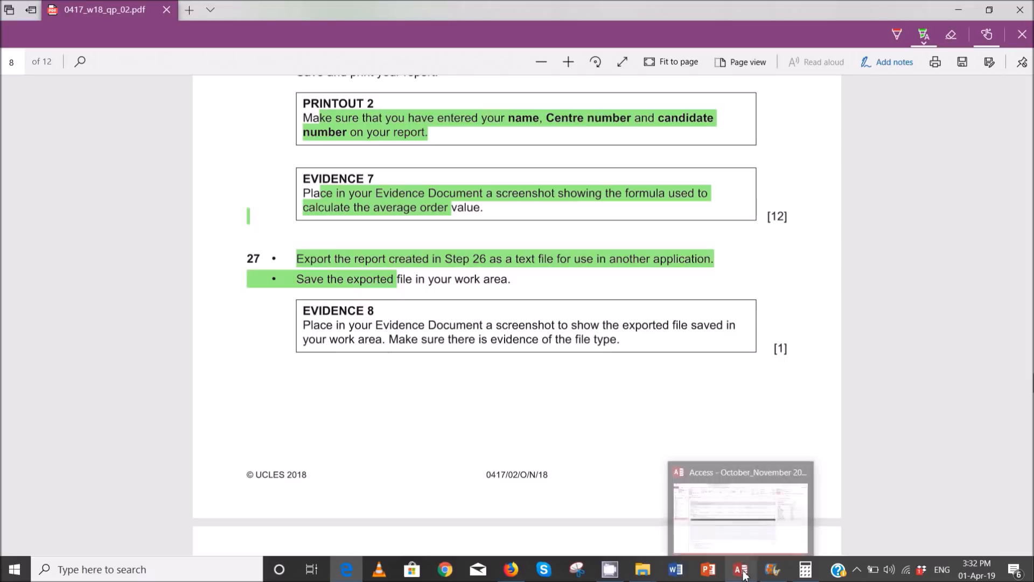
{"action": "mouse_move", "coordinate": [611, 572]}
{"action": "mouse_move", "coordinate": [643, 570]}
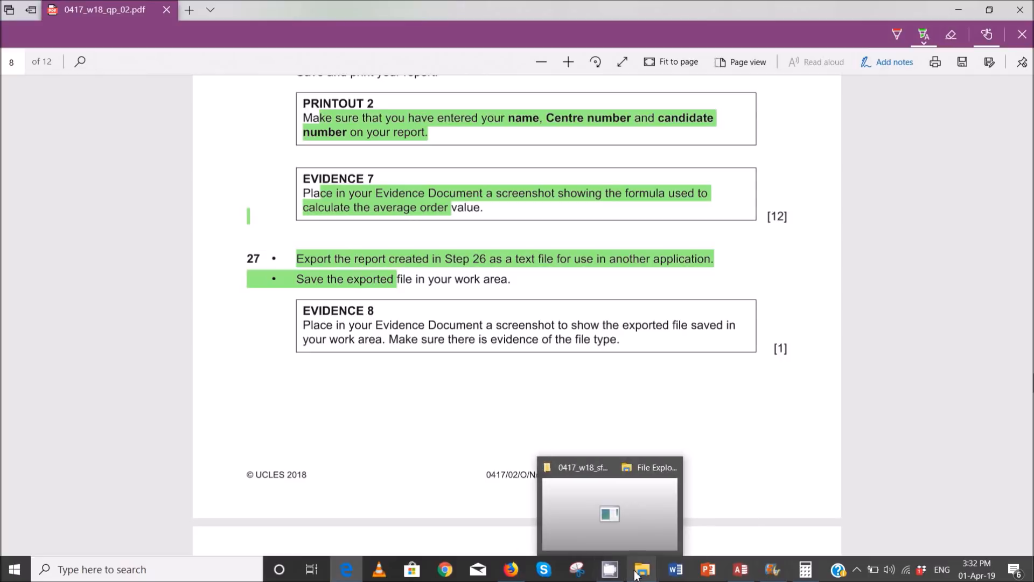
{"action": "left_click", "coordinate": [619, 525]}
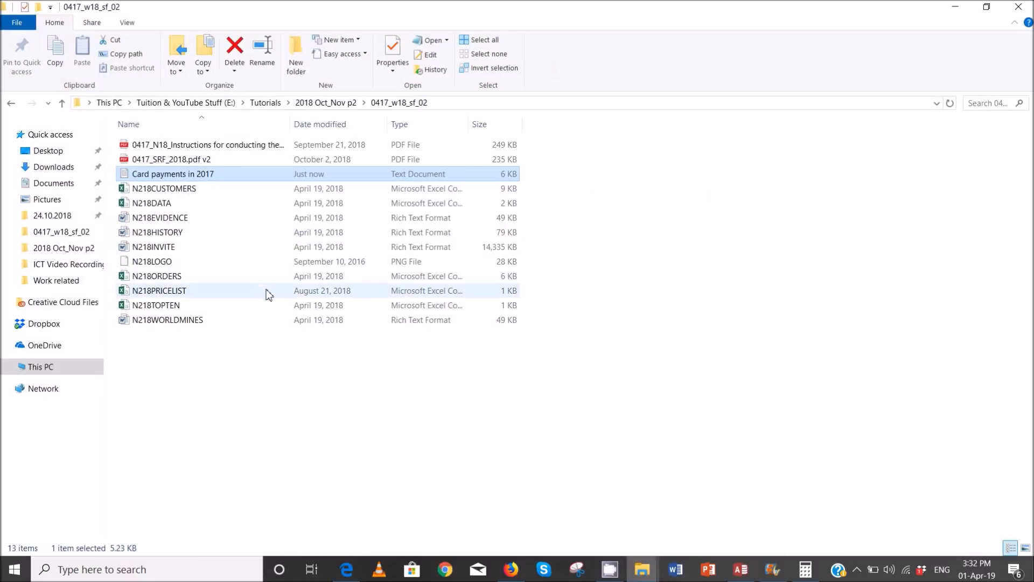
{"action": "key", "text": "Print"}
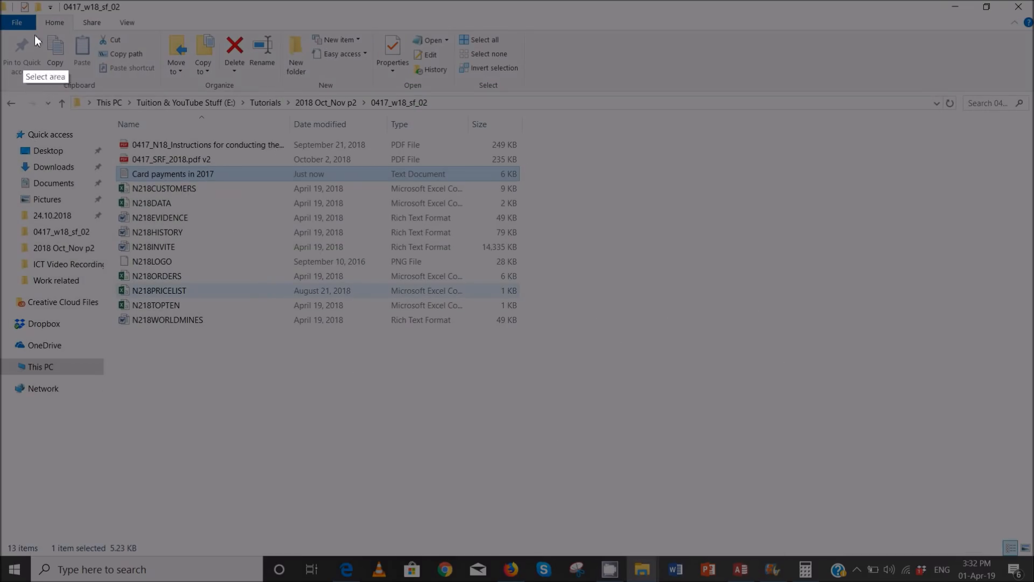
{"action": "mouse_move", "coordinate": [1, 0]}
{"action": "left_mouse_down"}
{"action": "mouse_move", "coordinate": [486, 347]}
{"action": "mouse_move", "coordinate": [534, 334]}
{"action": "left_mouse_up"}
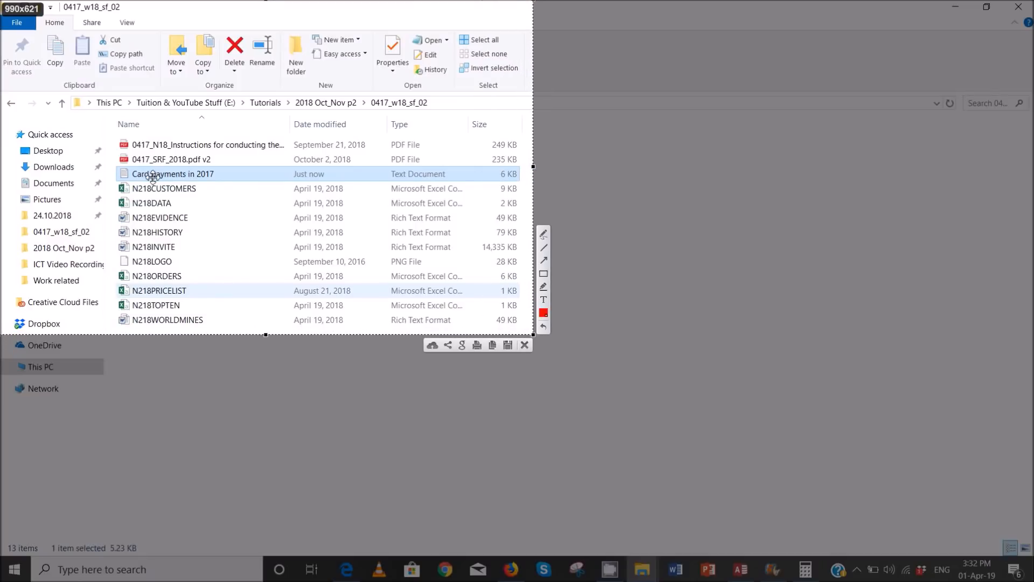
{"action": "left_click", "coordinate": [544, 261]}
{"action": "mouse_move", "coordinate": [335, 255]}
{"action": "left_mouse_down"}
{"action": "mouse_move", "coordinate": [260, 202]}
{"action": "mouse_move", "coordinate": [249, 178]}
{"action": "left_mouse_up"}
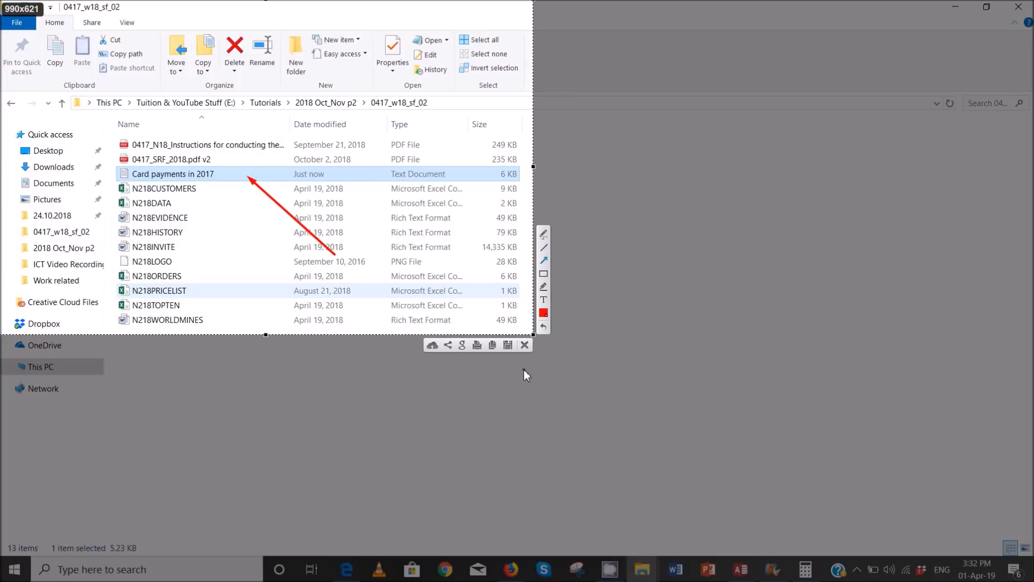
{"action": "left_click", "coordinate": [524, 345]}
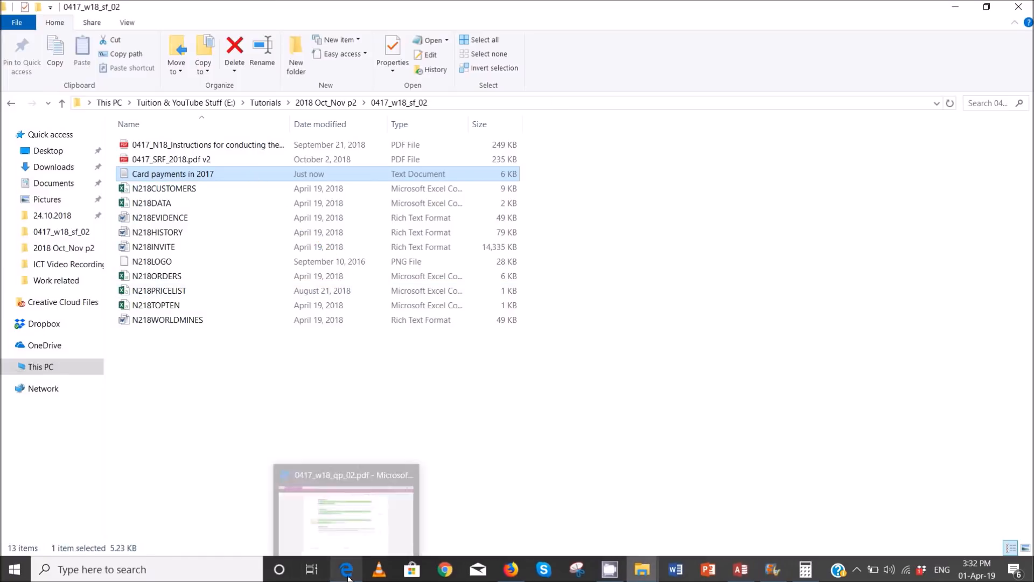
Step: Switch to the exam PDF in Edge and highlight step 28's record criteria, the 2-column, 4-row, 8-label layout and the "VIP Invitation" heading
{"action": "left_click", "coordinate": [348, 575]}
{"action": "scroll", "coordinate": [417, 414], "scroll_direction": "down", "scroll_amount": 10}
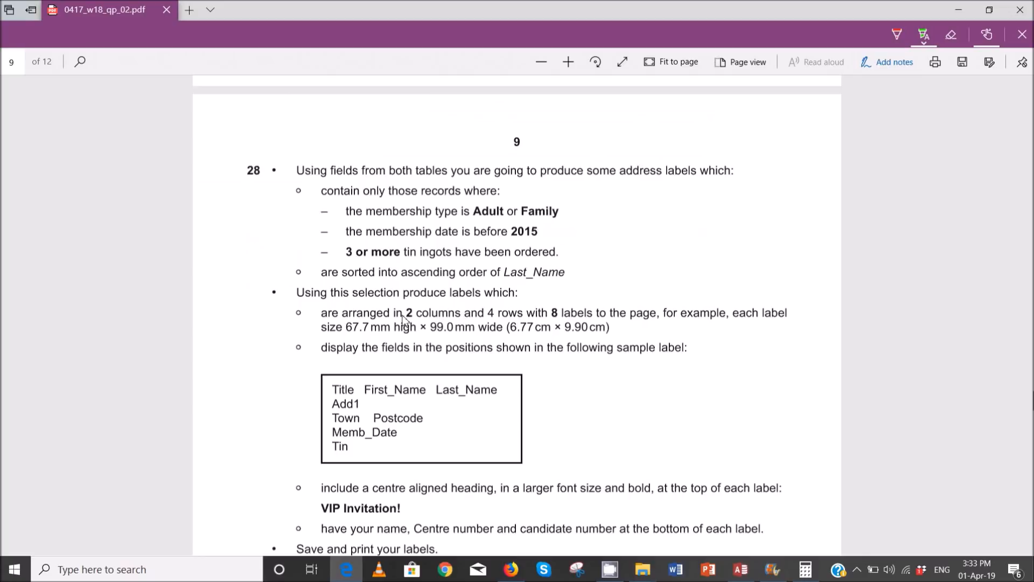
{"action": "left_click_drag", "start_coordinate": [402, 318], "coordinate": [639, 318]}
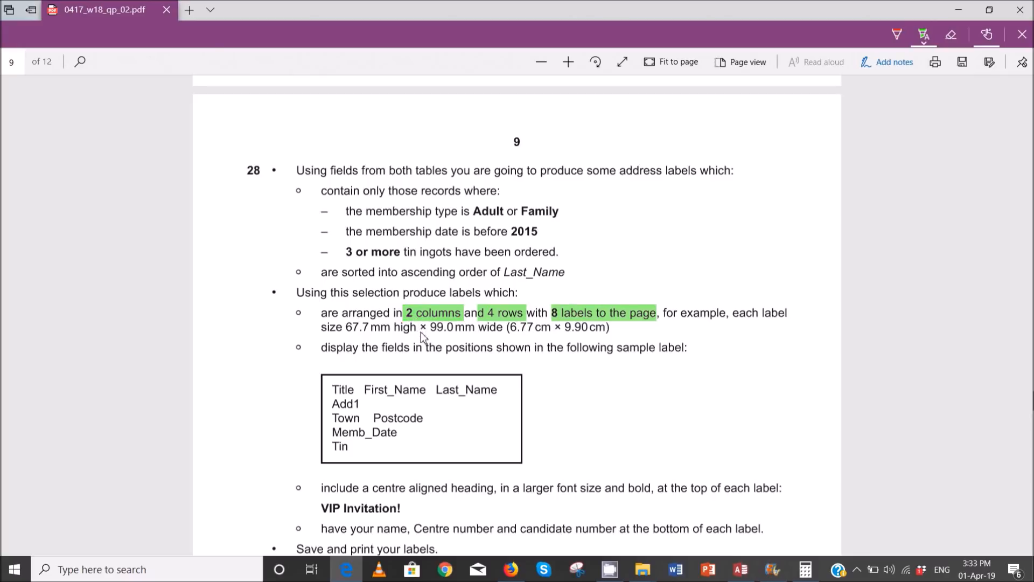
{"action": "scroll", "coordinate": [409, 380], "scroll_direction": "down", "scroll_amount": 1}
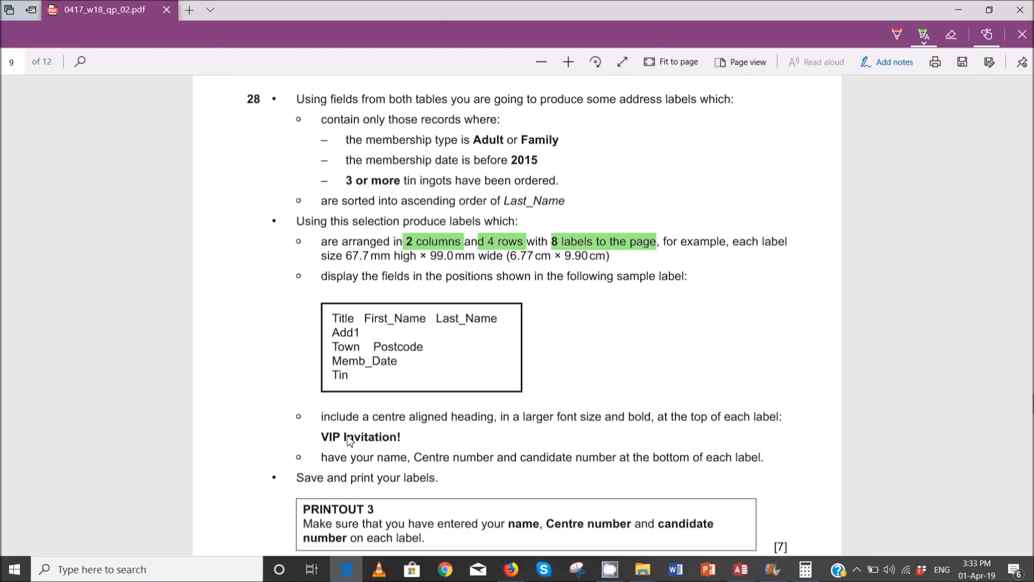
{"action": "left_click_drag", "start_coordinate": [324, 439], "coordinate": [392, 441]}
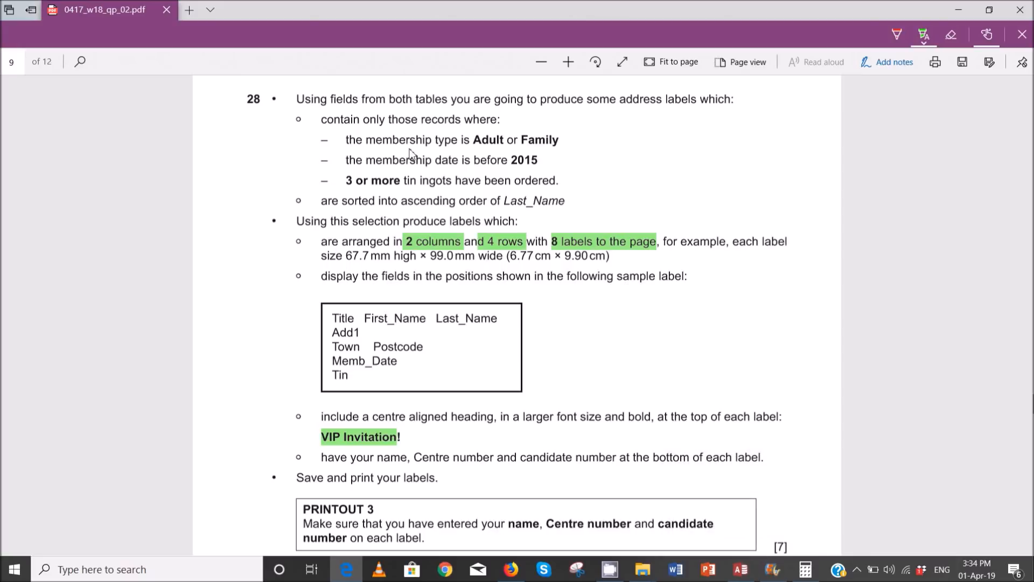
{"action": "mouse_move", "coordinate": [300, 100]}
{"action": "left_mouse_down"}
{"action": "mouse_move", "coordinate": [578, 199]}
{"action": "mouse_move", "coordinate": [584, 188]}
{"action": "mouse_move", "coordinate": [584, 203]}
{"action": "mouse_move", "coordinate": [583, 189]}
{"action": "left_mouse_up"}
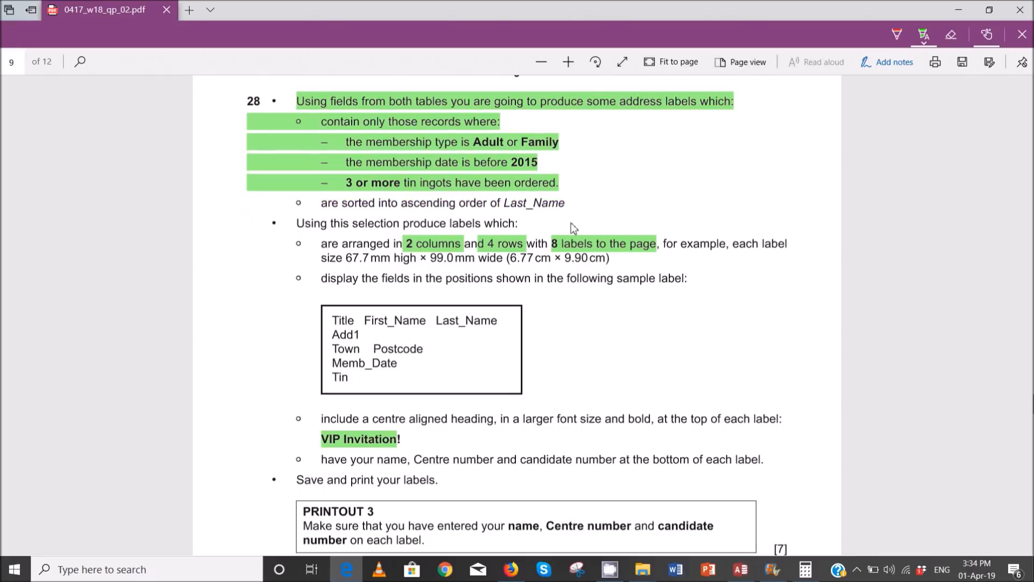
Step: Switch to Access and close the "Card payments in 2017" report
{"action": "left_click", "coordinate": [741, 570]}
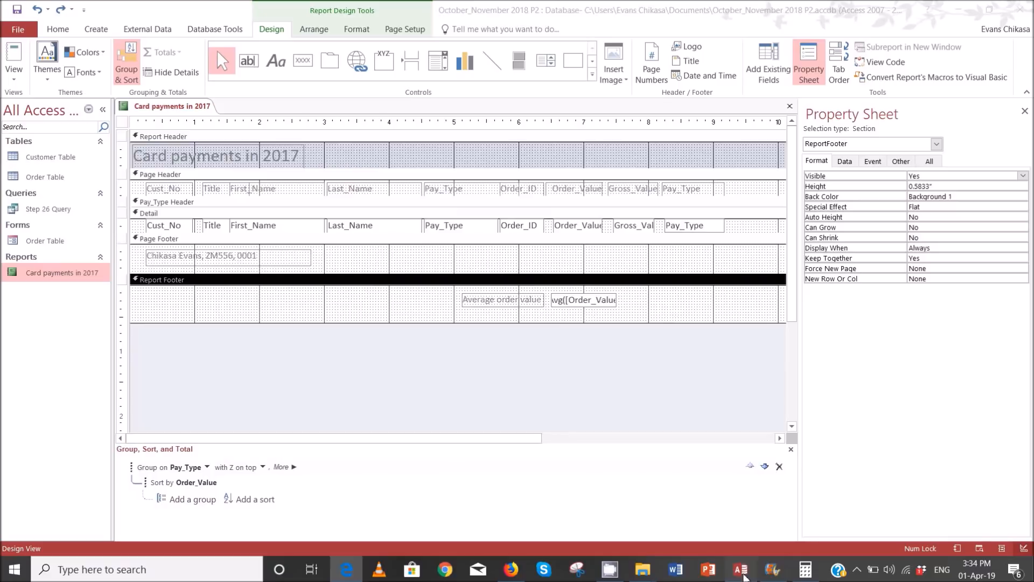
{"action": "right_click", "coordinate": [174, 106]}
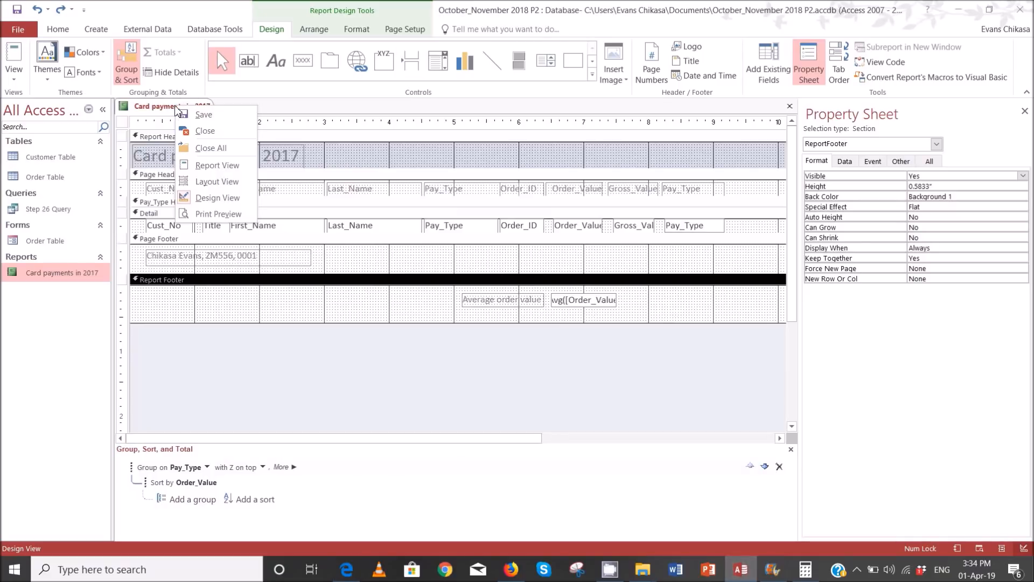
{"action": "left_click", "coordinate": [208, 135]}
{"action": "left_click", "coordinate": [472, 321]}
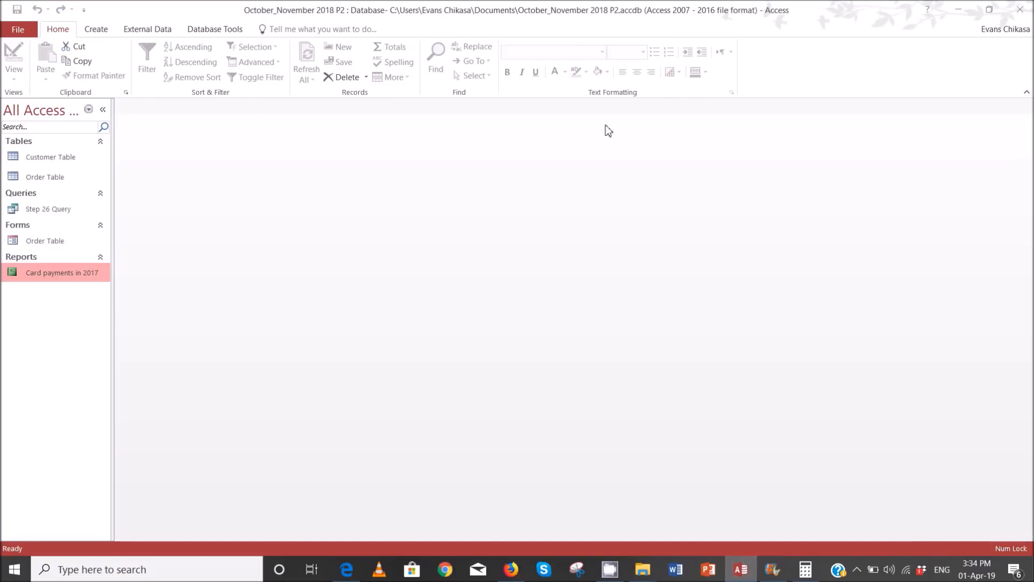
Step: Start the Label Wizard and customize the metric Address Label size to 6.77 cm high by 9.99 cm wide
{"action": "left_click", "coordinate": [106, 29]}
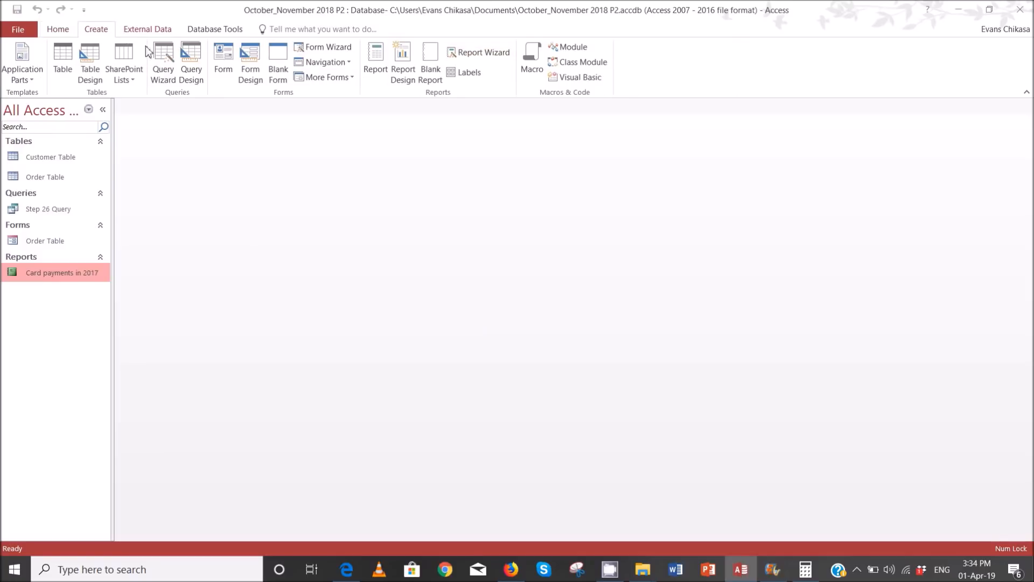
{"action": "left_click", "coordinate": [480, 73]}
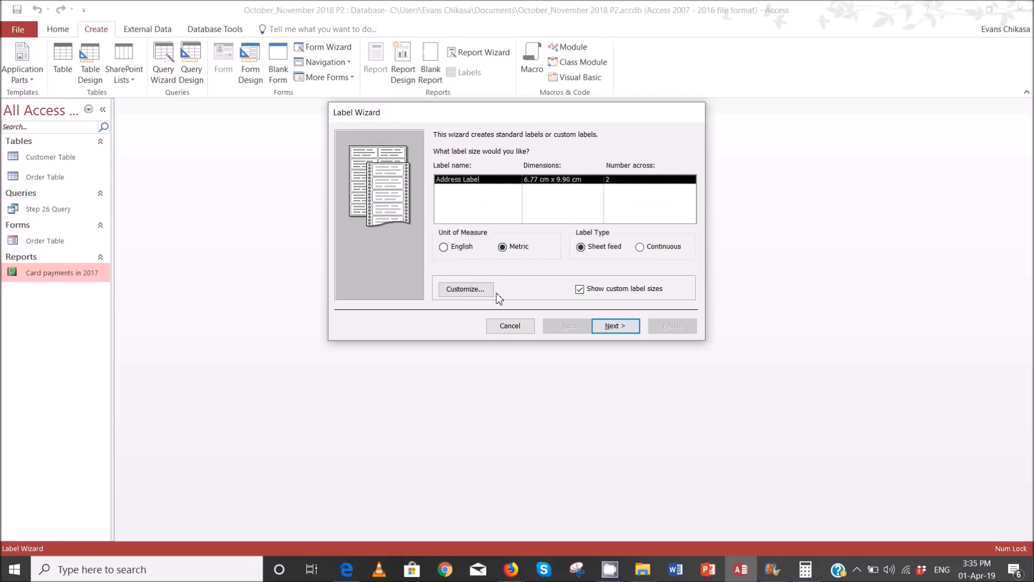
{"action": "left_click", "coordinate": [466, 289]}
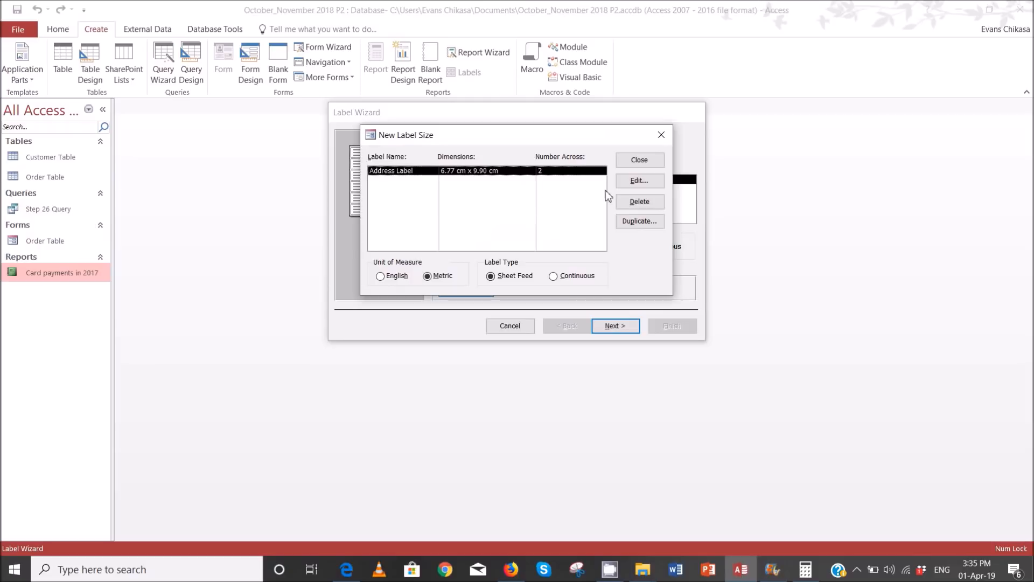
{"action": "left_click", "coordinate": [632, 181]}
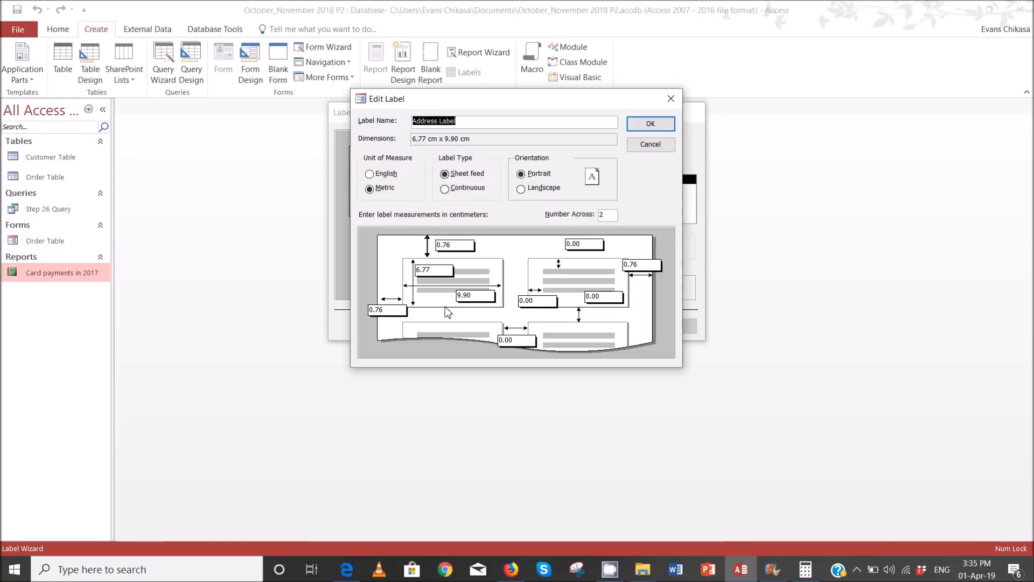
{"action": "left_click_drag", "start_coordinate": [436, 270], "coordinate": [418, 269]}
{"action": "left_click", "coordinate": [485, 298]}
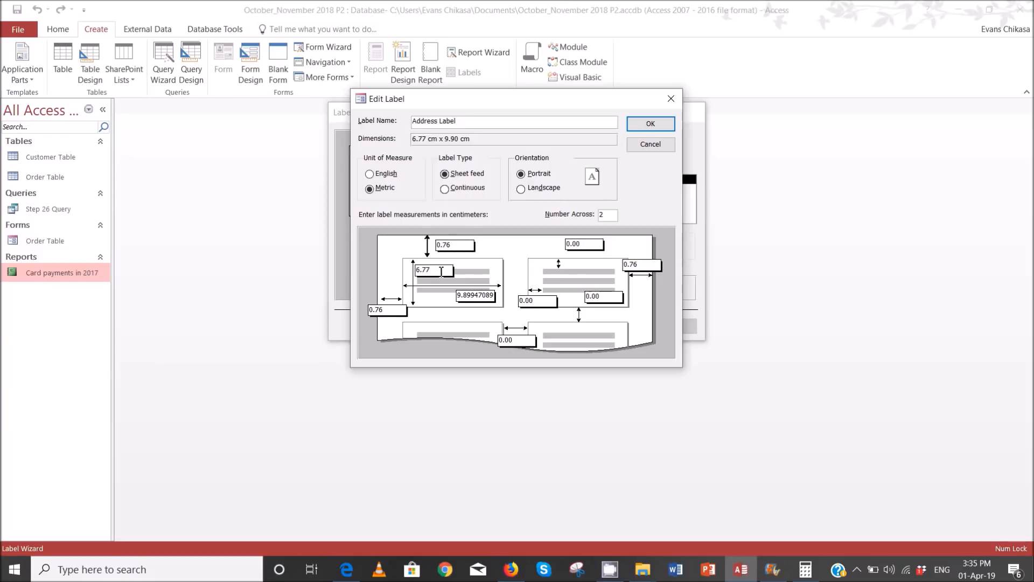
{"action": "left_click_drag", "start_coordinate": [442, 272], "coordinate": [413, 274]}
{"action": "type", "text": "44"}
{"action": "left_click", "coordinate": [476, 295]}
{"action": "double_click", "coordinate": [476, 296]}
{"action": "type", "text": "9.9."}
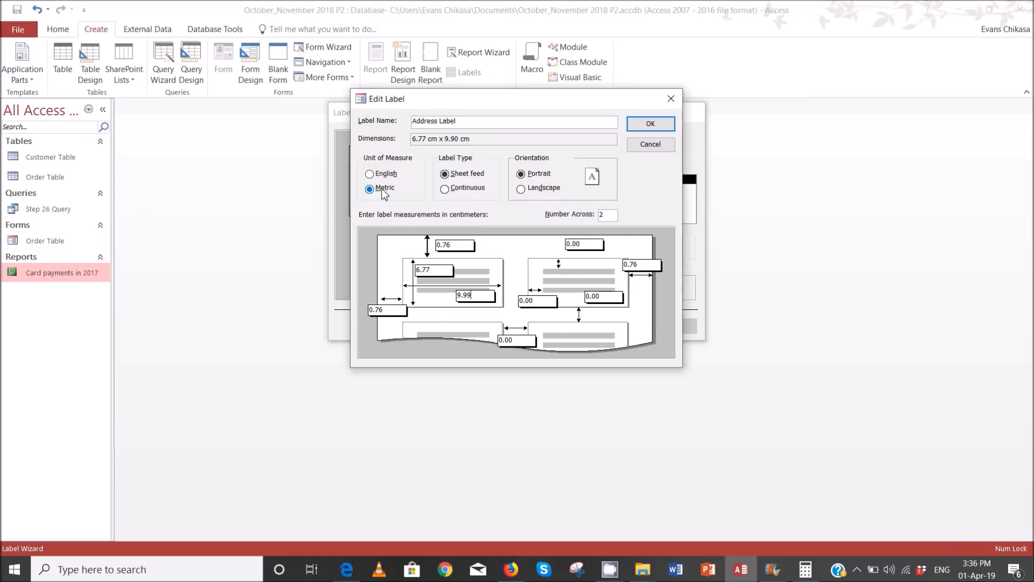
{"action": "left_click", "coordinate": [651, 124]}
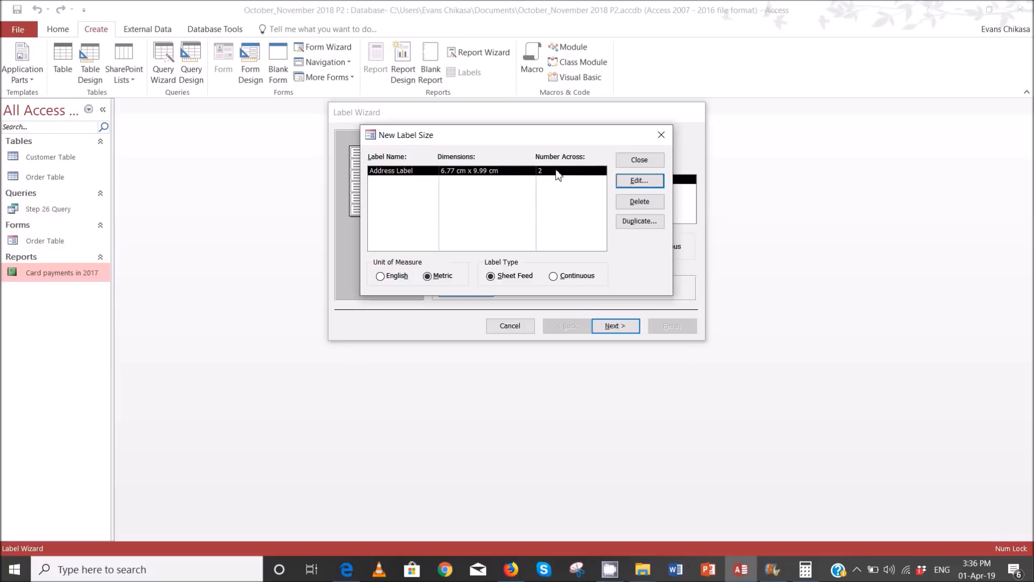
{"action": "left_click", "coordinate": [633, 162]}
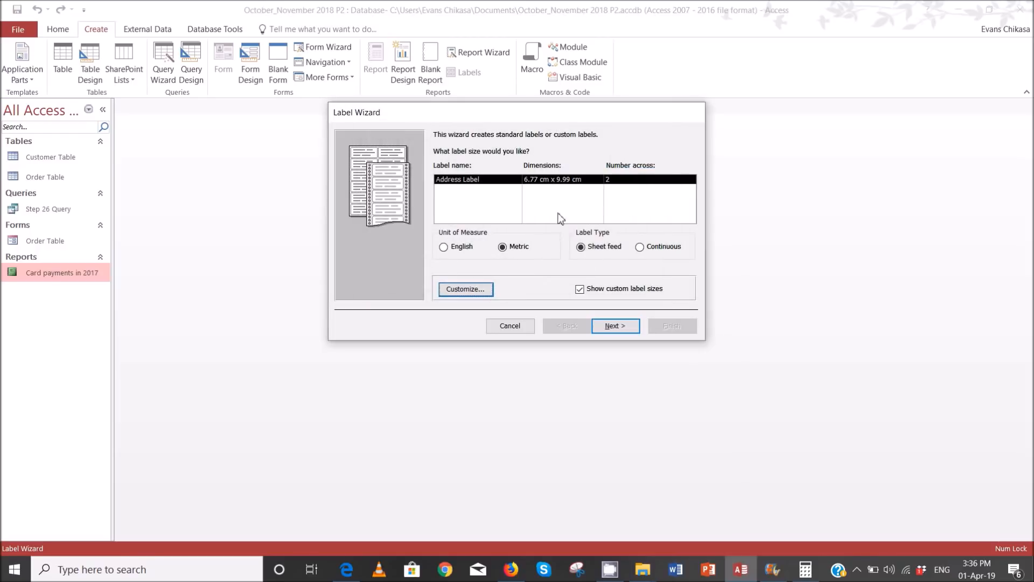
{"action": "left_click", "coordinate": [612, 327]}
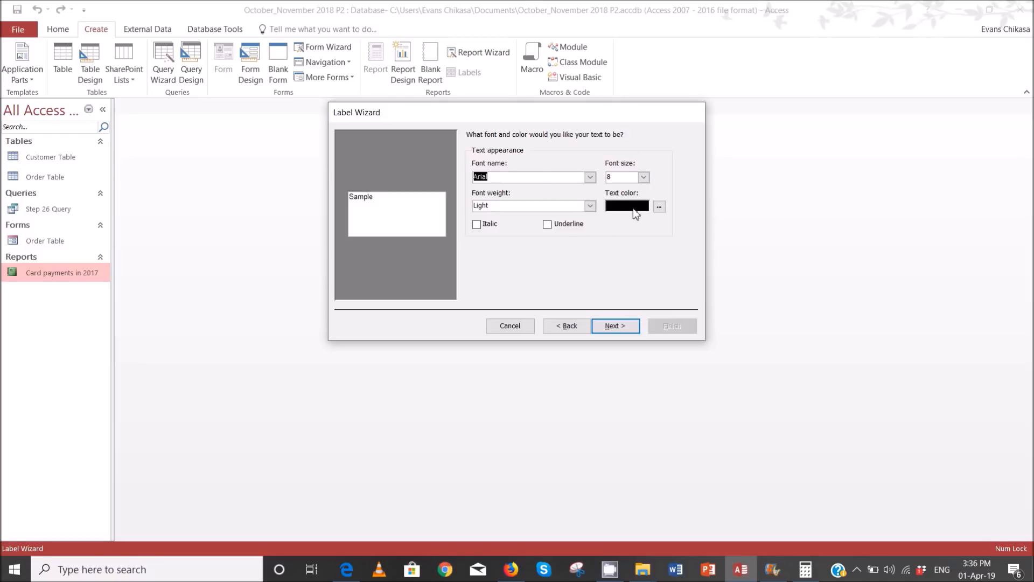
{"action": "left_click", "coordinate": [658, 207]}
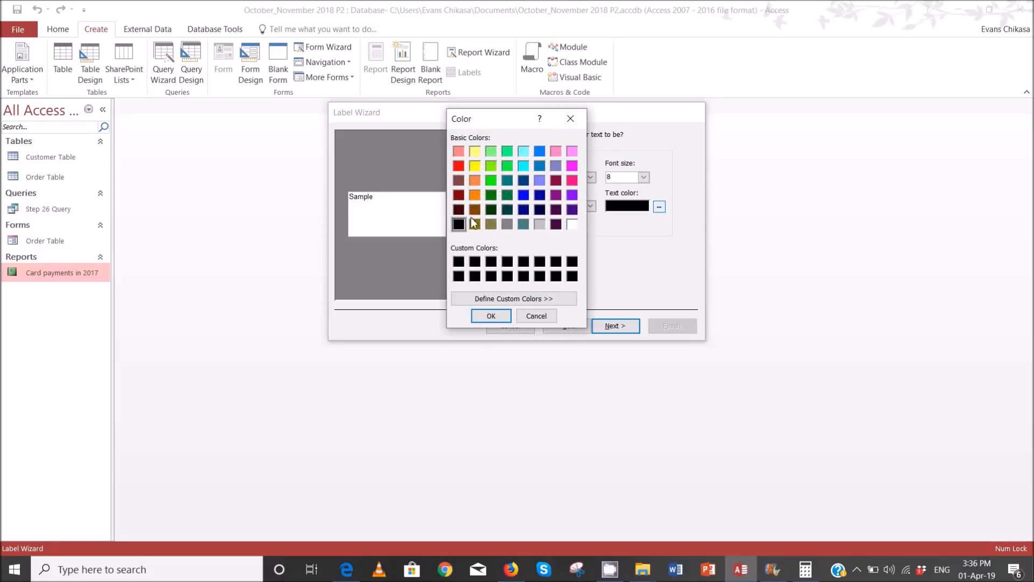
{"action": "left_click", "coordinate": [492, 317]}
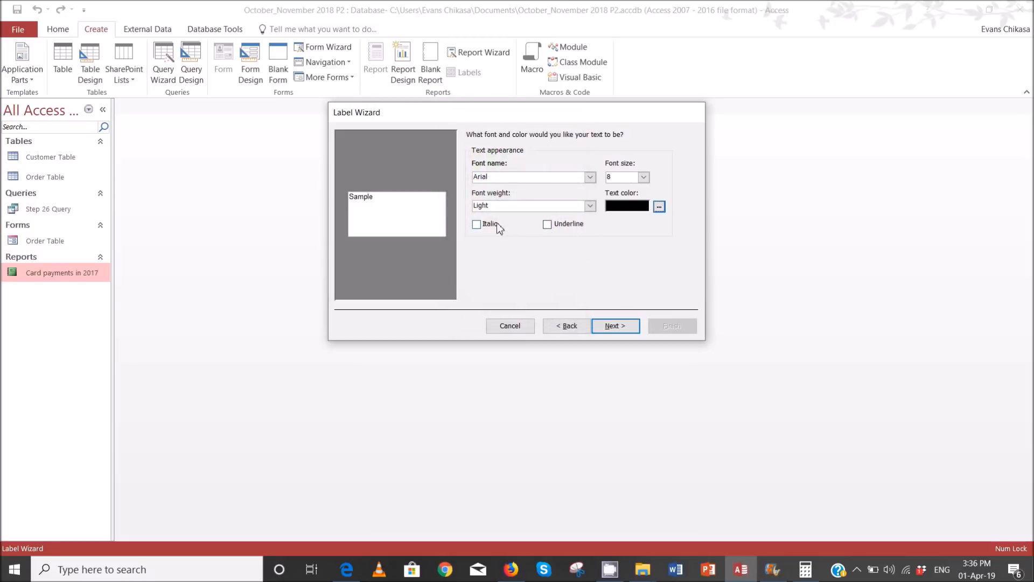
{"action": "left_click", "coordinate": [629, 326]}
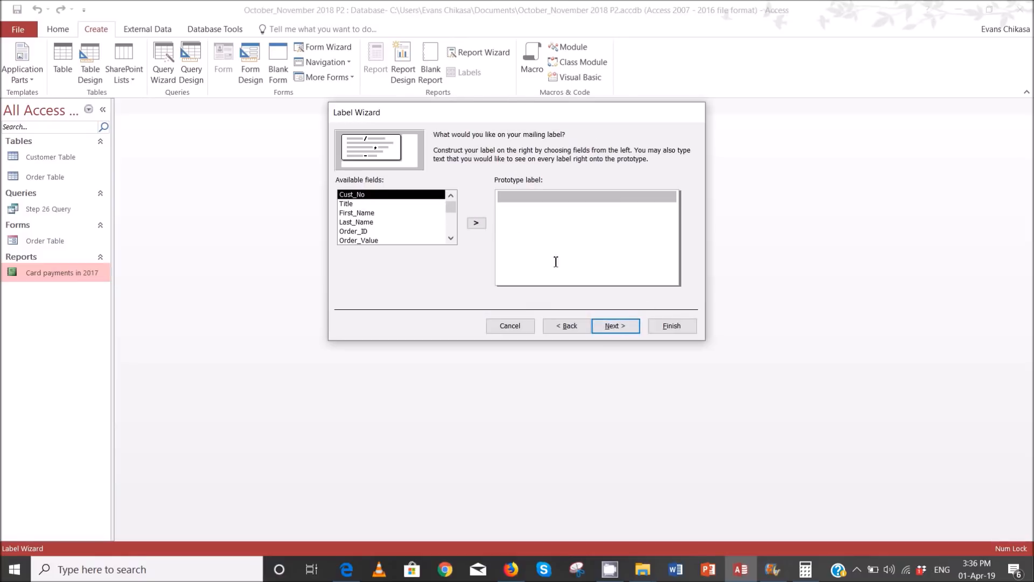
Step: Highlight the sample label's fields from Title to Tin in the exam PDF, return to Access, and cancel the Label Wizard
{"action": "left_click", "coordinate": [346, 569]}
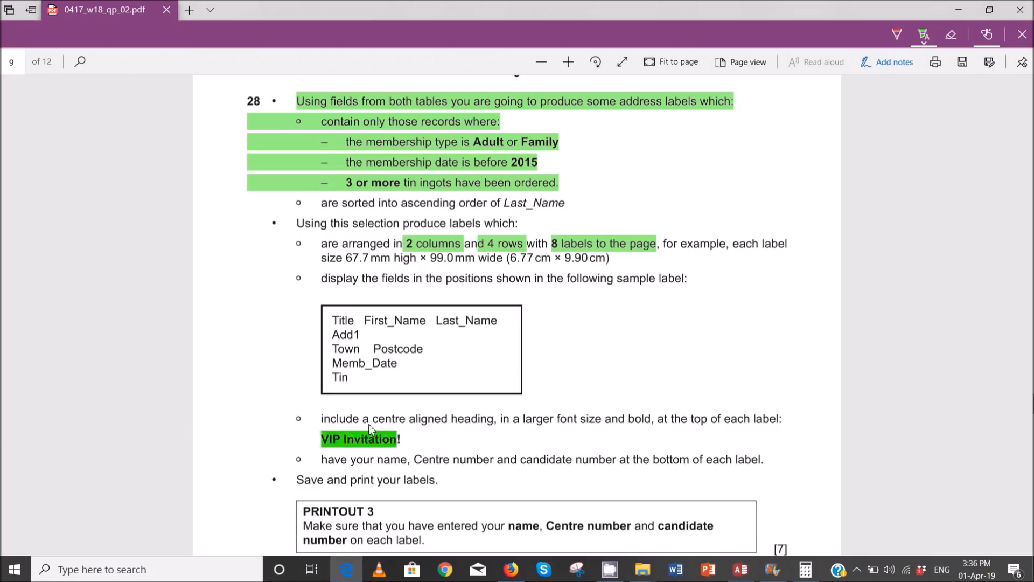
{"action": "mouse_move", "coordinate": [334, 319]}
{"action": "left_mouse_down"}
{"action": "mouse_move", "coordinate": [426, 353]}
{"action": "mouse_move", "coordinate": [429, 377]}
{"action": "mouse_move", "coordinate": [416, 389]}
{"action": "mouse_move", "coordinate": [381, 383]}
{"action": "left_mouse_up"}
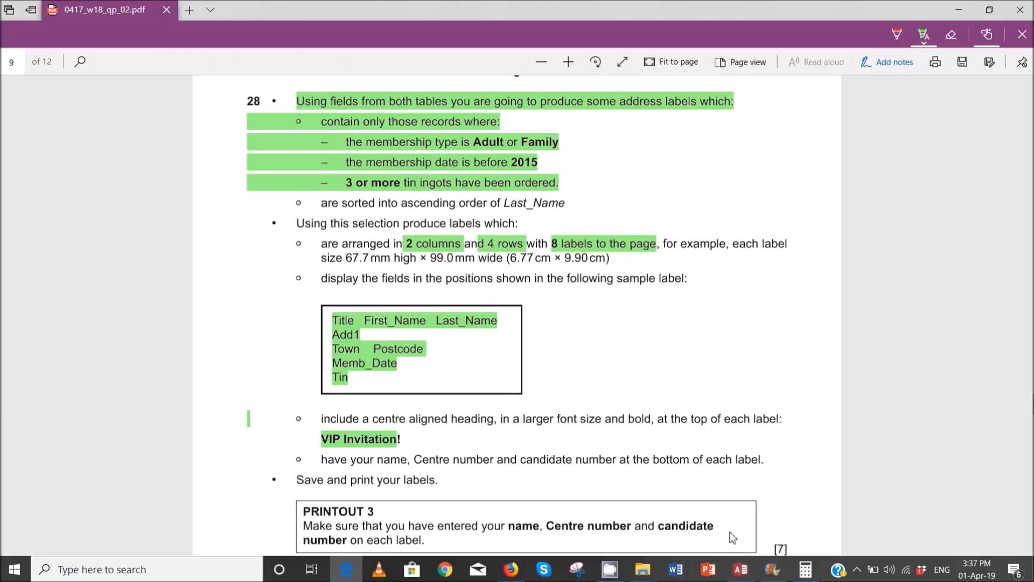
{"action": "mouse_move", "coordinate": [758, 577]}
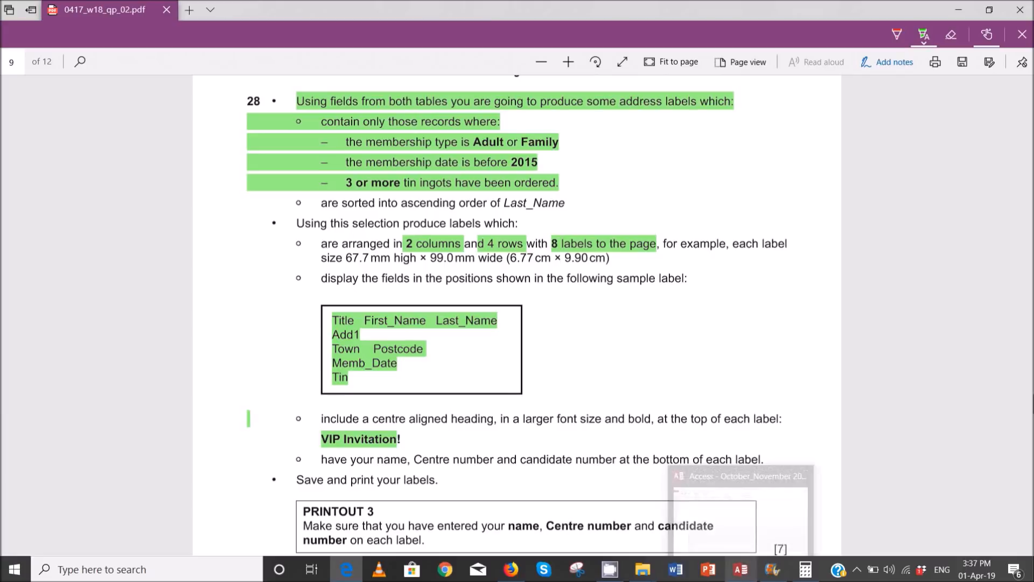
{"action": "left_click", "coordinate": [741, 570]}
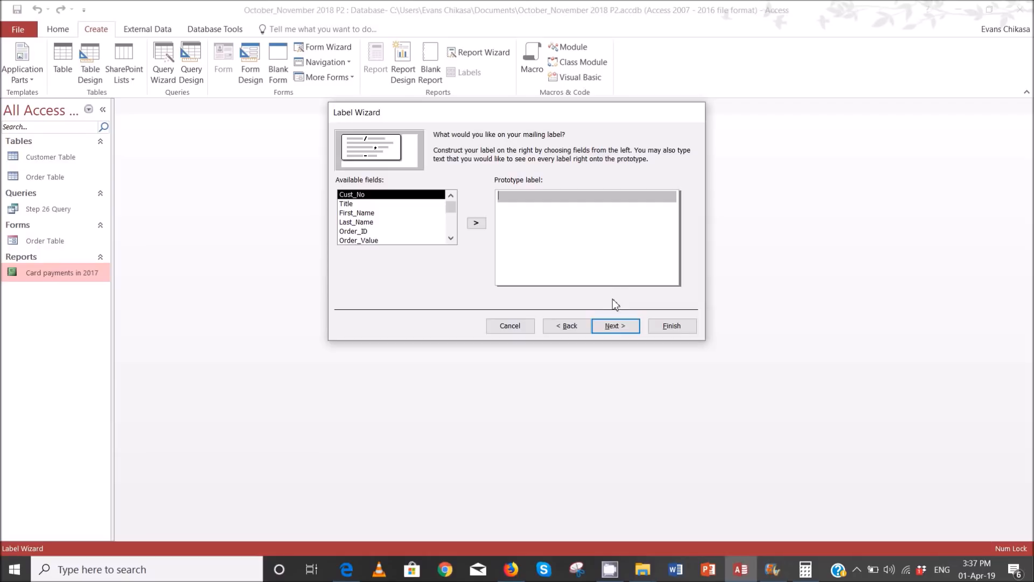
{"action": "left_click", "coordinate": [510, 327]}
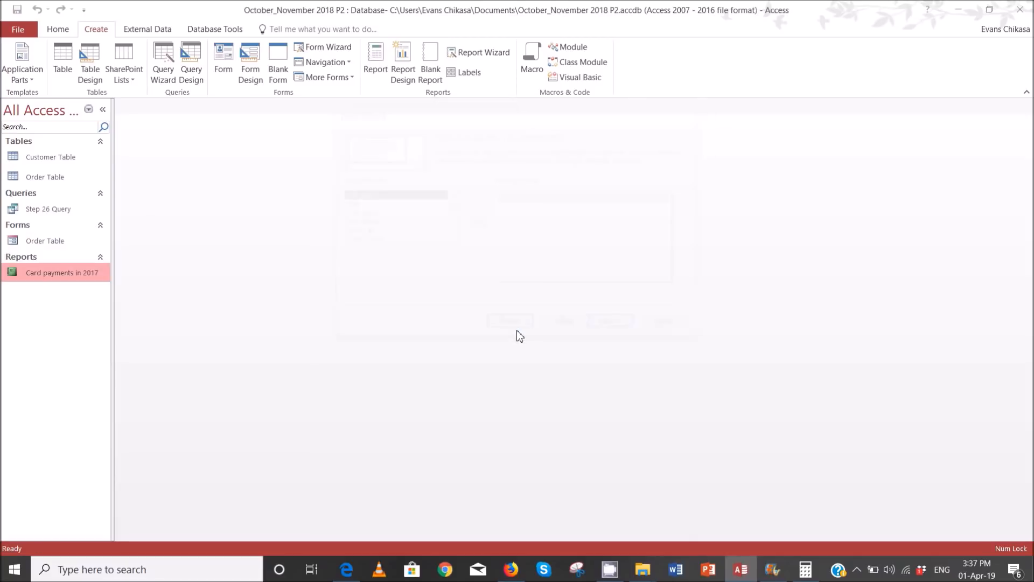
Step: Create a new query in Design View containing both Customer Table and Order Table
{"action": "left_click", "coordinate": [190, 65]}
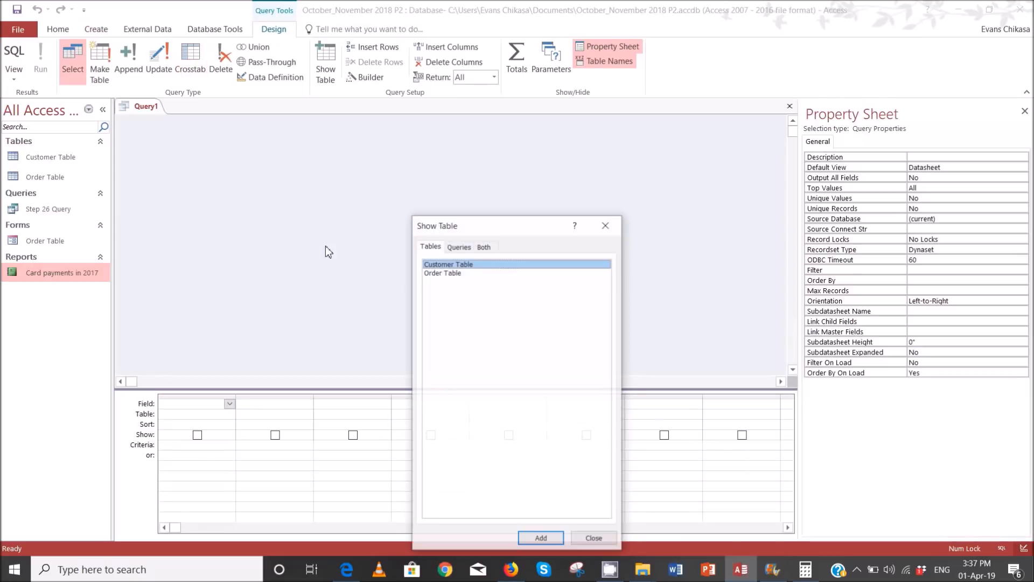
{"action": "left_click", "coordinate": [452, 272], "text": "shift"}
{"action": "left_click", "coordinate": [541, 537]}
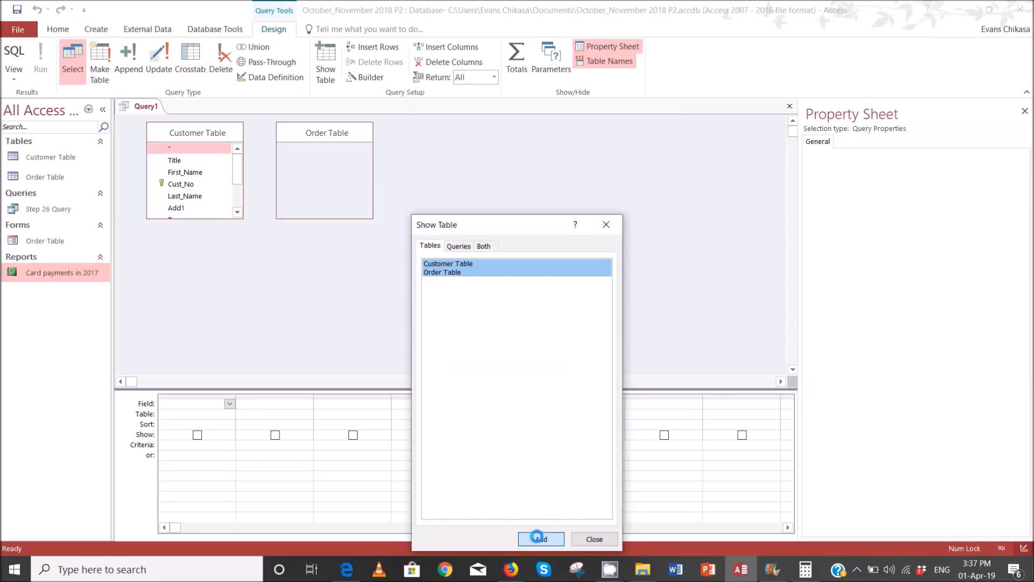
{"action": "left_click", "coordinate": [594, 539]}
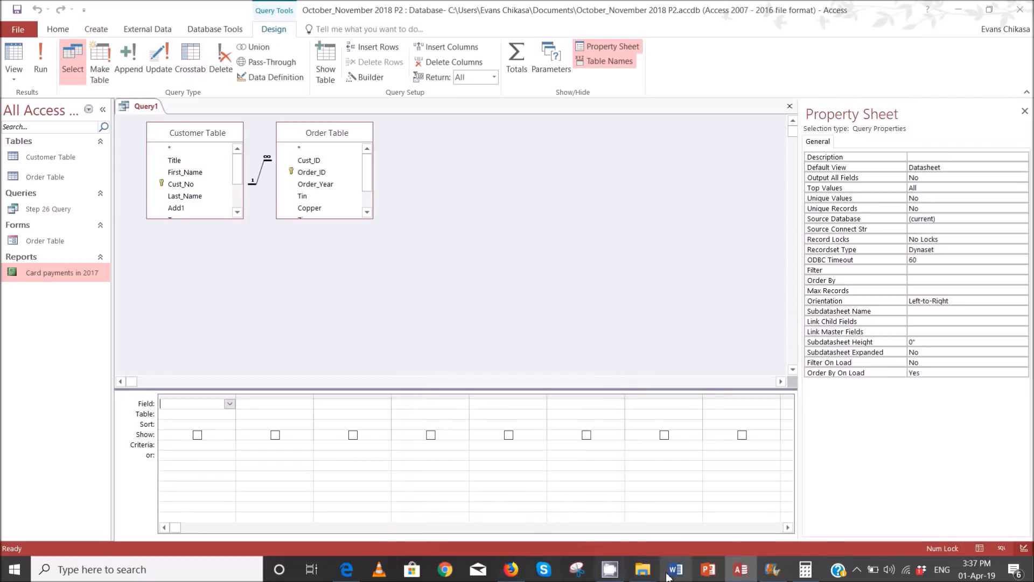
Step: Switch to the exam PDF in Edge and review the step 28 label requirements
{"action": "mouse_move", "coordinate": [638, 577]}
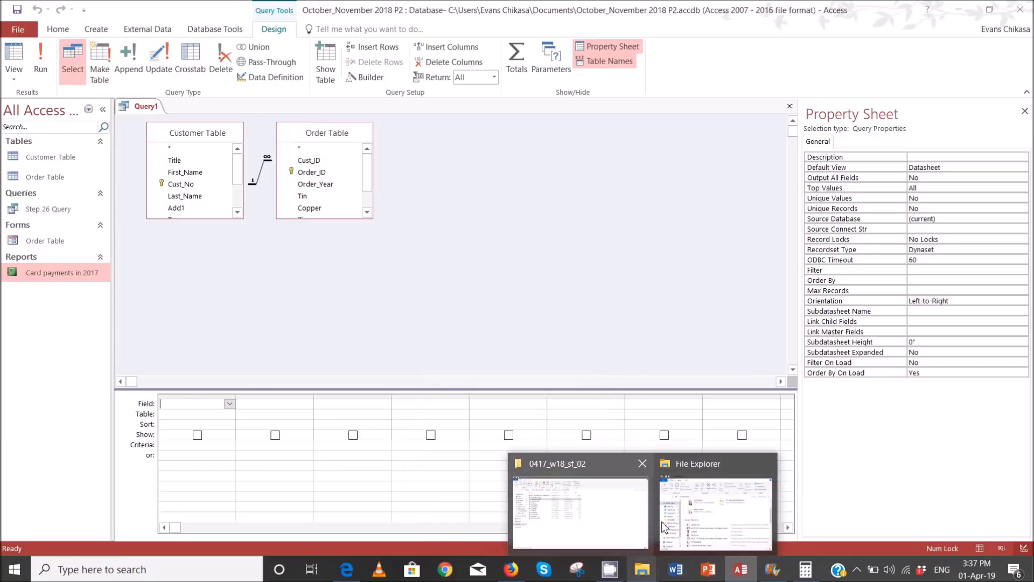
{"action": "left_click", "coordinate": [578, 509]}
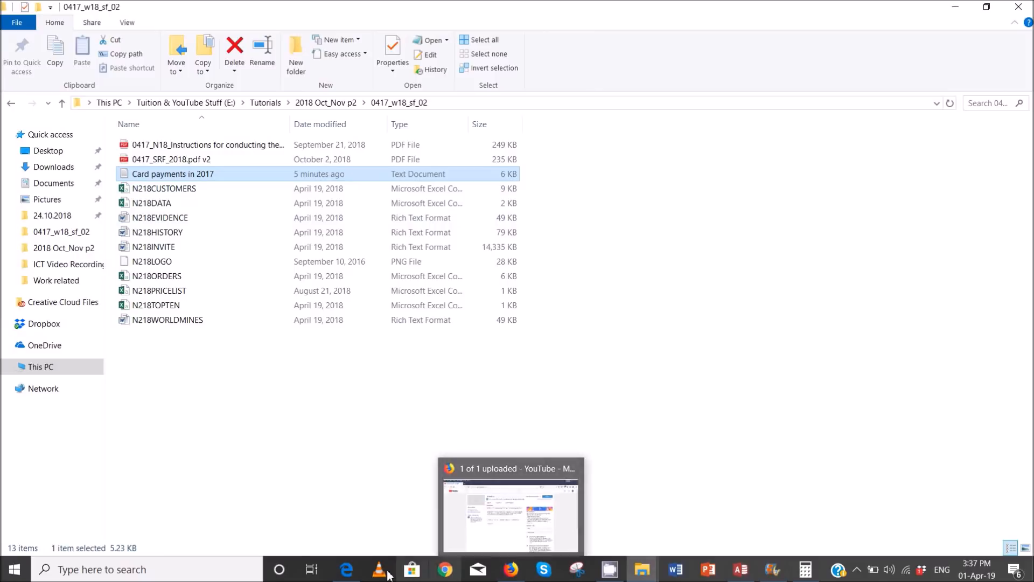
{"action": "left_click", "coordinate": [350, 572]}
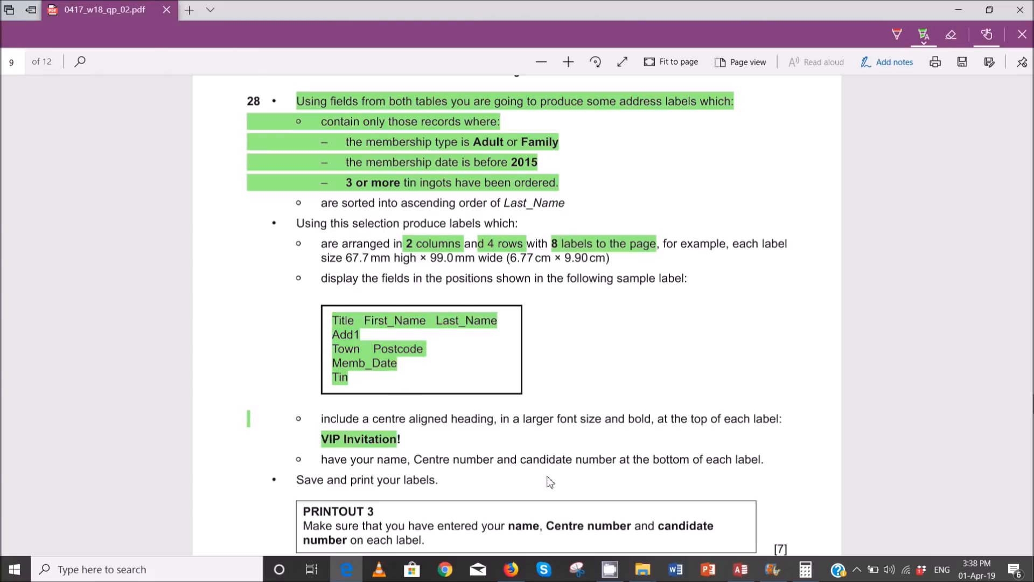
Step: Return to Access, enlarge the Customer Table field list, and add Title, First_Name and Last_Name to the query
{"action": "mouse_move", "coordinate": [580, 576]}
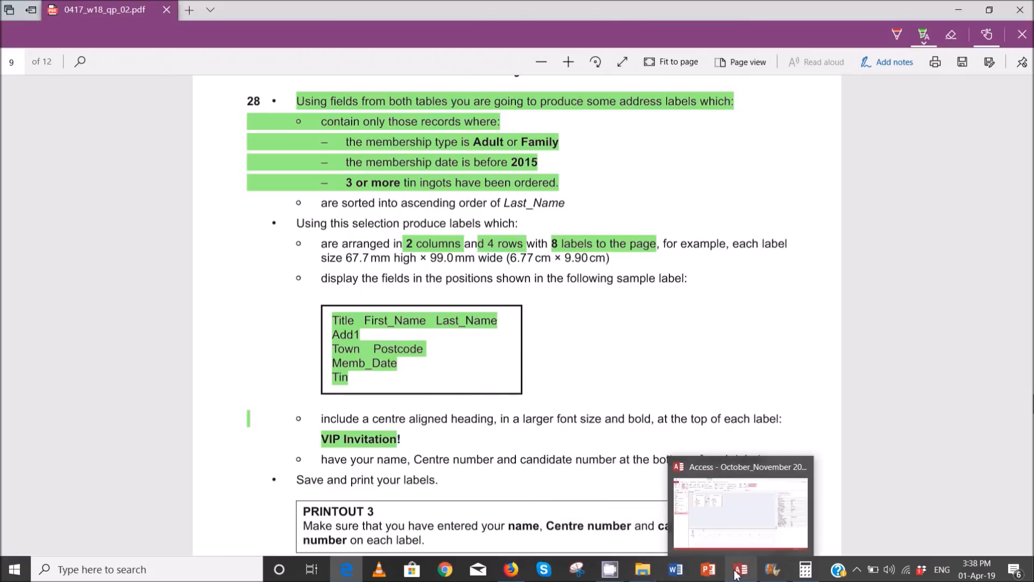
{"action": "left_click", "coordinate": [738, 533]}
{"action": "left_click_drag", "start_coordinate": [215, 221], "coordinate": [216, 295]}
{"action": "left_click", "coordinate": [179, 163]}
{"action": "double_click", "coordinate": [179, 161]}
{"action": "double_click", "coordinate": [183, 173]}
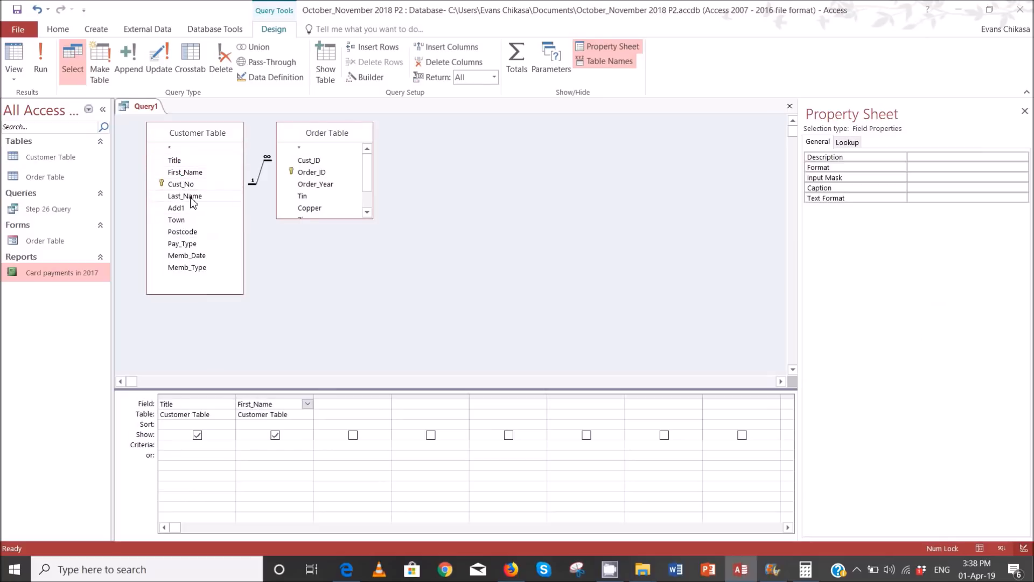
{"action": "double_click", "coordinate": [185, 196]}
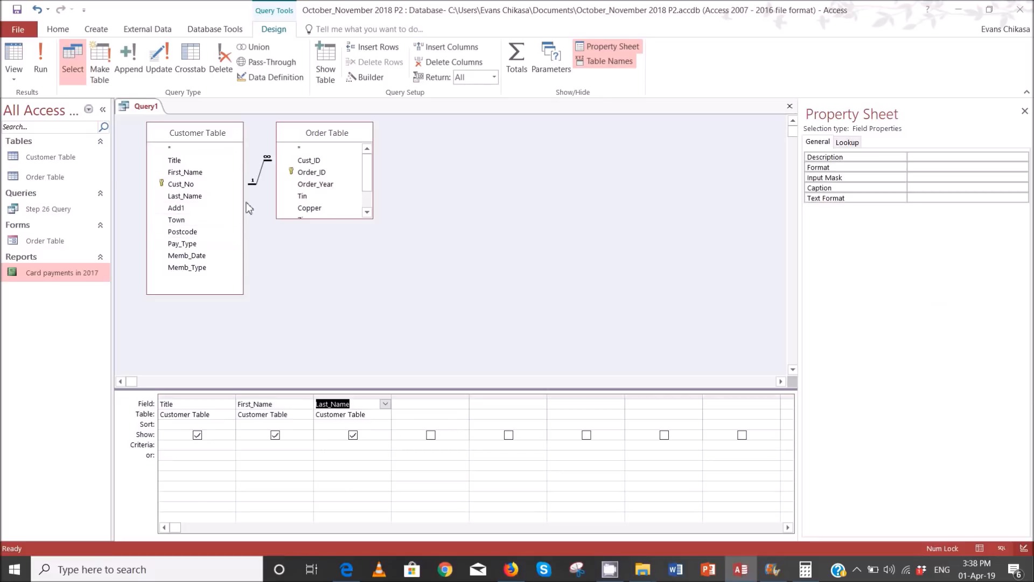
Step: Check the sample label in the exam PDF and add Add1, Town and Postcode to the query
{"action": "mouse_move", "coordinate": [510, 570]}
{"action": "left_click", "coordinate": [351, 580]}
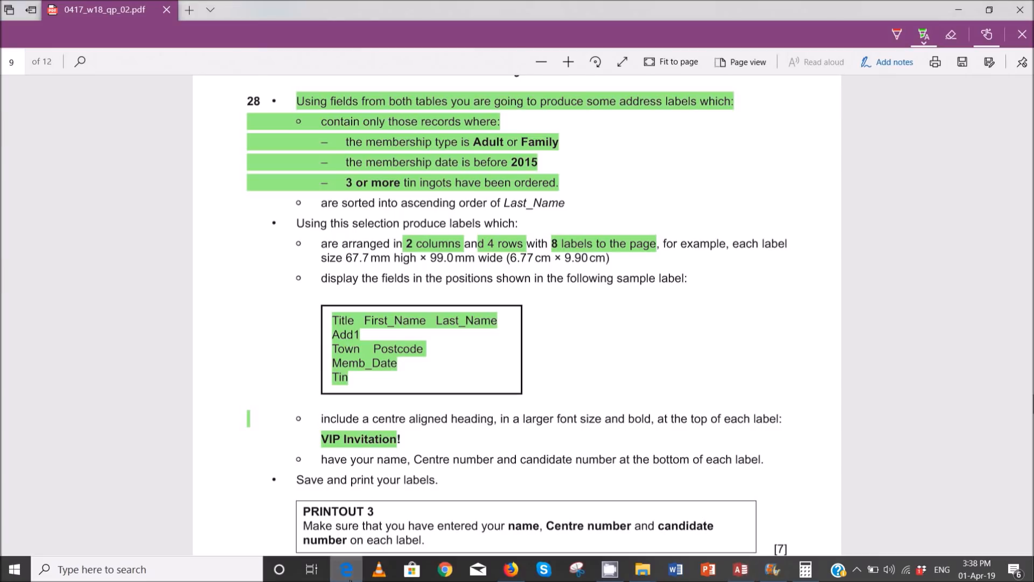
{"action": "left_click", "coordinate": [350, 580]}
{"action": "double_click", "coordinate": [185, 209]}
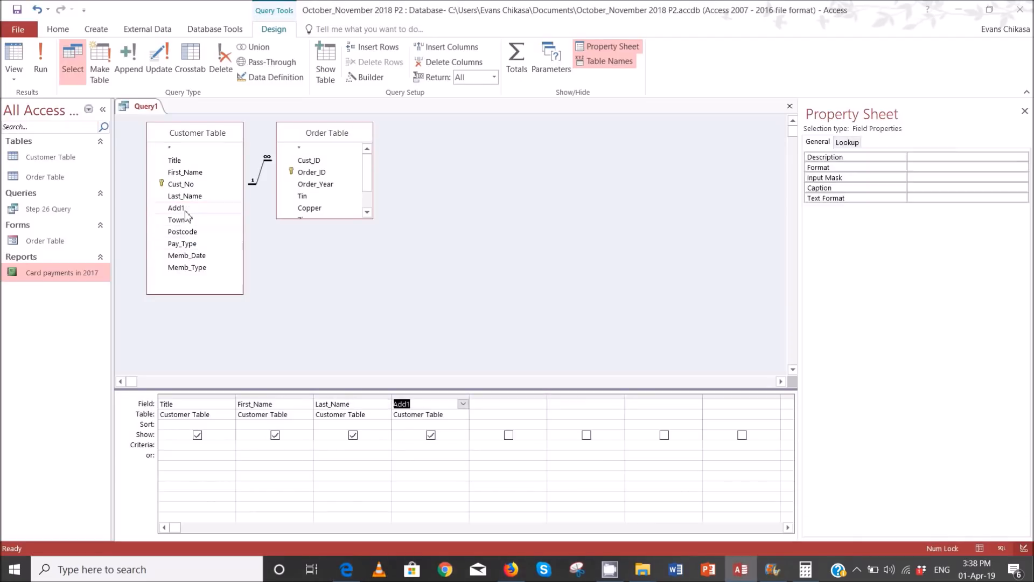
{"action": "double_click", "coordinate": [176, 220]}
{"action": "double_click", "coordinate": [182, 231]}
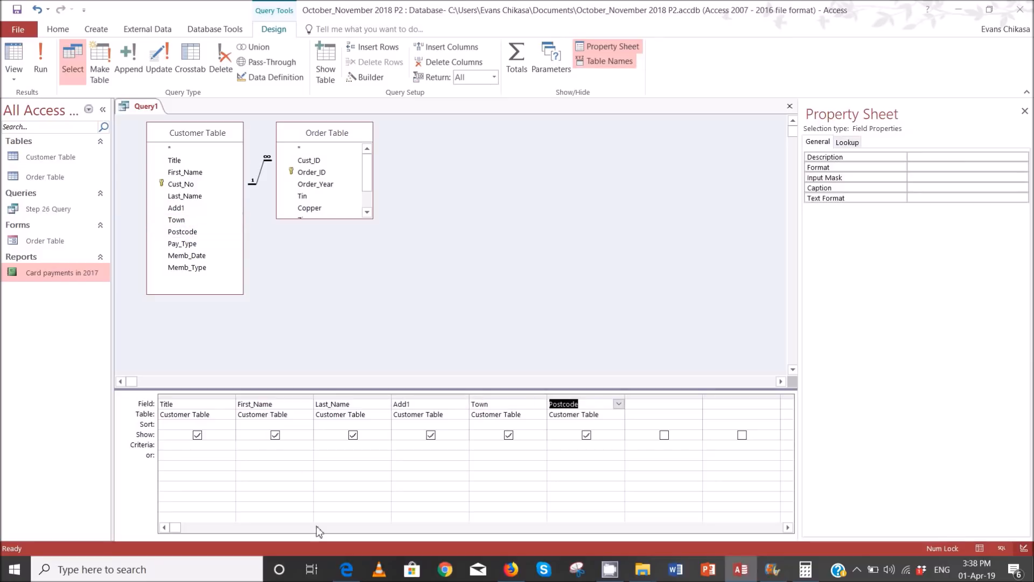
Step: Consult the sample label again and add Memb_Date from Customer Table and Tin from Order Table to the query
{"action": "left_click", "coordinate": [341, 509]}
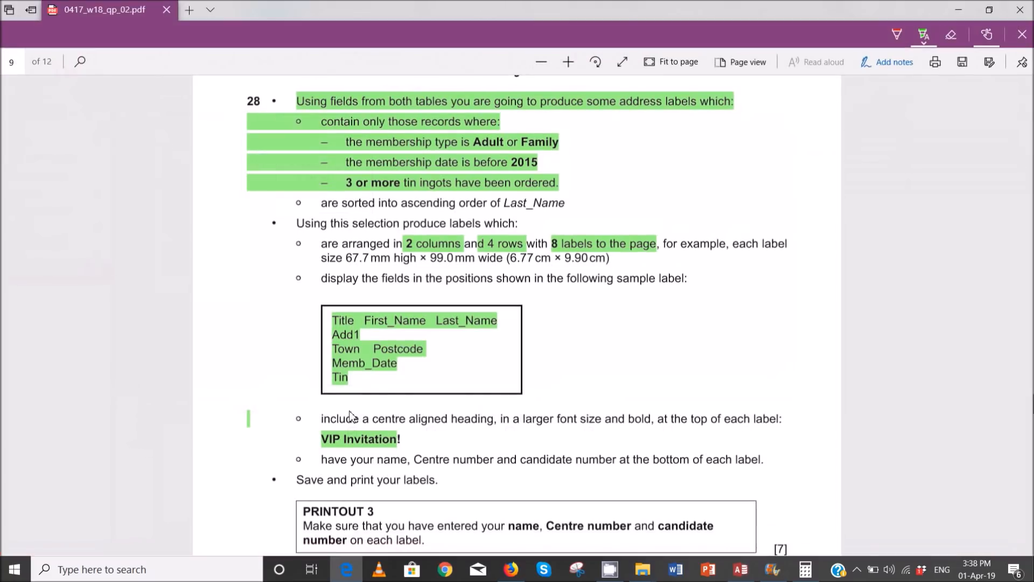
{"action": "left_click", "coordinate": [347, 572]}
{"action": "double_click", "coordinate": [189, 256]}
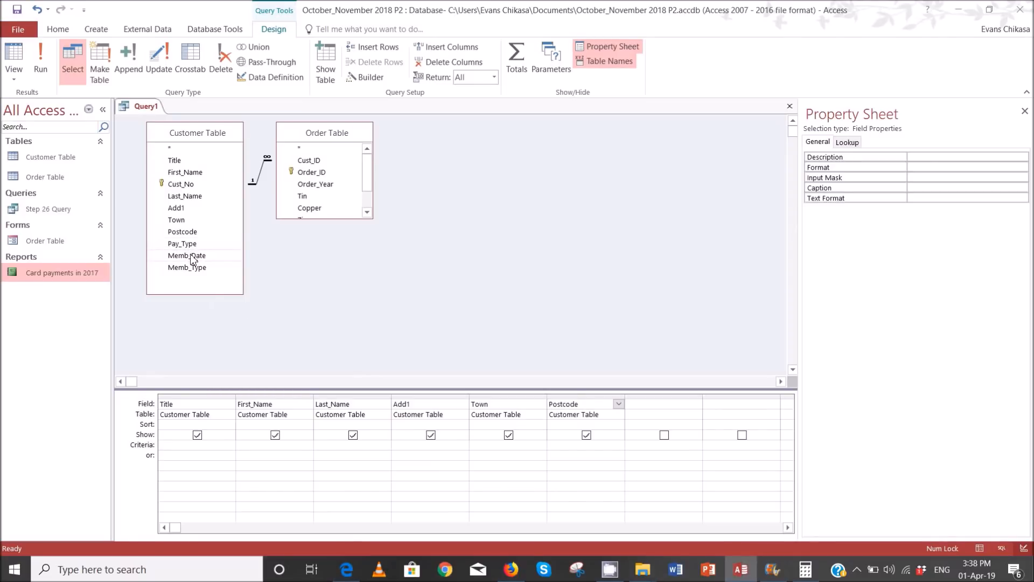
{"action": "double_click", "coordinate": [309, 197]}
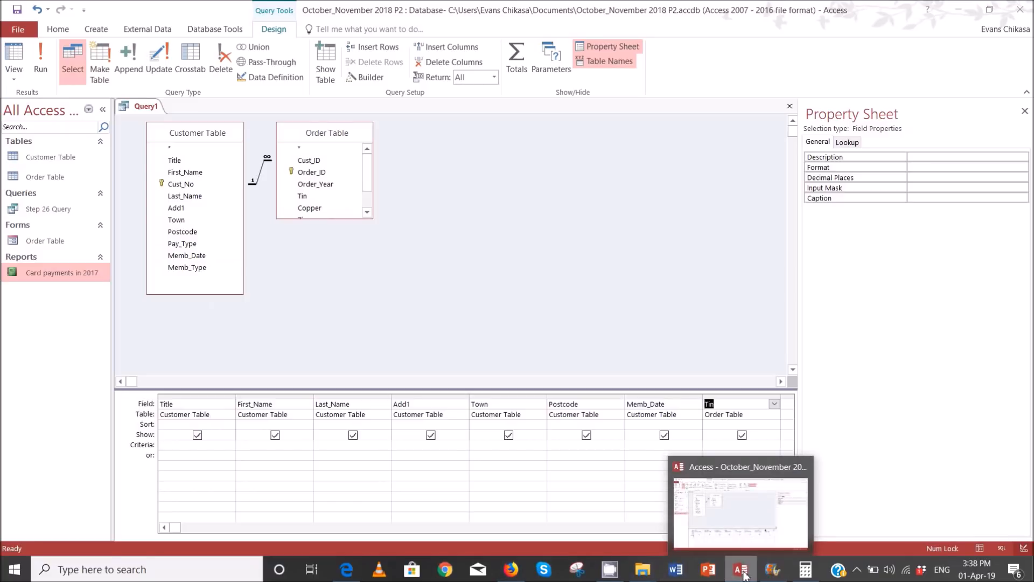
Step: Check the record conditions in the exam PDF, then set the criteria <=31/12/2014 for Memb_Date and >=3 for Tin
{"action": "left_click", "coordinate": [346, 570]}
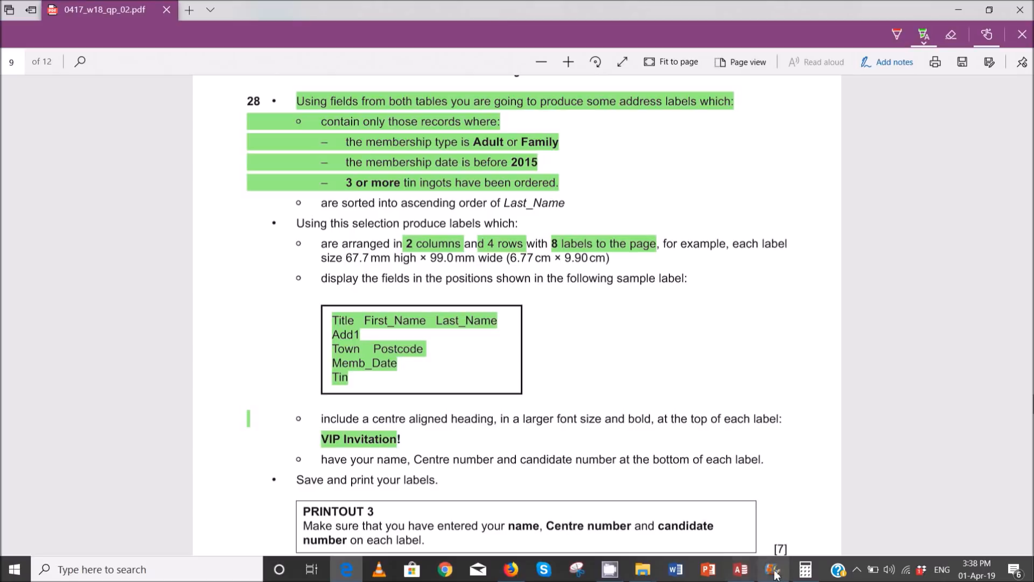
{"action": "mouse_move", "coordinate": [745, 570]}
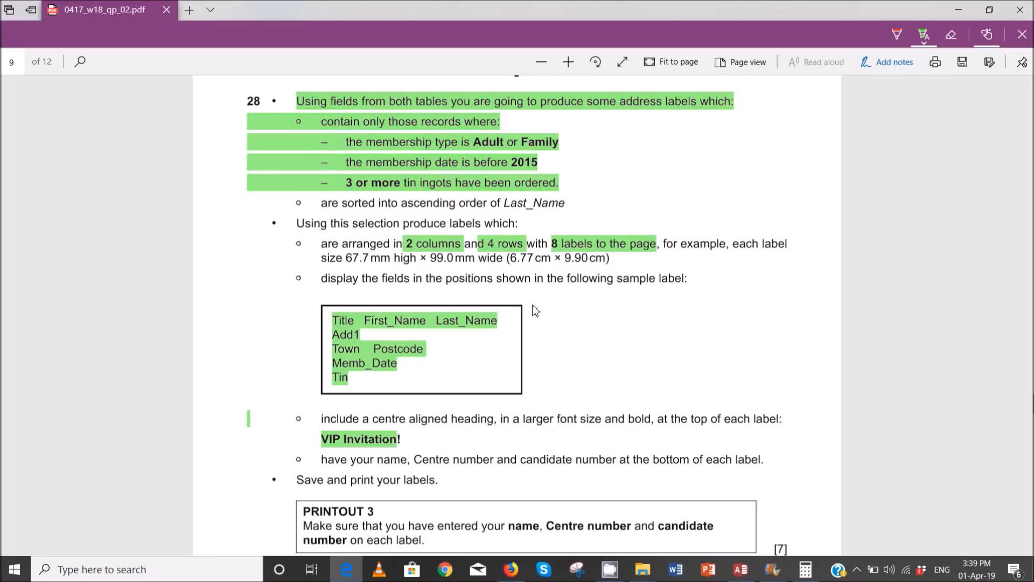
{"action": "left_click", "coordinate": [746, 570]}
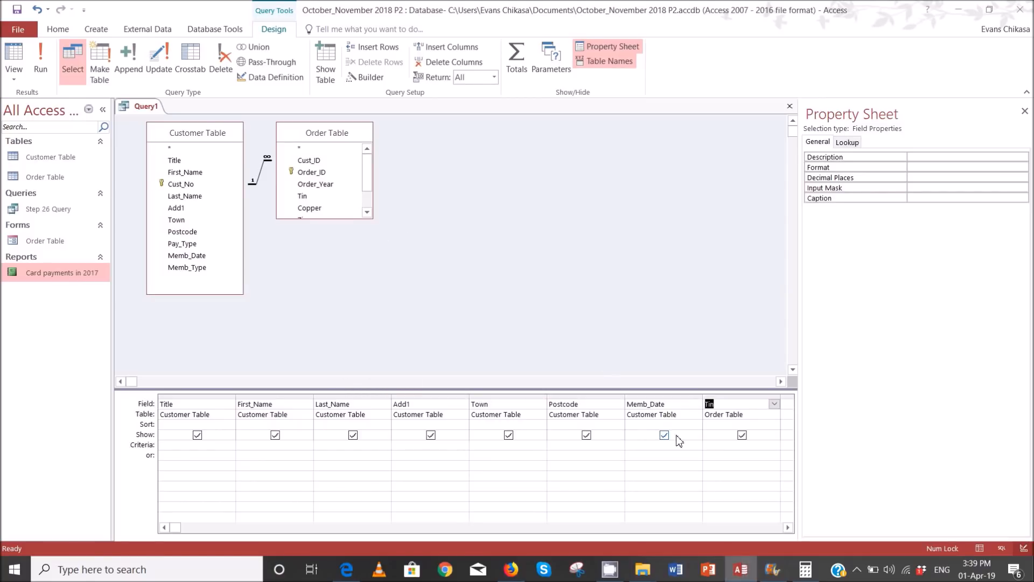
{"action": "left_click", "coordinate": [661, 445]}
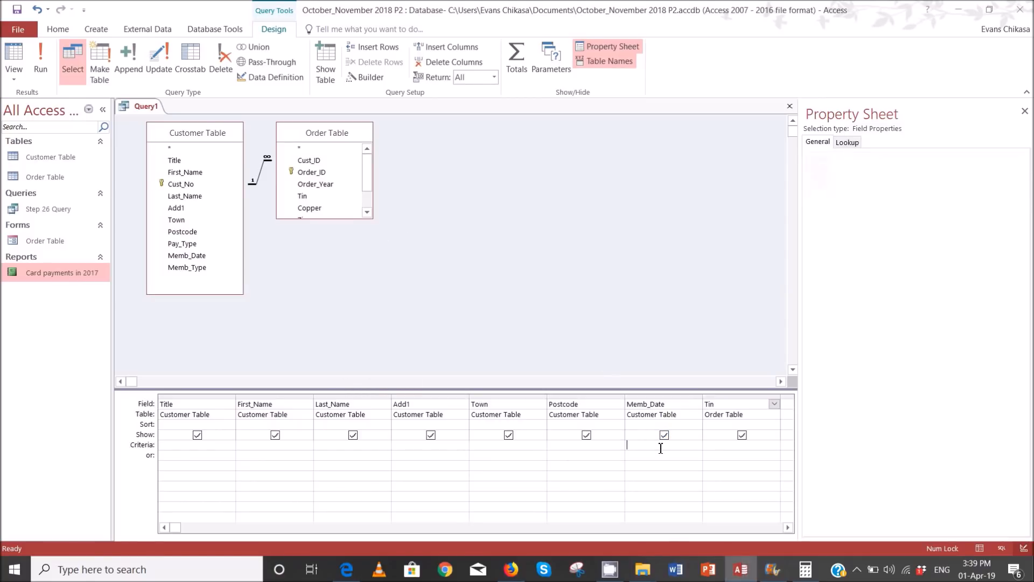
{"action": "left_click", "coordinate": [346, 574]}
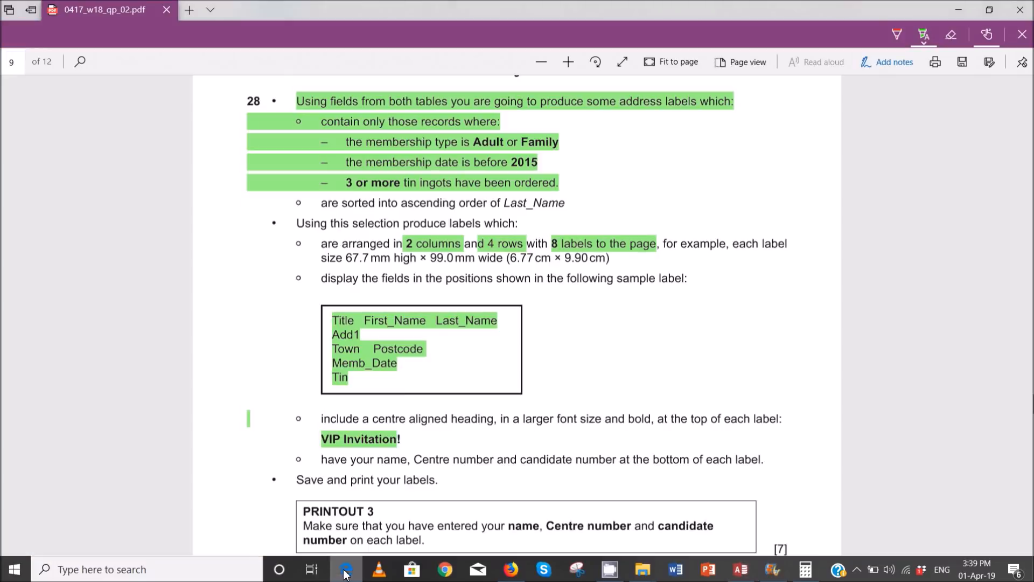
{"action": "left_click", "coordinate": [347, 574]}
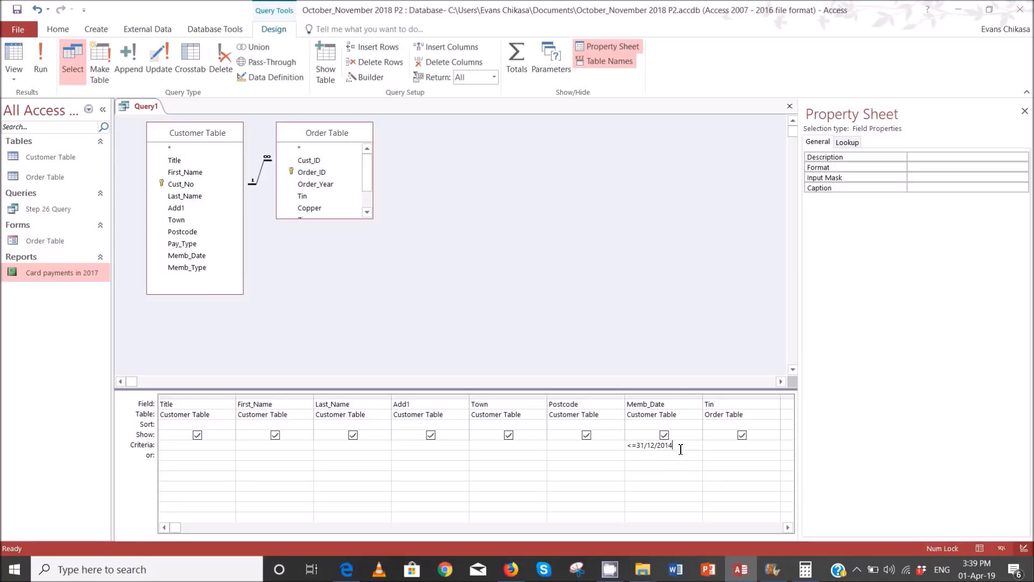
{"action": "left_click", "coordinate": [678, 471]}
{"action": "left_click", "coordinate": [728, 447]}
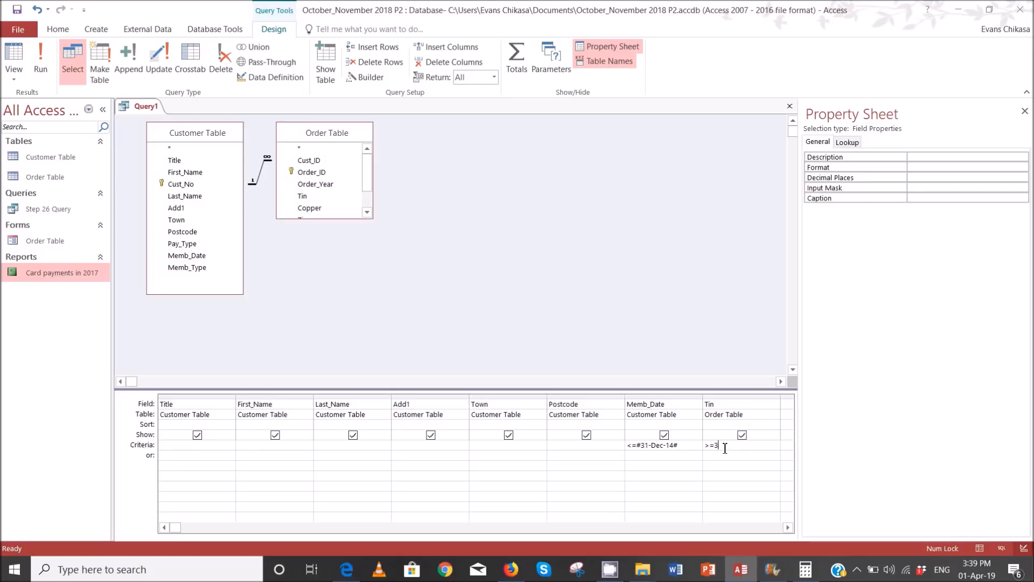
Step: Recheck the step 28 conditions in the exam PDF and add the Memb_Type field from Customer Table to the query
{"action": "left_click", "coordinate": [353, 573]}
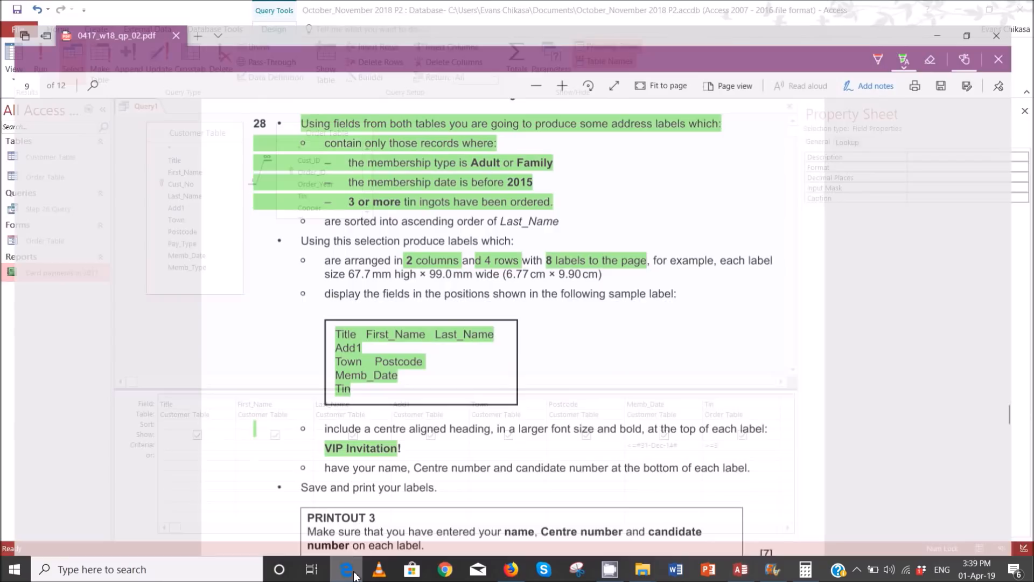
{"action": "left_click", "coordinate": [353, 573]}
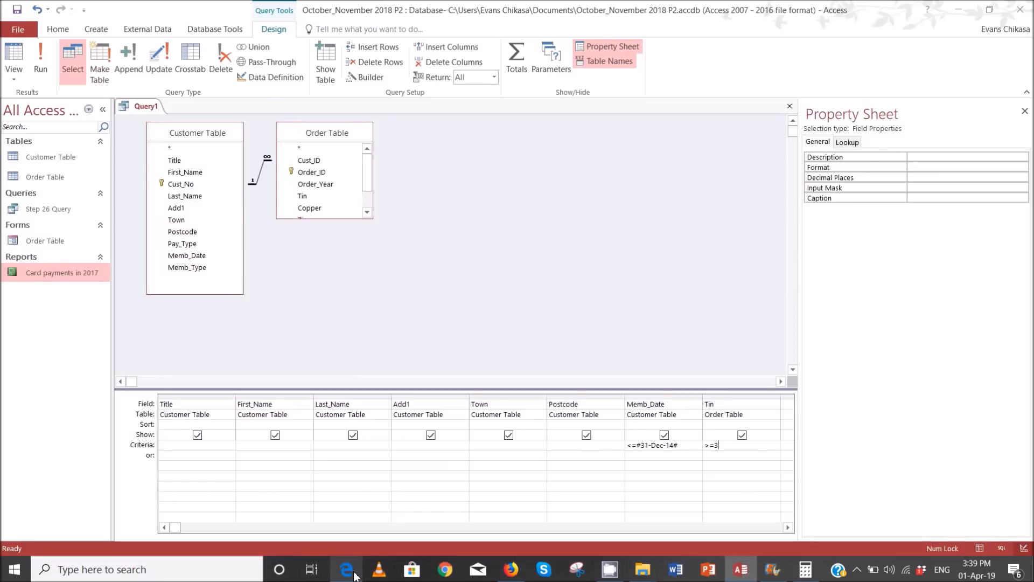
{"action": "left_click", "coordinate": [353, 573]}
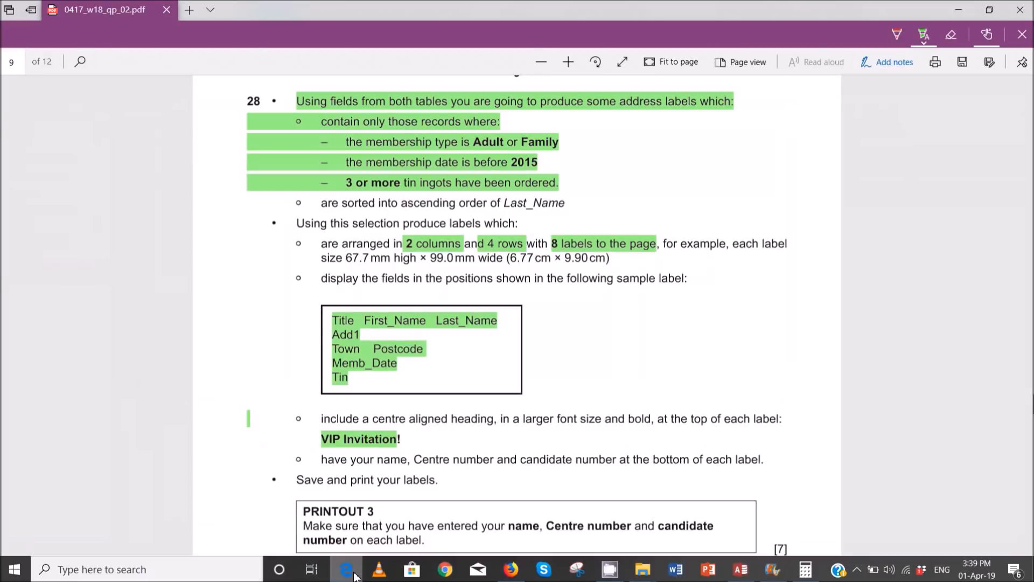
{"action": "left_click", "coordinate": [353, 573]}
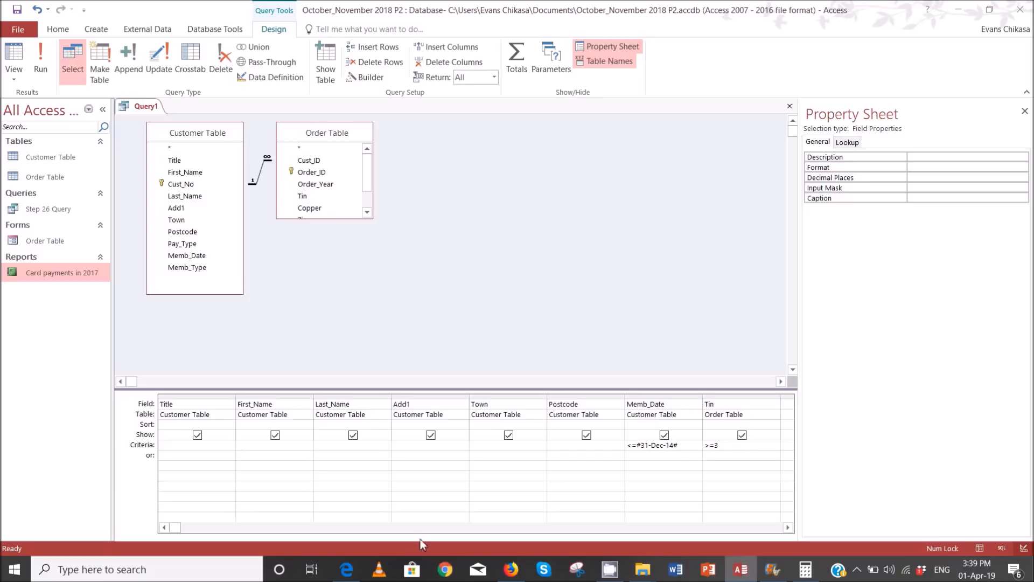
{"action": "left_click", "coordinate": [348, 572]}
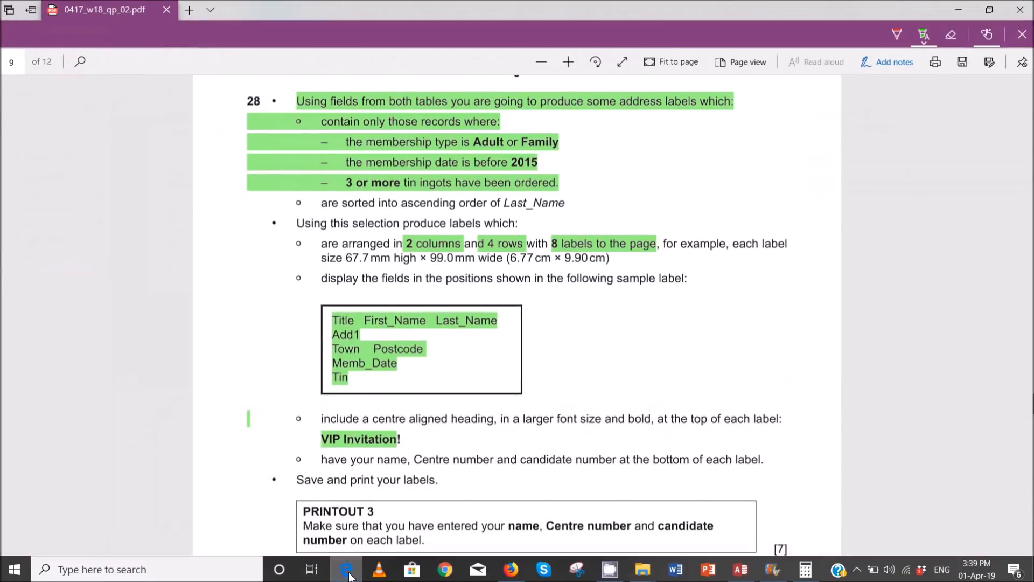
{"action": "left_click", "coordinate": [348, 573]}
{"action": "left_click", "coordinate": [787, 403]}
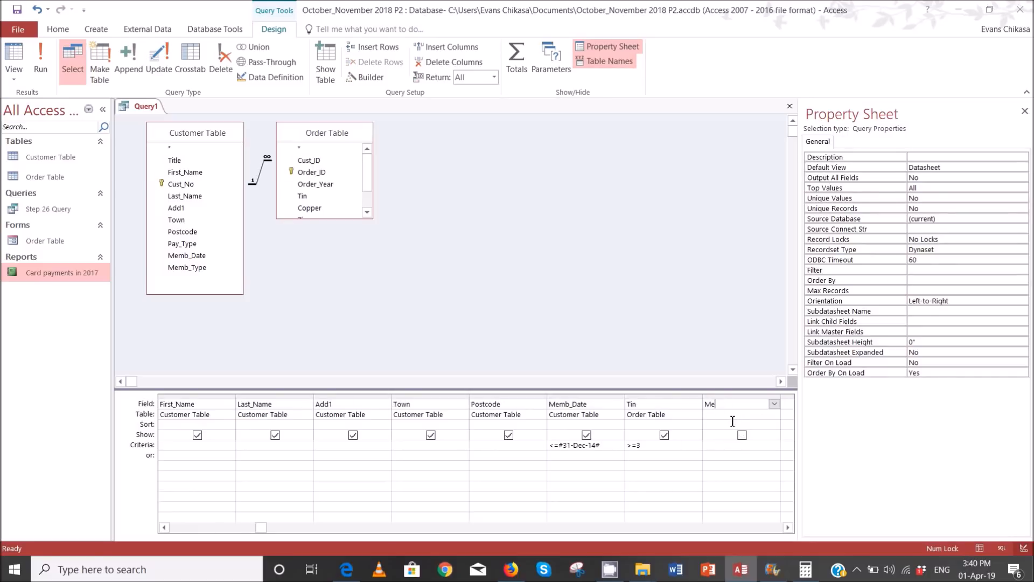
{"action": "left_click", "coordinate": [179, 271]}
{"action": "double_click", "coordinate": [179, 272]}
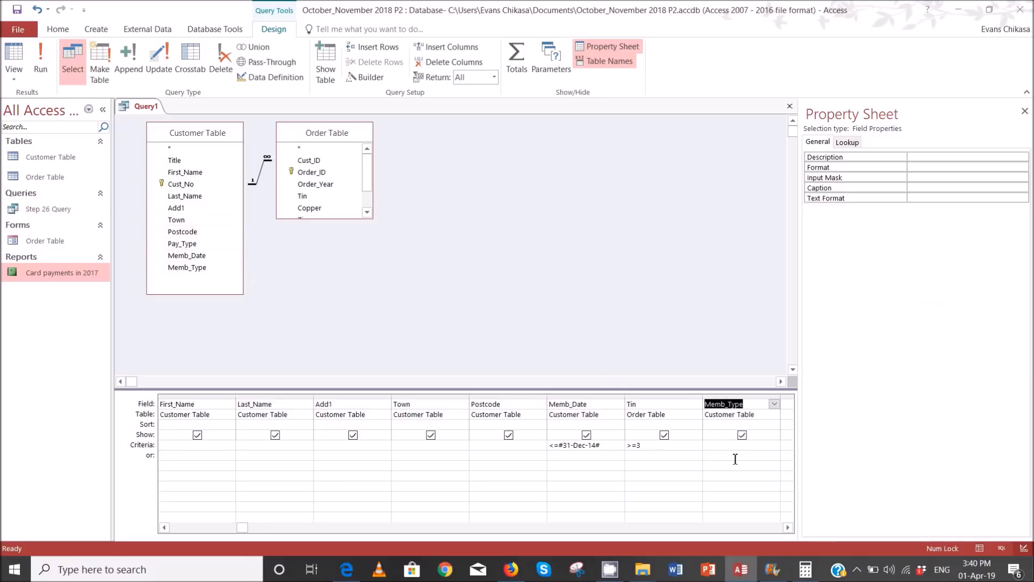
Step: Set the Memb_Type criterion to Adult or Family and run the query
{"action": "left_click", "coordinate": [726, 445]}
{"action": "type", "text": "Adu"}
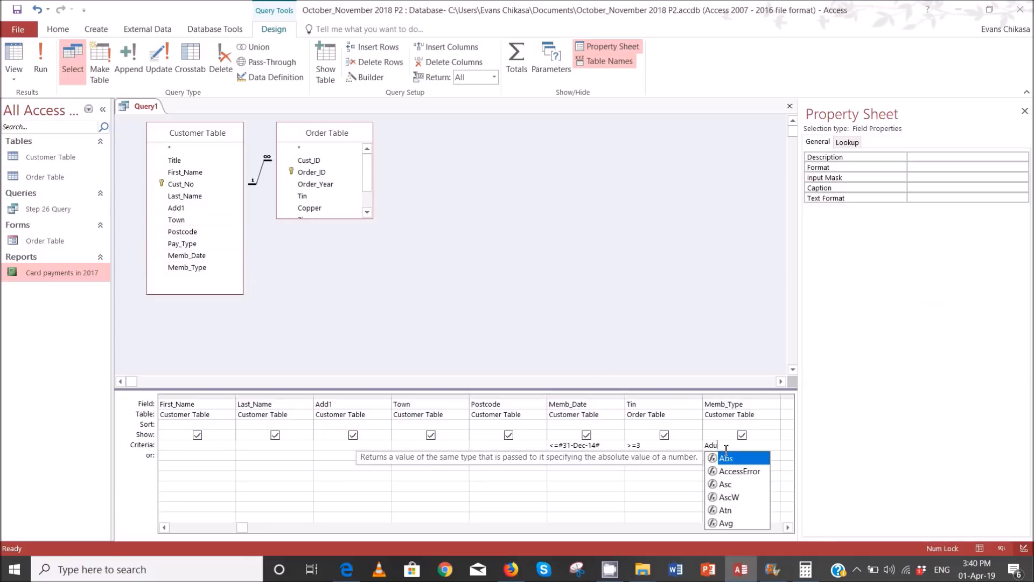
{"action": "type", "text": "lt"}
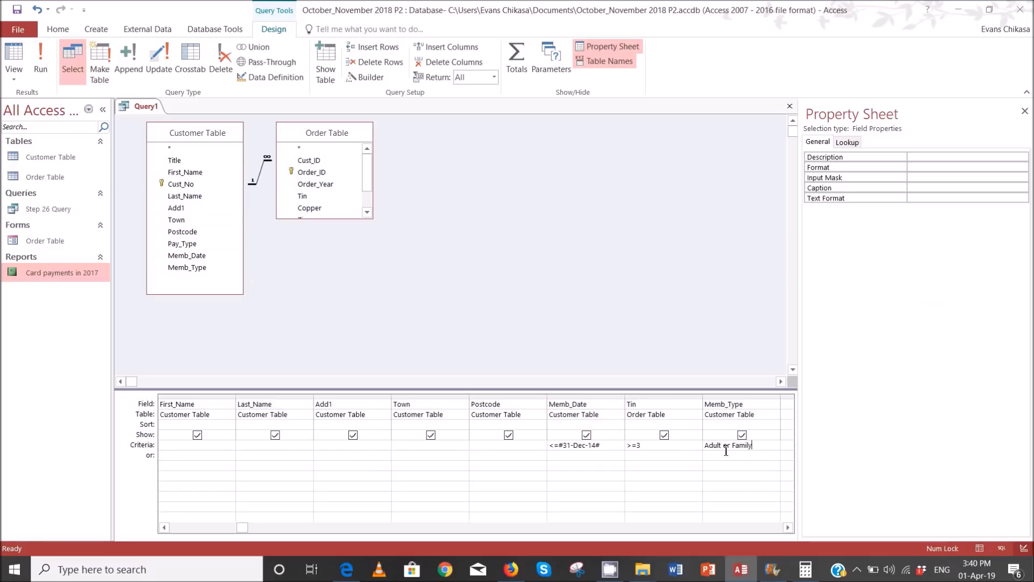
{"action": "type", "text": " or Family"}
{"action": "left_click", "coordinate": [726, 465]}
{"action": "left_click", "coordinate": [43, 66]}
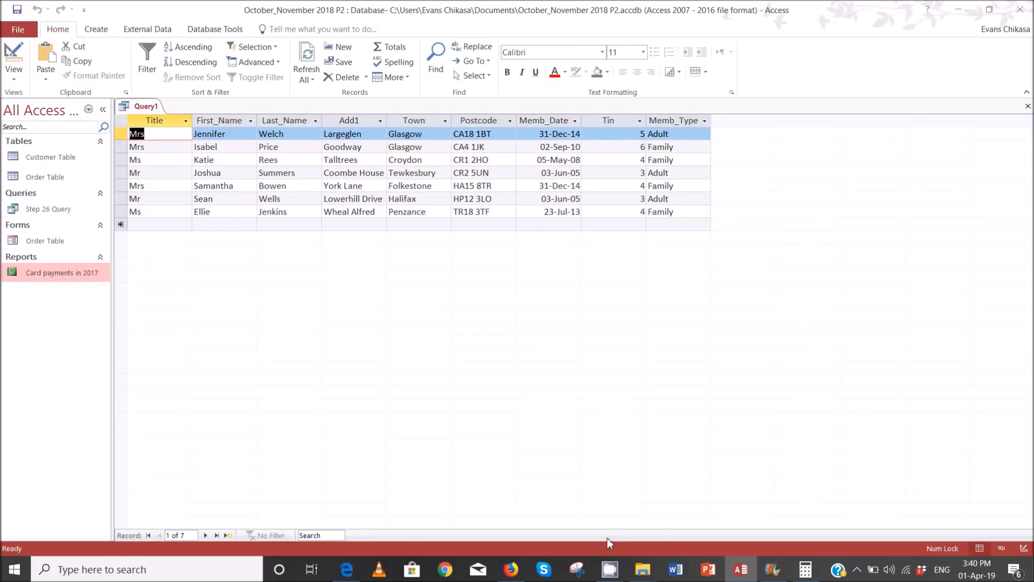
Step: Save the query as "Step 28 Query" and close it
{"action": "right_click", "coordinate": [140, 107]}
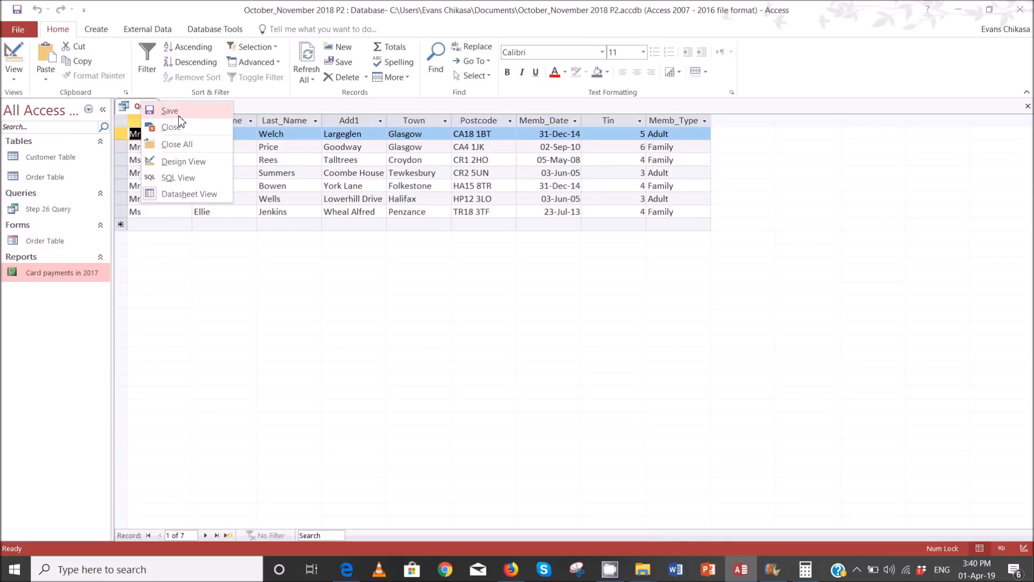
{"action": "left_click", "coordinate": [170, 111]}
{"action": "left_click", "coordinate": [346, 573]}
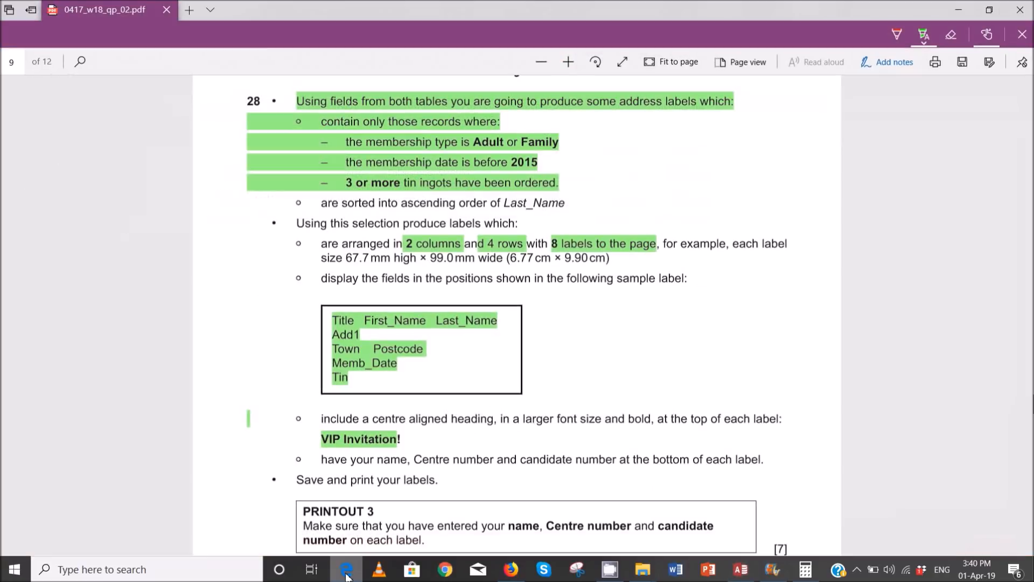
{"action": "left_click", "coordinate": [347, 575]}
{"action": "type", "text": "Step 28"}
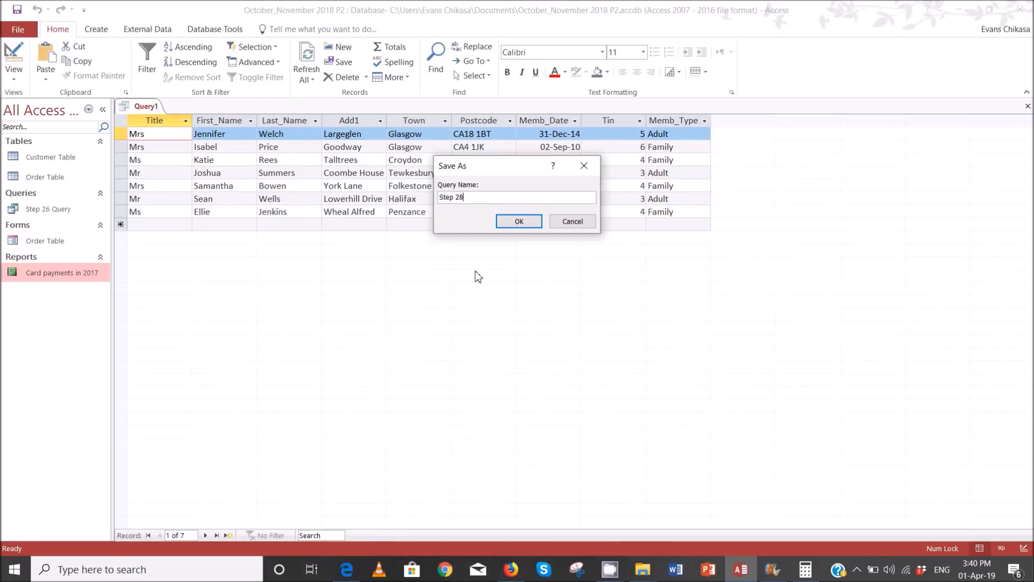
{"action": "type", "text": " Query"}
{"action": "left_click", "coordinate": [519, 223]}
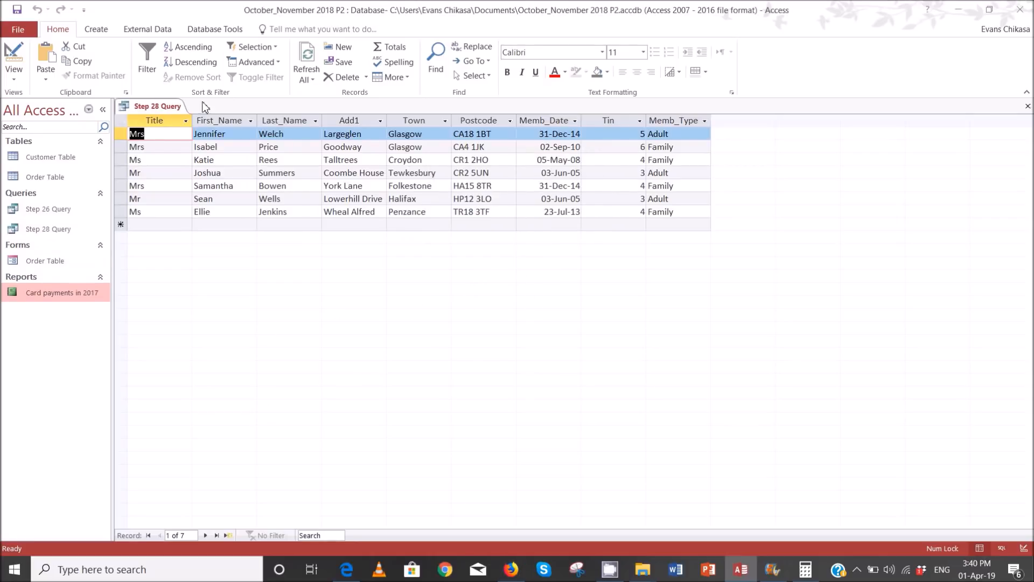
{"action": "right_click", "coordinate": [163, 110]}
{"action": "left_click", "coordinate": [194, 135]}
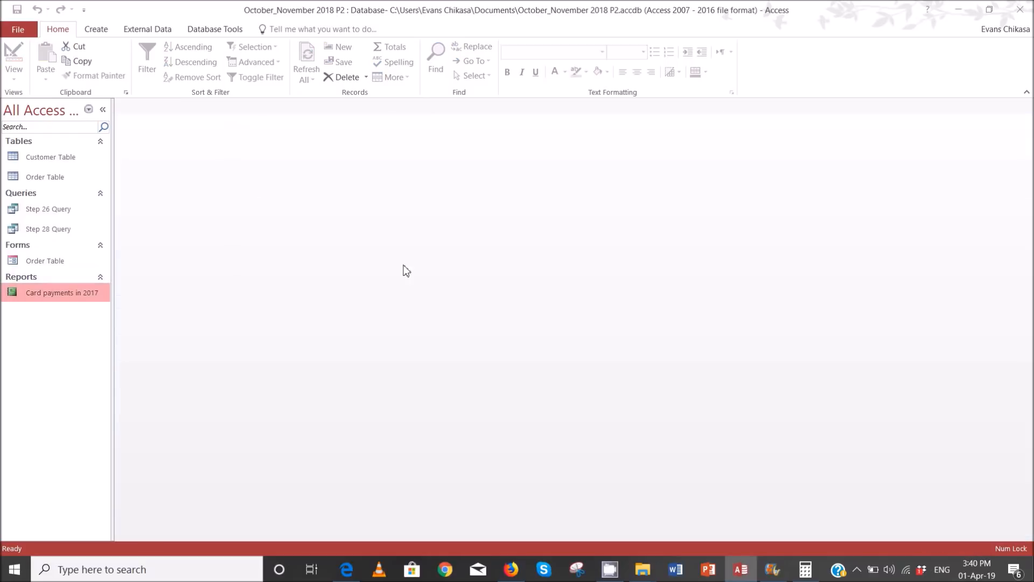
{"action": "mouse_move", "coordinate": [752, 571]}
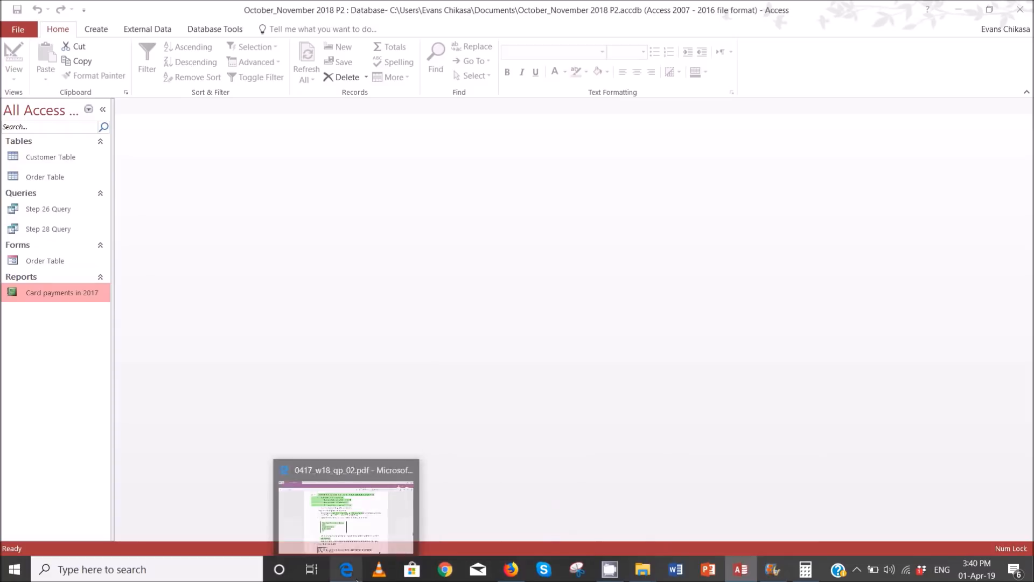
Step: Check the step 28 label layout and sort requirements in the exam PDF and return to the Access database
{"action": "left_click", "coordinate": [377, 501]}
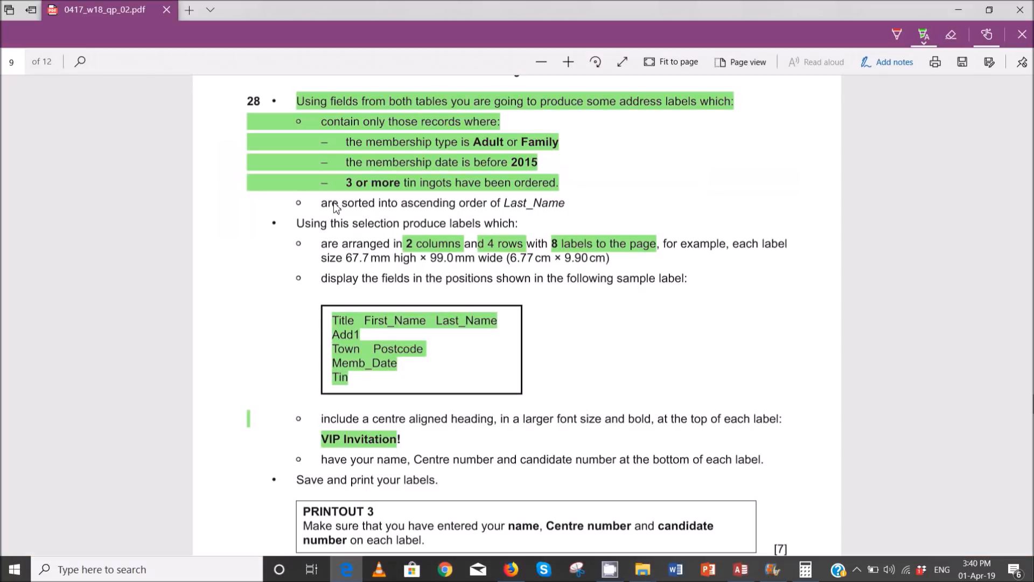
{"action": "mouse_move", "coordinate": [740, 571]}
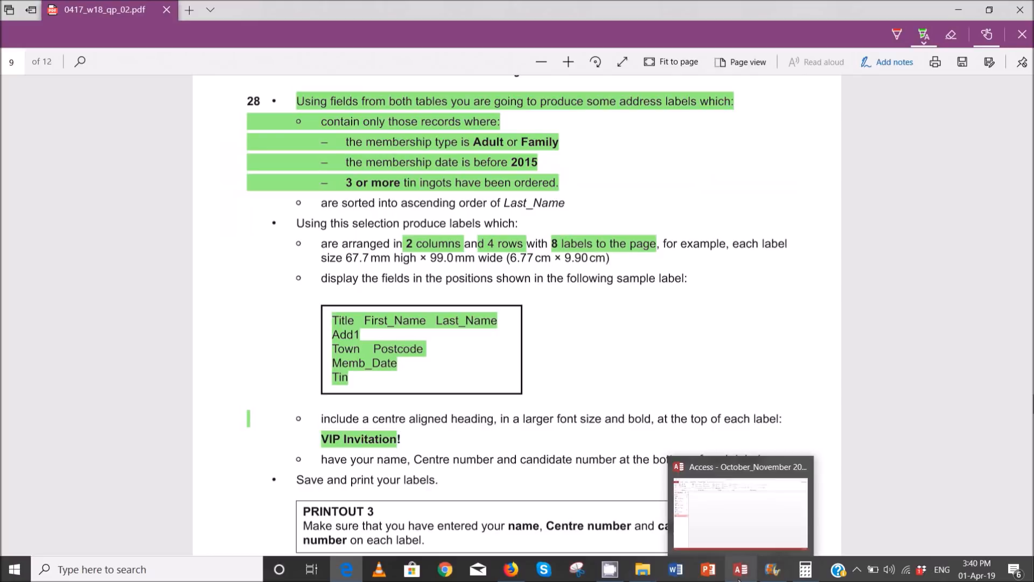
{"action": "left_click", "coordinate": [739, 549]}
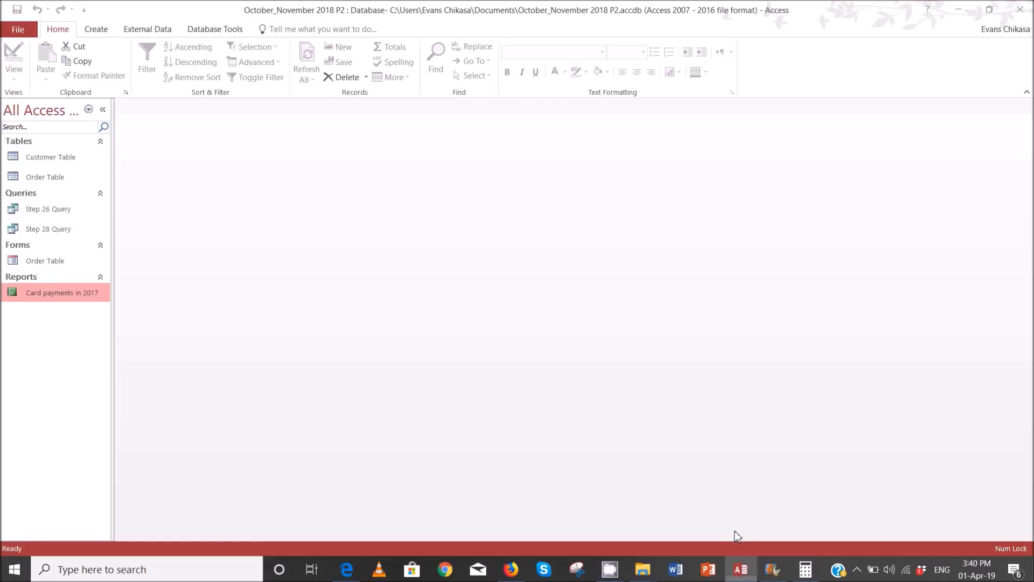
{"action": "left_click", "coordinate": [105, 34]}
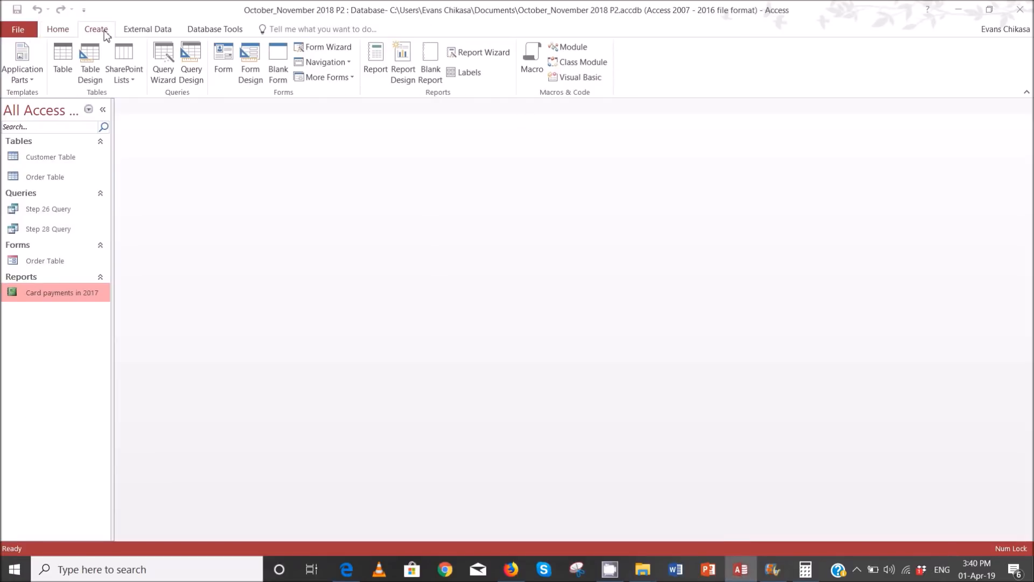
{"action": "left_click", "coordinate": [475, 72]}
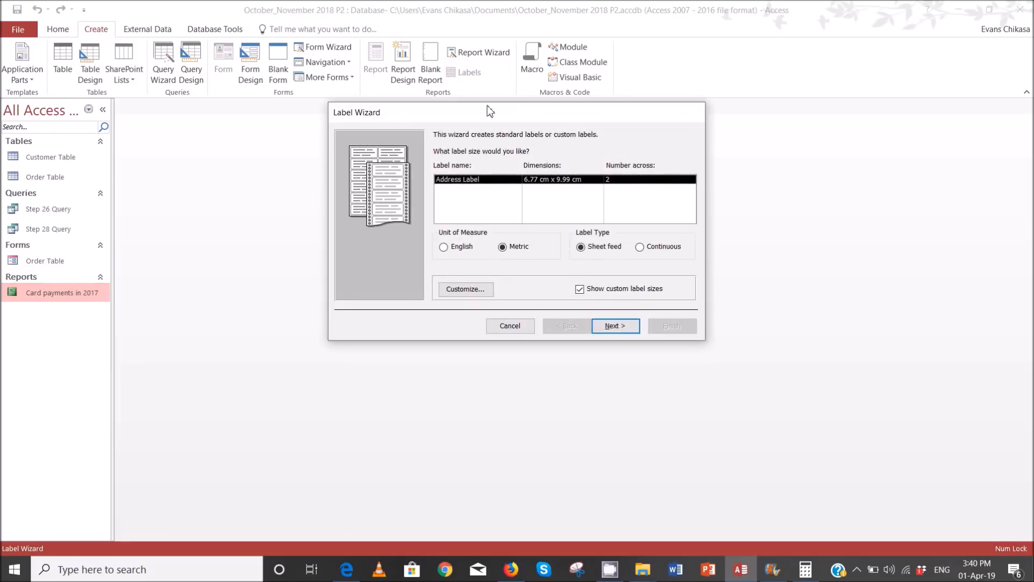
{"action": "left_click", "coordinate": [612, 326]}
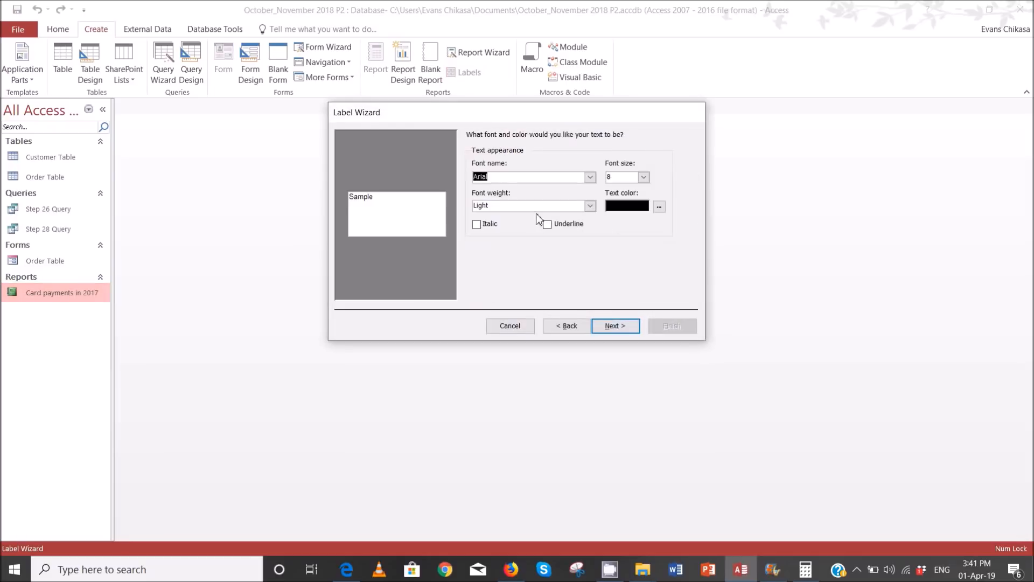
{"action": "left_click", "coordinate": [615, 326]}
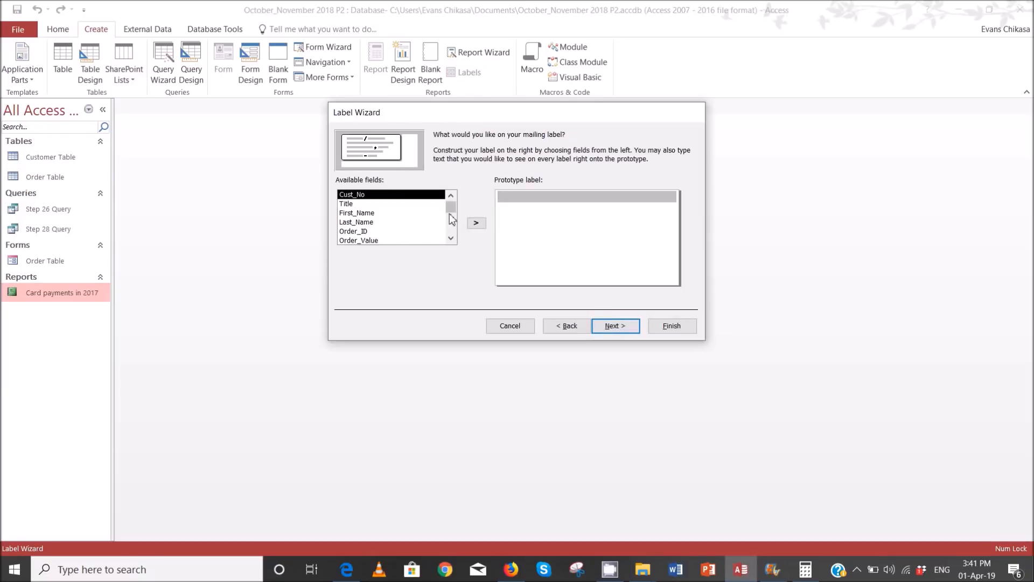
{"action": "mouse_move", "coordinate": [449, 211]}
{"action": "left_mouse_down"}
{"action": "mouse_move", "coordinate": [449, 233]}
{"action": "mouse_move", "coordinate": [450, 208]}
{"action": "left_mouse_up"}
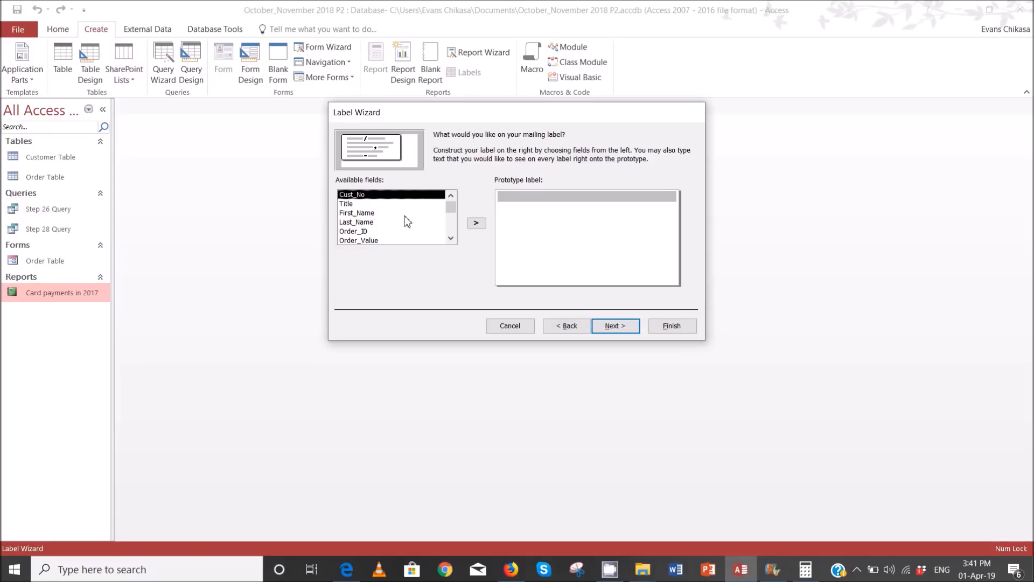
{"action": "left_click_drag", "start_coordinate": [451, 204], "coordinate": [451, 238]}
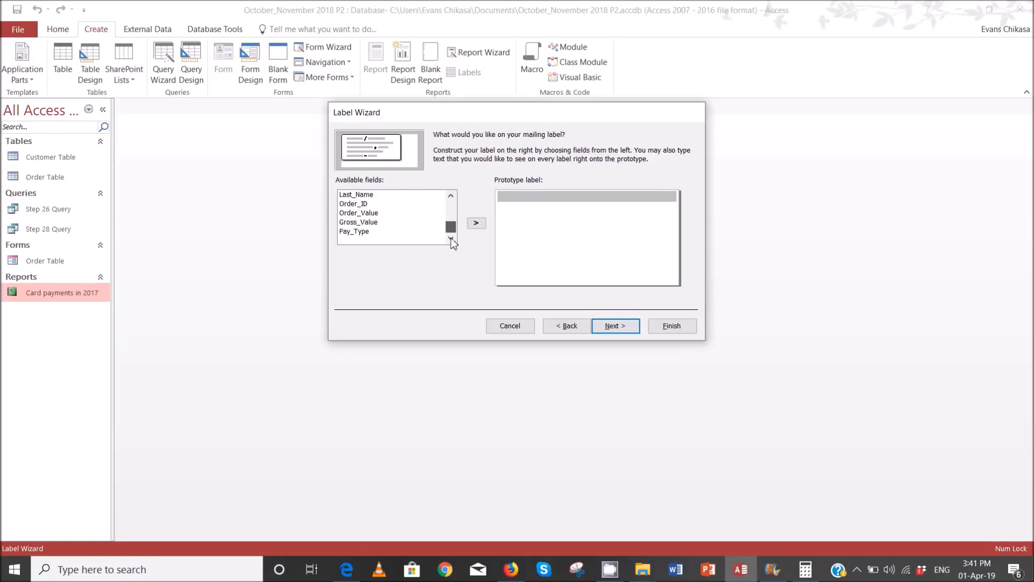
{"action": "left_click", "coordinate": [522, 327]}
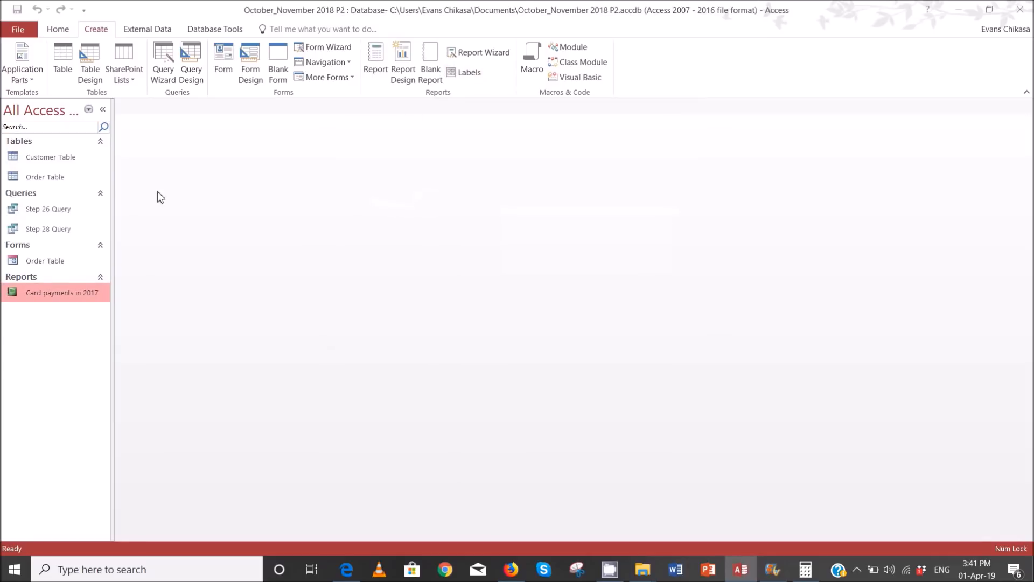
Step: Start the Label Wizard on Step 28 Query, keeping the 6.77 cm x 9.99 cm Address Label size and the default text appearance
{"action": "left_click", "coordinate": [57, 236]}
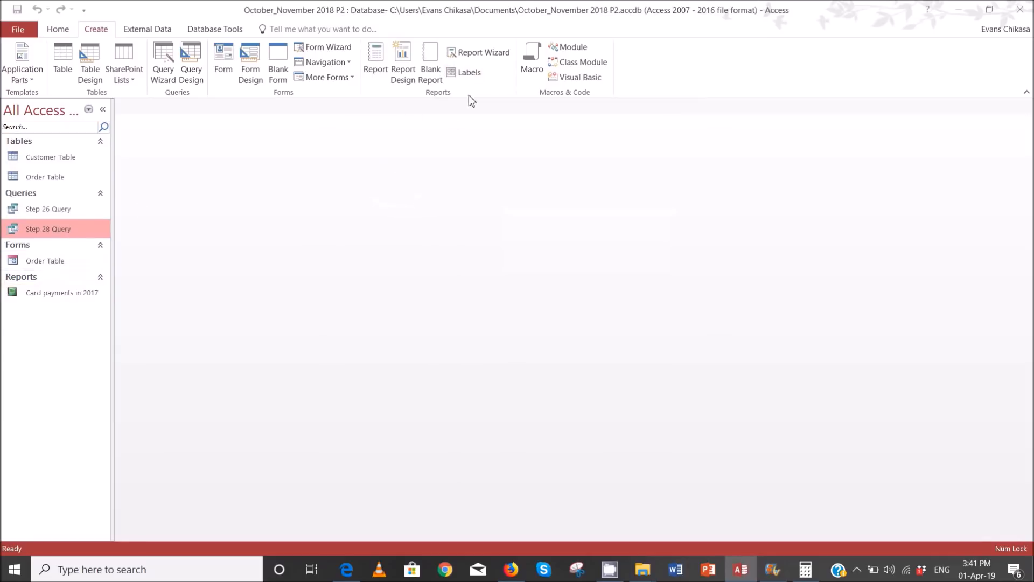
{"action": "left_click", "coordinate": [470, 72]}
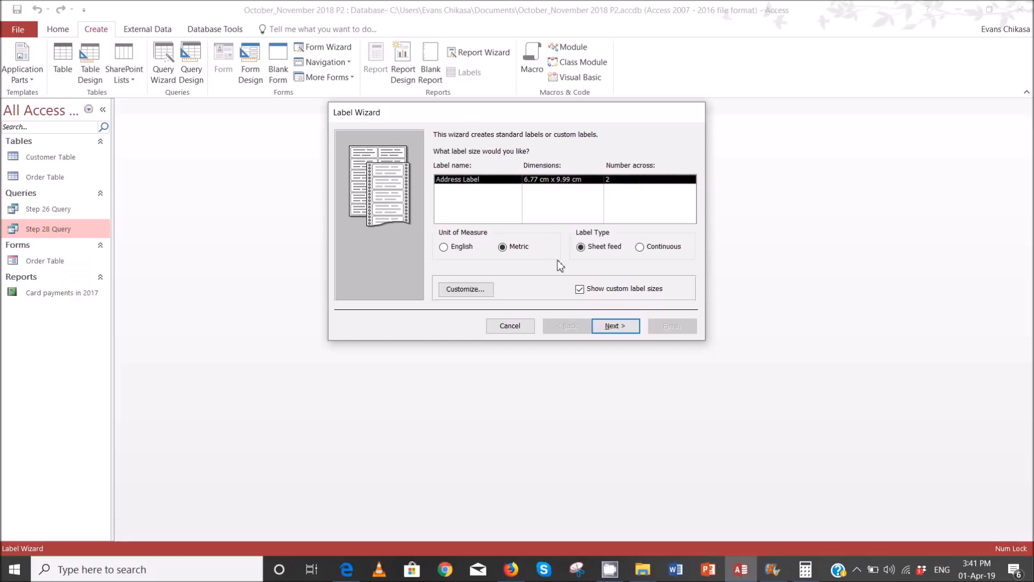
{"action": "left_click", "coordinate": [611, 326]}
{"action": "left_click", "coordinate": [620, 326]}
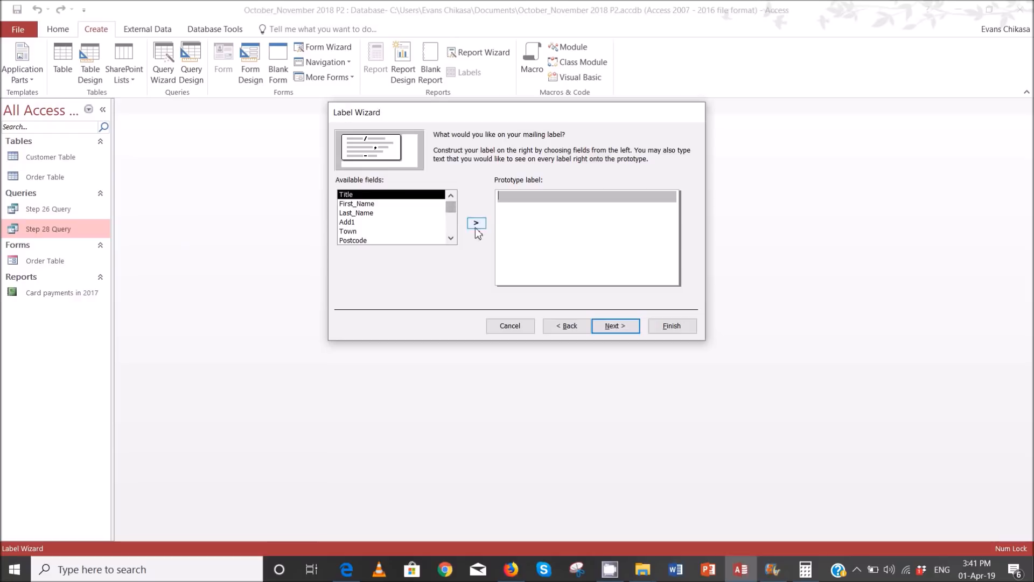
Step: Check the sample label in the exam PDF and put Title, First_Name and Last_Name on the prototype label's first line
{"action": "left_click", "coordinate": [356, 575]}
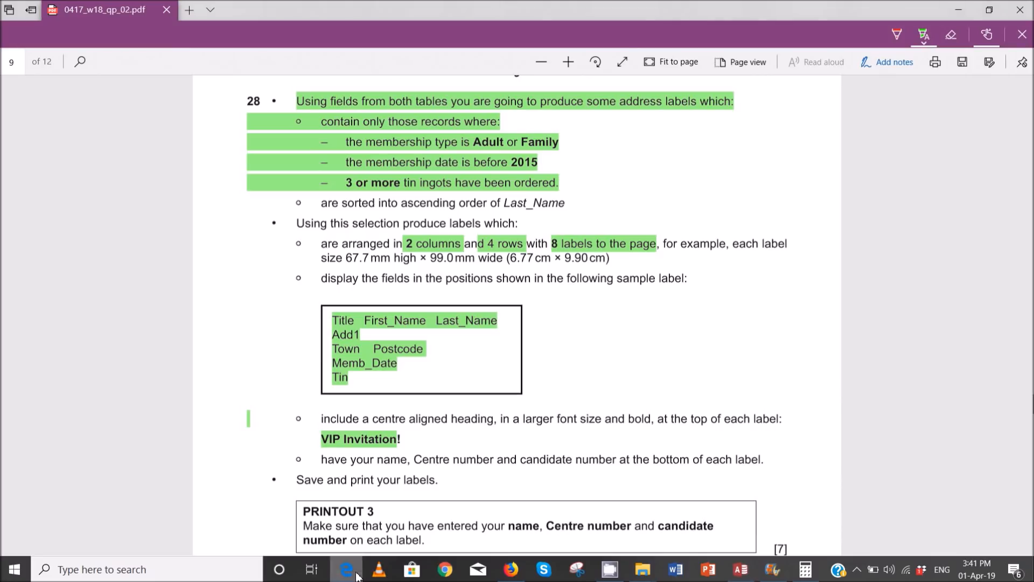
{"action": "left_click", "coordinate": [356, 574]}
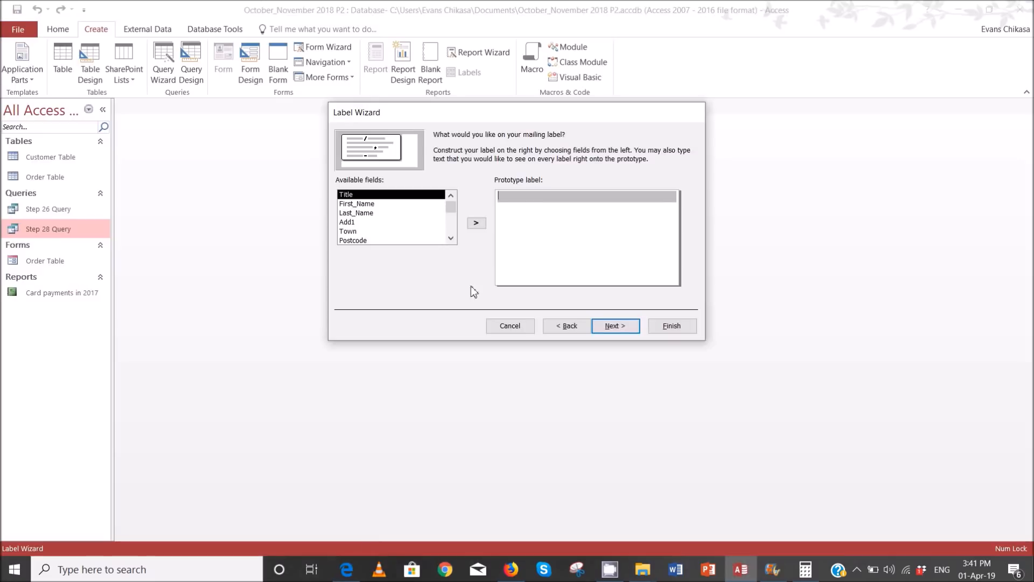
{"action": "left_click", "coordinate": [478, 224]}
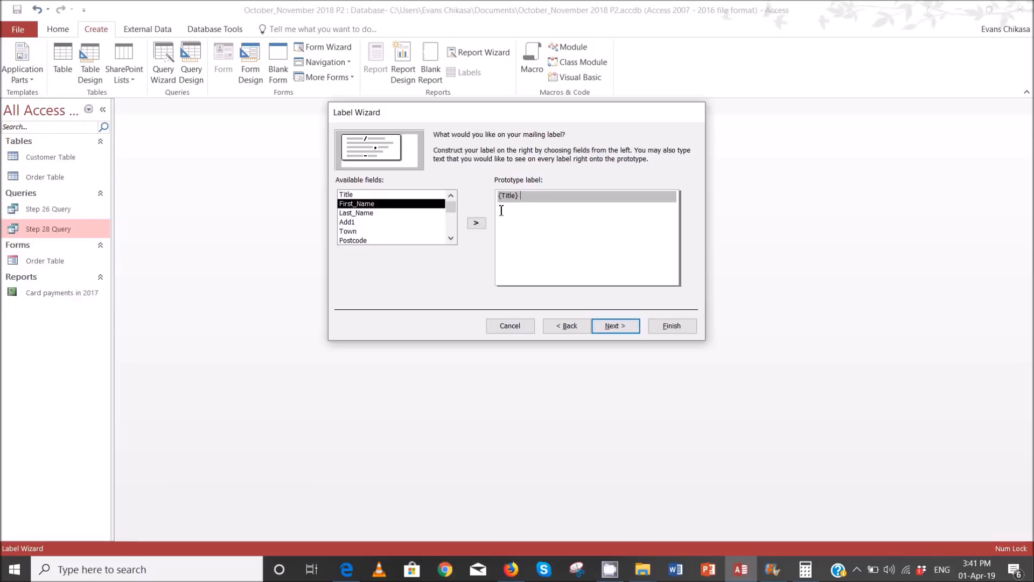
{"action": "left_click", "coordinate": [478, 223]}
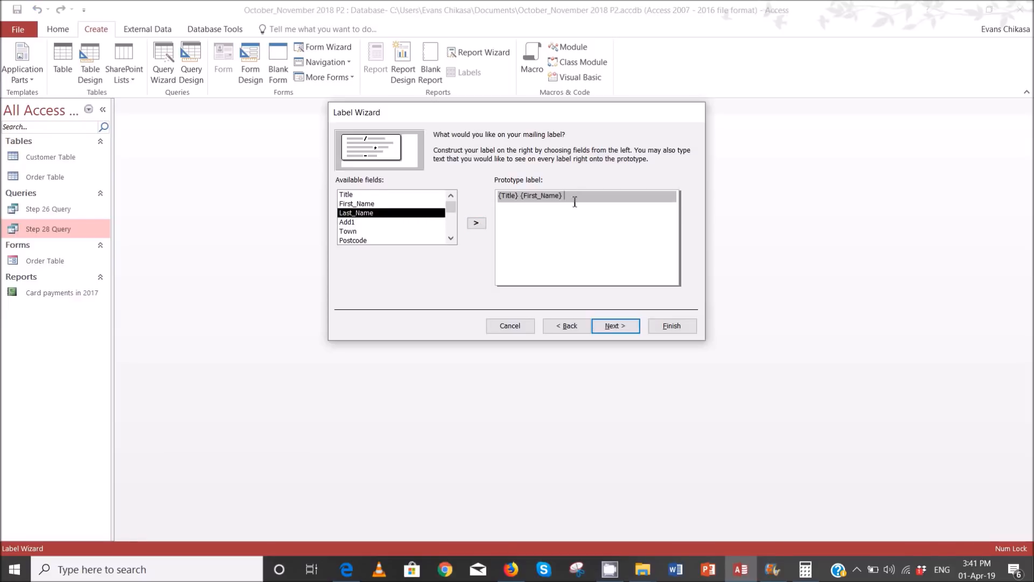
{"action": "left_click", "coordinate": [477, 223]}
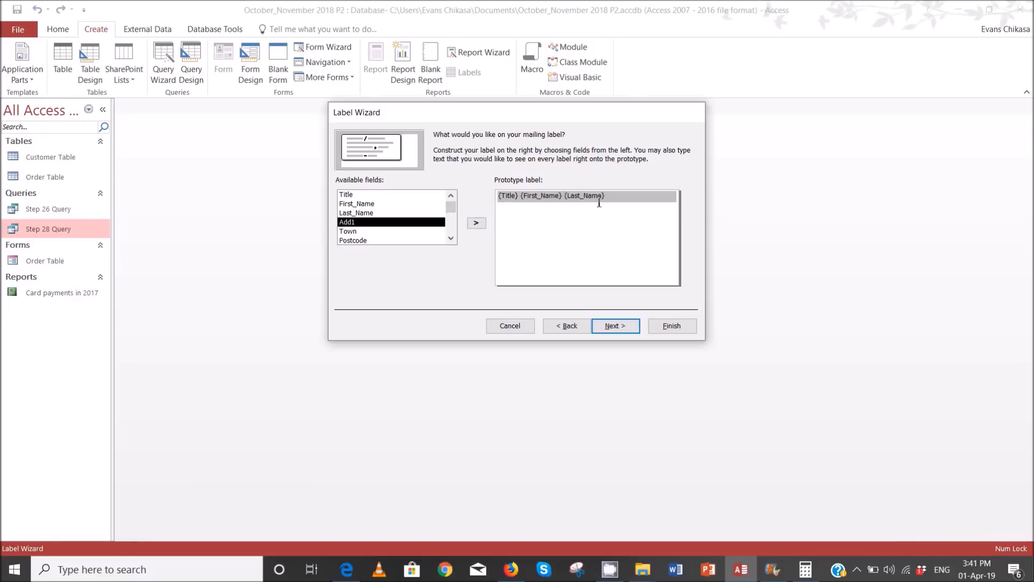
Step: Put Add1 on the prototype label's second line, and Town and Postcode separated by spaces on the third
{"action": "key", "text": "Return"}
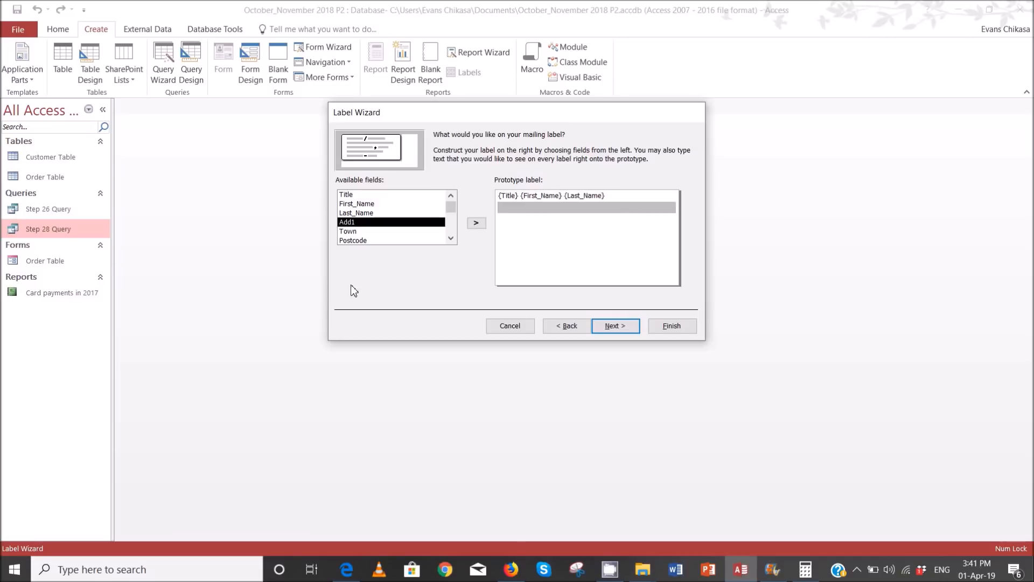
{"action": "left_click", "coordinate": [477, 224]}
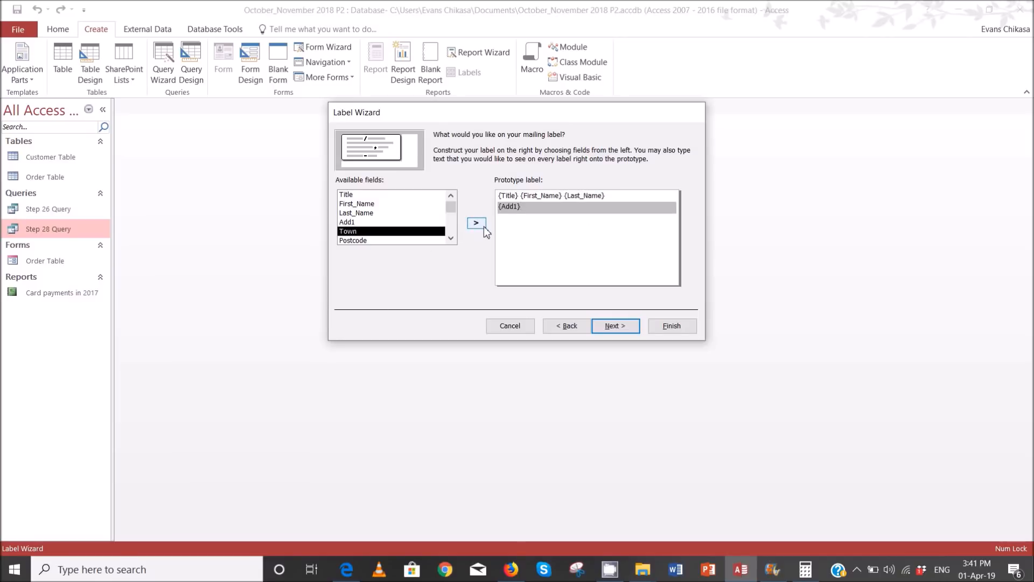
{"action": "key", "text": "Return"}
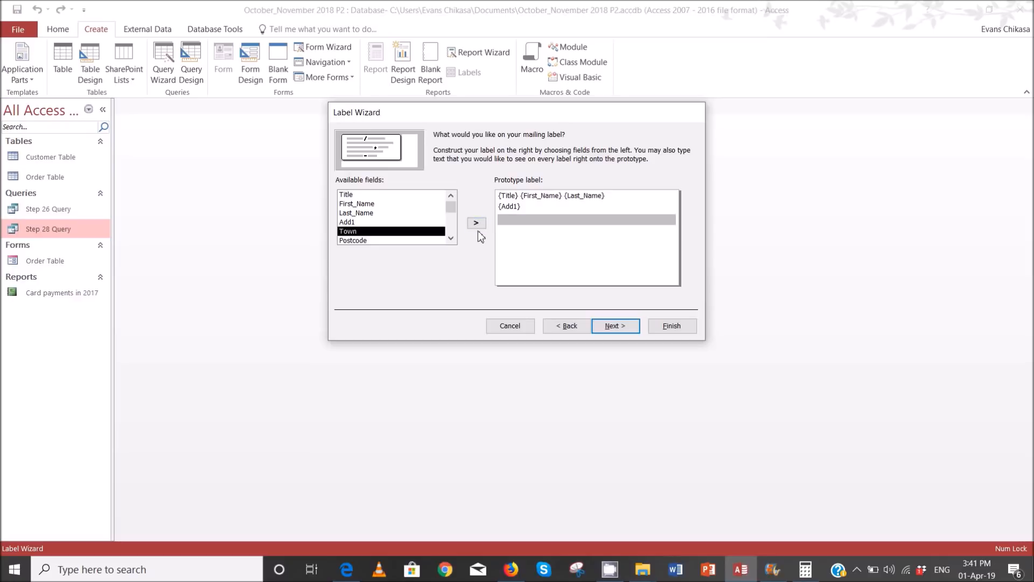
{"action": "left_click", "coordinate": [476, 224]}
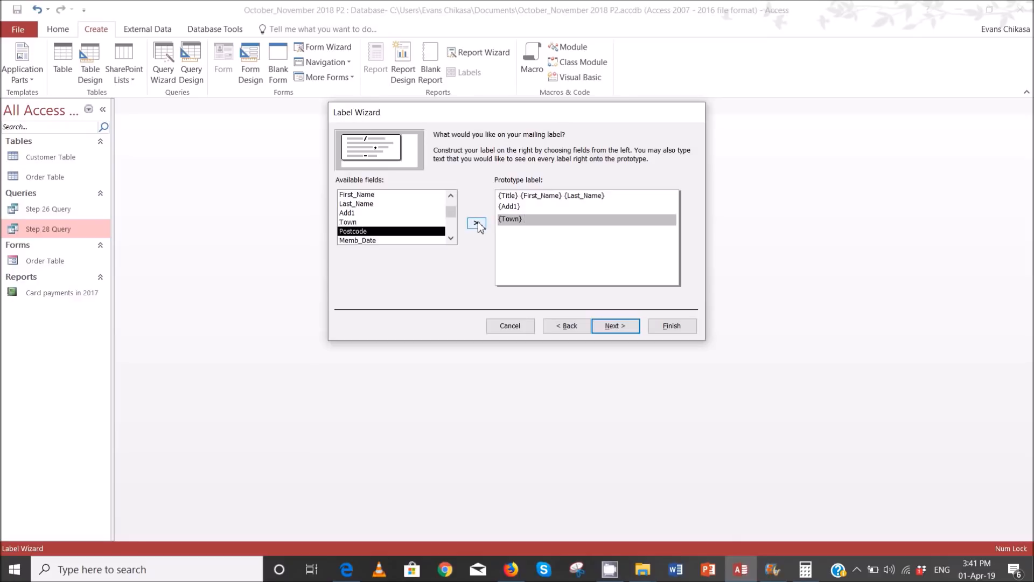
{"action": "left_click", "coordinate": [476, 224]}
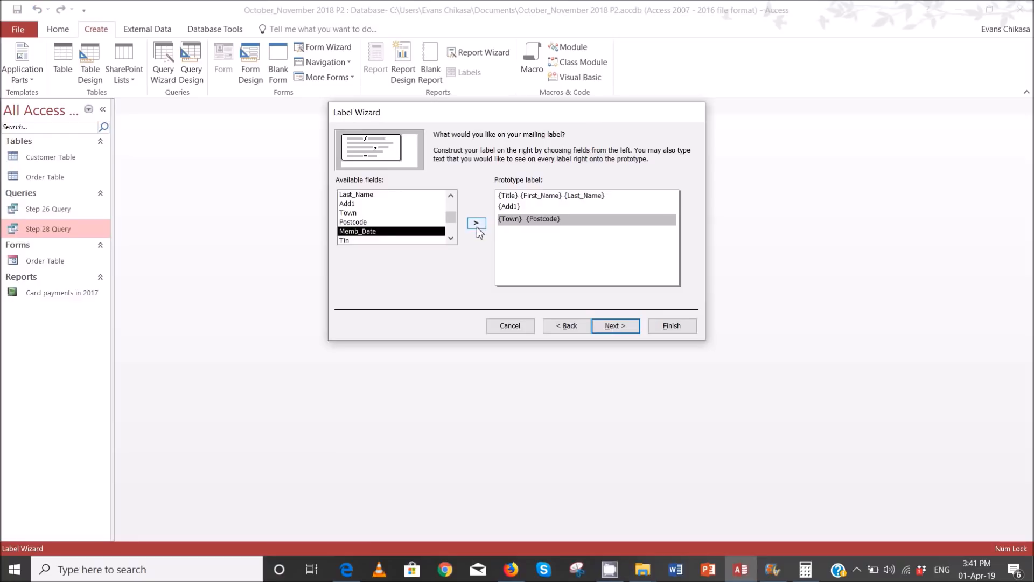
Step: Put Memb_Date and Tin on the prototype label's fourth and fifth lines and compare the layout with the exam PDF
{"action": "key", "text": "Return"}
{"action": "left_click", "coordinate": [476, 224]}
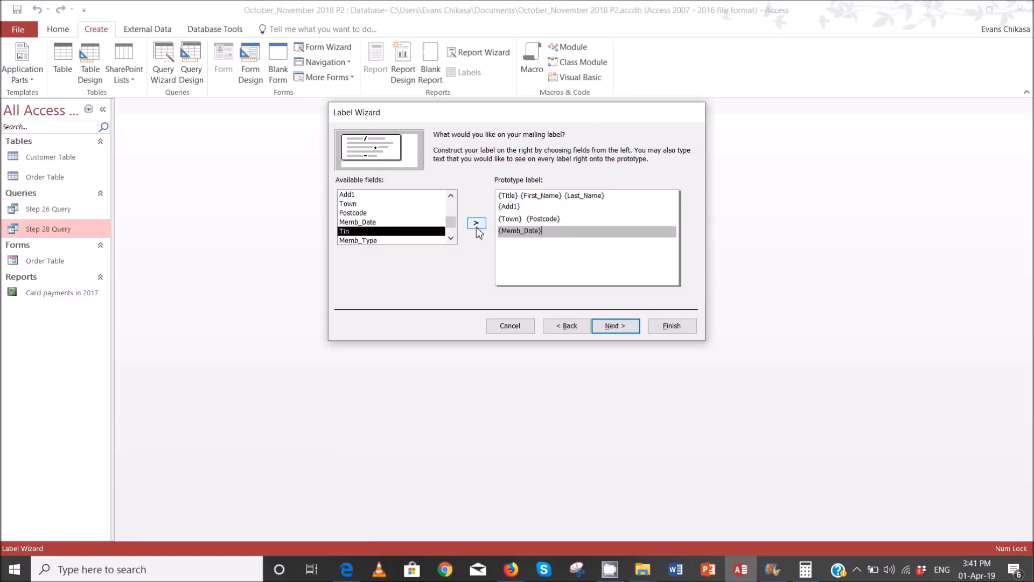
{"action": "key", "text": "Return"}
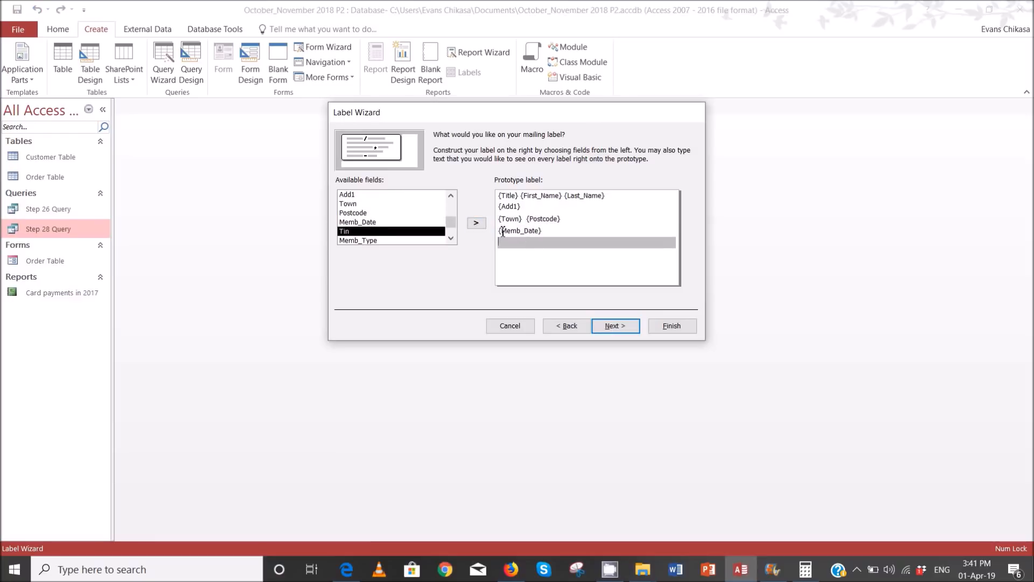
{"action": "left_click", "coordinate": [478, 223]}
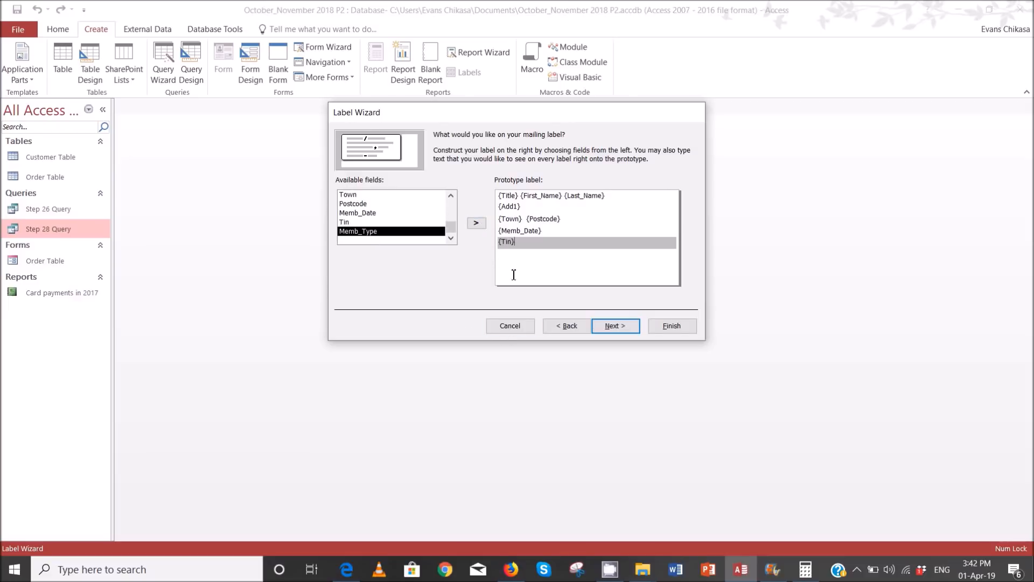
{"action": "left_click", "coordinate": [355, 572]}
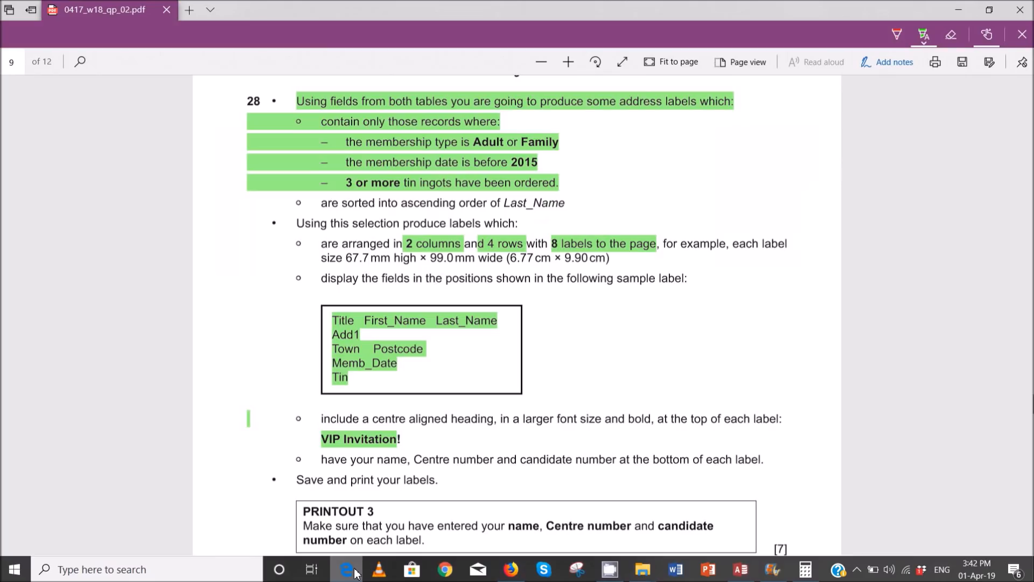
{"action": "left_click", "coordinate": [355, 572]}
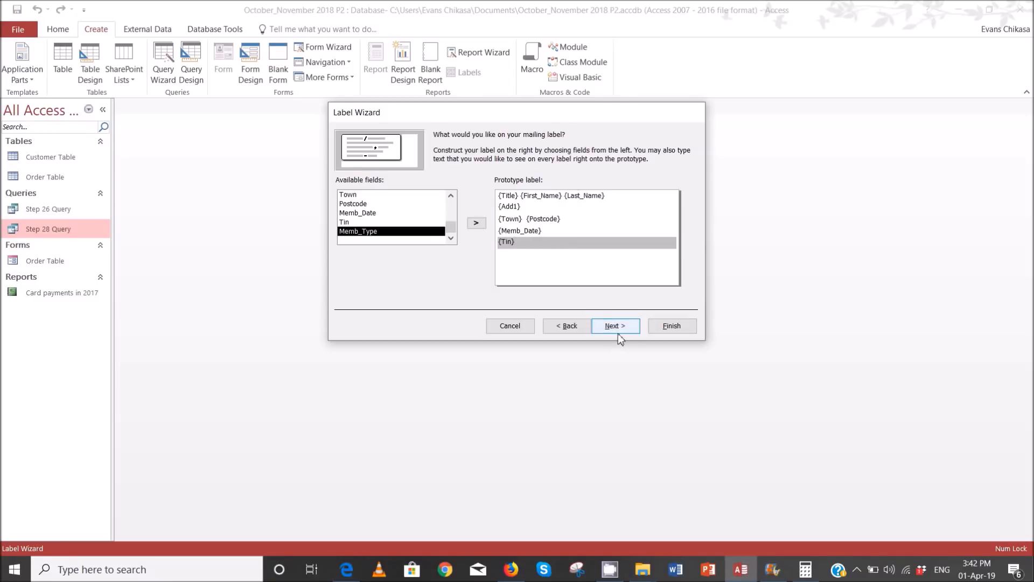
Step: Try adding First Name and Last Name captions before the name fields on the prototype label's first line, and remove them again
{"action": "left_click", "coordinate": [523, 197]}
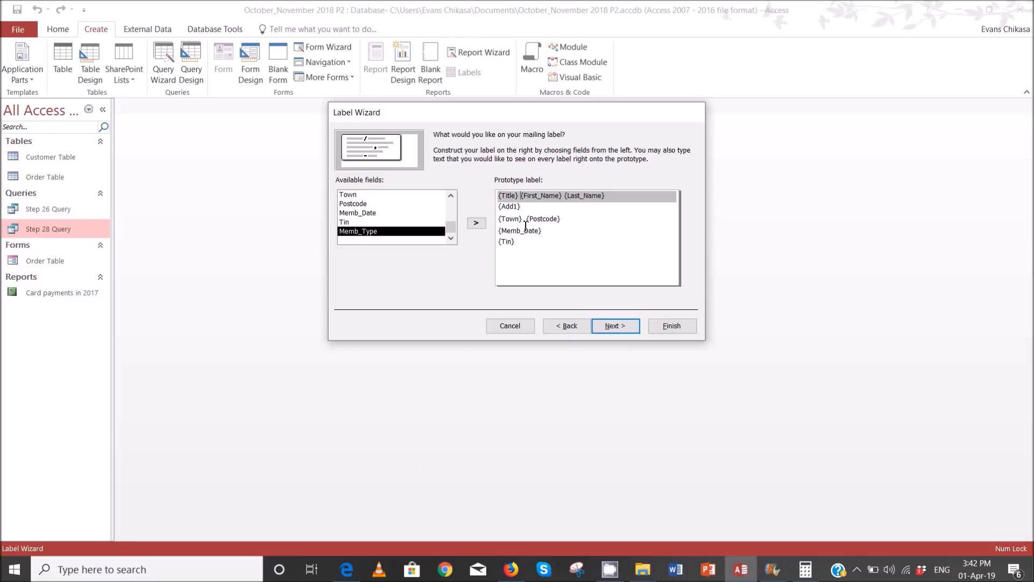
{"action": "type", "text": "First"}
{"action": "type", "text": "Name"}
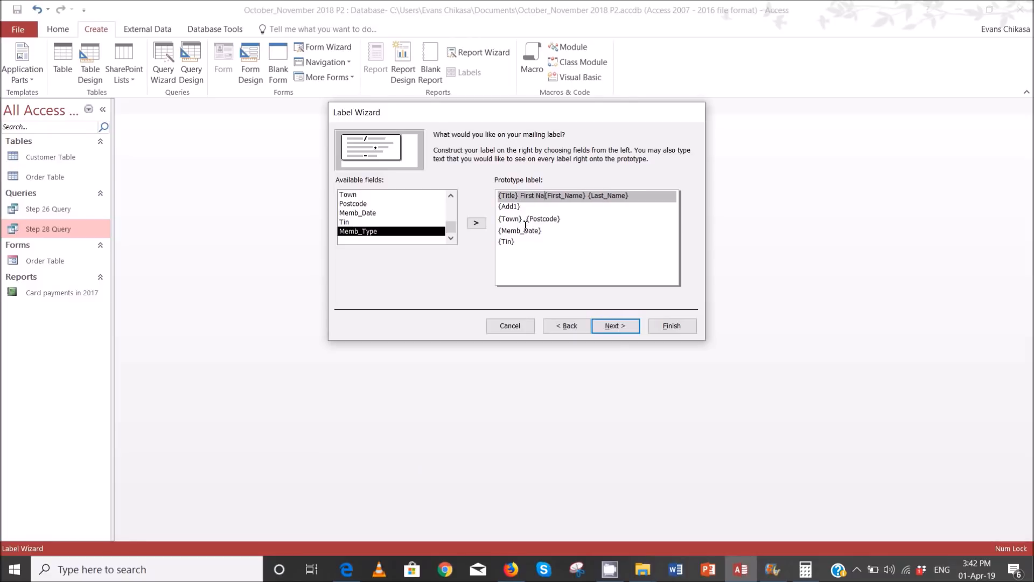
{"action": "double_click", "coordinate": [604, 194]}
{"action": "key", "text": "Left"}
{"action": "type", "text": "Last Name"}
{"action": "key", "text": "BackSpace"}
{"action": "key", "text": "BackSpace"}
{"action": "key", "text": "BackSpace"}
{"action": "key", "text": "BackSpace"}
{"action": "key", "text": "BackSpace"}
{"action": "key", "text": "BackSpace"}
{"action": "key", "text": "BackSpace"}
{"action": "key", "text": "BackSpace"}
{"action": "key", "text": "BackSpace"}
{"action": "key", "text": "BackSpace"}
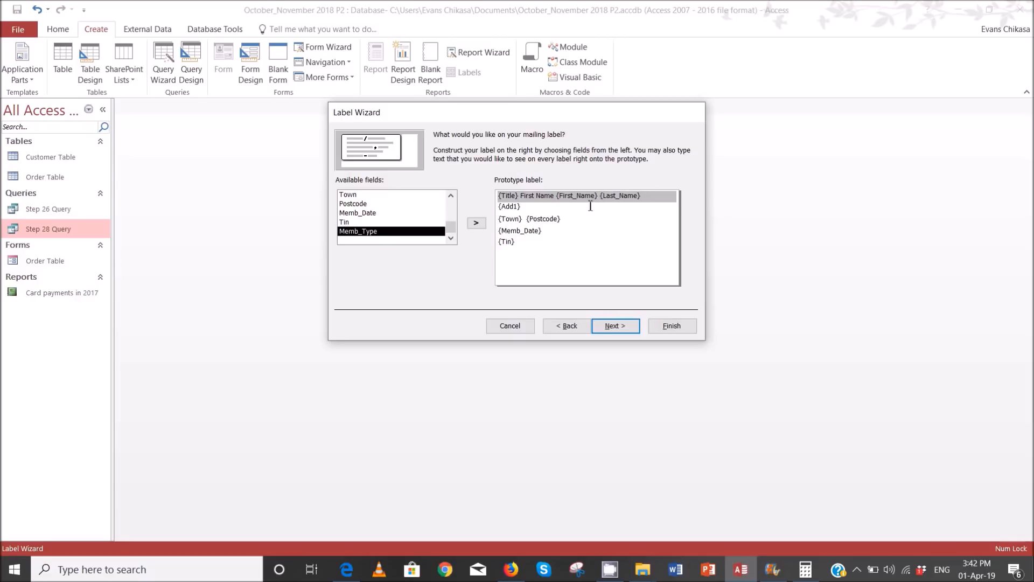
{"action": "key", "text": "BackSpace"}
{"action": "key", "text": "BackSpace"}
{"action": "key", "text": "BackSpace"}
{"action": "key", "text": "BackSpace"}
{"action": "key", "text": "BackSpace"}
{"action": "key", "text": "BackSpace"}
{"action": "key", "text": "BackSpace"}
{"action": "key", "text": "BackSpace"}
{"action": "key", "text": "BackSpace"}
{"action": "key", "text": "BackSpace"}
{"action": "key", "text": "BackSpace"}
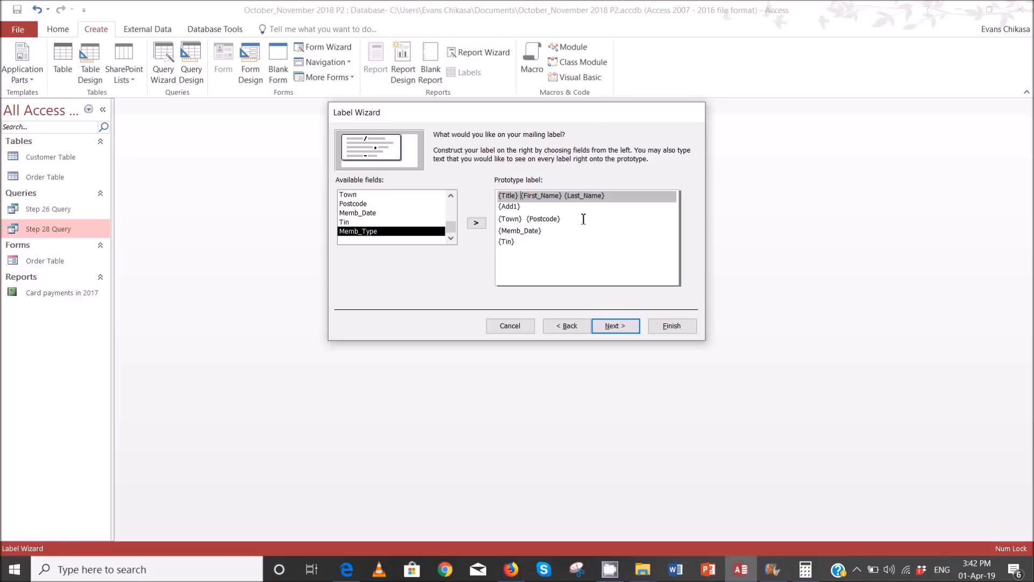
Step: Accept the prototype label and set the labels to sort by Last_Name
{"action": "left_click", "coordinate": [610, 325]}
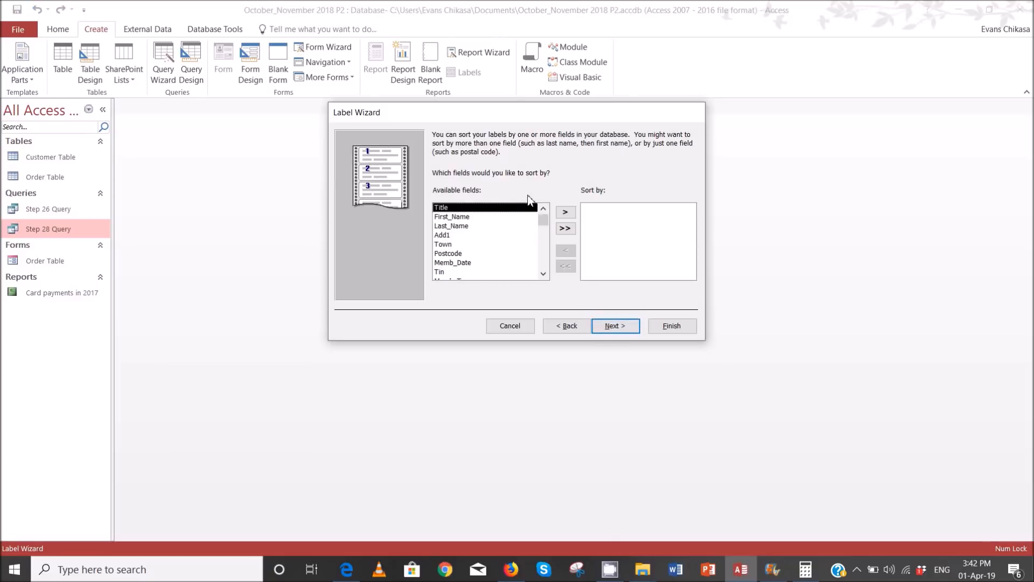
{"action": "left_click", "coordinate": [452, 226]}
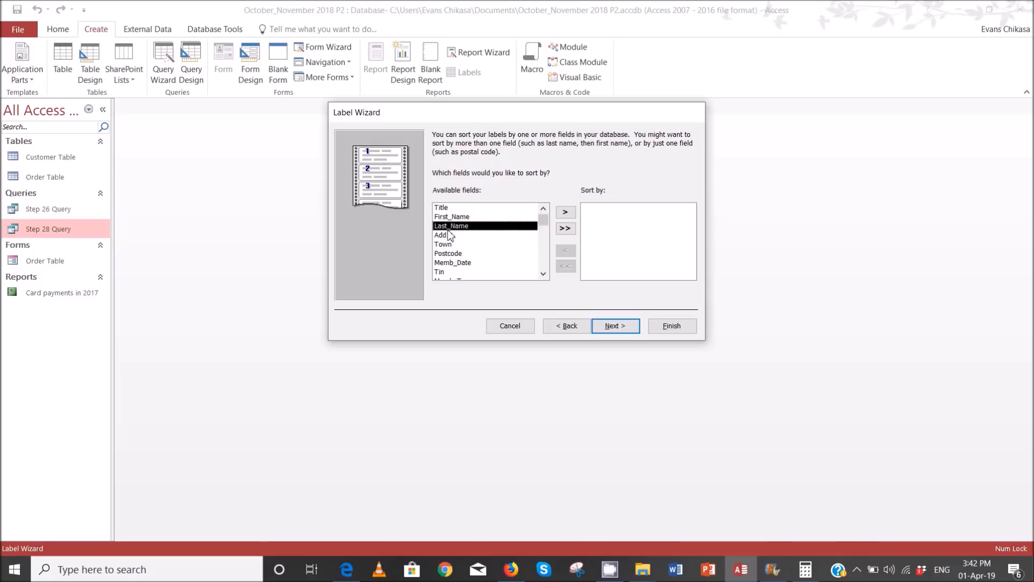
{"action": "left_click", "coordinate": [566, 212]}
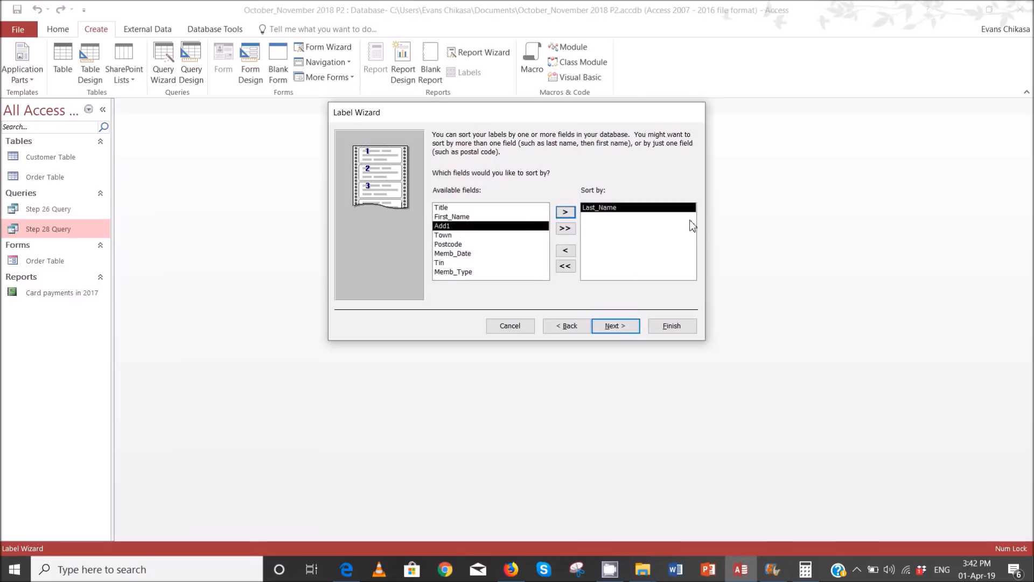
Step: Finish the label wizard with the report name Labels Step 28 Query and look through the labels in print preview
{"action": "left_click", "coordinate": [611, 326]}
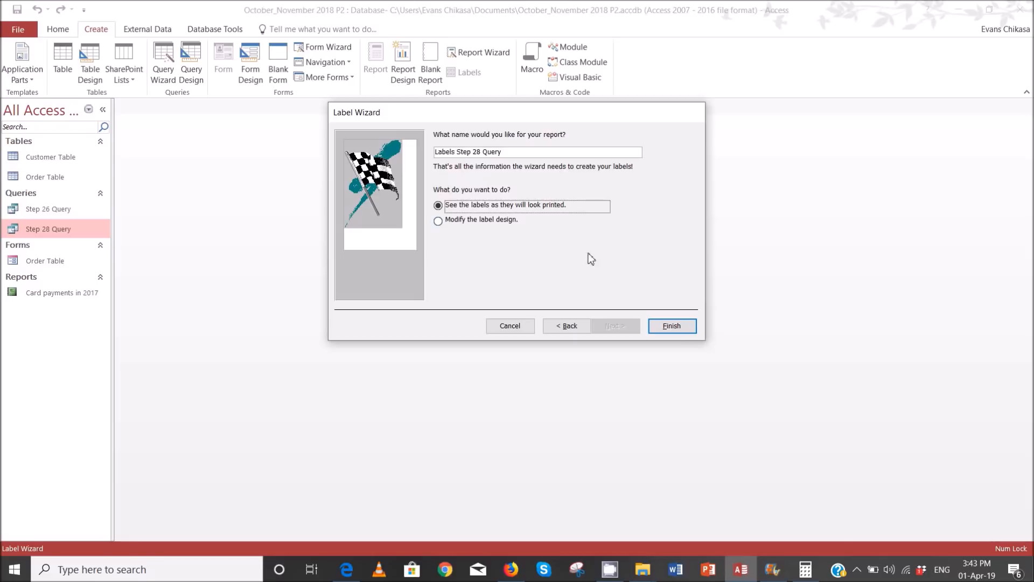
{"action": "left_click", "coordinate": [664, 326]}
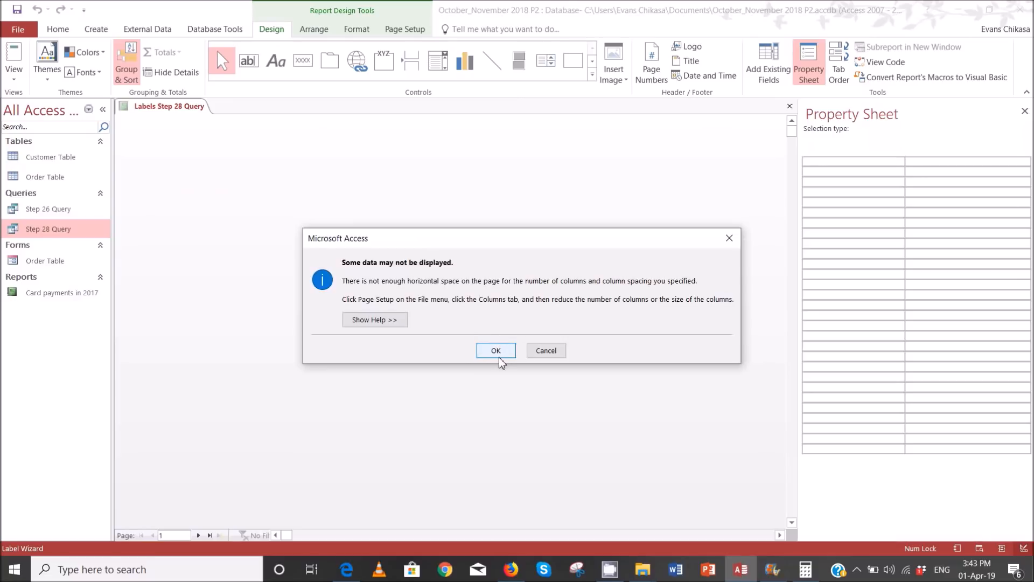
{"action": "left_click", "coordinate": [498, 353]}
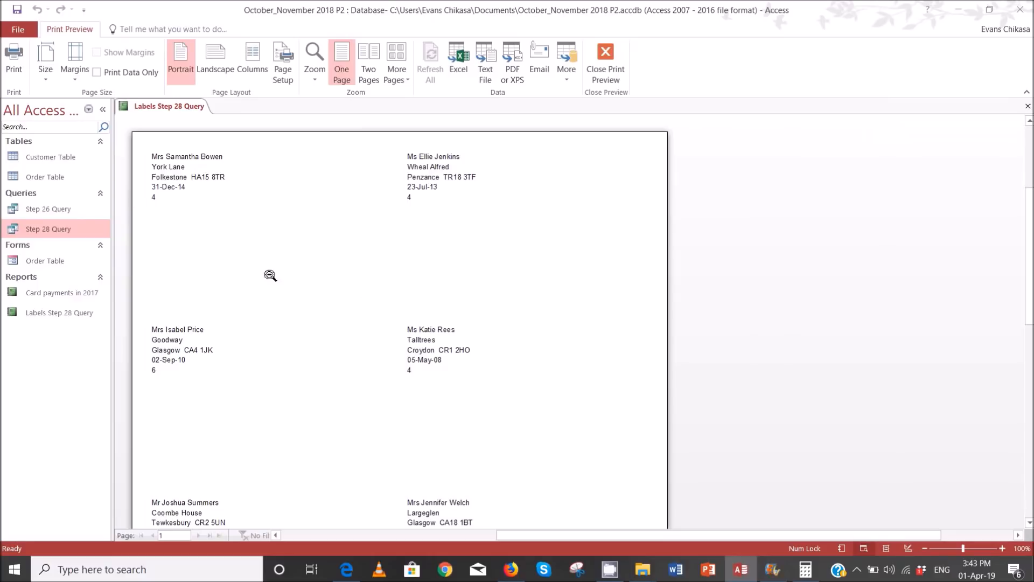
{"action": "scroll", "coordinate": [301, 318], "scroll_direction": "down", "scroll_amount": 3}
{"action": "scroll", "coordinate": [291, 318], "scroll_direction": "down", "scroll_amount": 5}
{"action": "scroll", "coordinate": [290, 319], "scroll_direction": "up", "scroll_amount": 10}
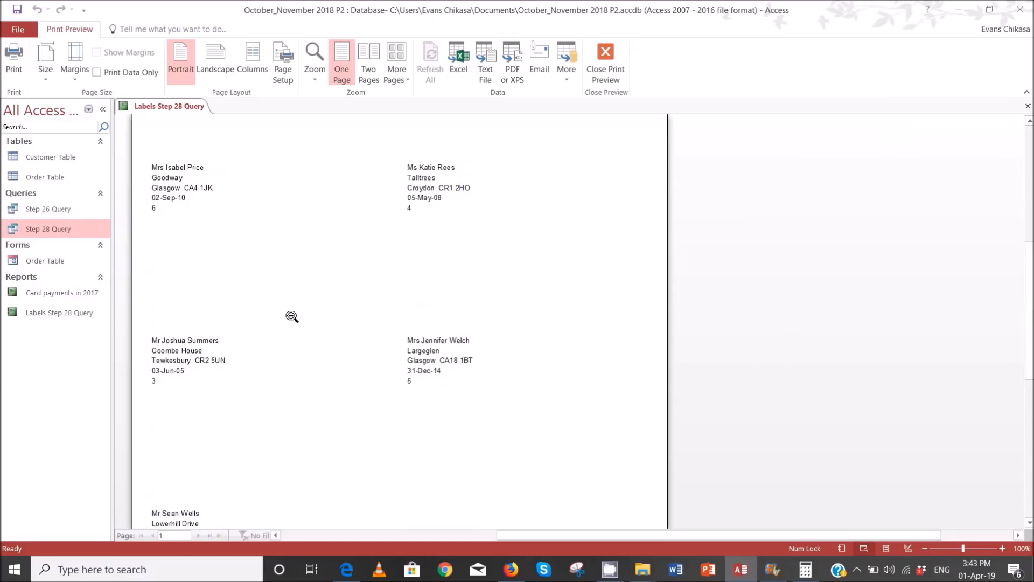
Step: Open the Labels Step 28 Query report in Design View and move all five field lines down about half an inch
{"action": "right_click", "coordinate": [69, 316]}
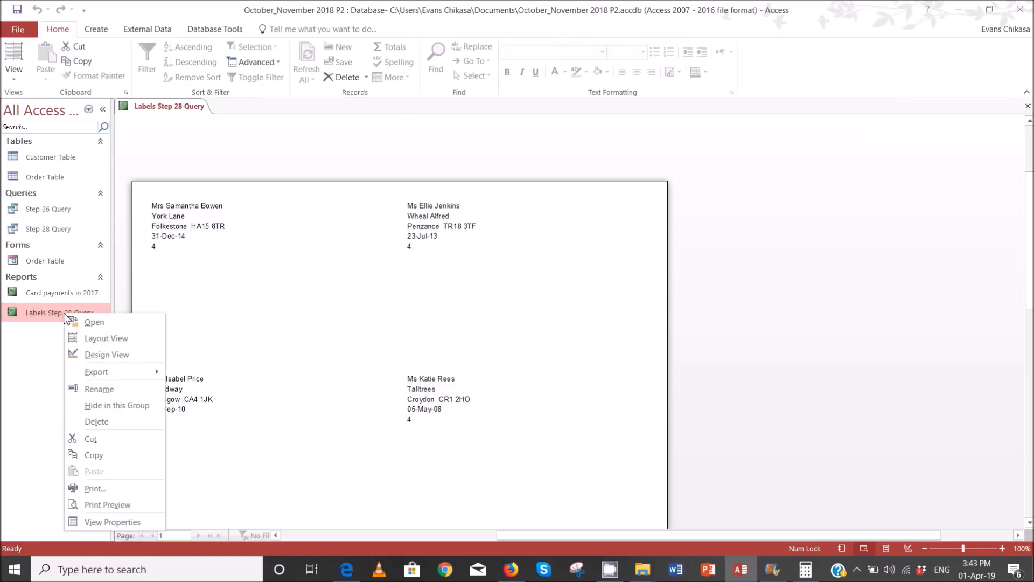
{"action": "left_click", "coordinate": [124, 354]}
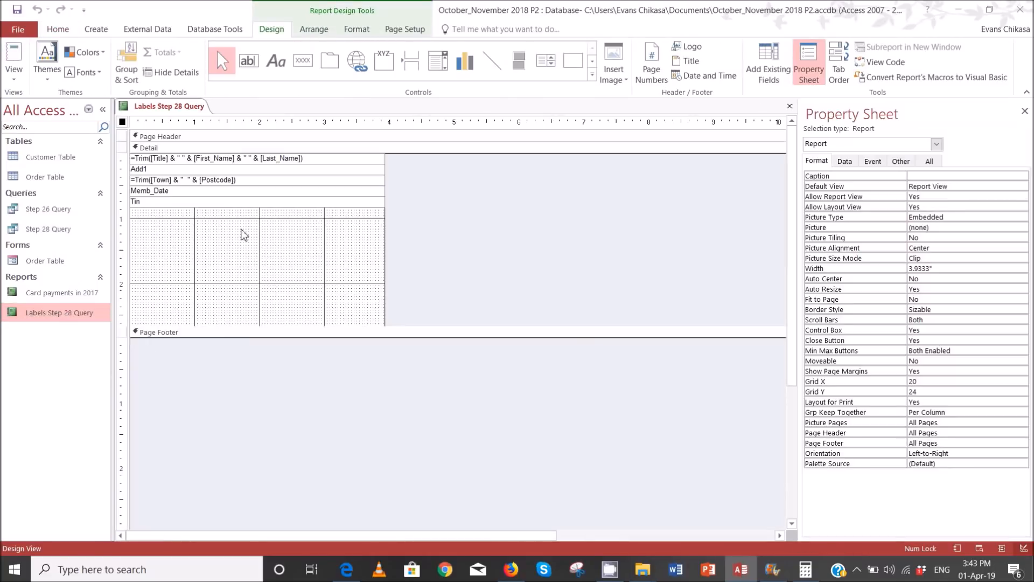
{"action": "left_click_drag", "start_coordinate": [331, 258], "coordinate": [322, 155]}
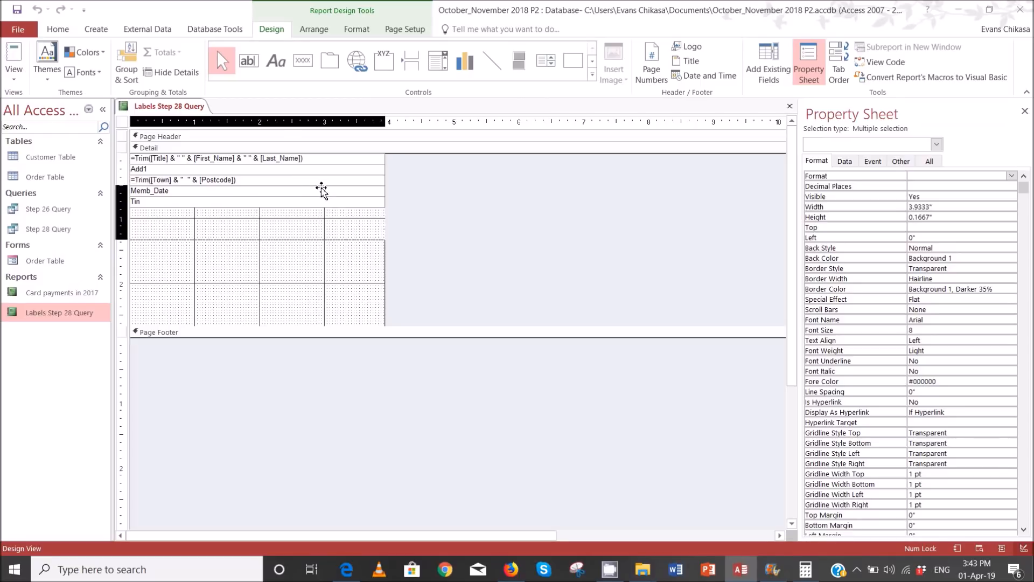
{"action": "left_click_drag", "start_coordinate": [322, 185], "coordinate": [370, 213]}
{"action": "left_click", "coordinate": [342, 274]}
{"action": "left_click_drag", "start_coordinate": [345, 252], "coordinate": [338, 184]}
Step: Narrow the label to about 3.65" and resize its five field lines to about 3.4" wide, starting 0.15" from the left edge
{"action": "left_click_drag", "start_coordinate": [385, 256], "coordinate": [392, 256]}
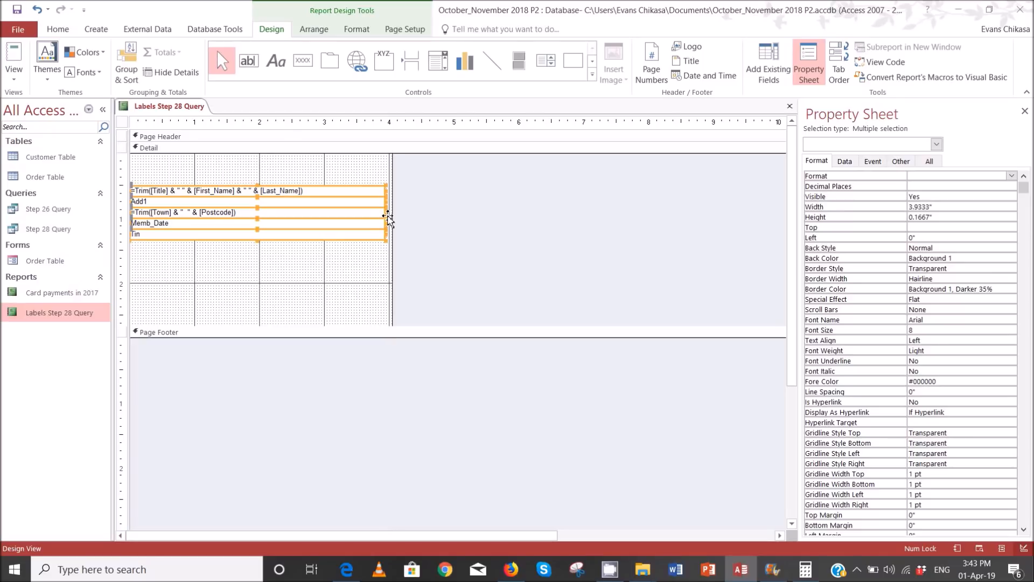
{"action": "left_click_drag", "start_coordinate": [386, 214], "coordinate": [366, 225]}
{"action": "left_click_drag", "start_coordinate": [168, 236], "coordinate": [178, 237]}
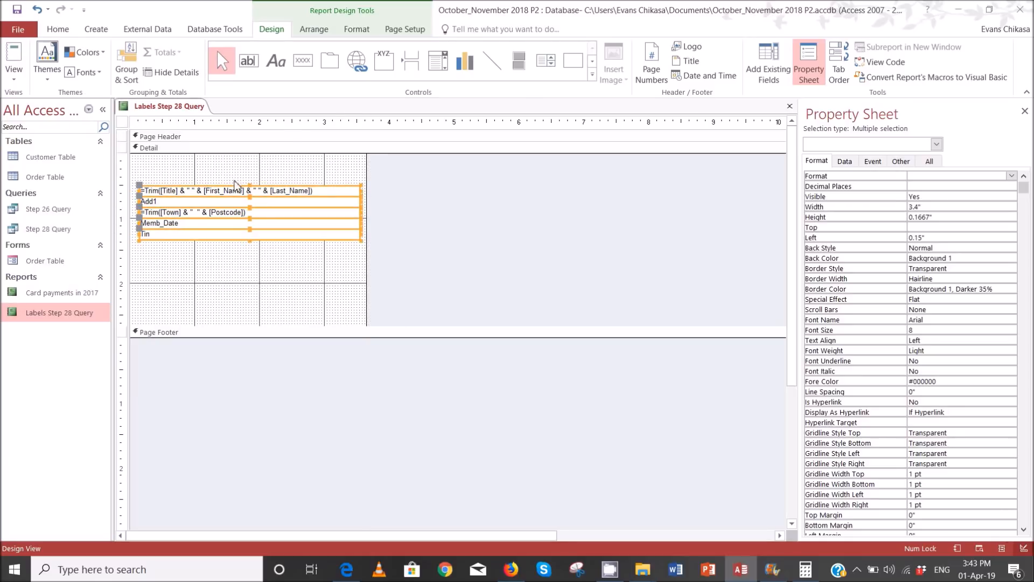
Step: Check the heading wording in the exam PDF and add a VIP Invitation label above the fields, matching their width
{"action": "left_click", "coordinate": [276, 61]}
{"action": "left_click_drag", "start_coordinate": [140, 171], "coordinate": [360, 182]}
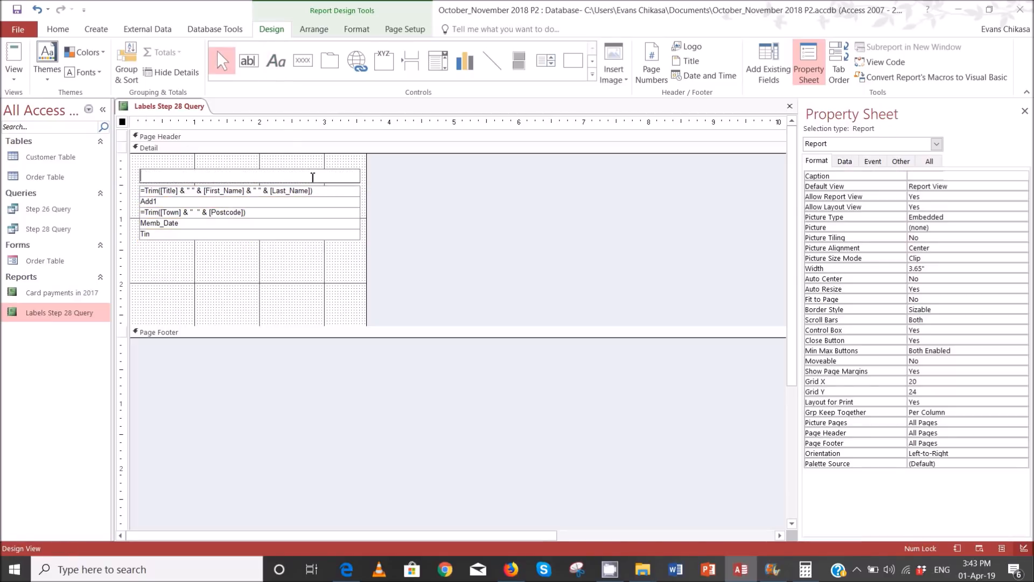
{"action": "left_click", "coordinate": [346, 570]}
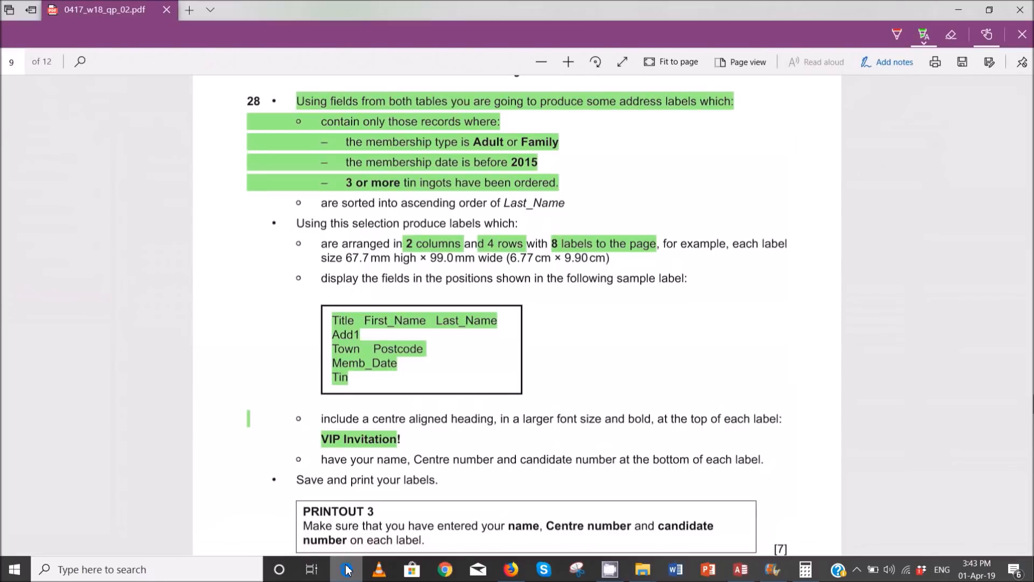
{"action": "left_click", "coordinate": [346, 570]}
{"action": "type", "text": "VIP"}
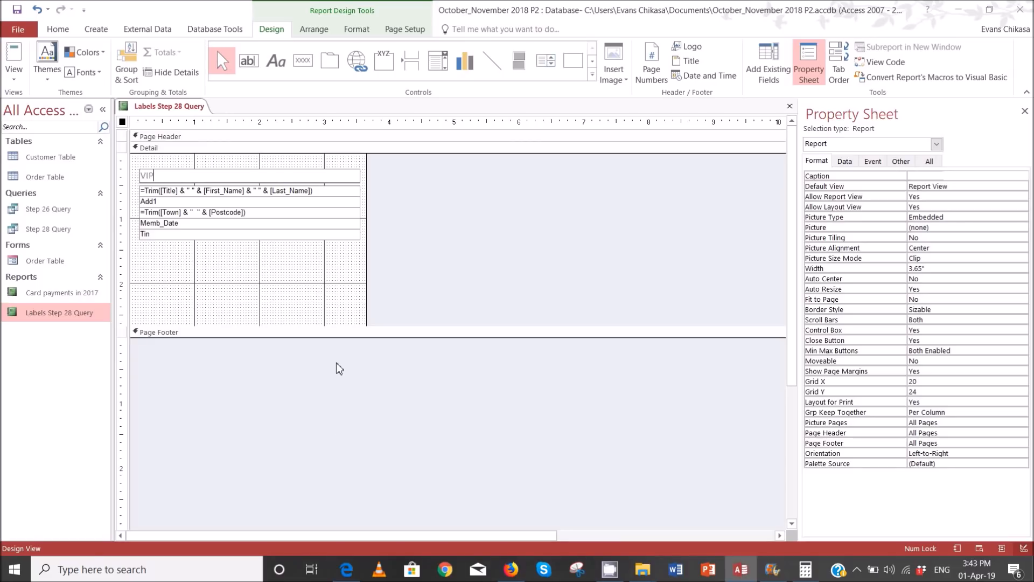
{"action": "type", "text": " Invitation"}
Step: Try a black background fill on the heading and all label fields, and undo it
{"action": "left_click_drag", "start_coordinate": [243, 286], "coordinate": [240, 169]}
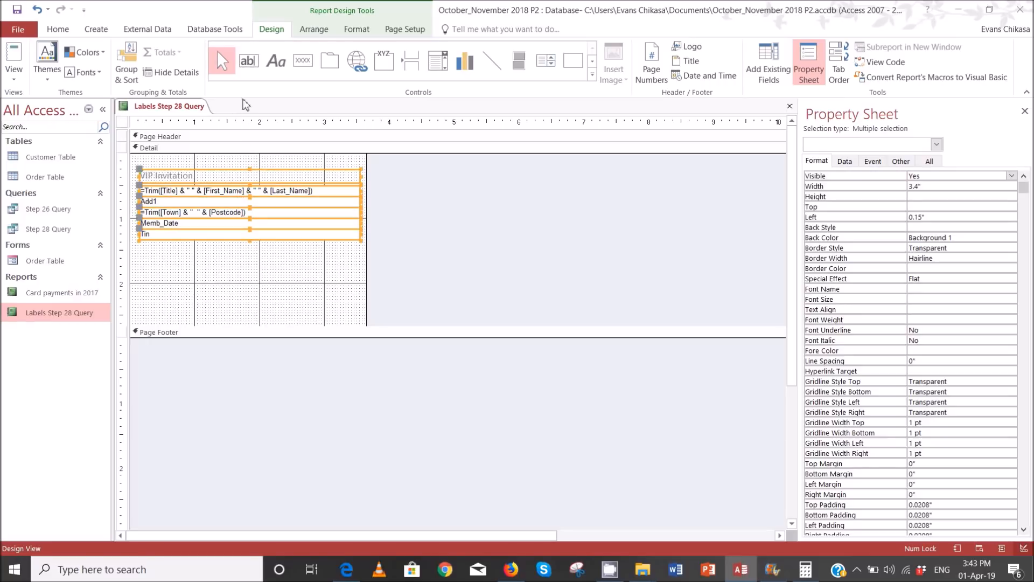
{"action": "left_click", "coordinate": [64, 31]}
{"action": "left_click", "coordinate": [608, 73]}
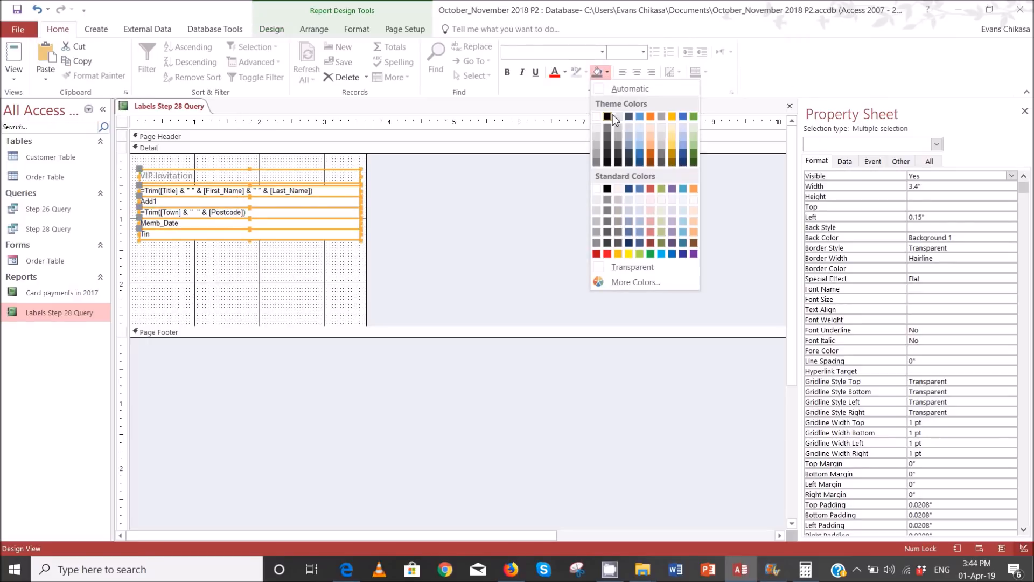
{"action": "left_click", "coordinate": [609, 116]}
{"action": "left_click", "coordinate": [223, 277]}
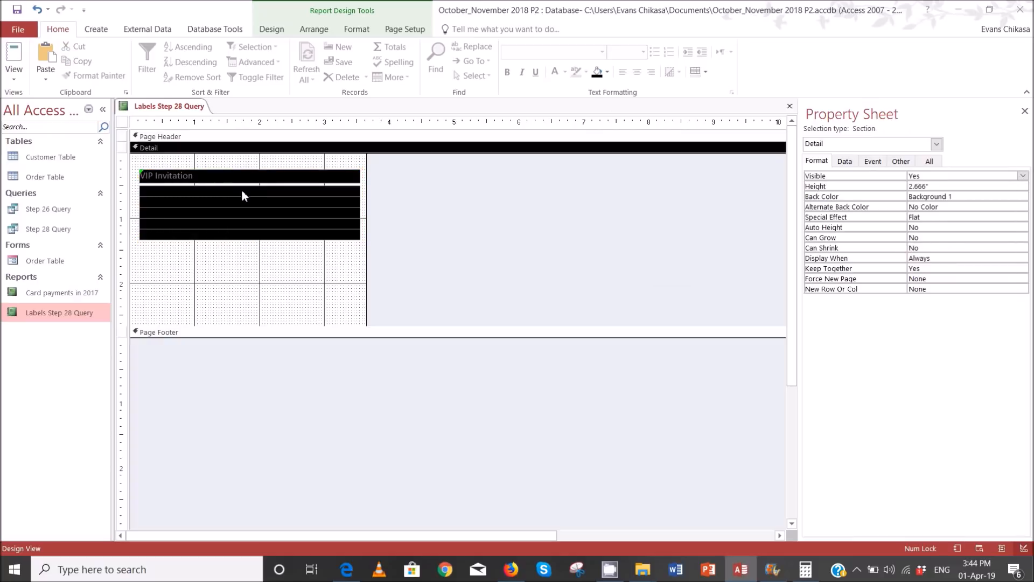
{"action": "key", "text": "ctrl+z"}
Step: Set the text colour of the VIP Invitation heading and all label fields to black
{"action": "left_click_drag", "start_coordinate": [308, 264], "coordinate": [311, 159]}
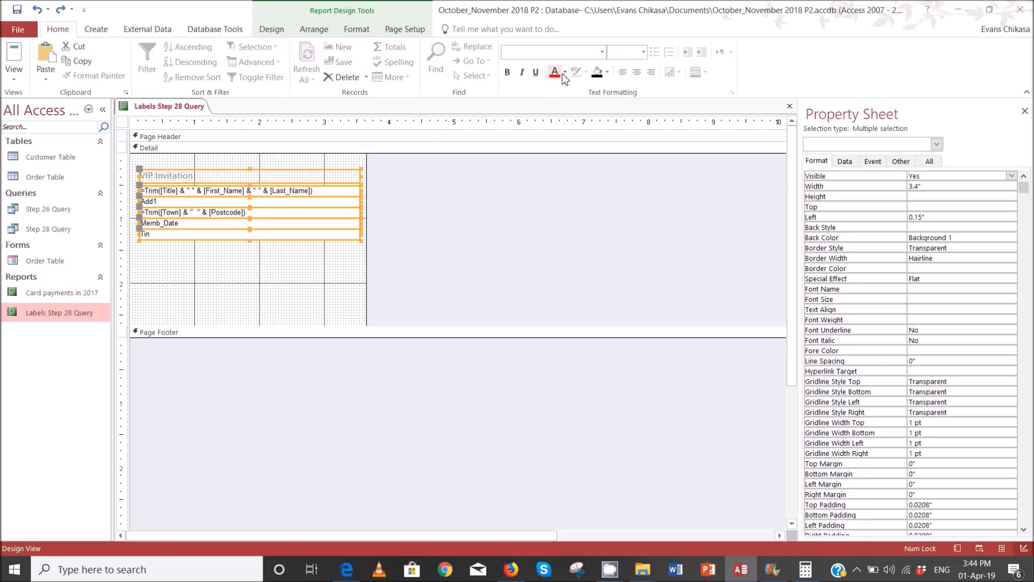
{"action": "left_click", "coordinate": [564, 72]}
{"action": "left_click", "coordinate": [569, 89]}
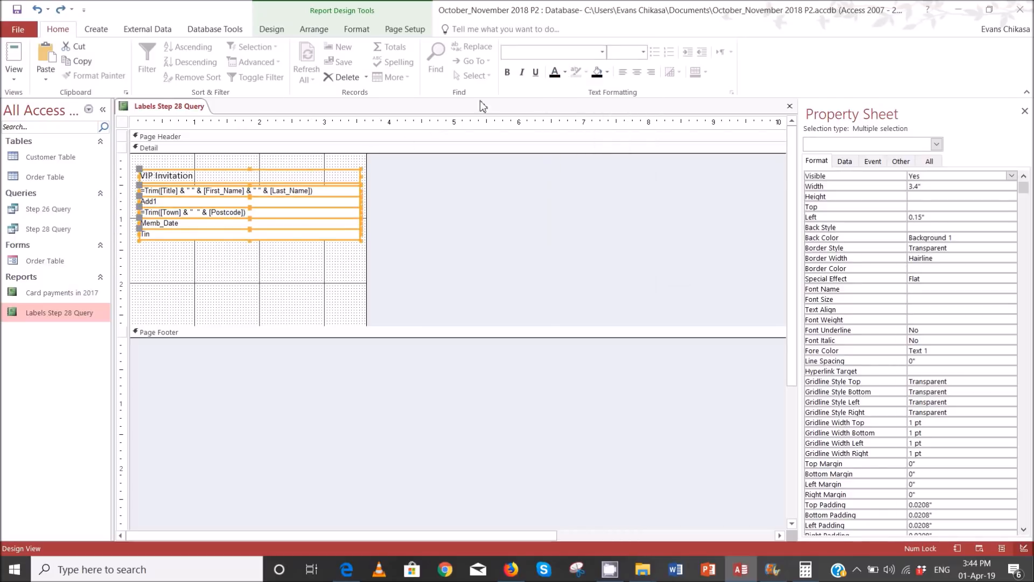
{"action": "left_click", "coordinate": [274, 257]}
Step: Centre the VIP Invitation heading, set its font size to 18 and extend its box upward to about 0.33" high
{"action": "left_click", "coordinate": [278, 173]}
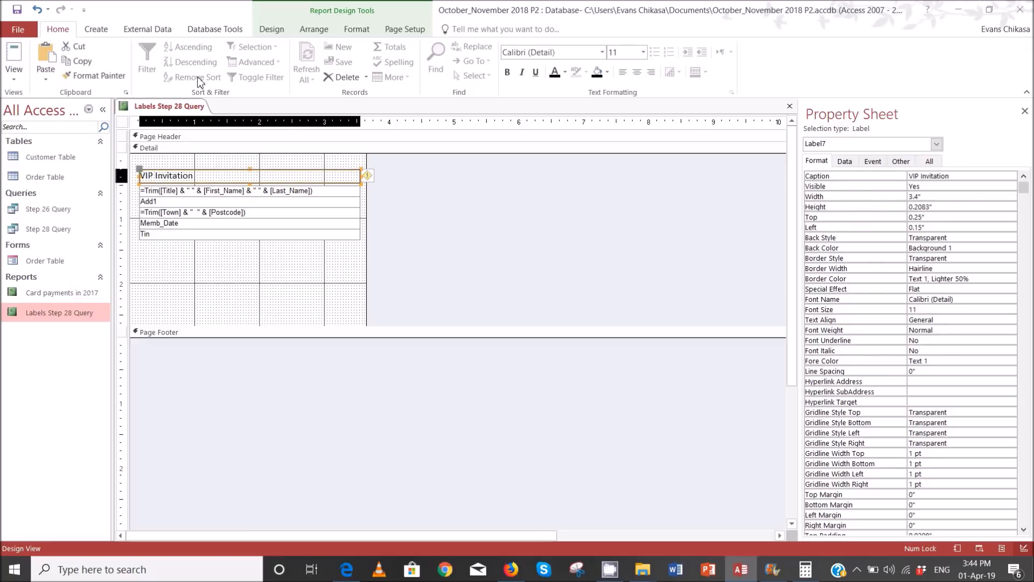
{"action": "left_click", "coordinate": [637, 73]}
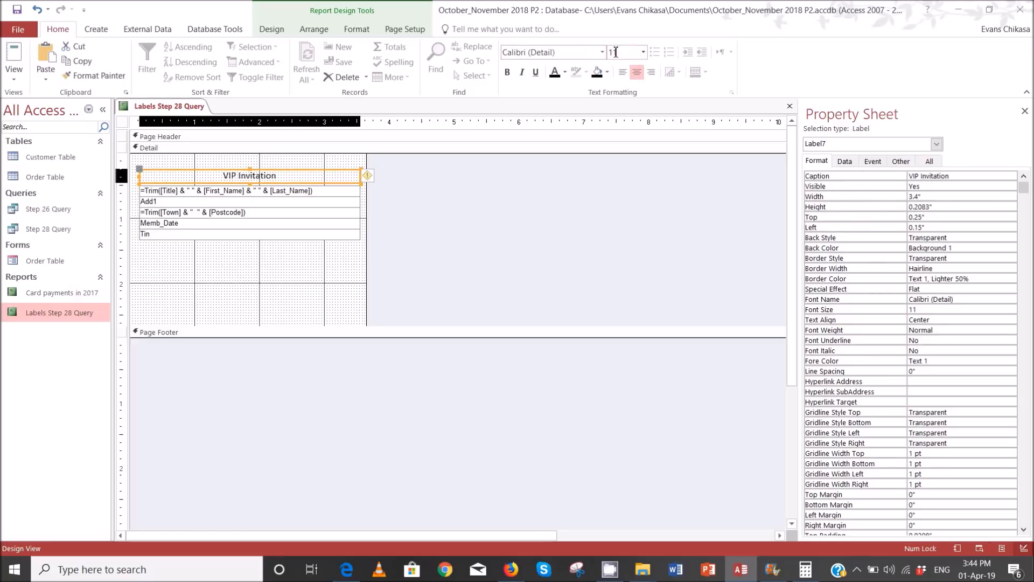
{"action": "left_click", "coordinate": [644, 52]}
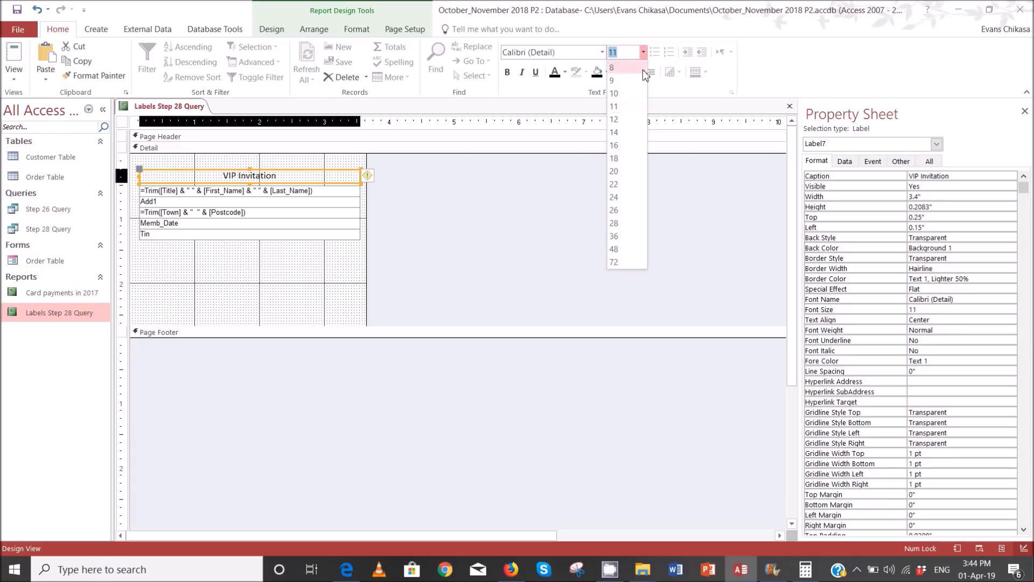
{"action": "left_click", "coordinate": [622, 162]}
{"action": "left_click_drag", "start_coordinate": [251, 169], "coordinate": [251, 161]}
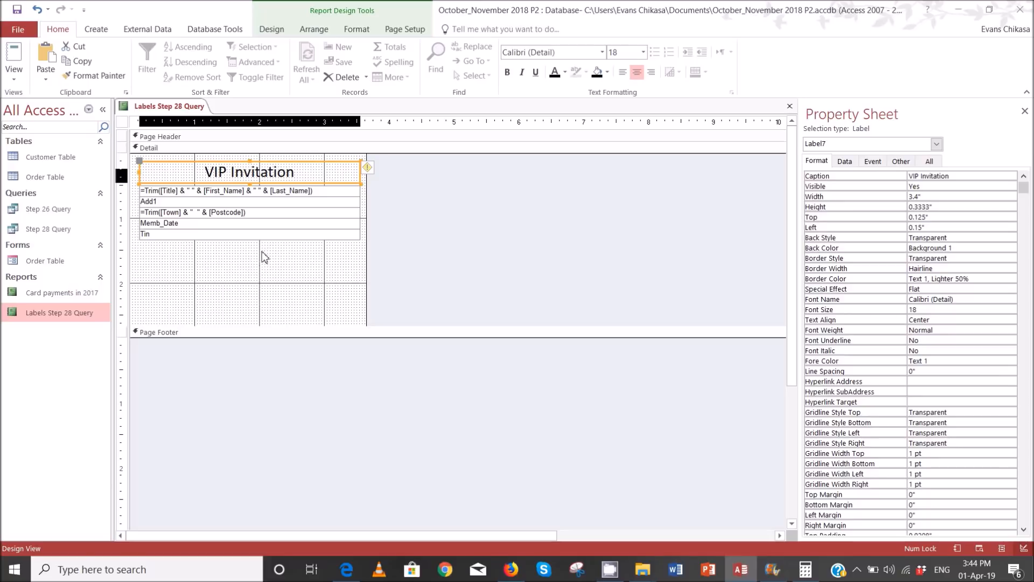
Step: Spread the five field lines vertically so there is a small gap between each line below the heading
{"action": "left_click", "coordinate": [257, 275]}
{"action": "left_click_drag", "start_coordinate": [270, 274], "coordinate": [266, 192]}
{"action": "left_click", "coordinate": [279, 270]}
{"action": "left_click", "coordinate": [273, 232]}
{"action": "left_click_drag", "start_coordinate": [272, 233], "coordinate": [282, 196]}
{"action": "left_click", "coordinate": [281, 278]}
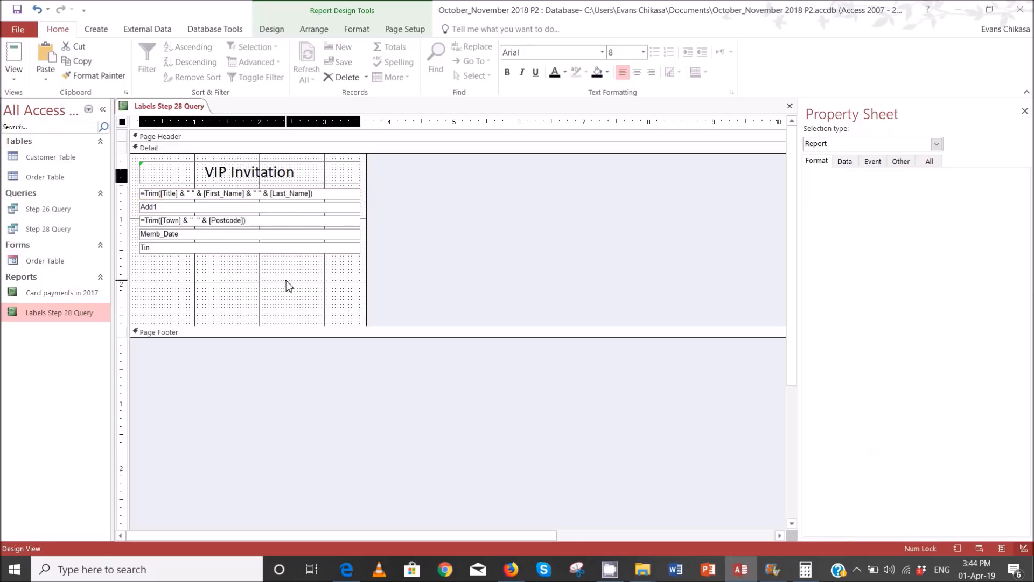
Step: Check the labels in Report View and Print Preview, and close the preview
{"action": "left_click", "coordinate": [14, 75]}
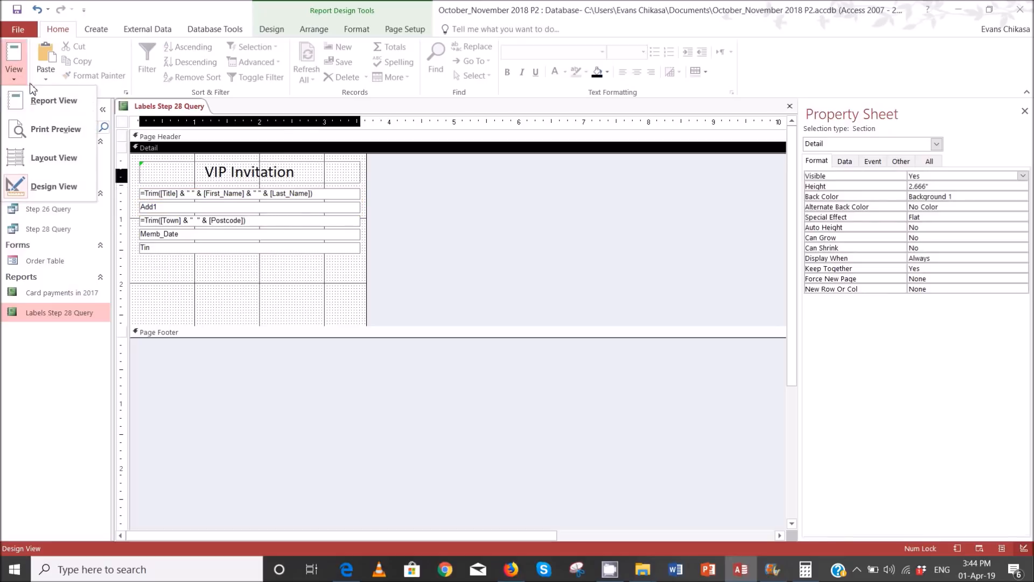
{"action": "left_click", "coordinate": [52, 99]}
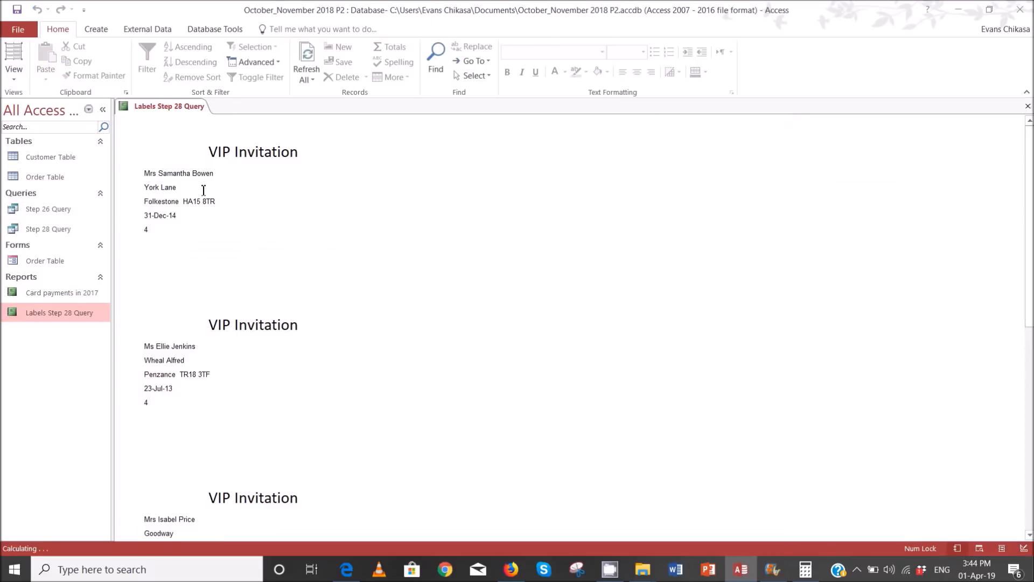
{"action": "left_click", "coordinate": [14, 75]}
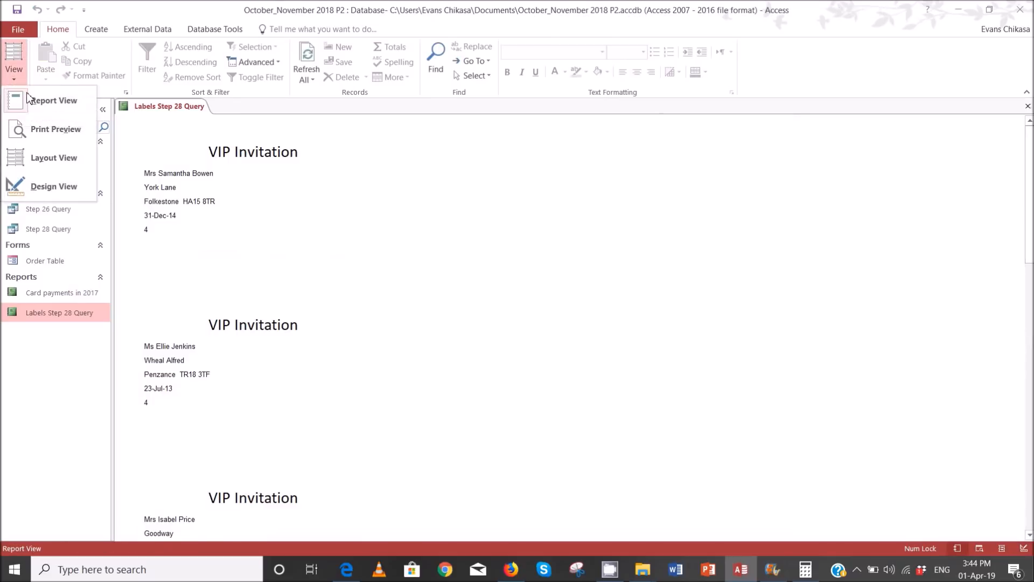
{"action": "left_click", "coordinate": [51, 130]}
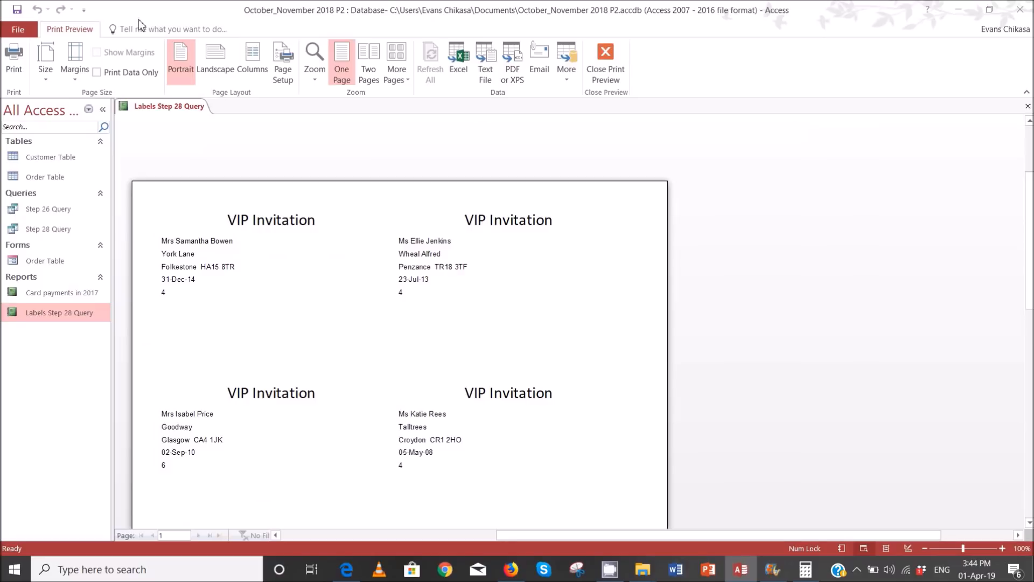
{"action": "left_click", "coordinate": [594, 57]}
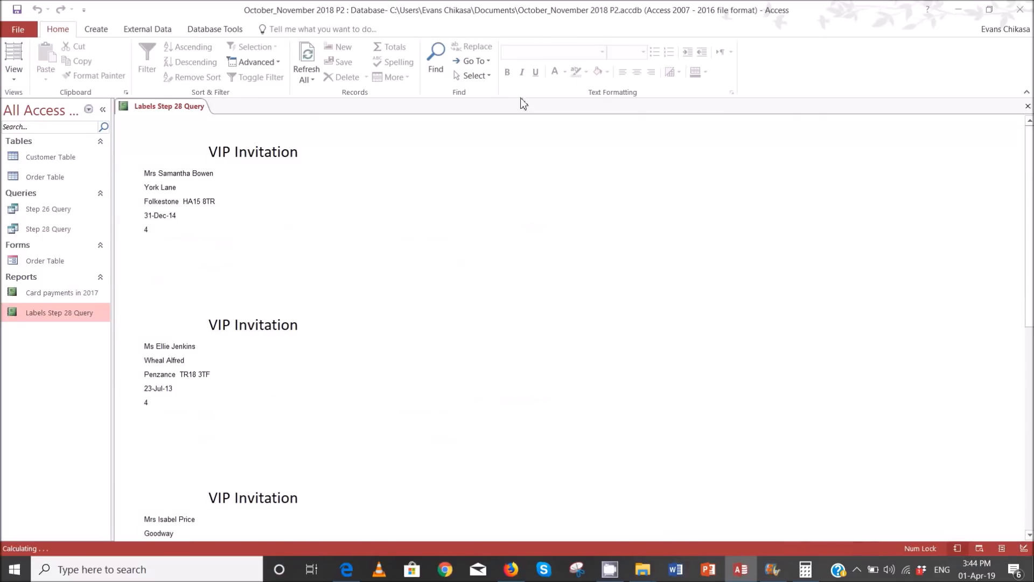
Step: Return the labels report to Design View and make the VIP Invitation heading bold
{"action": "left_click", "coordinate": [14, 79]}
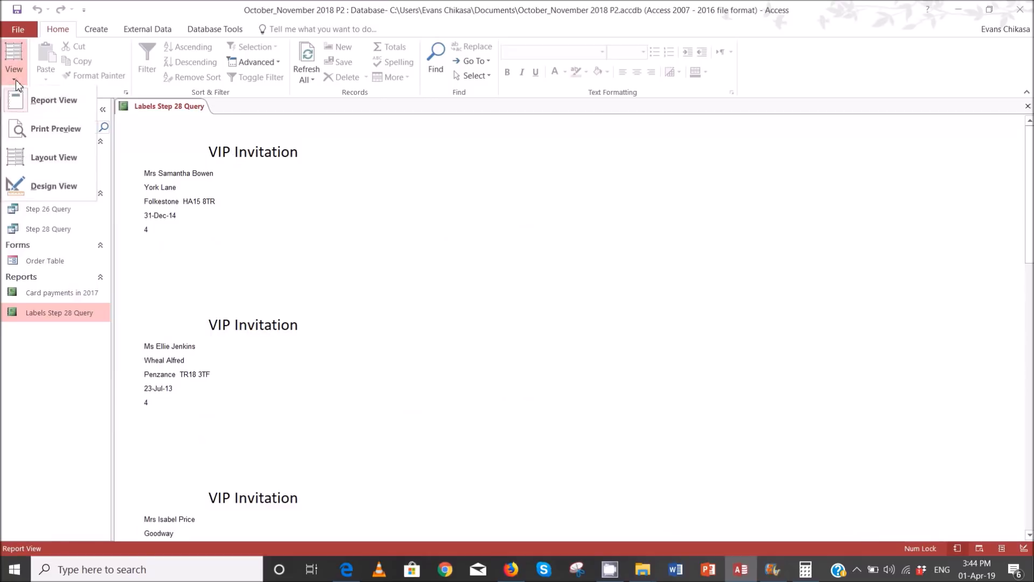
{"action": "left_click", "coordinate": [51, 186]}
{"action": "left_click", "coordinate": [267, 182]}
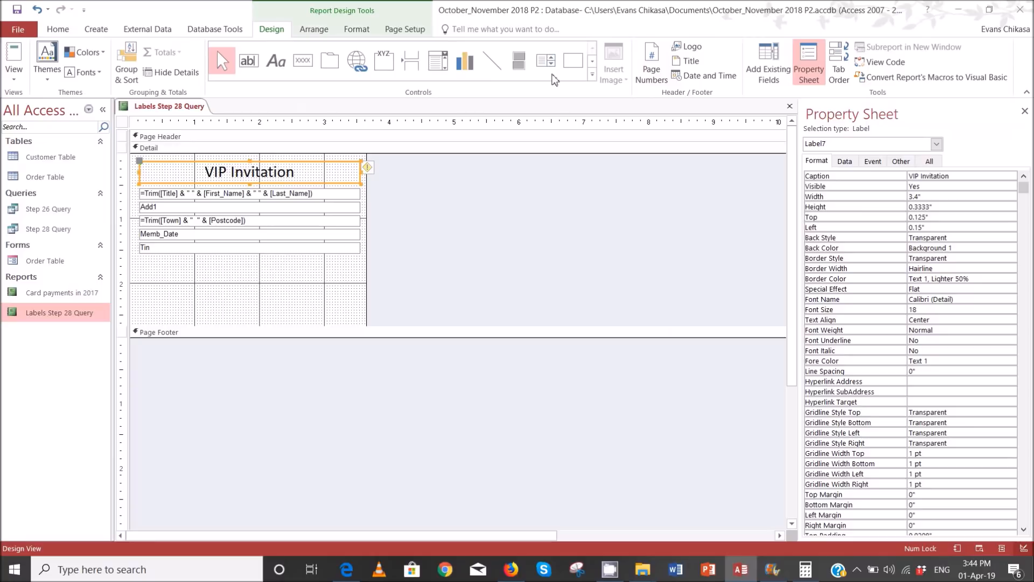
{"action": "left_click", "coordinate": [71, 30]}
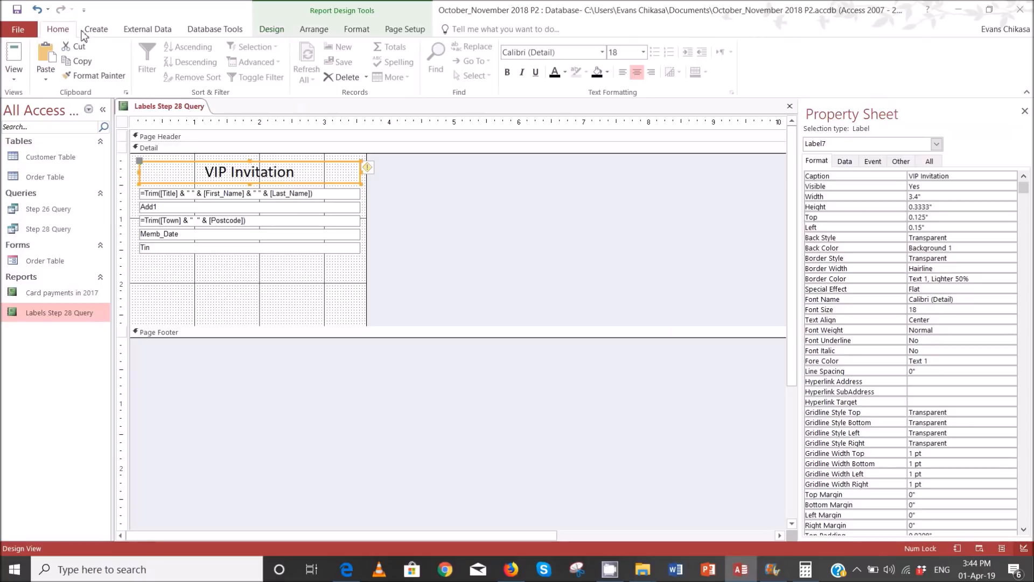
{"action": "left_click", "coordinate": [507, 73]}
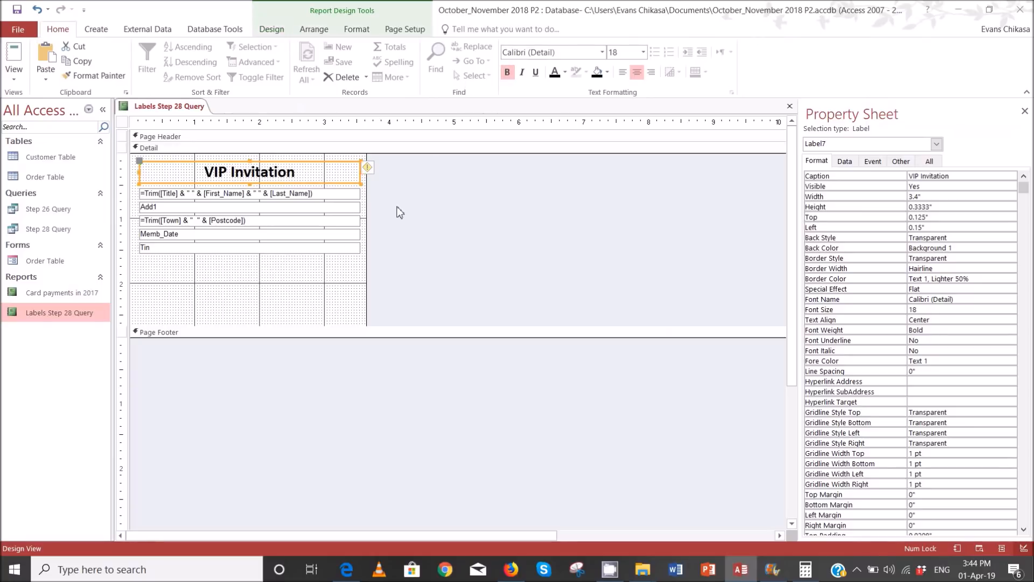
{"action": "left_click", "coordinate": [300, 286]}
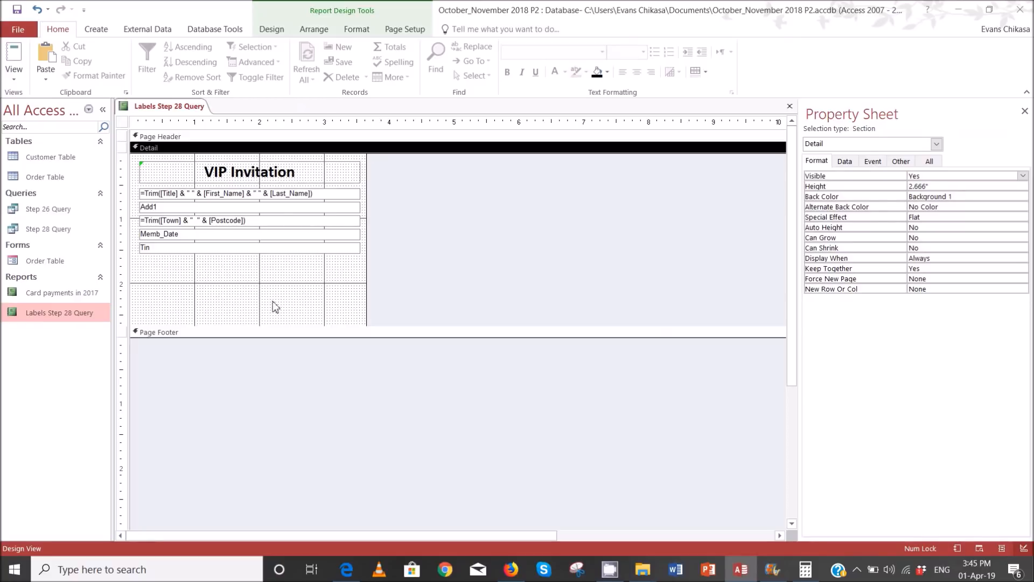
Step: Switch to the exam PDF and highlight step 28's requirements for sorting, label arrangement, field positions and the centred bold heading
{"action": "left_click", "coordinate": [347, 570]}
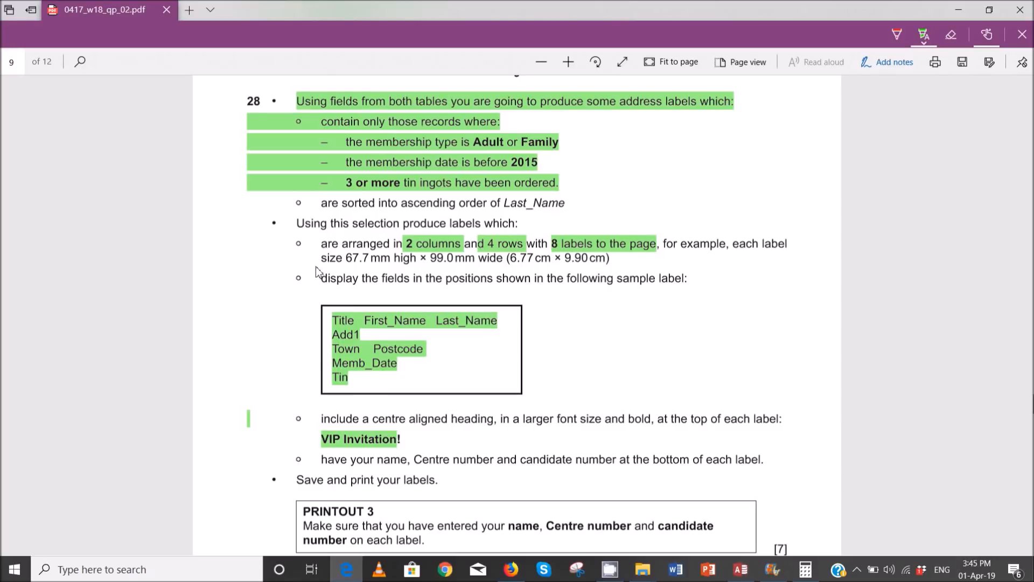
{"action": "left_click_drag", "start_coordinate": [341, 208], "coordinate": [523, 209]}
{"action": "mouse_move", "coordinate": [351, 236]}
{"action": "left_mouse_down"}
{"action": "mouse_move", "coordinate": [426, 280]}
{"action": "mouse_move", "coordinate": [536, 258]}
{"action": "mouse_move", "coordinate": [641, 286]}
{"action": "left_mouse_up"}
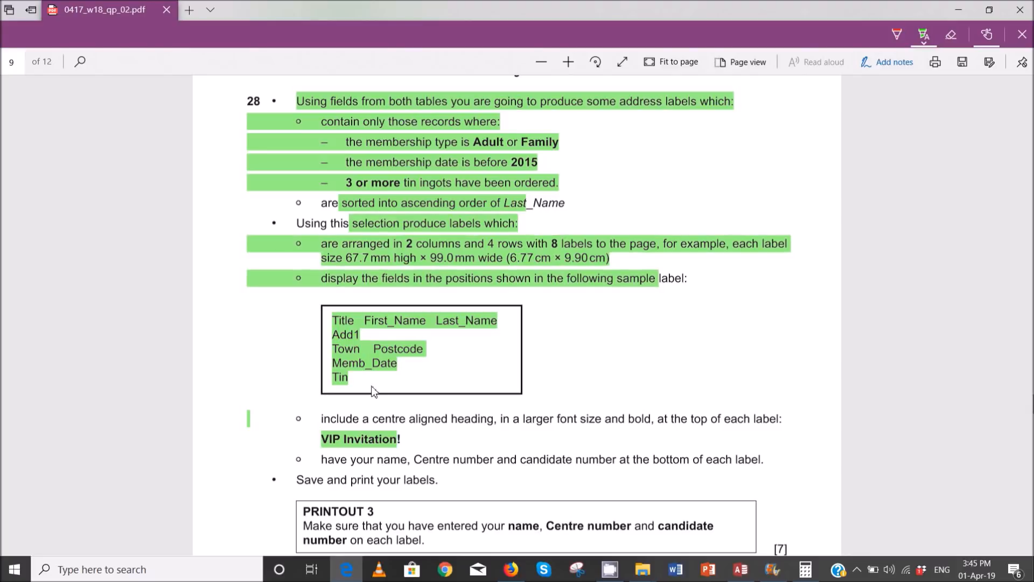
{"action": "left_click_drag", "start_coordinate": [337, 421], "coordinate": [765, 415]}
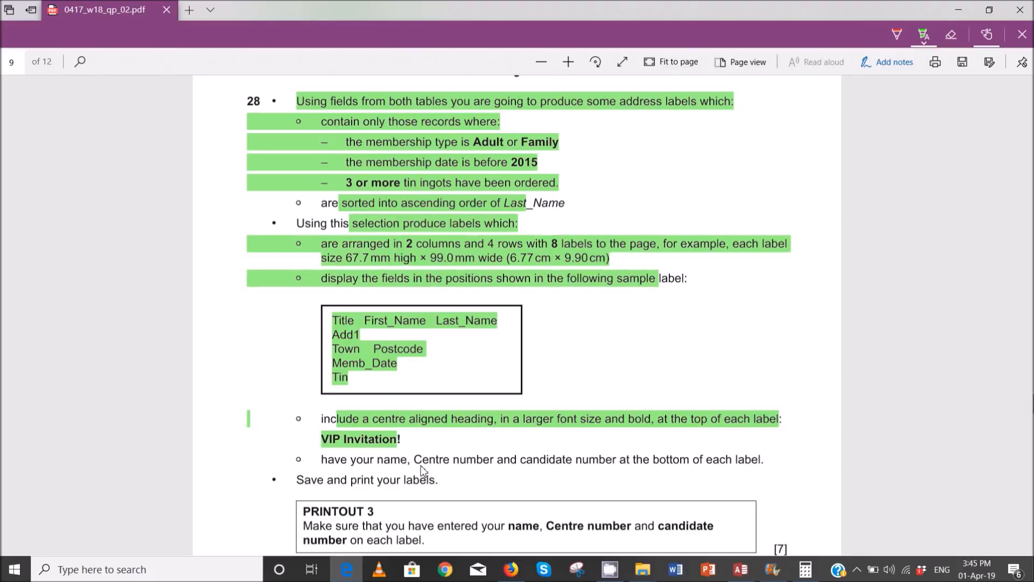
Step: Switch to Access and add a label below the Tin field with the candidate's name, Centre number and candidate number in black text
{"action": "scroll", "coordinate": [430, 446], "scroll_direction": "down", "scroll_amount": 1}
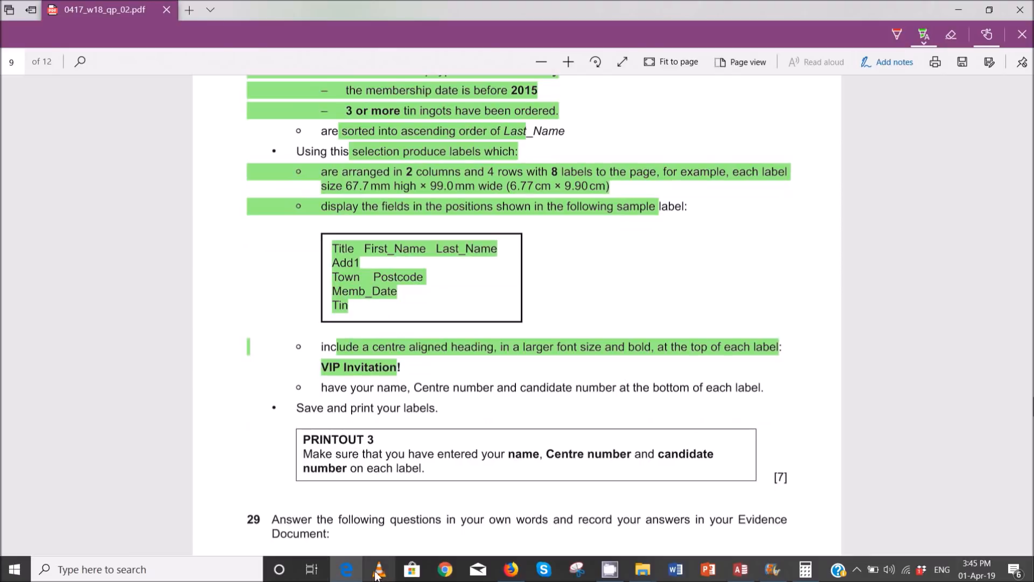
{"action": "left_click", "coordinate": [740, 569]}
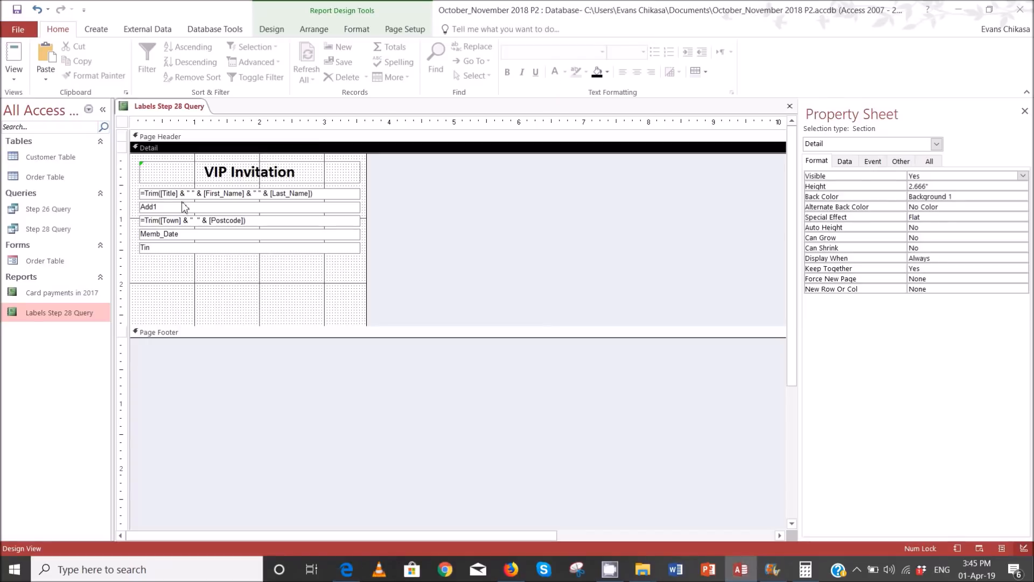
{"action": "left_click", "coordinate": [271, 32]}
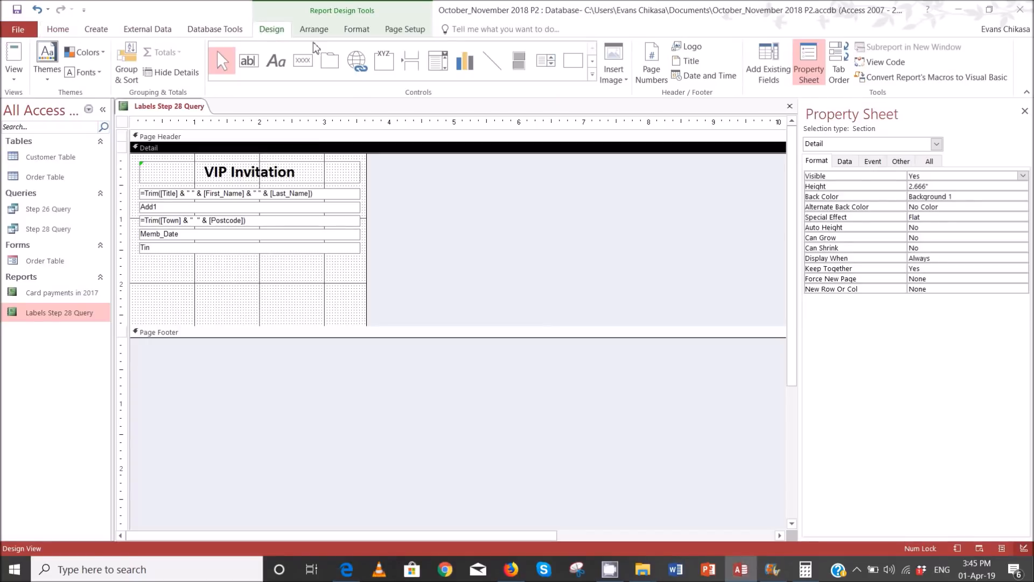
{"action": "left_click", "coordinate": [276, 61]}
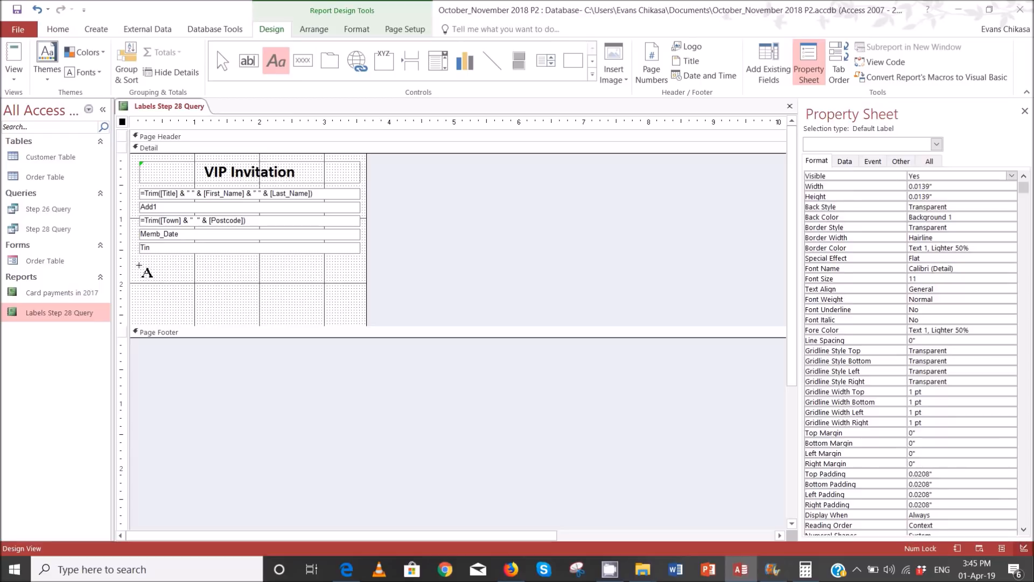
{"action": "left_click_drag", "start_coordinate": [141, 269], "coordinate": [347, 281]}
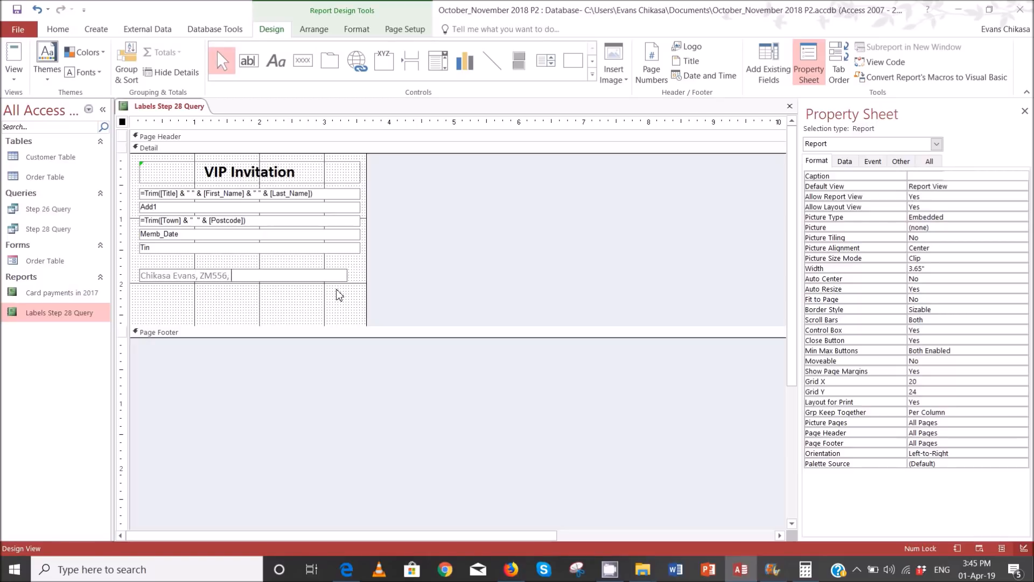
{"action": "left_click", "coordinate": [305, 310]}
{"action": "left_click", "coordinate": [302, 276]}
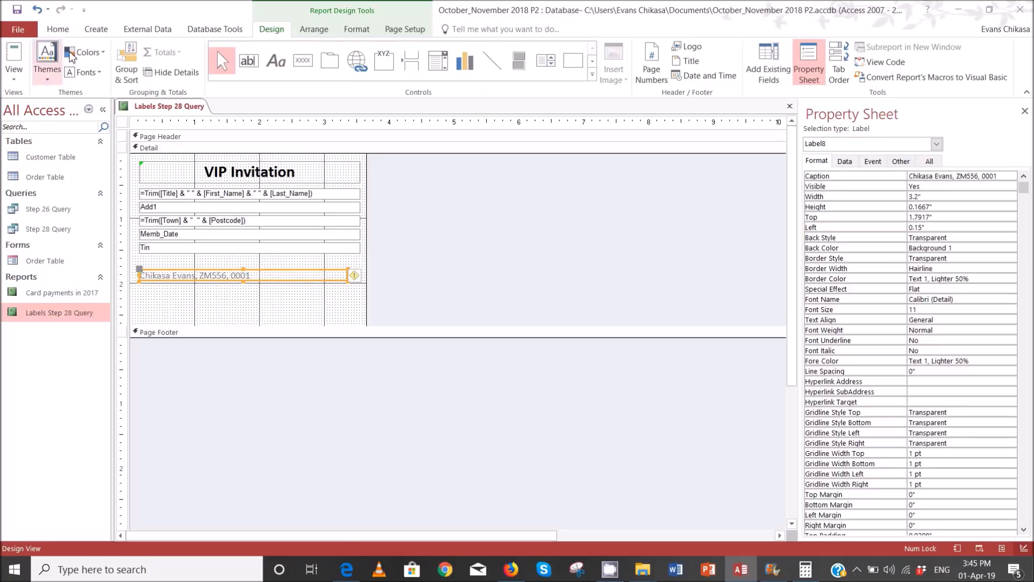
{"action": "left_click", "coordinate": [68, 32]}
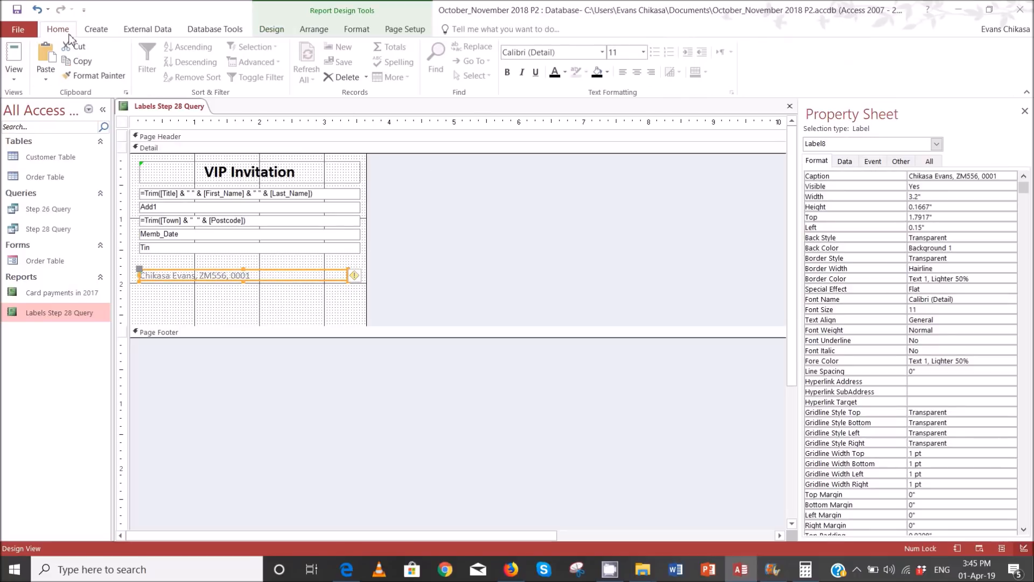
{"action": "left_click", "coordinate": [555, 72]}
Step: Check the finished address labels in Print Preview and close the preview
{"action": "left_click", "coordinate": [15, 77]}
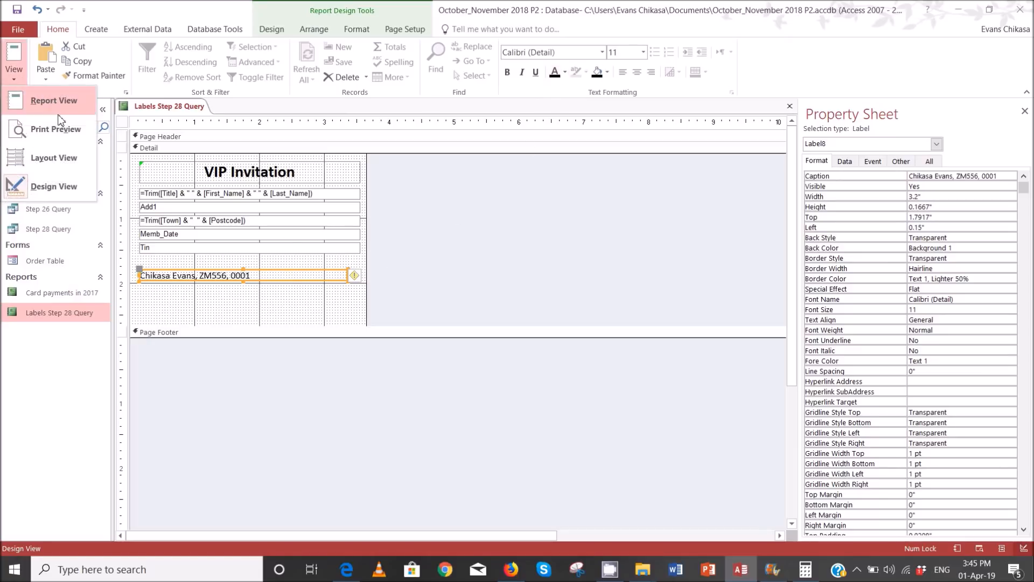
{"action": "left_click", "coordinate": [51, 162]}
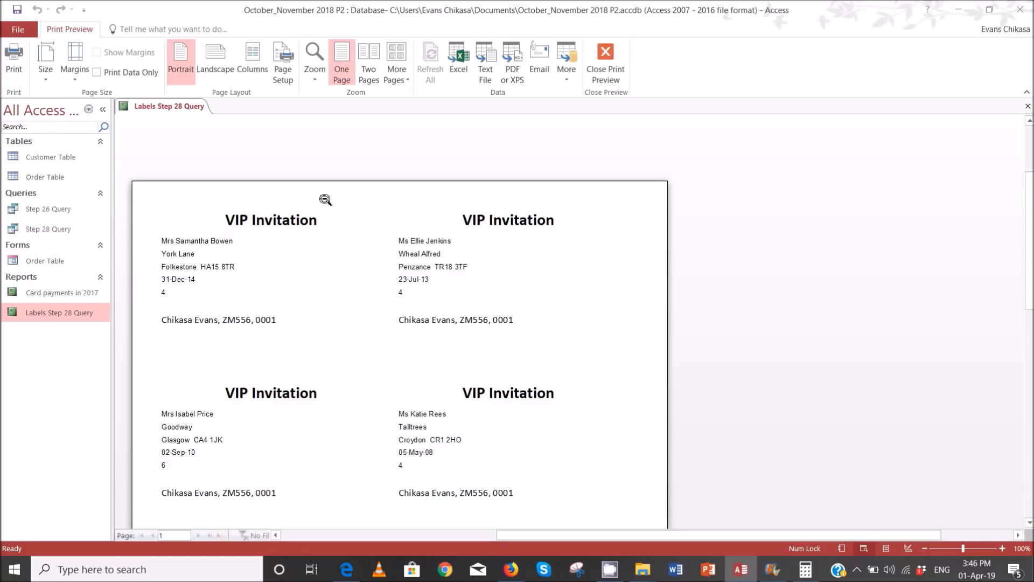
{"action": "left_click", "coordinate": [611, 69]}
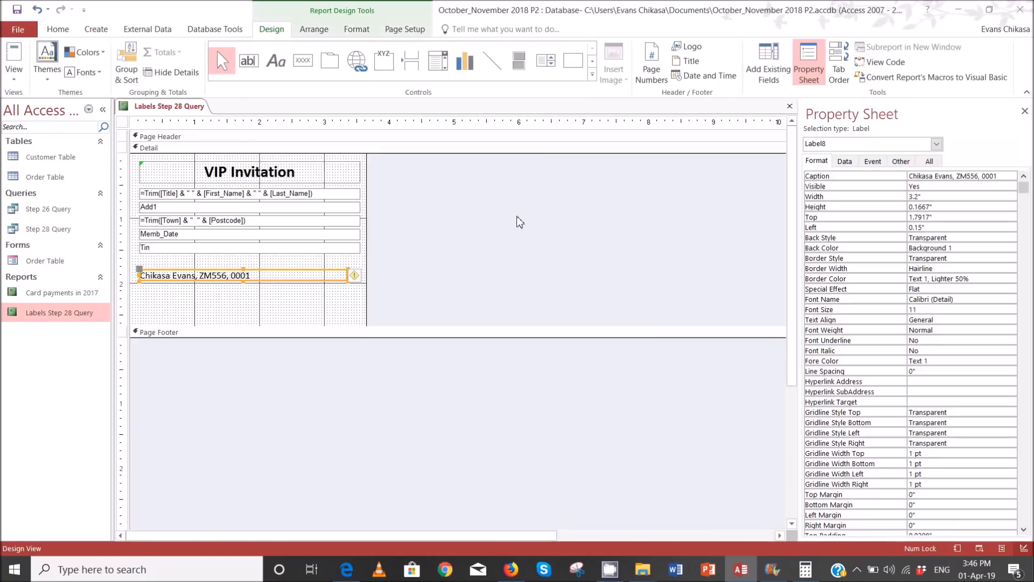
Step: Switch to the exam PDF and read question 29 about primary keys and selecting data from a list
{"action": "left_click", "coordinate": [347, 569]}
{"action": "scroll", "coordinate": [378, 458], "scroll_direction": "down", "scroll_amount": 5}
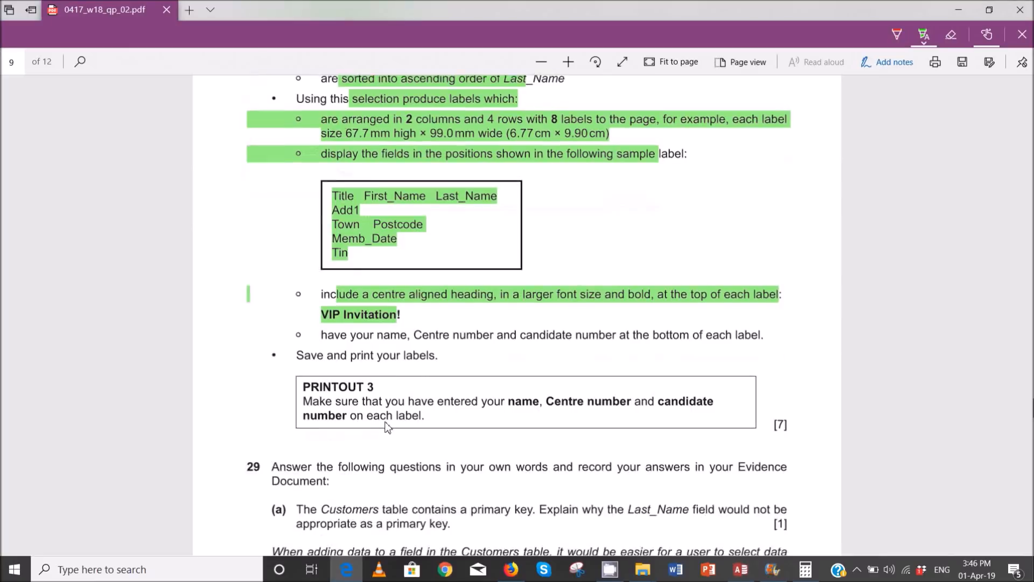
{"action": "scroll", "coordinate": [388, 378], "scroll_direction": "up", "scroll_amount": 1}
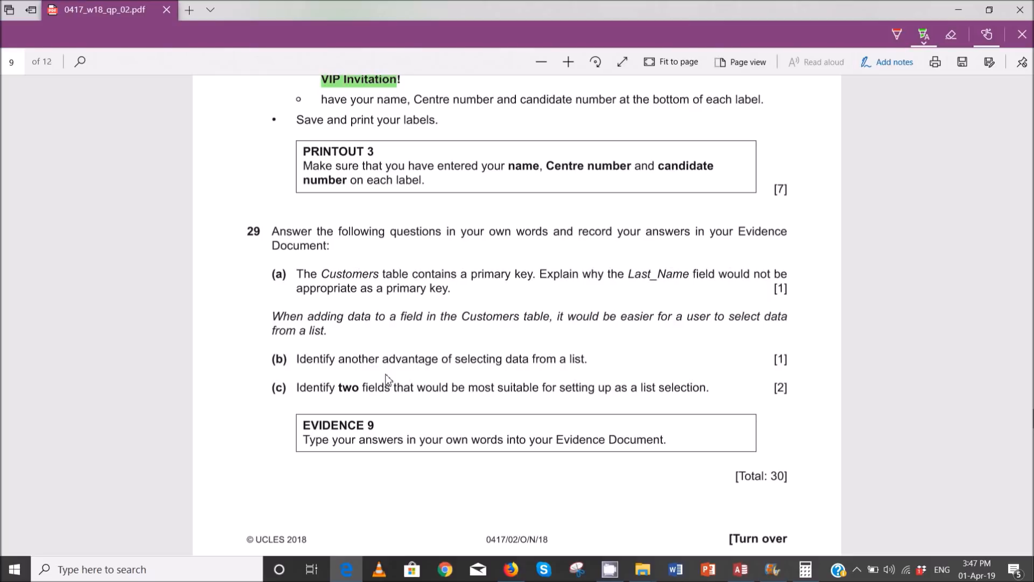
Step: Switch to Access and open Customer Table to examine its fields for question 29
{"action": "mouse_move", "coordinate": [757, 575]}
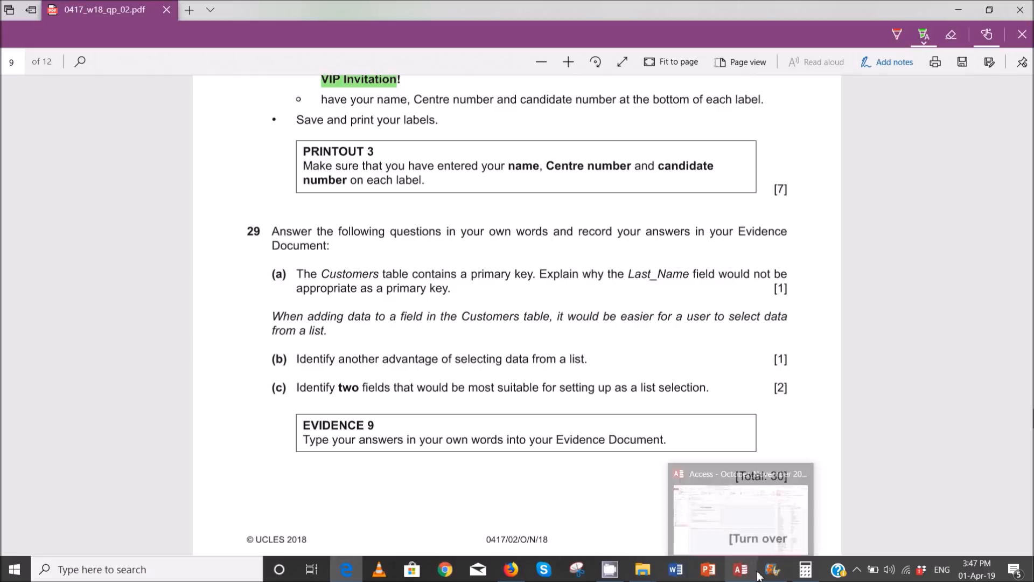
{"action": "left_click", "coordinate": [741, 517]}
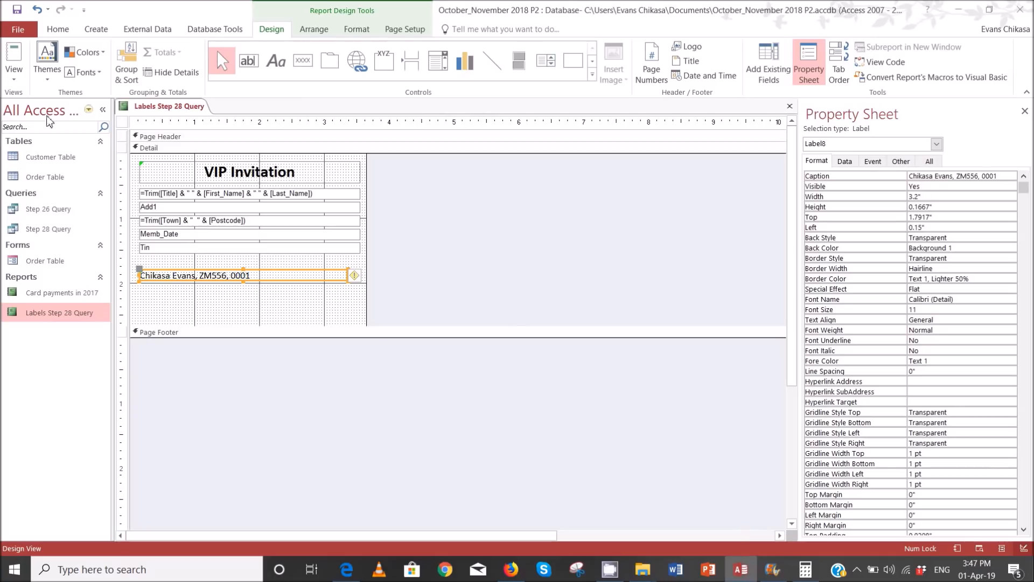
{"action": "left_click", "coordinate": [63, 158]}
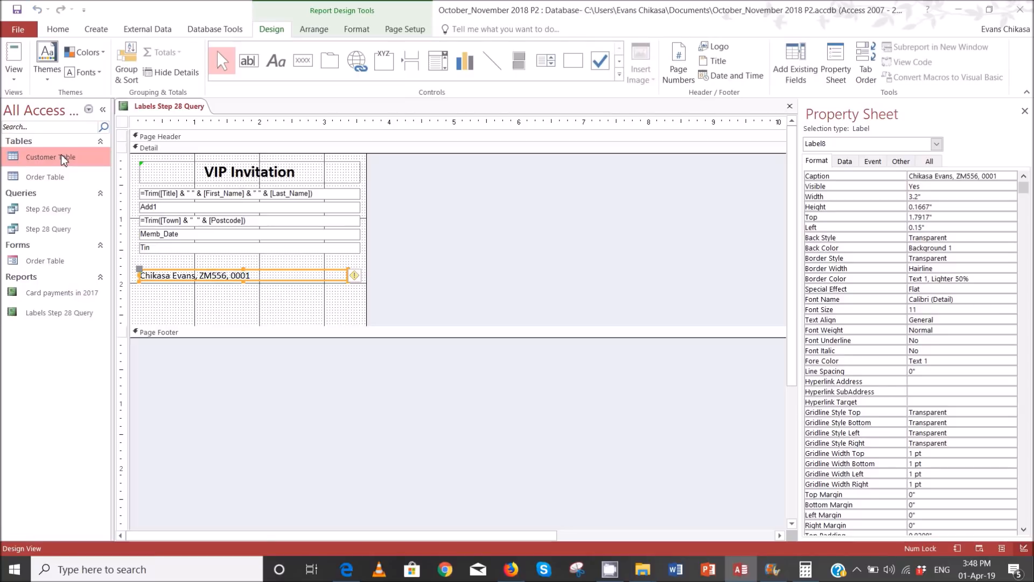
{"action": "double_click", "coordinate": [63, 159]}
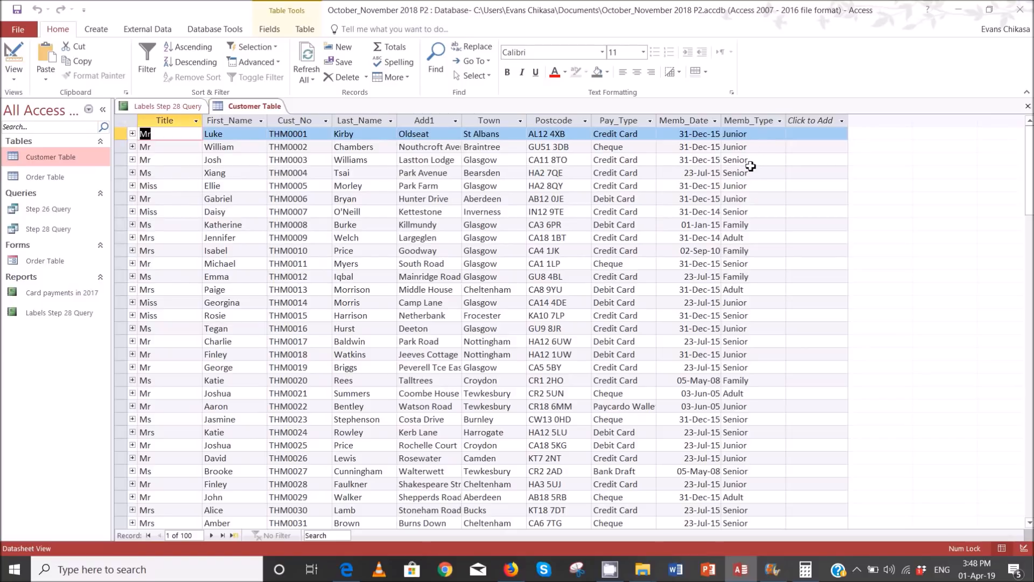
Step: Return to the exam PDF and look through the remaining tasks, from the mail merge letter to printing the Evidence Document
{"action": "mouse_move", "coordinate": [346, 569]}
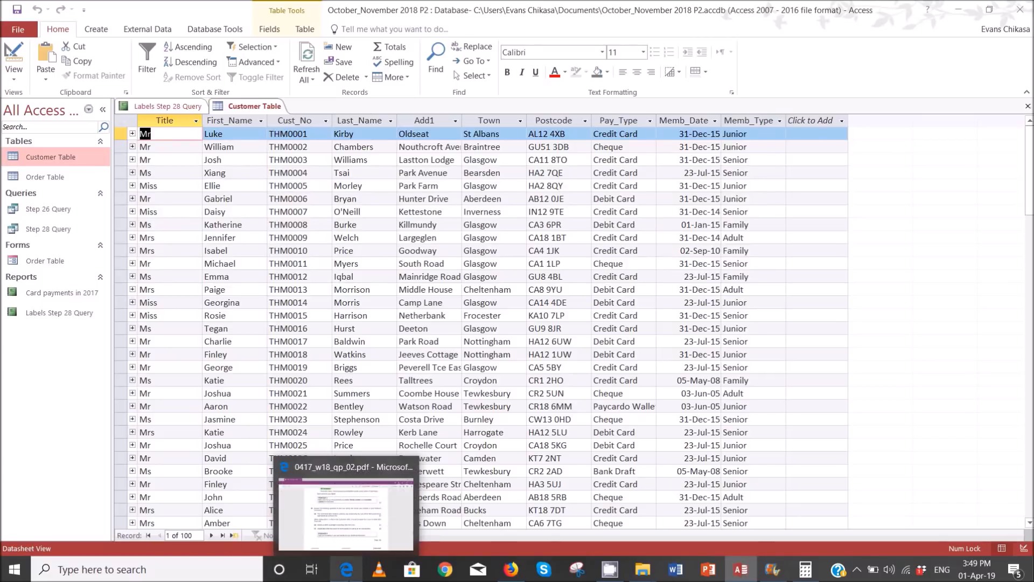
{"action": "left_click", "coordinate": [345, 476]}
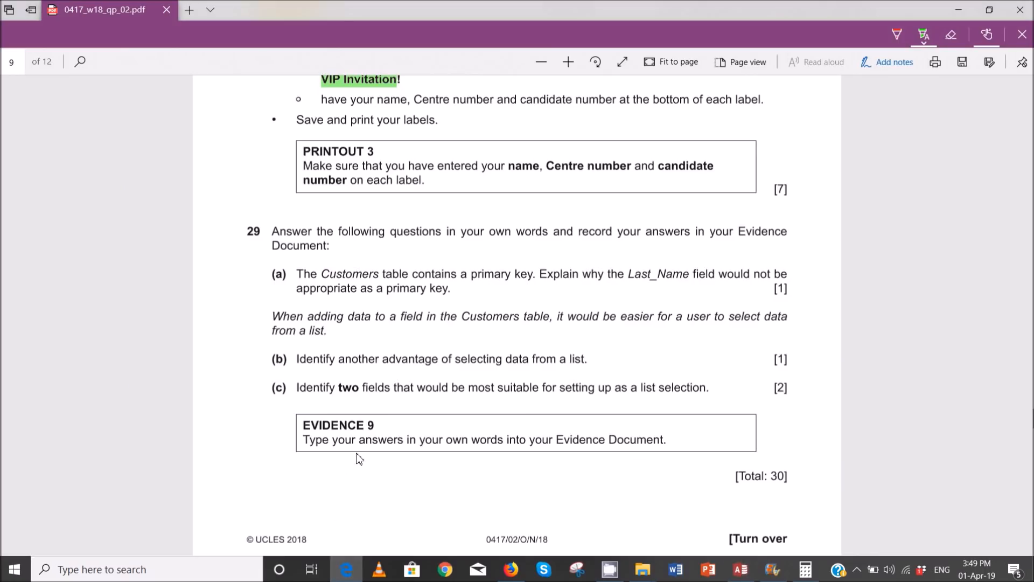
{"action": "scroll", "coordinate": [359, 458], "scroll_direction": "down", "scroll_amount": 5}
{"action": "scroll", "coordinate": [370, 462], "scroll_direction": "up", "scroll_amount": 5}
{"action": "scroll", "coordinate": [346, 403], "scroll_direction": "down", "scroll_amount": 8}
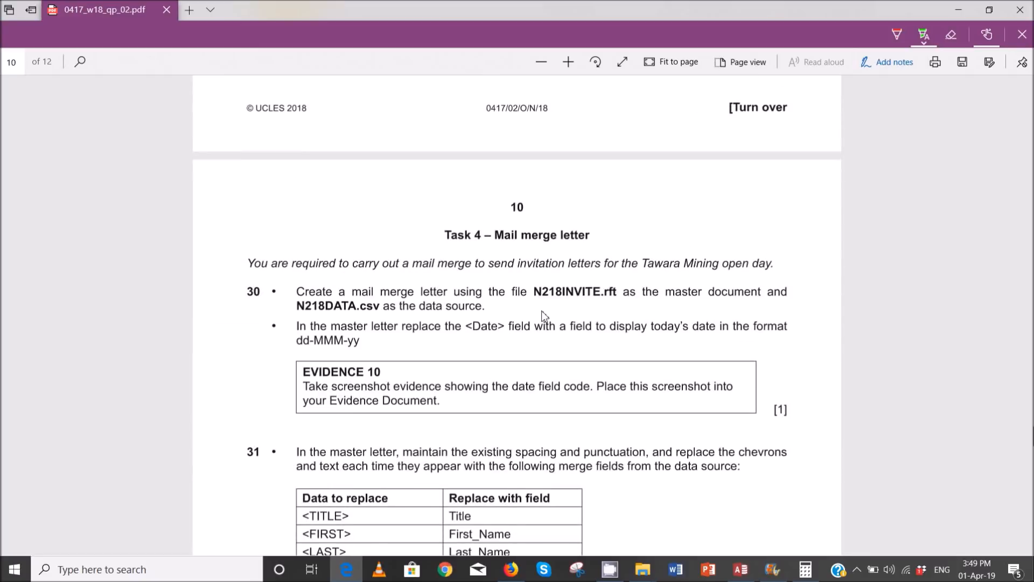
{"action": "scroll", "coordinate": [544, 315], "scroll_direction": "down", "scroll_amount": 20}
{"action": "scroll", "coordinate": [550, 306], "scroll_direction": "down", "scroll_amount": 10}
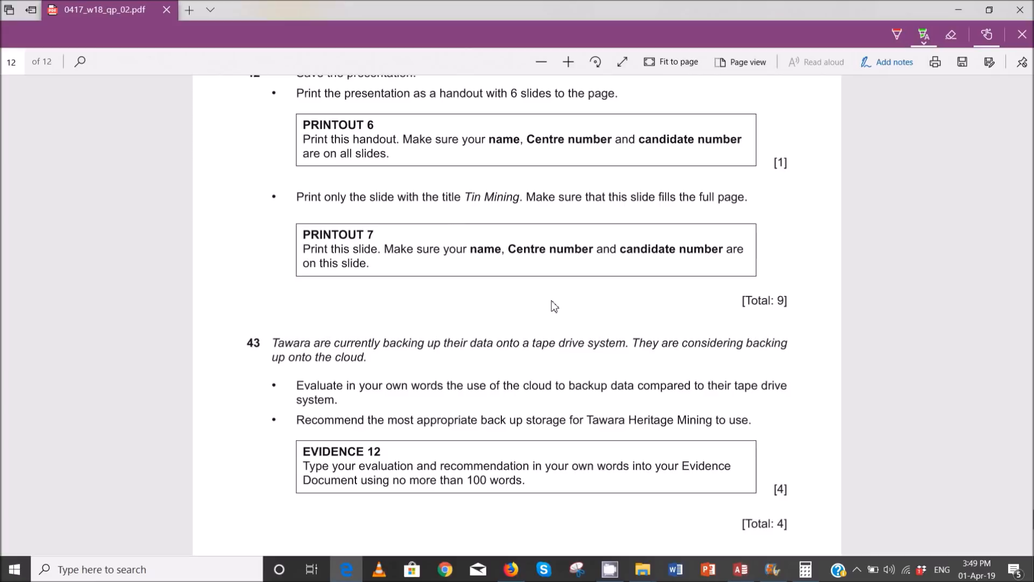
{"action": "scroll", "coordinate": [554, 306], "scroll_direction": "down", "scroll_amount": 7}
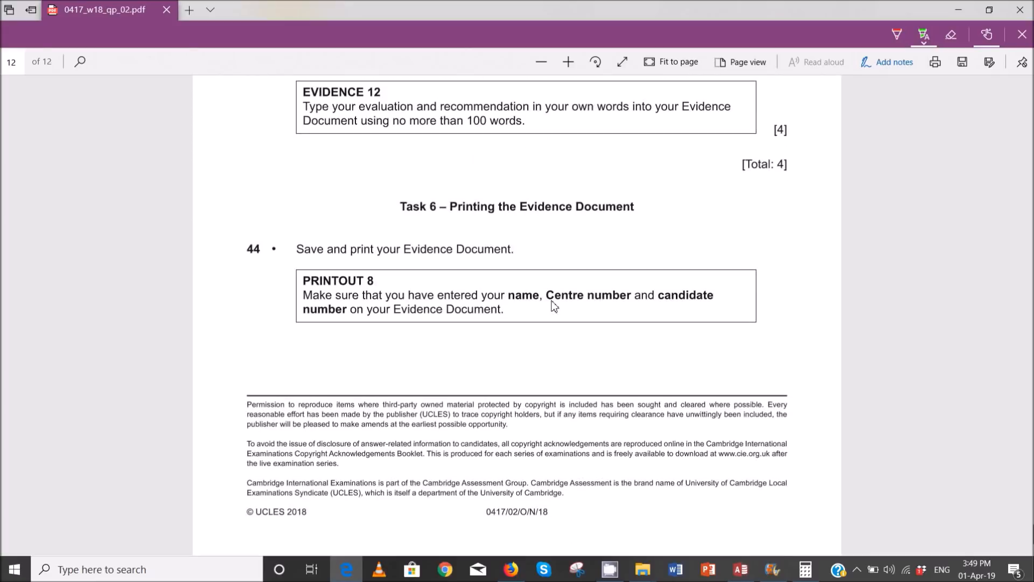
{"action": "scroll", "coordinate": [554, 306], "scroll_direction": "up", "scroll_amount": 20}
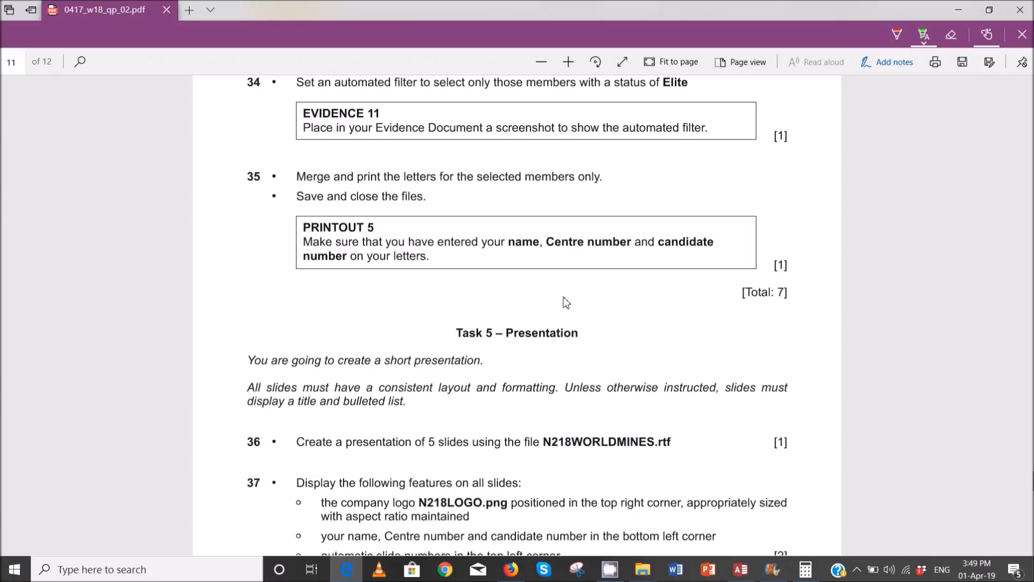
Step: Switch to Firefox and publish the uploaded YouTube video "IGCSE ICT October November 2018 Paper 2 Data Manipulation Part 1"
{"action": "mouse_move", "coordinate": [510, 570]}
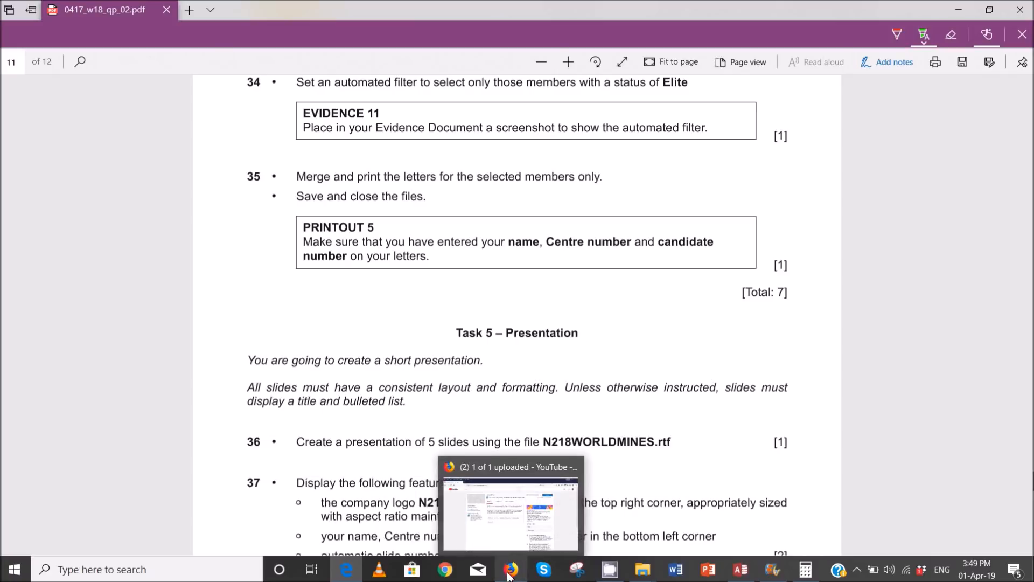
{"action": "left_click", "coordinate": [493, 536]}
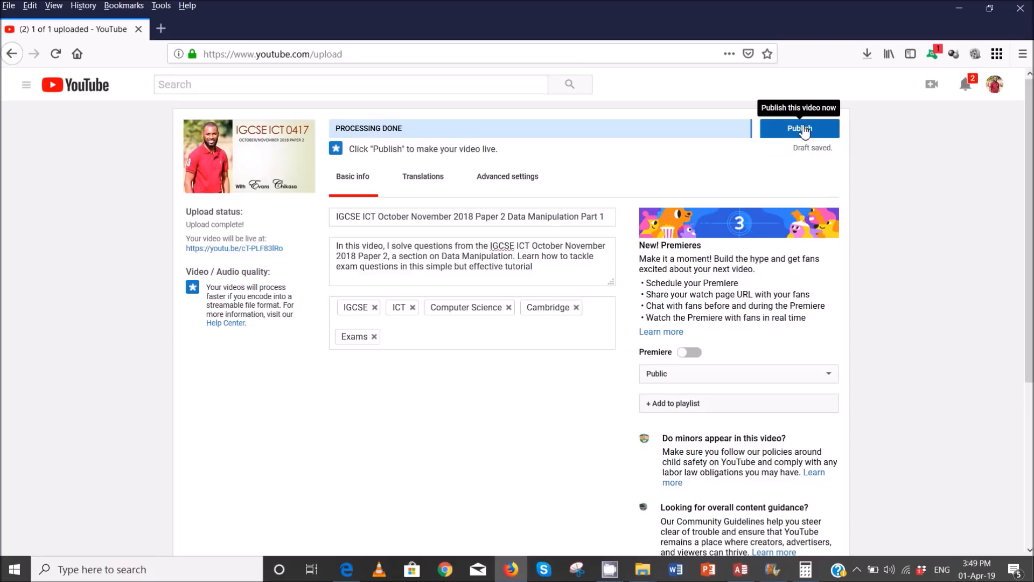
{"action": "left_click", "coordinate": [804, 131]}
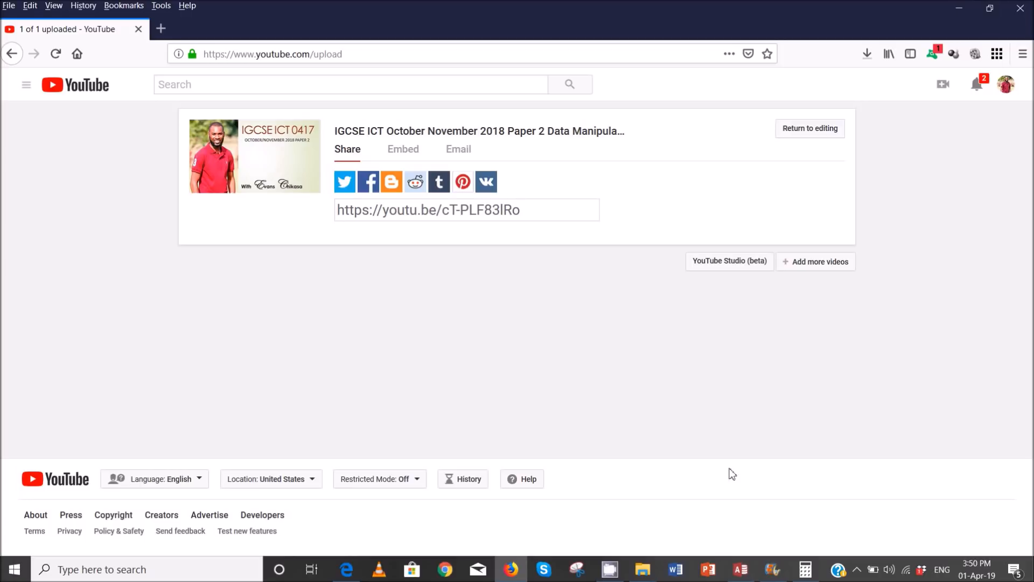
{"action": "left_click", "coordinate": [907, 573]}
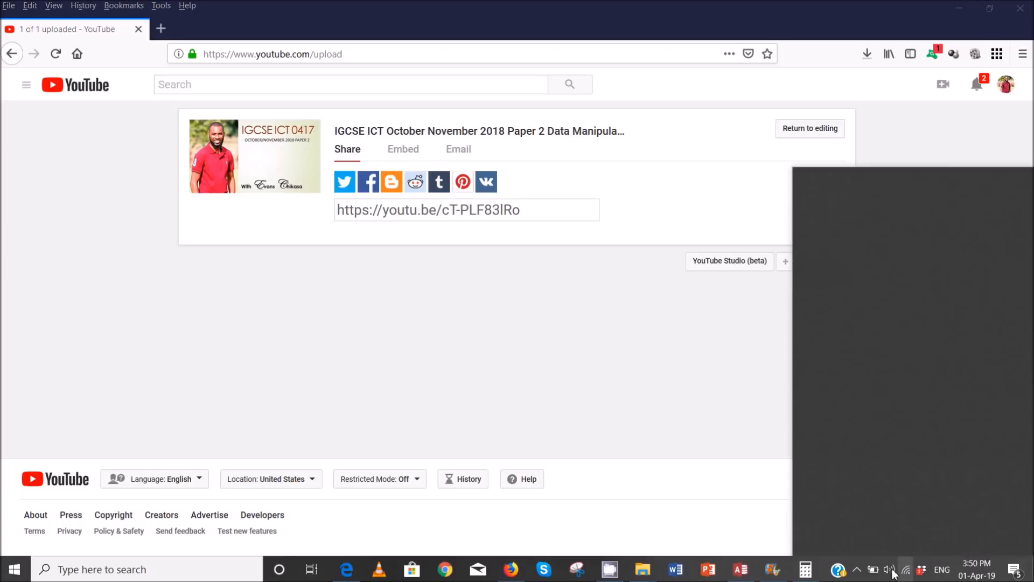
{"action": "left_click", "coordinate": [857, 569]}
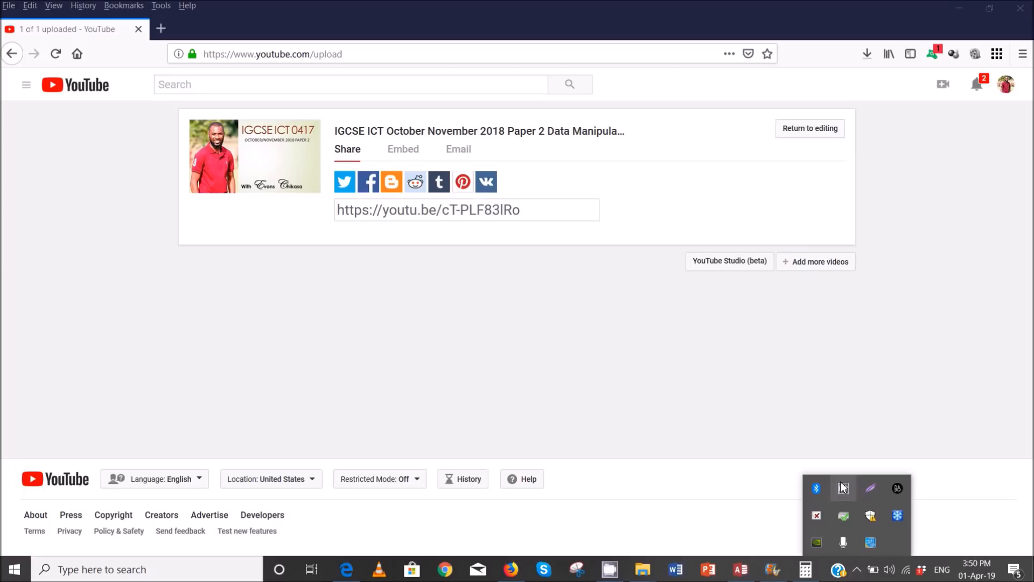
{"action": "left_click", "coordinate": [849, 512]}
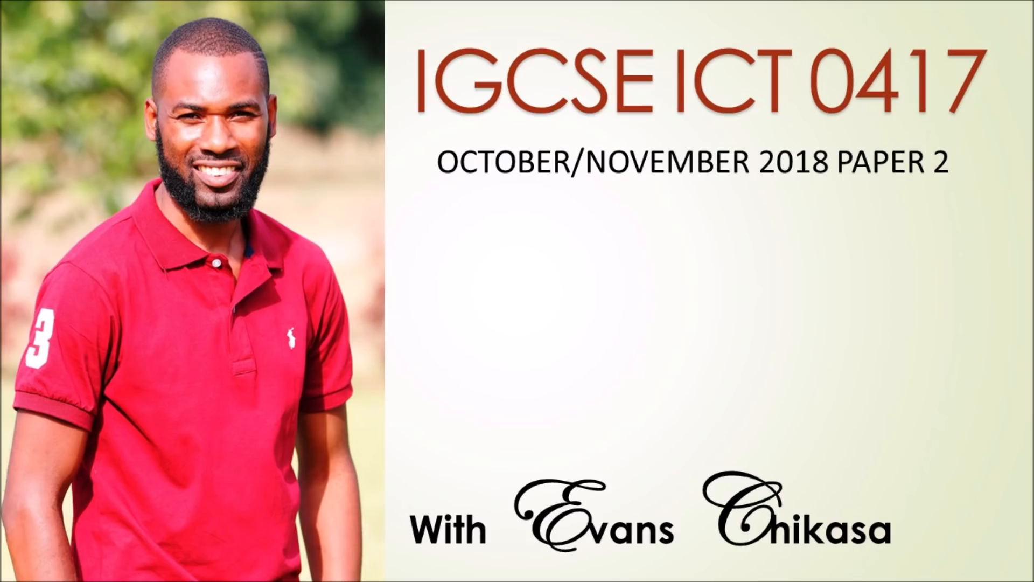